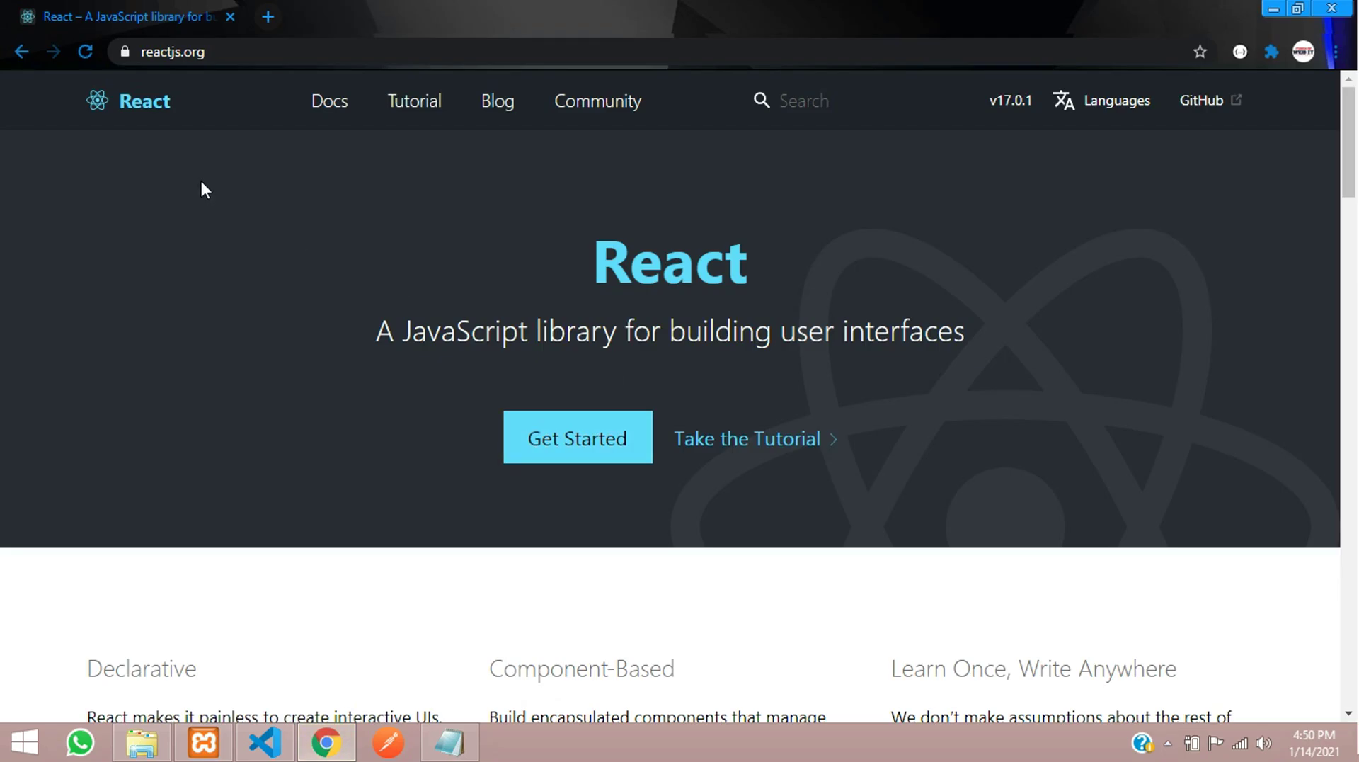
pyautogui.click(219, 57)
pyautogui.tripleClick(219, 57)
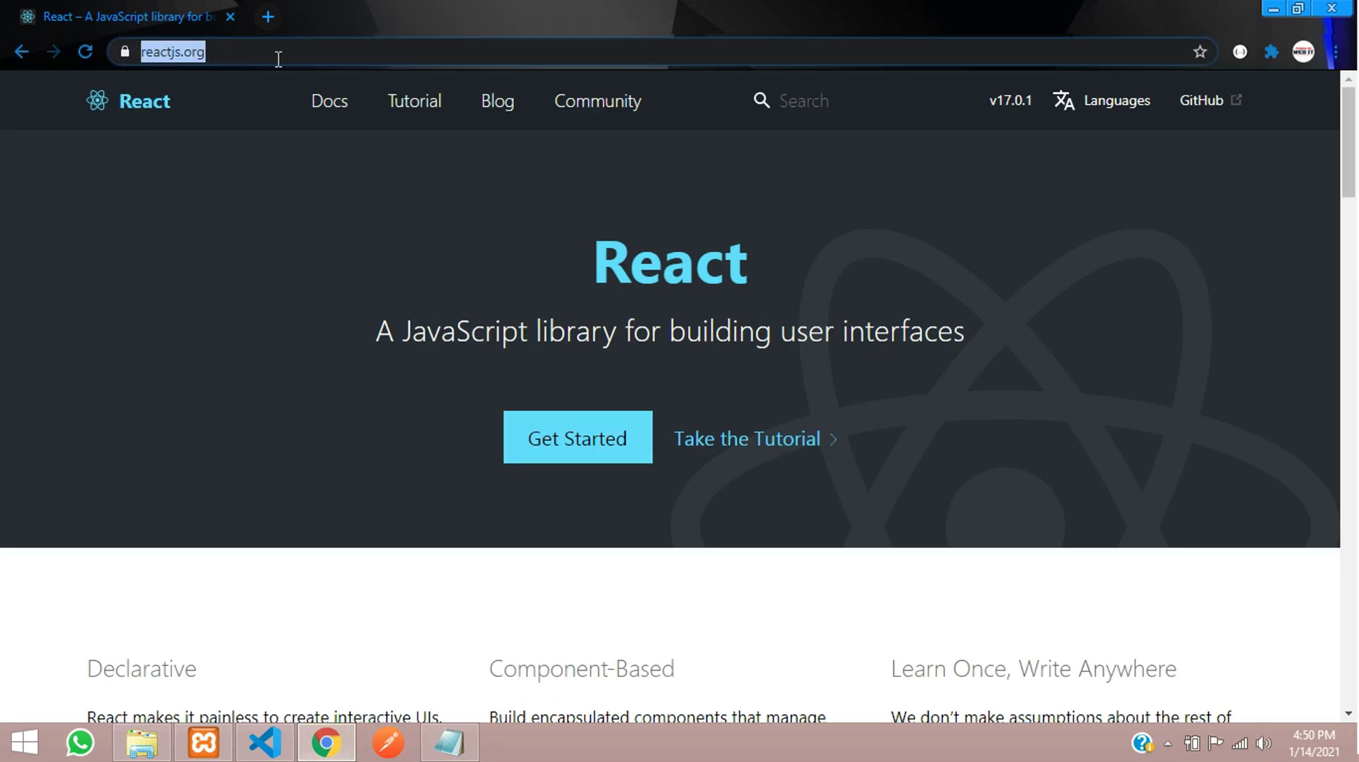
pyautogui.click(234, 198)
pyautogui.scroll(-3, 322, 447)
pyautogui.scroll(3, 407, 471)
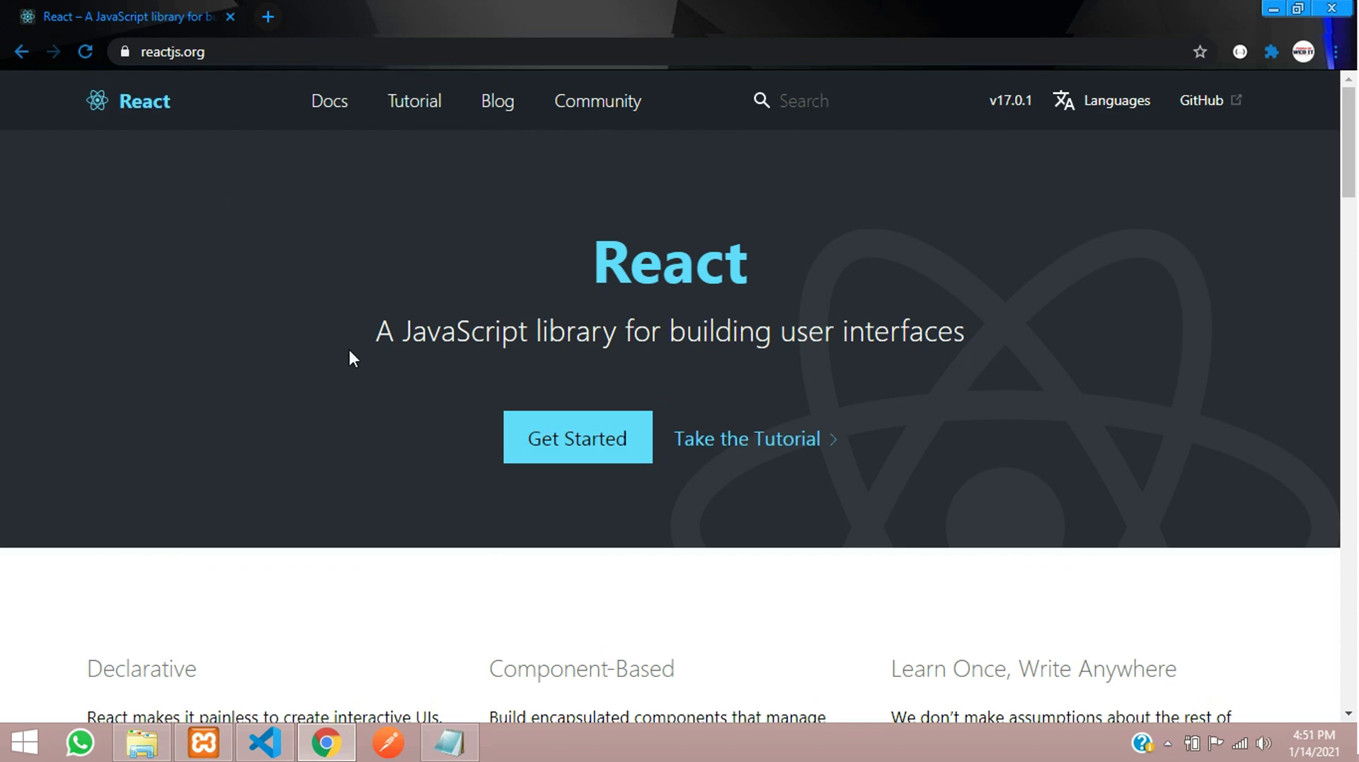
# - Open the React documentation and look through the Getting Started page down to the section on creating a new React app
pyautogui.click(319, 105)
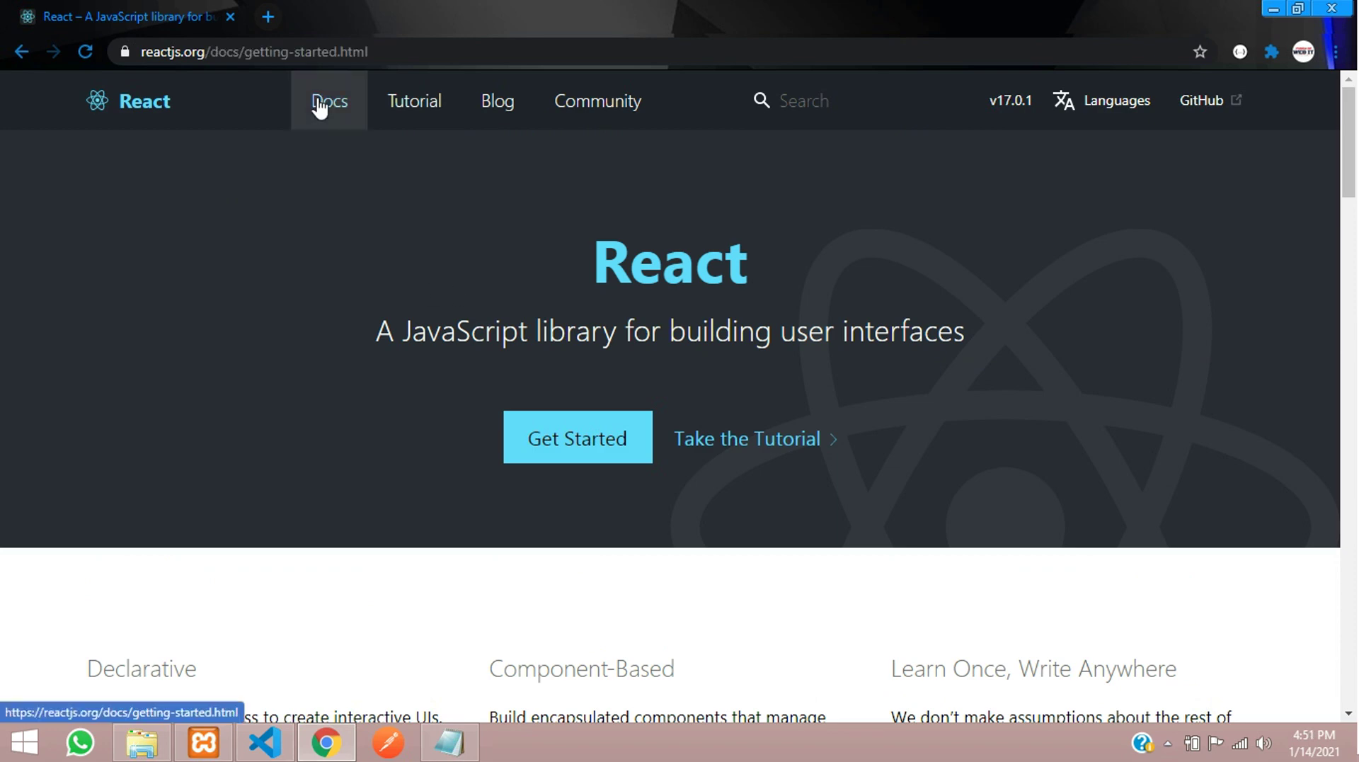
pyautogui.moveTo(90, 246); pyautogui.dragTo(448, 271)
pyautogui.click(448, 271)
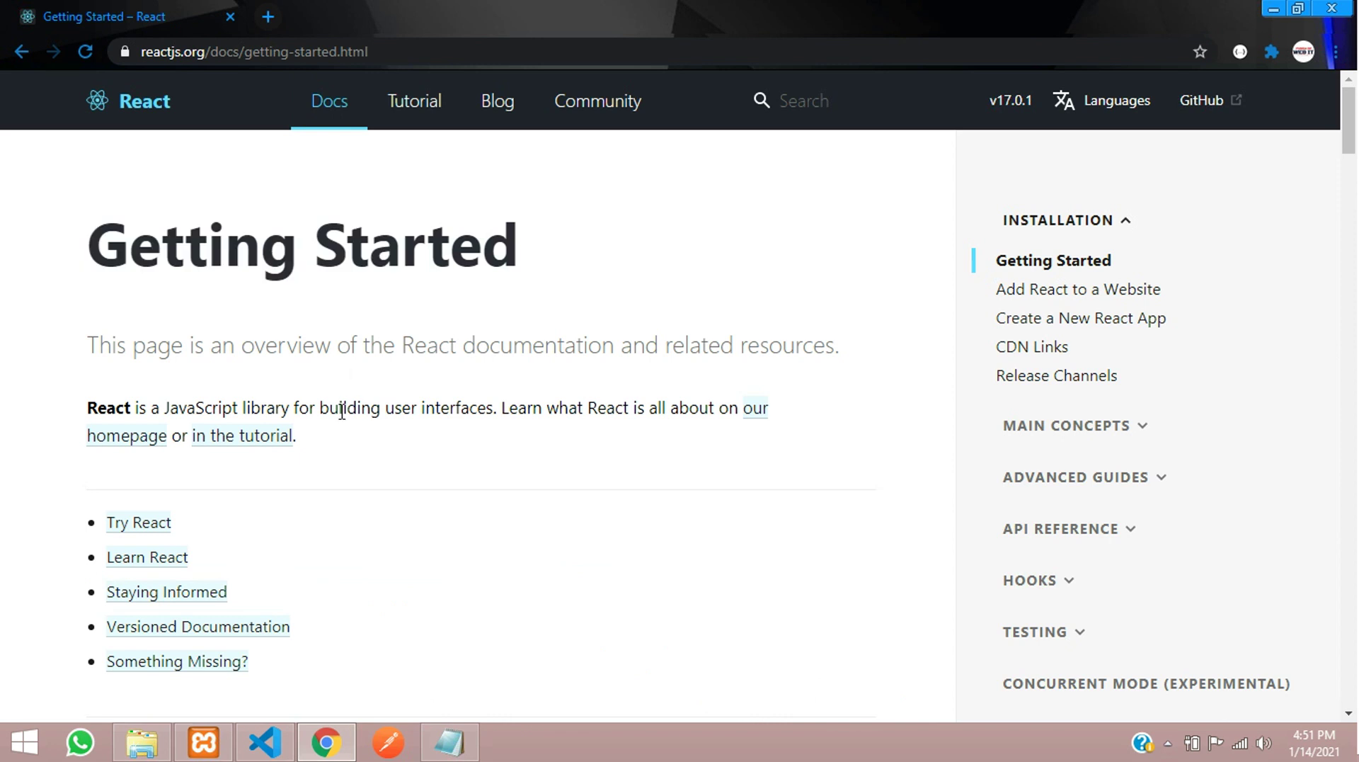
pyautogui.scroll(-10, 273, 470)
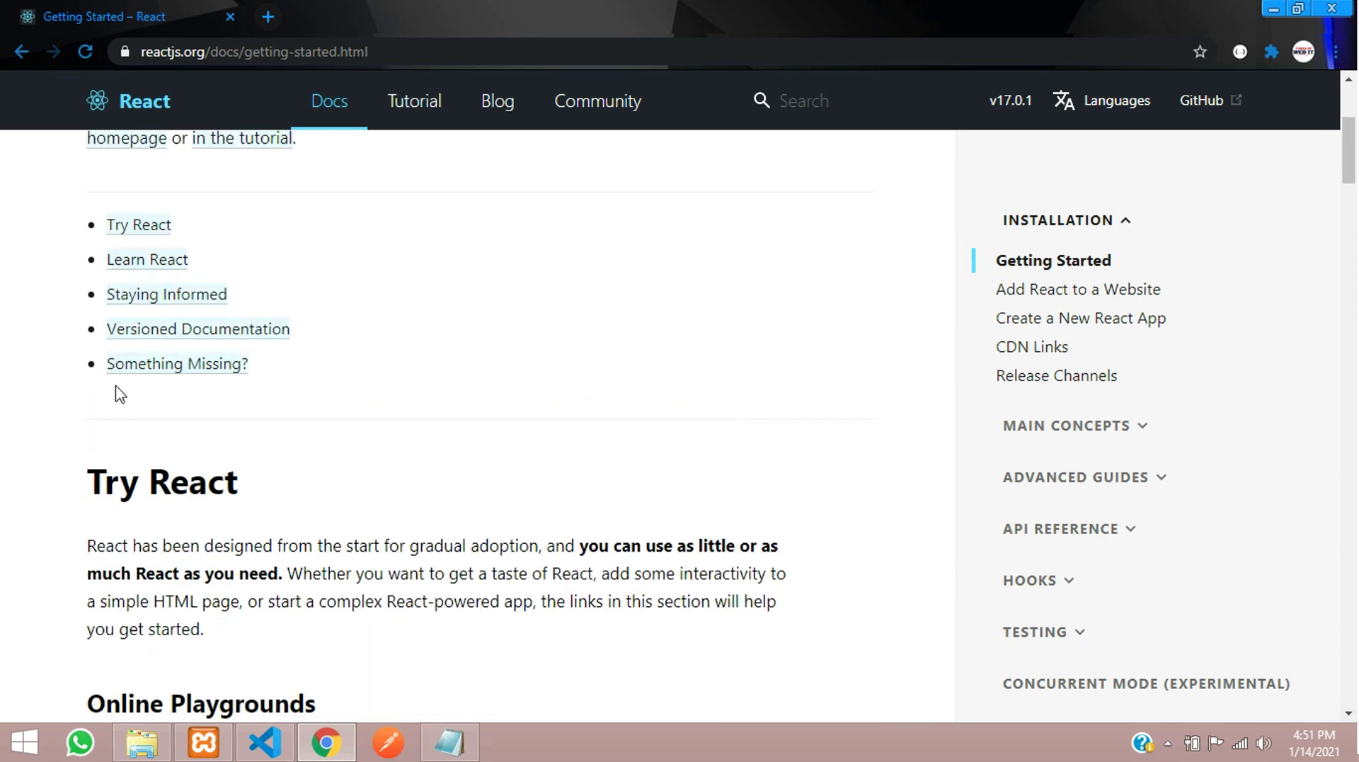
pyautogui.scroll(-4, 204, 434)
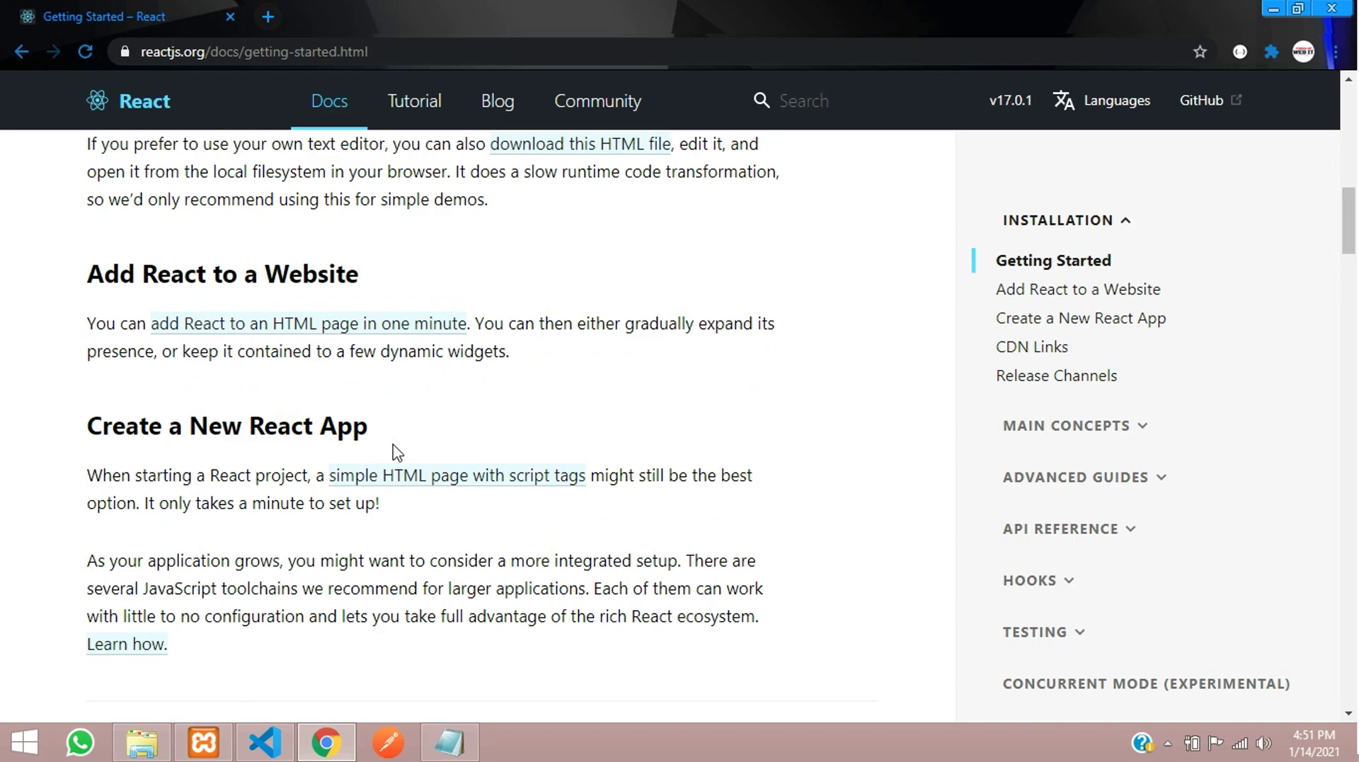
pyautogui.scroll(6, 340, 410)
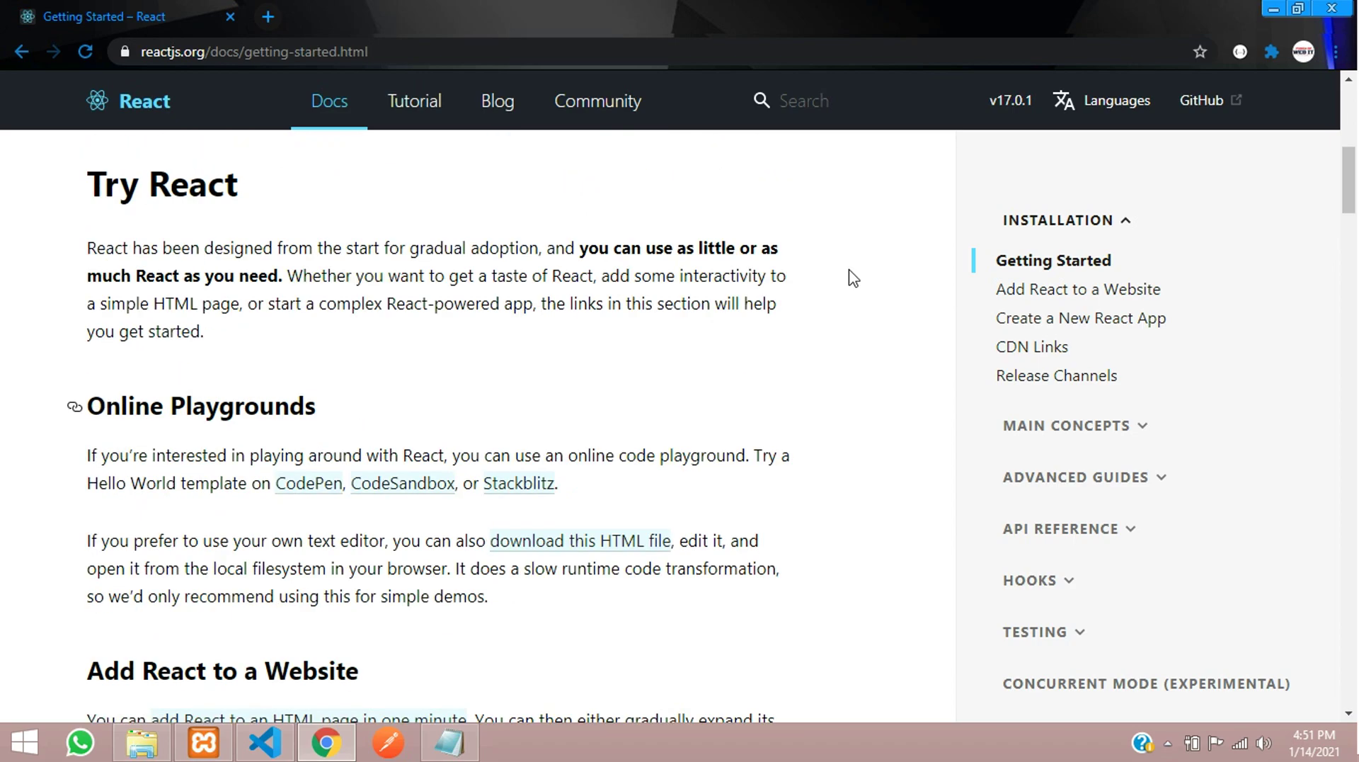
# - Open the "Create a New React App" documentation page and find its Create React App section
pyautogui.click(1043, 330)
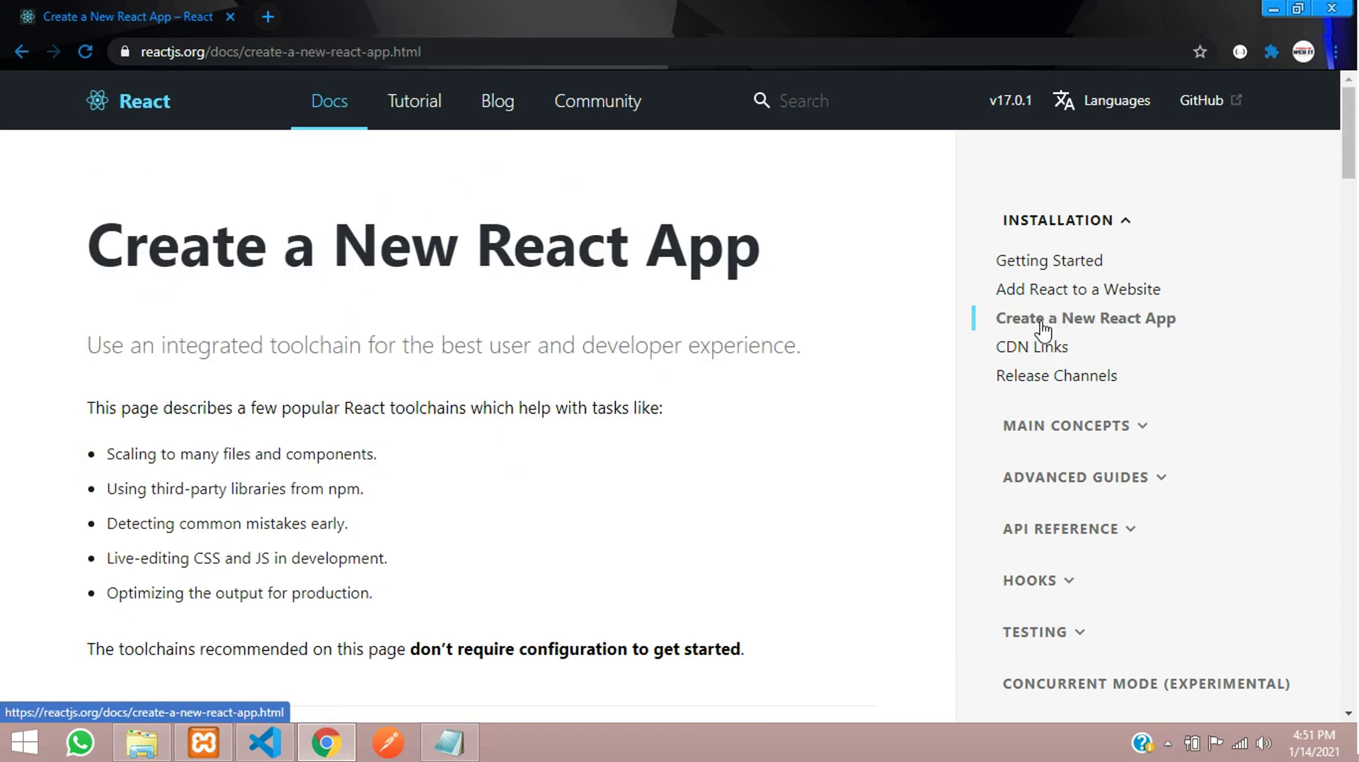
pyautogui.scroll(-15, 93, 354)
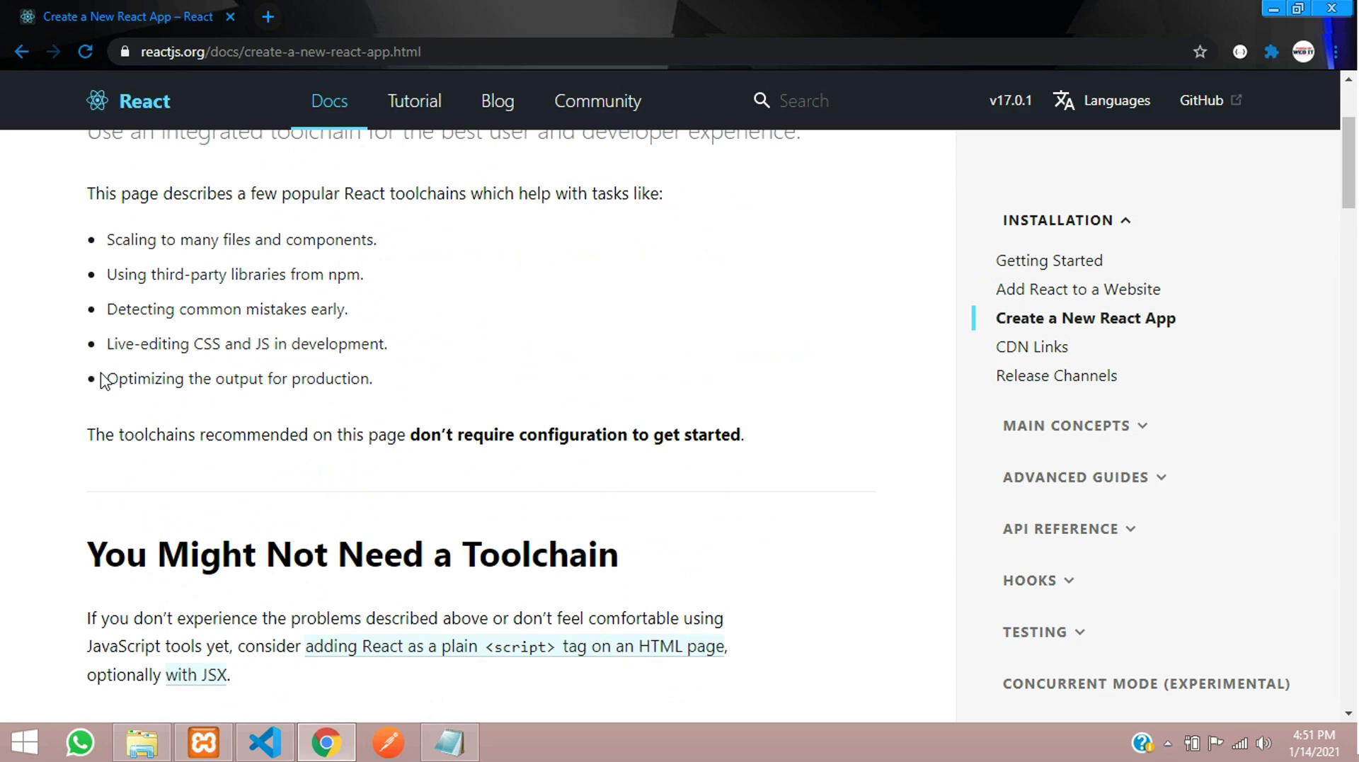
pyautogui.scroll(-1, 129, 411)
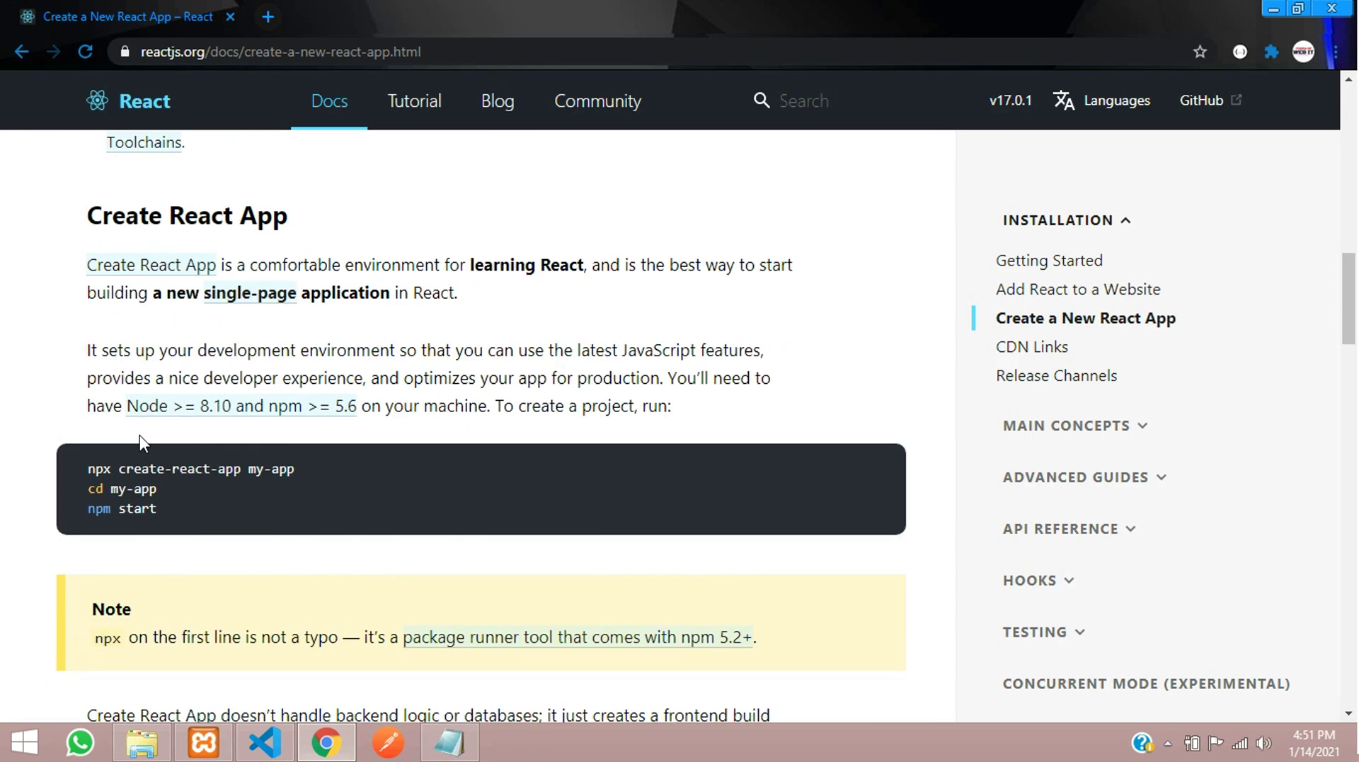
pyautogui.moveTo(74, 217); pyautogui.dragTo(316, 235)
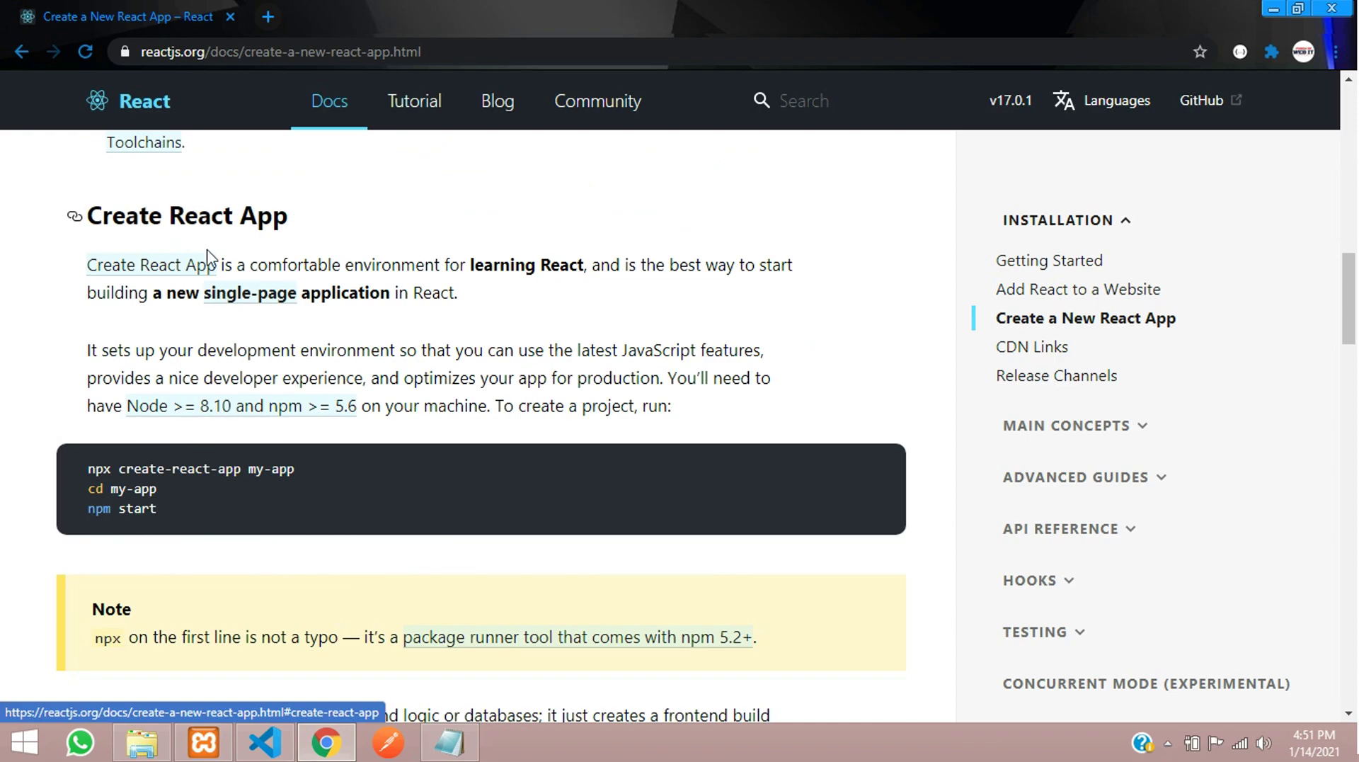
pyautogui.scroll(-1, 164, 331)
pyautogui.scroll(2, 164, 331)
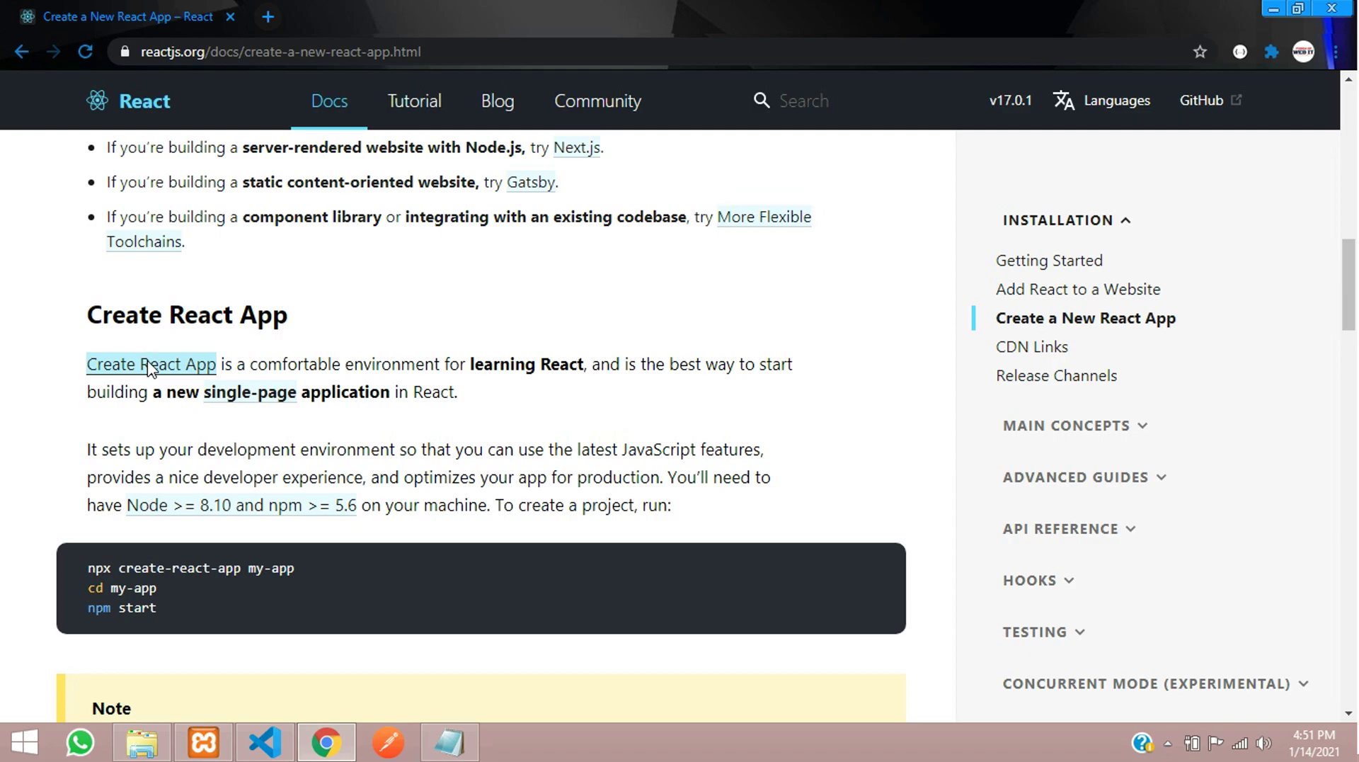
# - Open the linked Create React App repository on GitHub and find the Quick Overview commands in its README
pyautogui.click(147, 362)
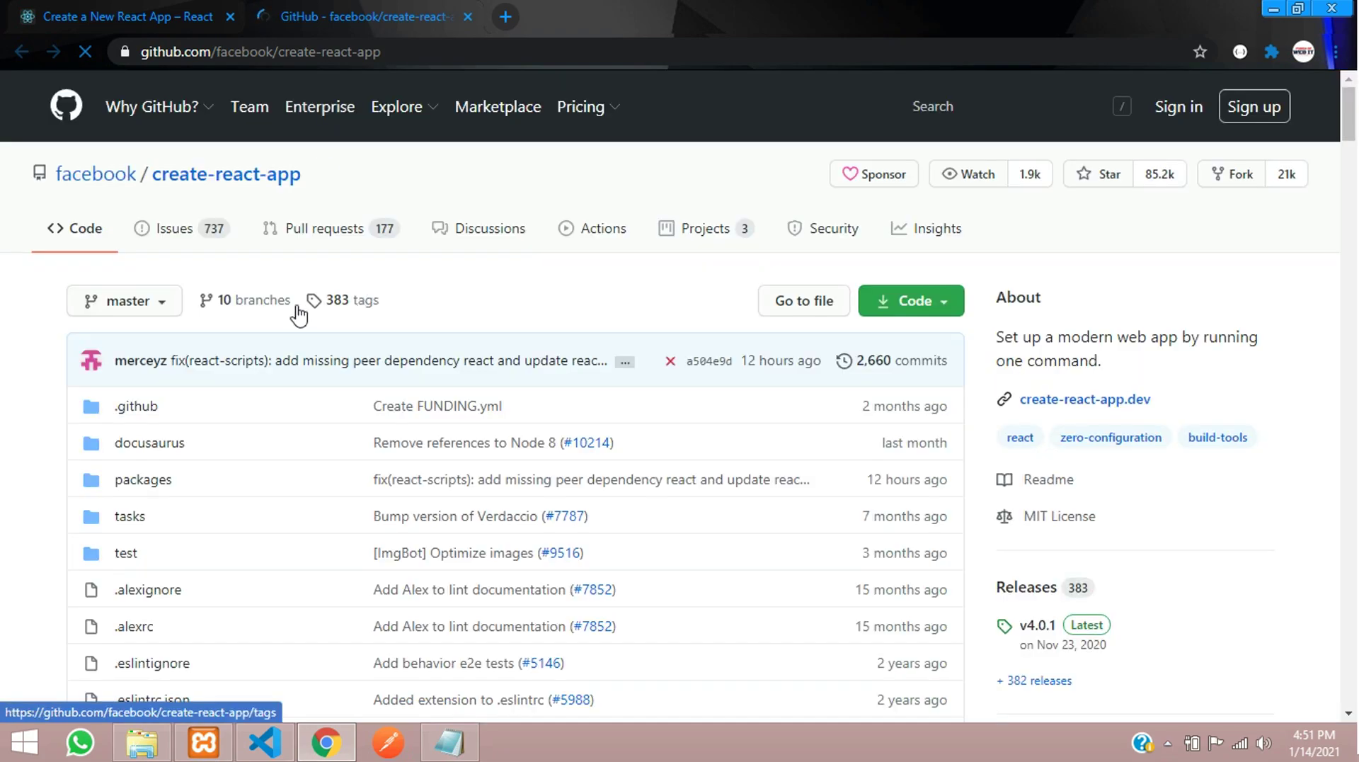
pyautogui.scroll(-8, 507, 377)
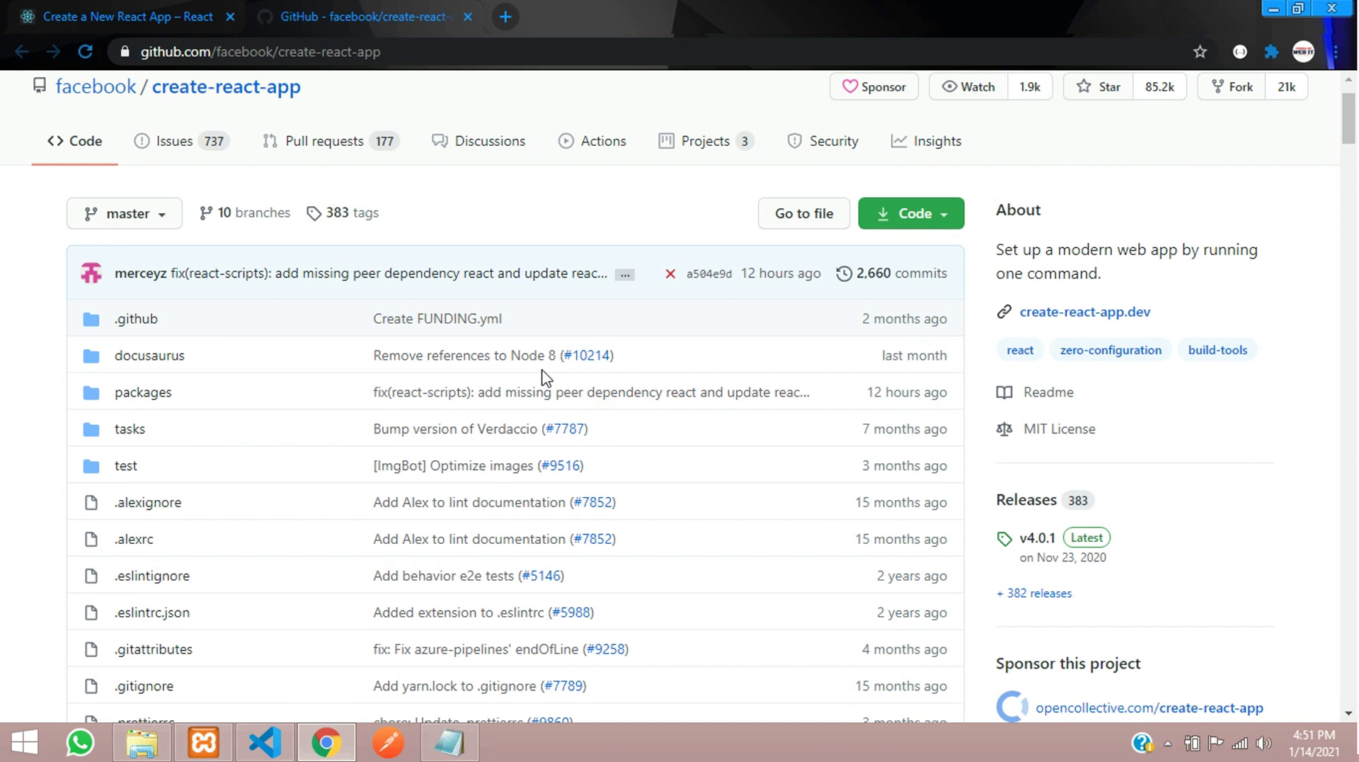
pyautogui.scroll(-8, 532, 390)
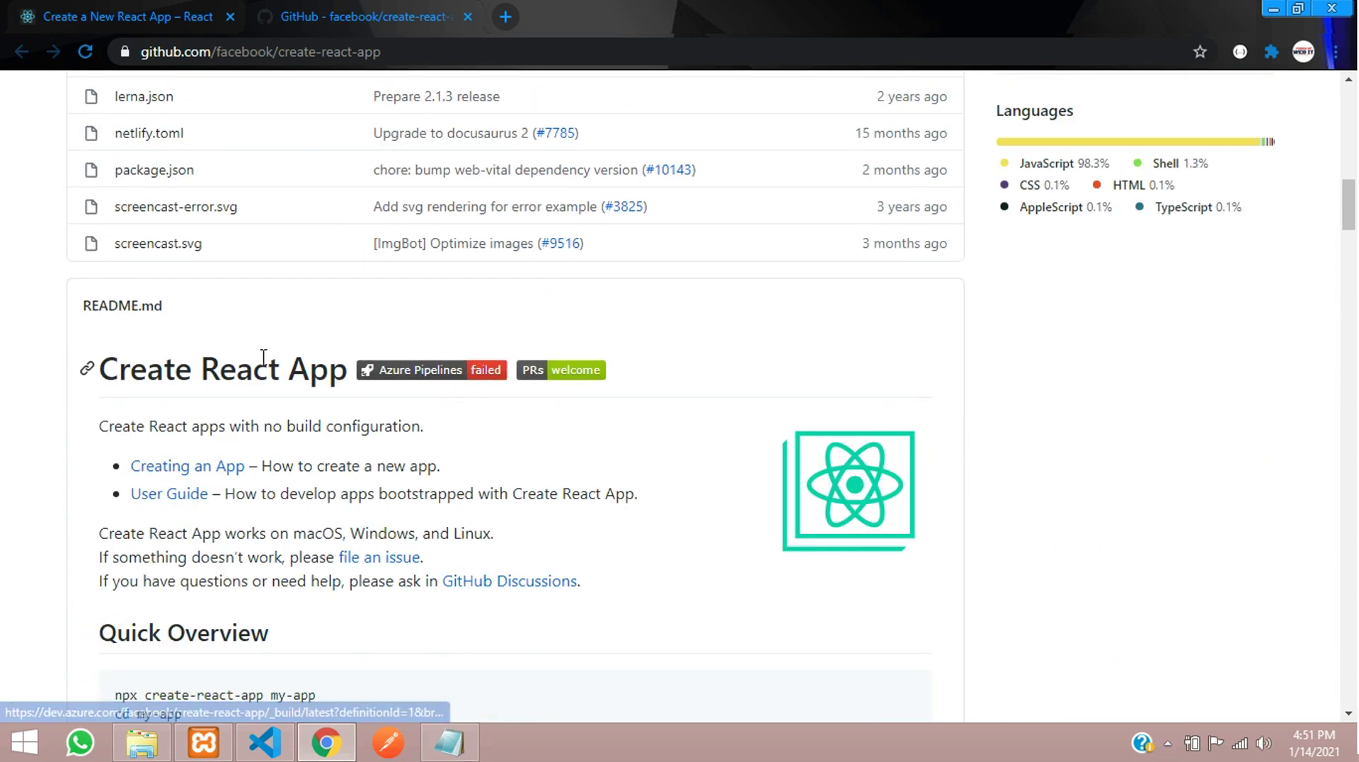
pyautogui.scroll(-3, 294, 394)
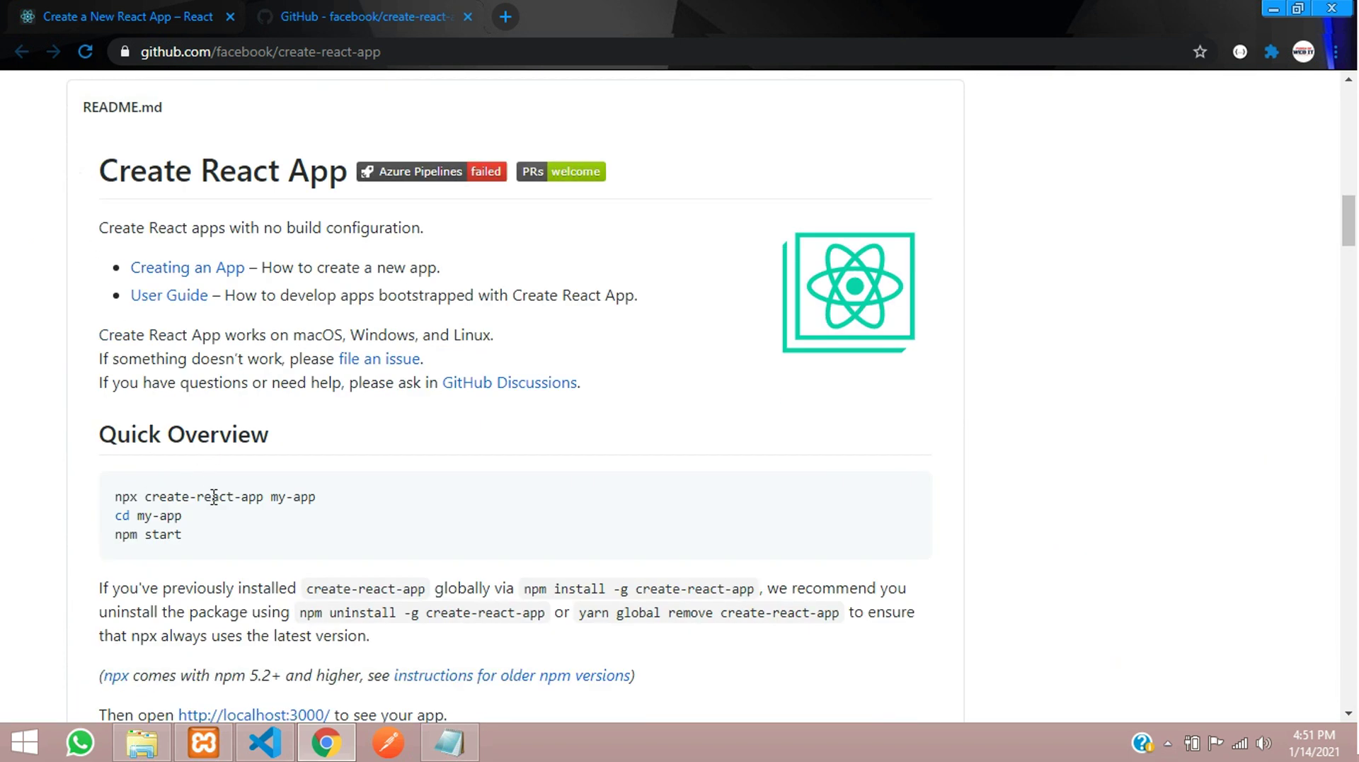
# - Examine the "npx create-react-app my-app" command in the React documentation and compare it with the GitHub README
pyautogui.click(149, 10)
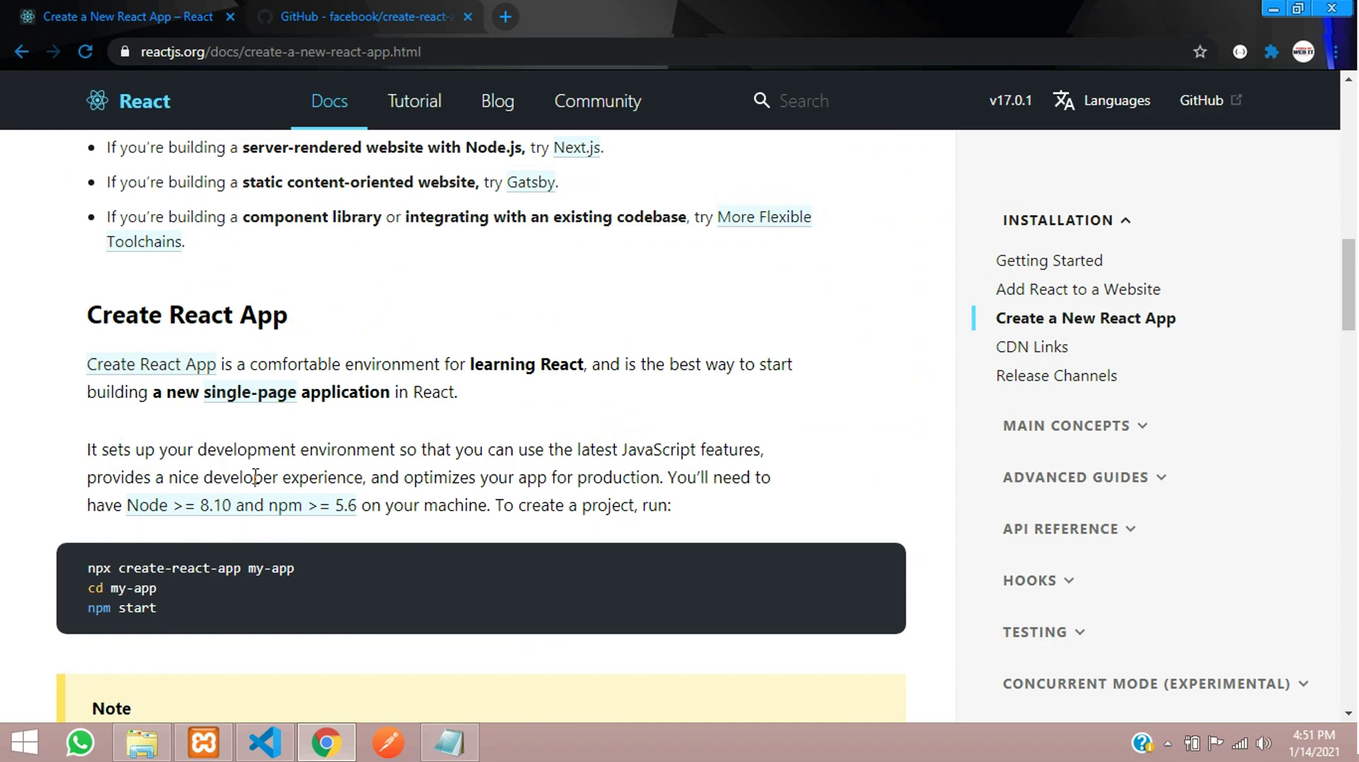
pyautogui.scroll(-1, 155, 502)
pyautogui.moveTo(83, 467)
pyautogui.mouseDown()
pyautogui.moveTo(299, 466)
pyautogui.moveTo(100, 475)
pyautogui.mouseUp()
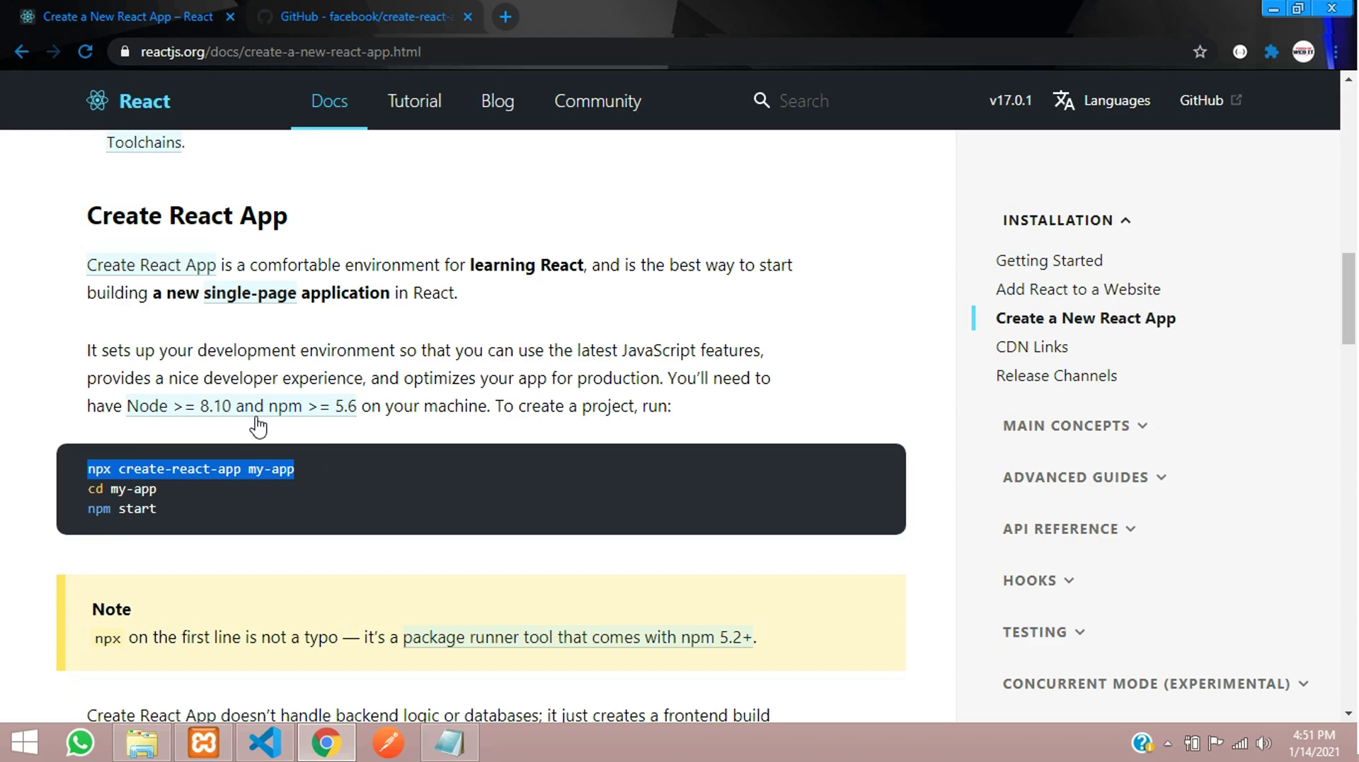
pyautogui.click(137, 463)
pyautogui.doubleClick(104, 472)
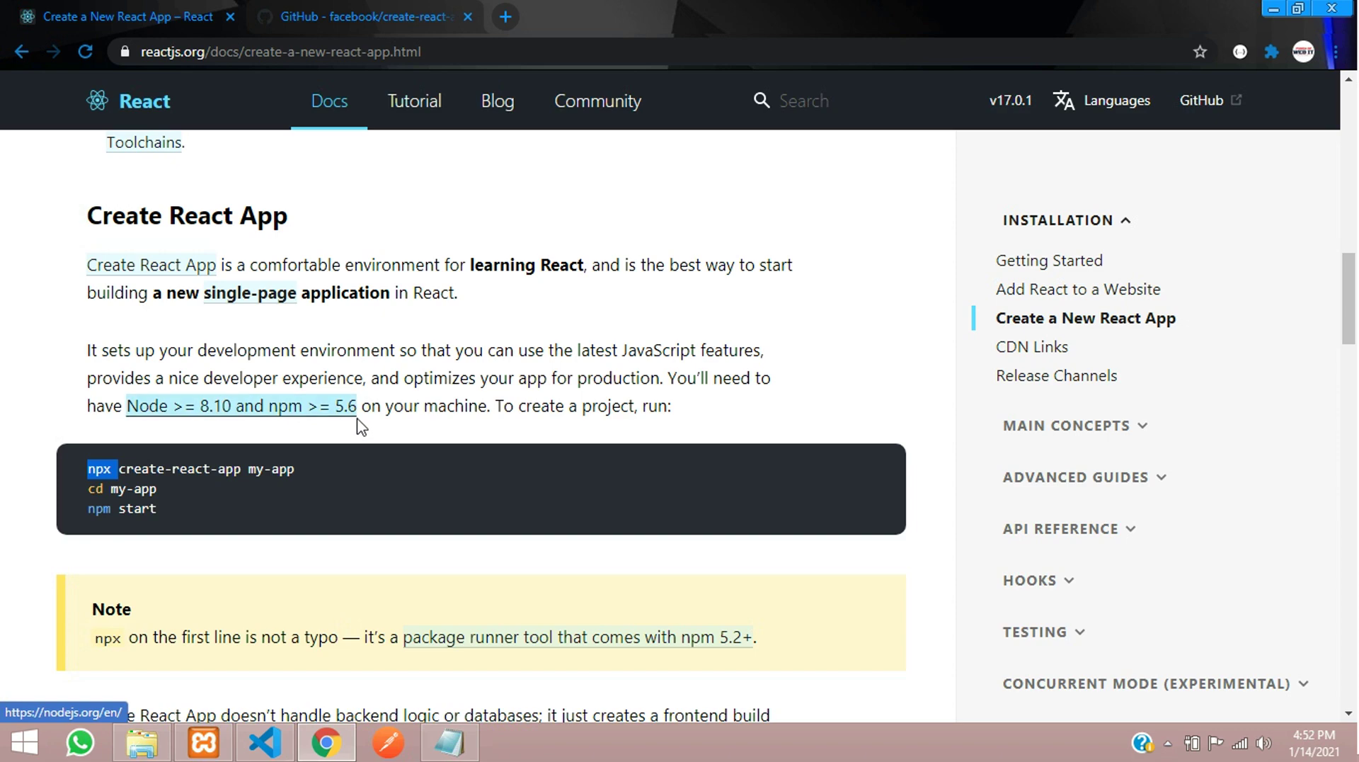
pyautogui.click(97, 468)
pyautogui.moveTo(88, 468); pyautogui.dragTo(294, 469)
pyautogui.click(219, 472)
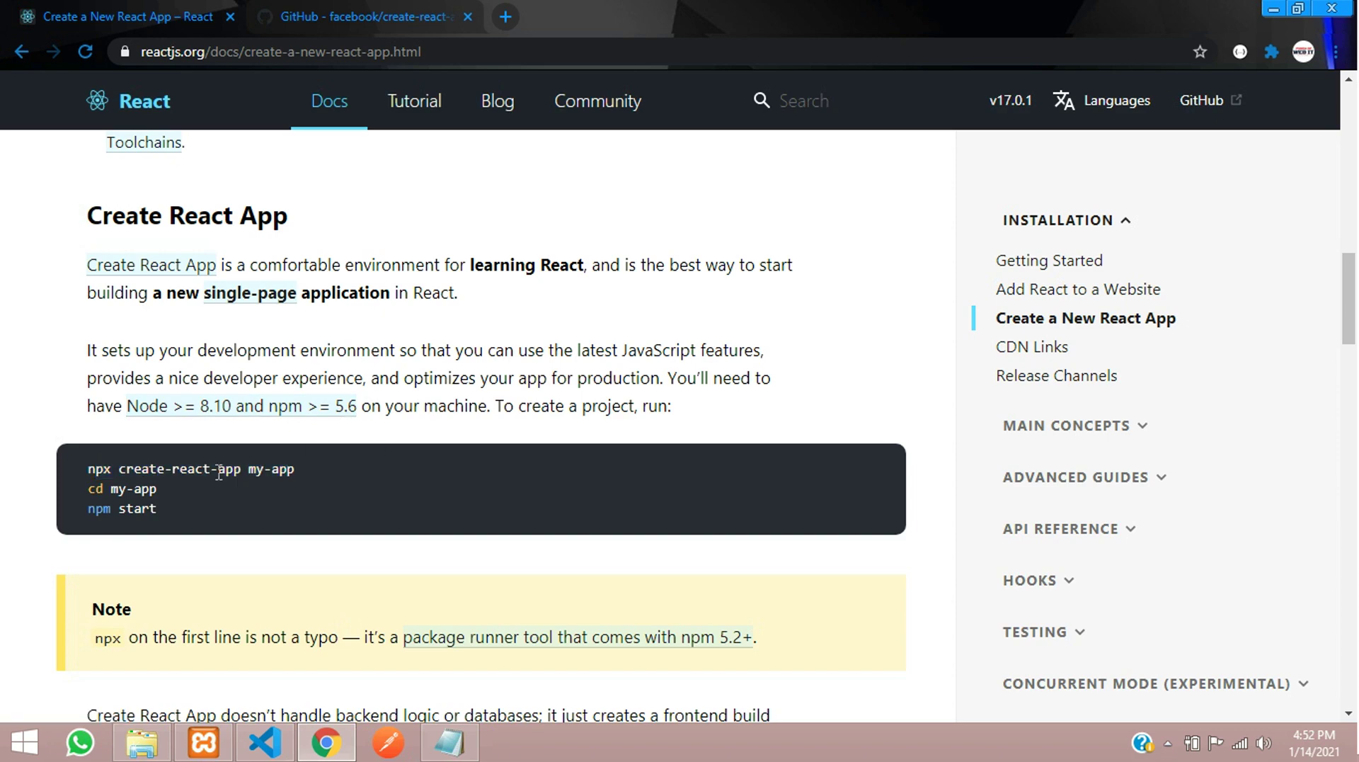
pyautogui.doubleClick(87, 469)
pyautogui.click(109, 468)
pyautogui.moveTo(73, 216); pyautogui.dragTo(298, 509)
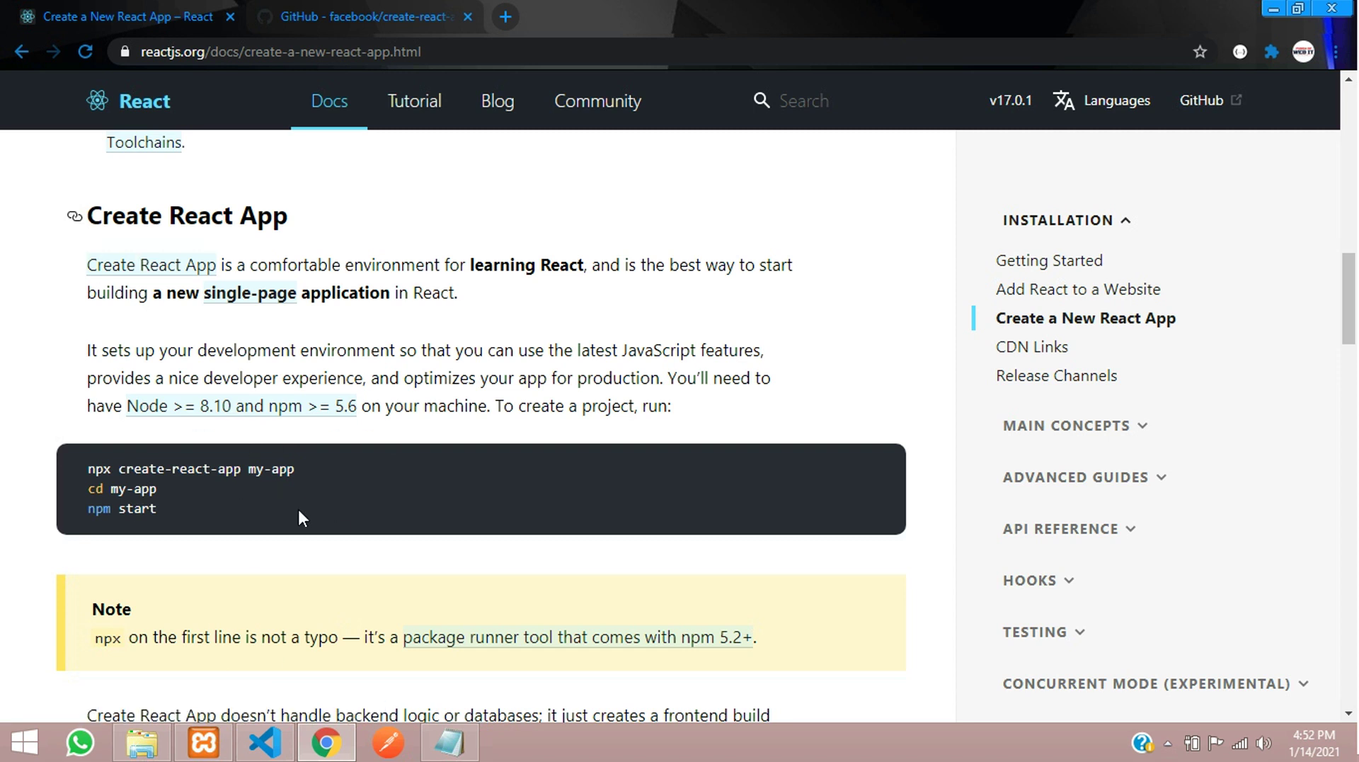
pyautogui.click(358, 6)
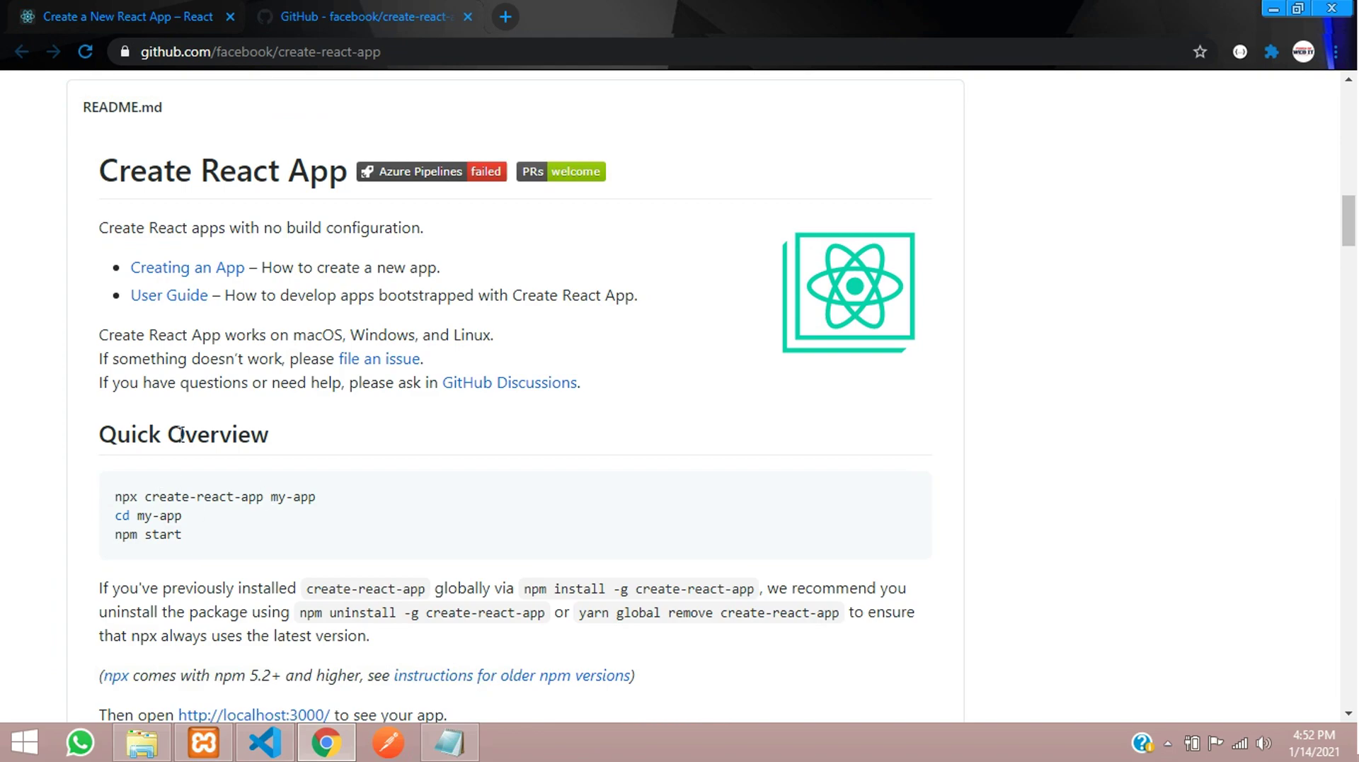
# - Switch to Visual Studio Code and create a new untitled file with several blank lines
pyautogui.click(264, 742)
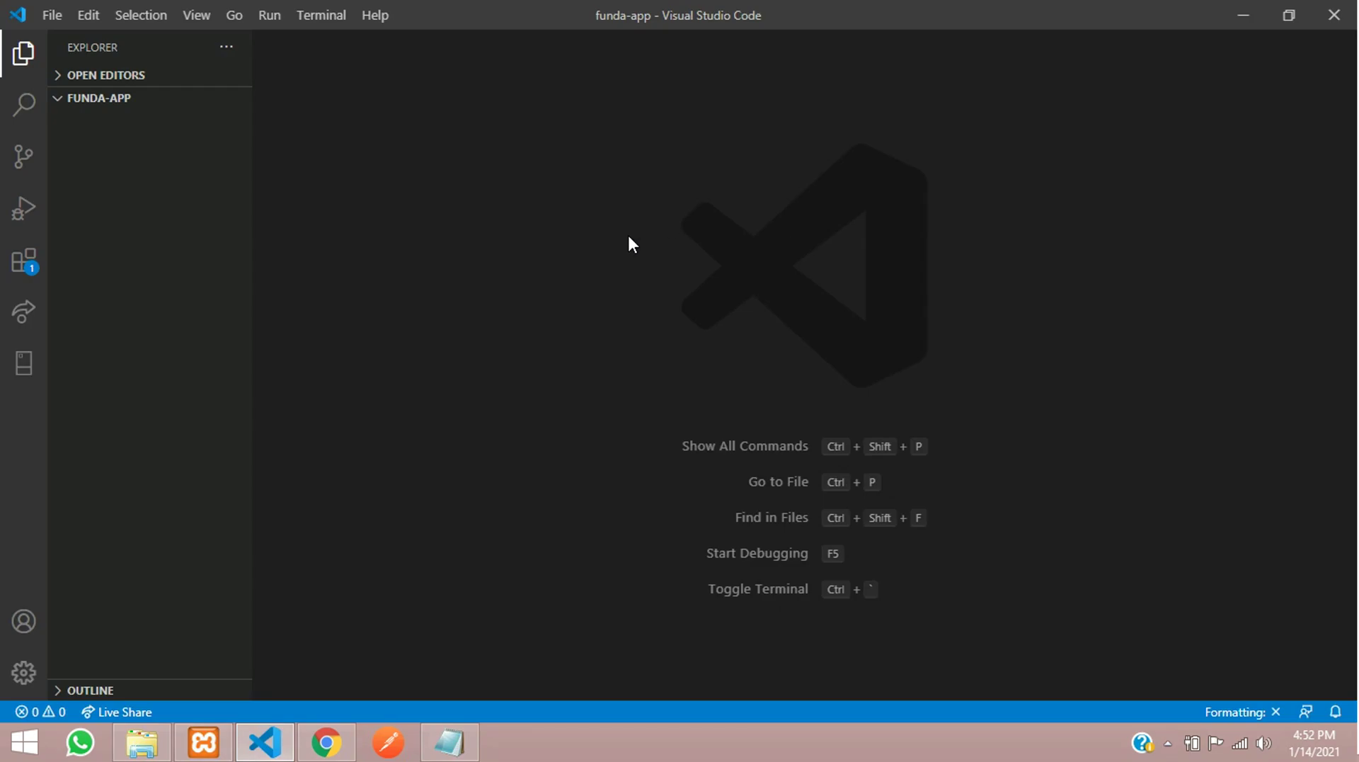
pyautogui.hotkey('ctrl', 'n')
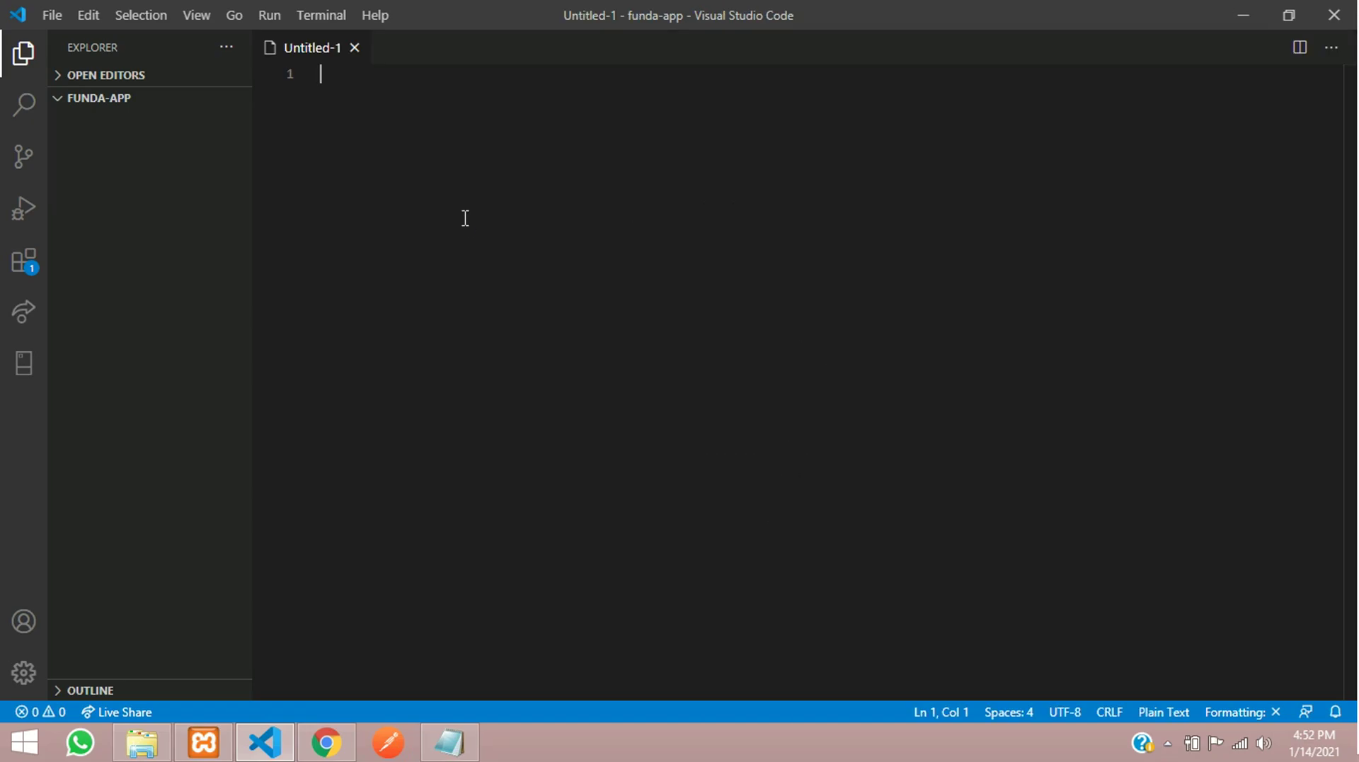
pyautogui.press('Return')
pyautogui.press('Return')
pyautogui.press('Return')
pyautogui.press('Return')
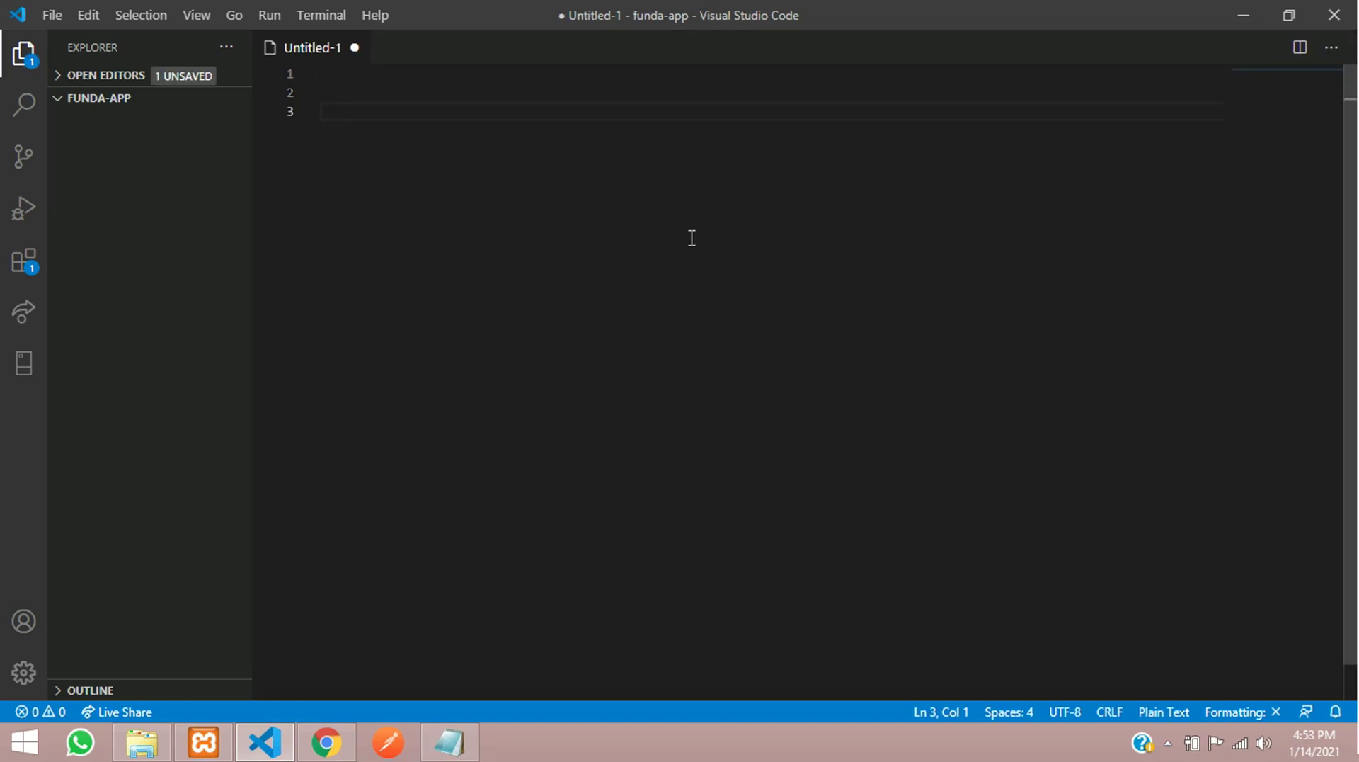
# - Write the note "1. Install Node.js" on line 3 of the untitled file
pyautogui.press('Up')
pyautogui.press('Up')
pyautogui.write('1. Install NODE')
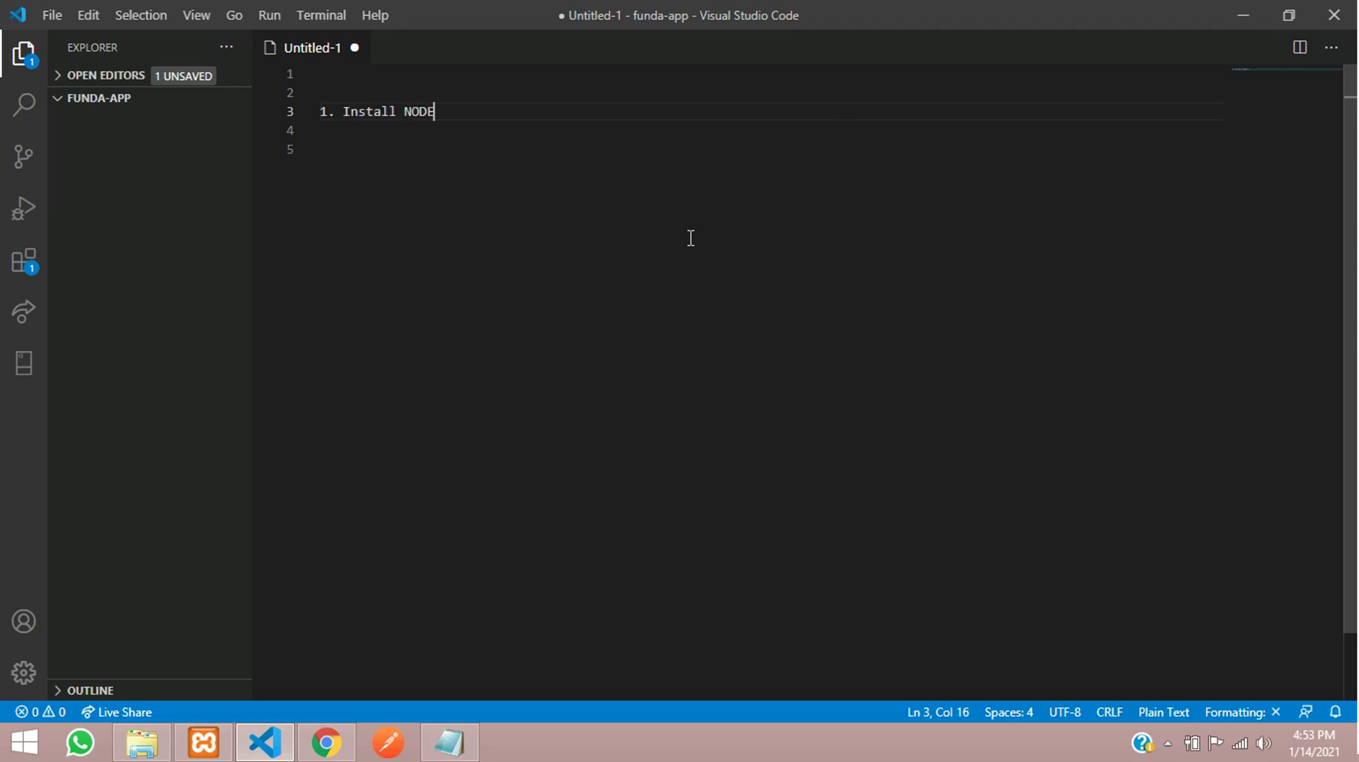
pyautogui.press('BackSpace')
pyautogui.press('BackSpace')
pyautogui.write('ode.js')
pyautogui.hotkey('shift', 'Left')
pyautogui.hotkey('shift', 'Left')
pyautogui.press('Right')
pyautogui.write('file')
pyautogui.hotkey('shift', 'Left')
pyautogui.hotkey('shift', 'Left')
pyautogui.hotkey('shift', 'Left')
pyautogui.hotkey('shift', 'Left')
pyautogui.press('BackSpace')
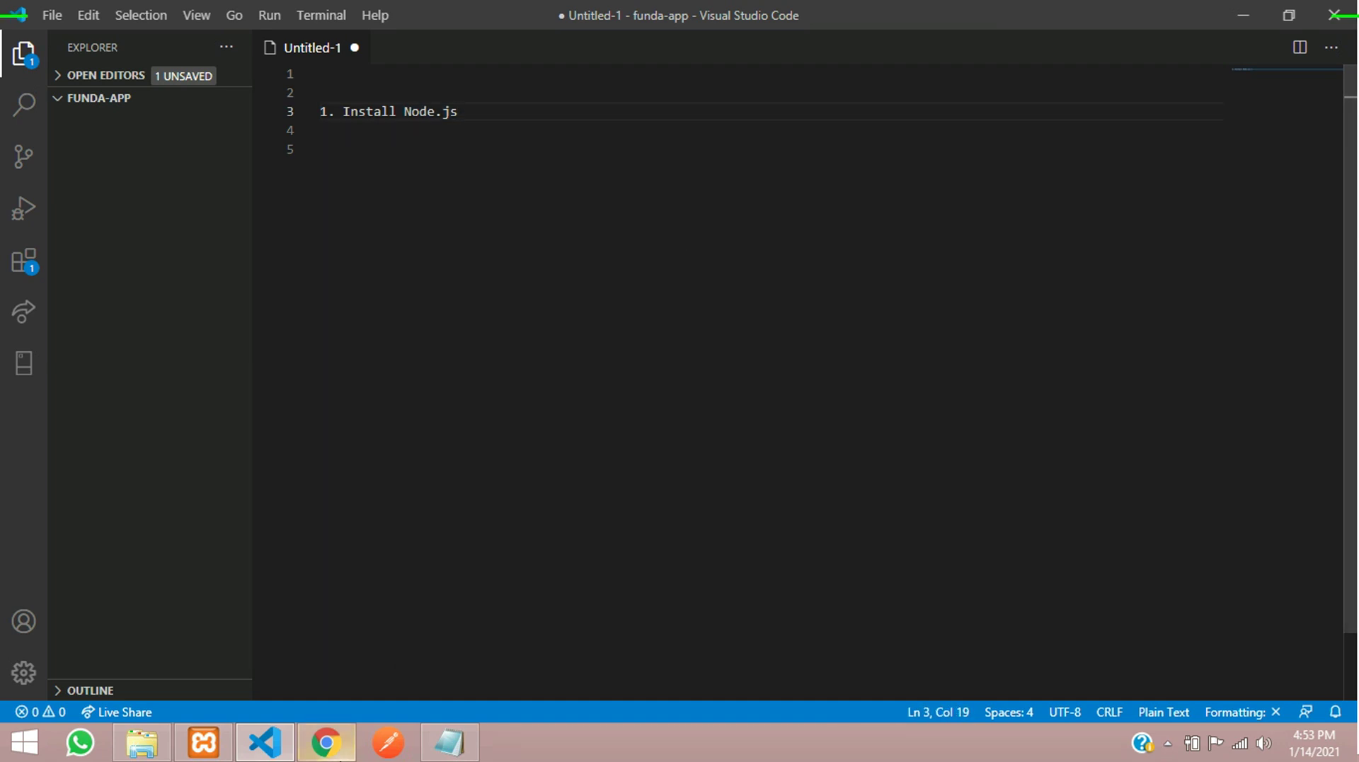
# - Switch to Chrome and search Google for "nodejs" in a new tab
pyautogui.click(325, 742)
pyautogui.click(499, 18)
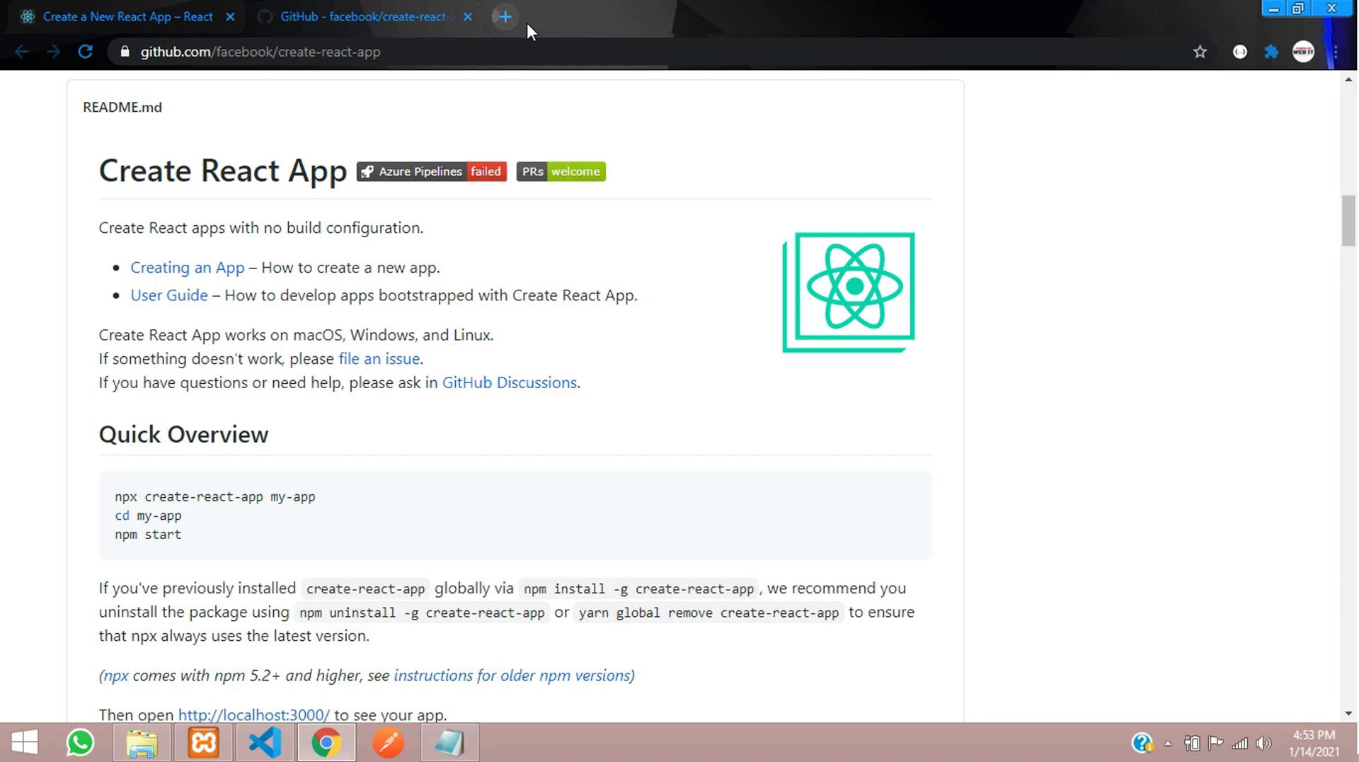
pyautogui.write('node')
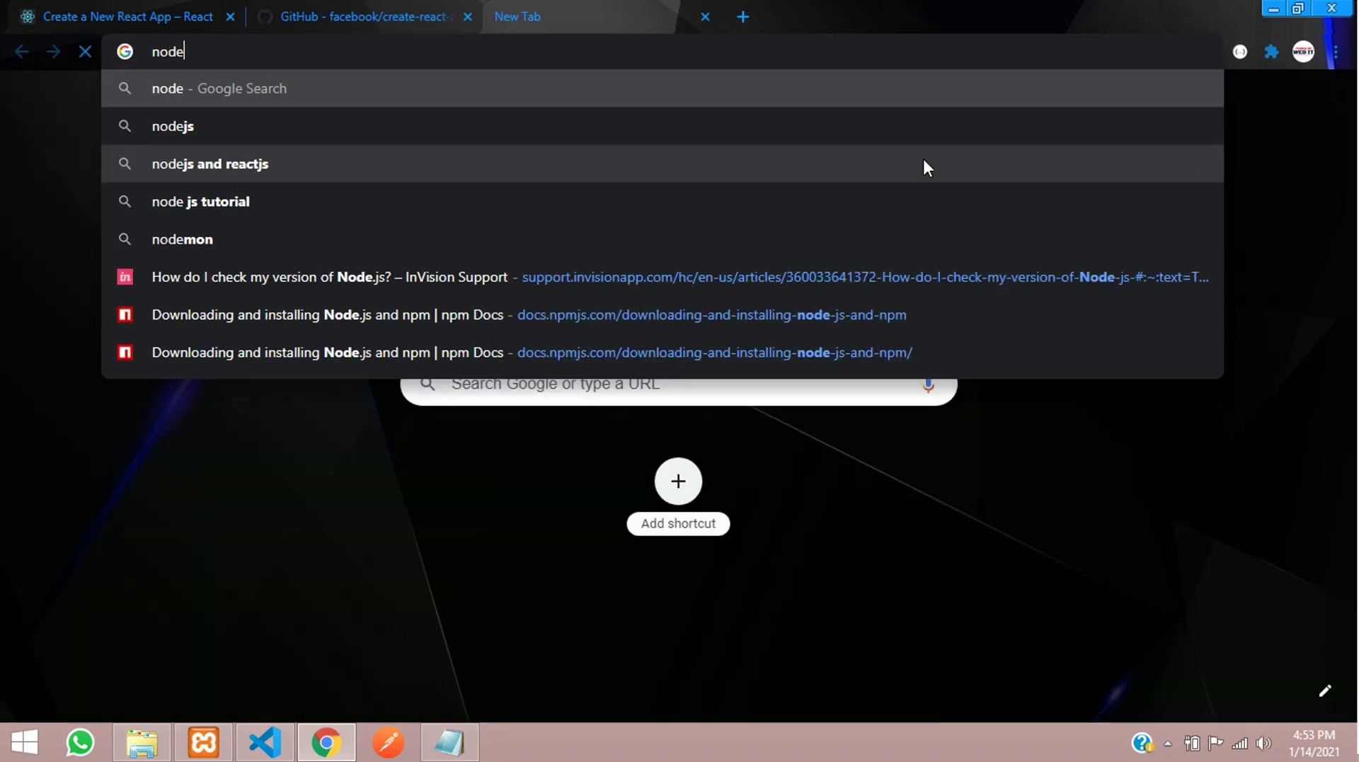
pyautogui.write('js')
pyautogui.press('Return')
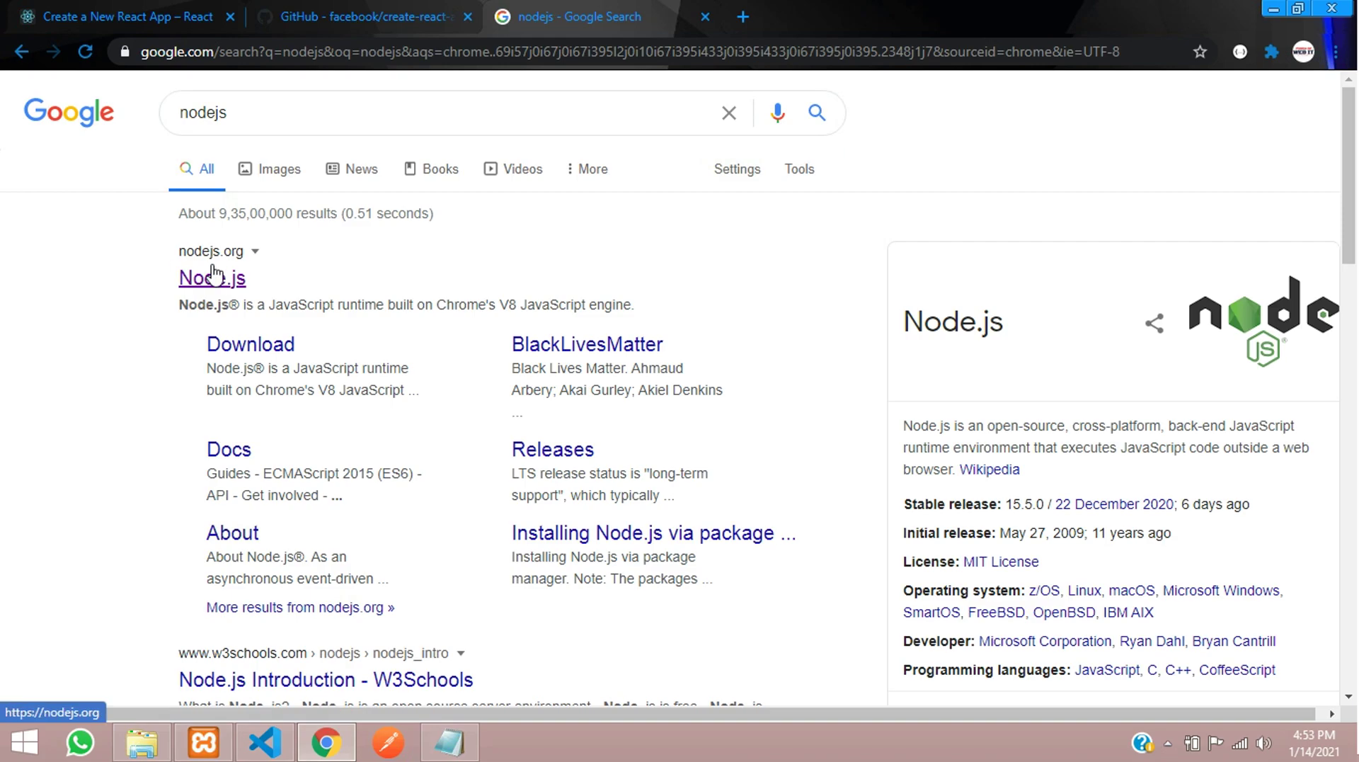
# - Open the official Node.js website from the search results and examine the Windows download options
pyautogui.click(214, 276)
pyautogui.scroll(-3, 552, 368)
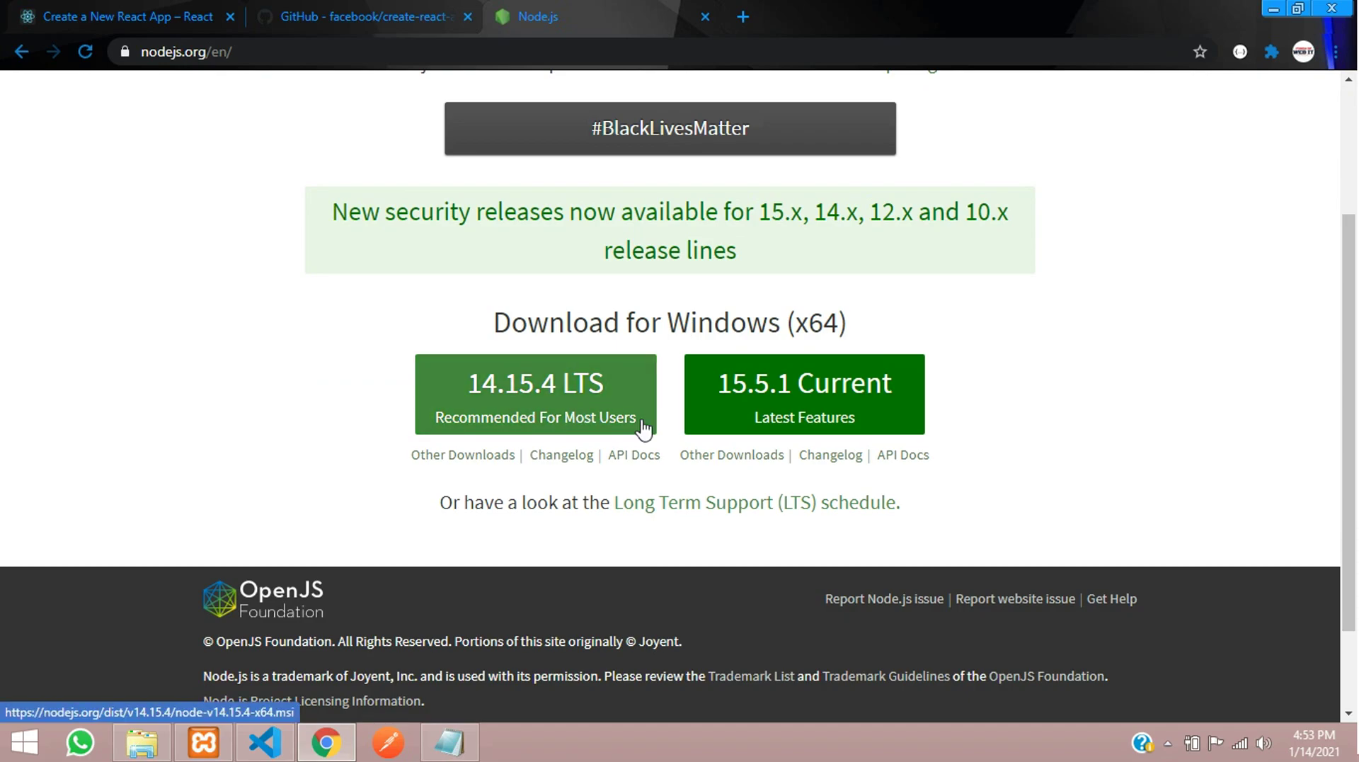
pyautogui.scroll(3, 596, 347)
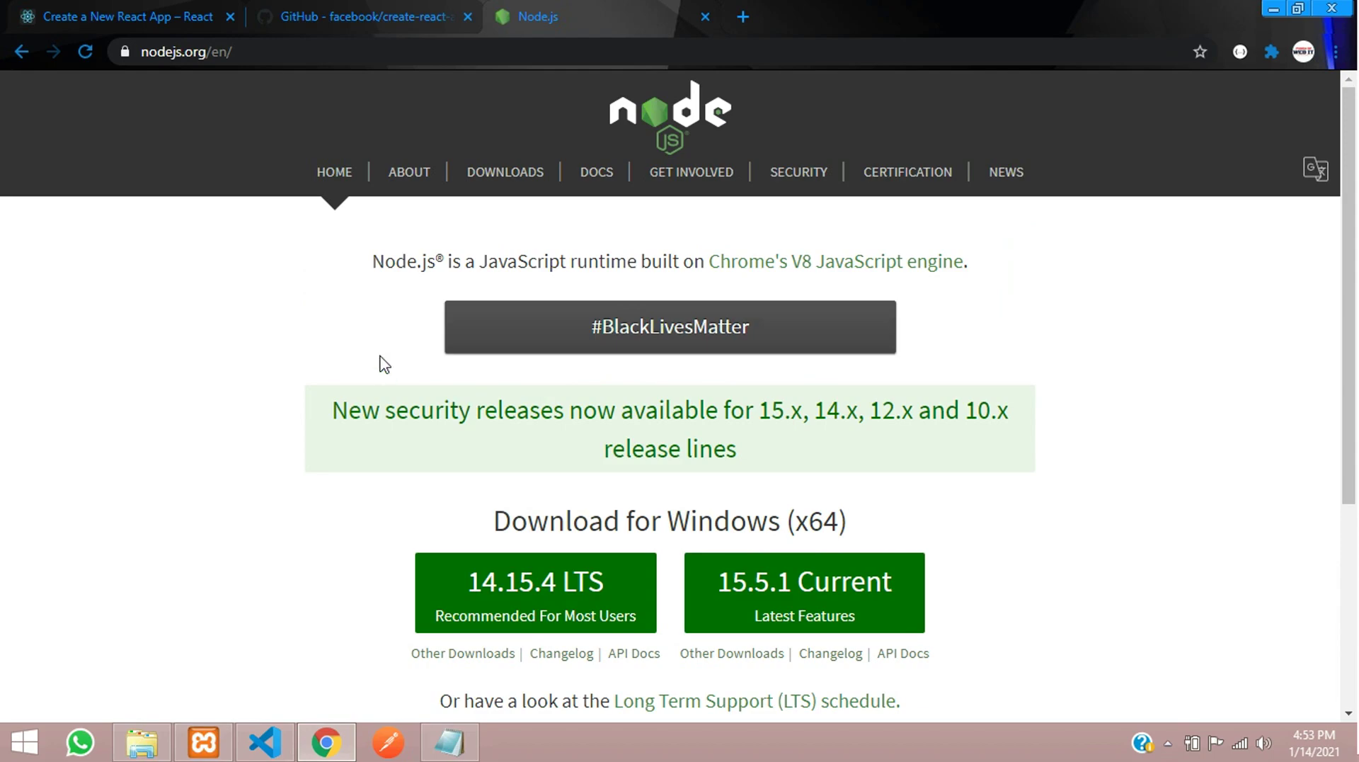
pyautogui.scroll(-2, 538, 424)
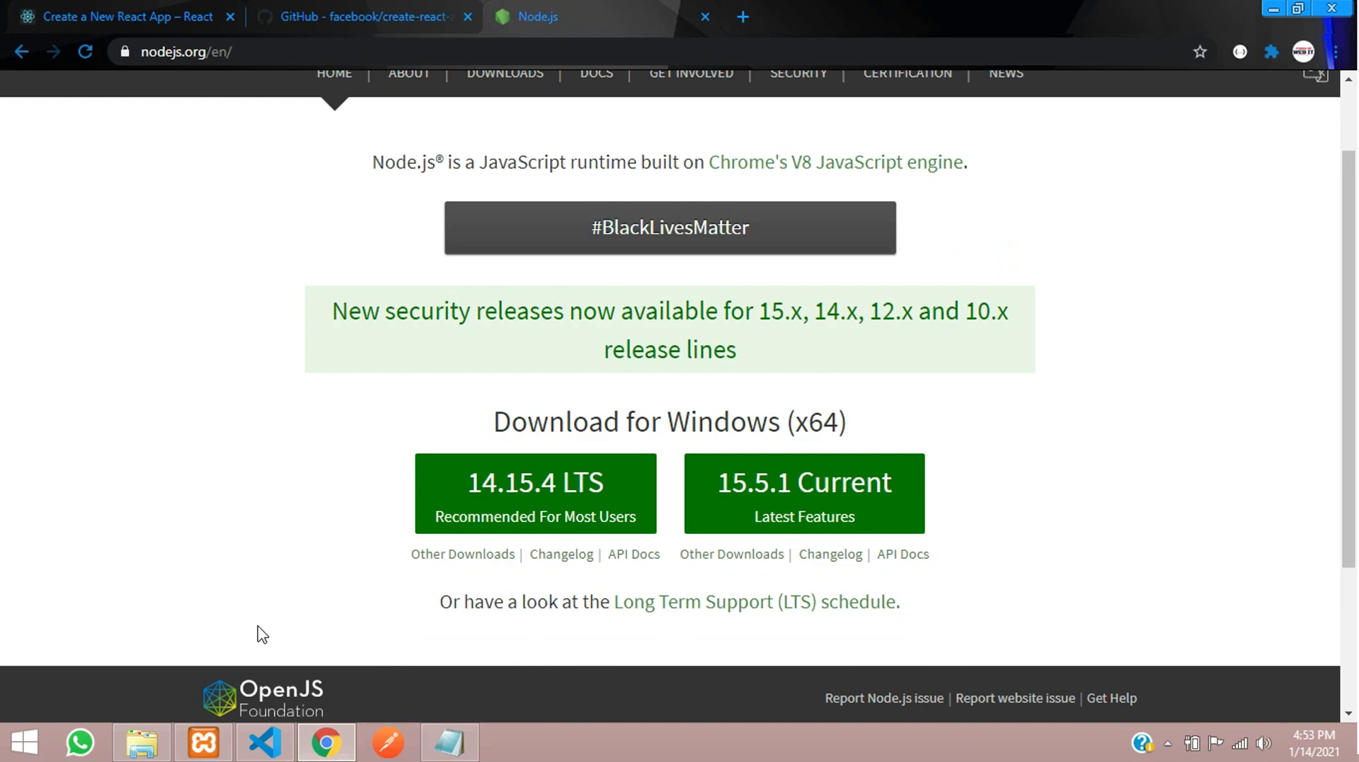
# - Switch back to Visual Studio Code and open the integrated terminal in the funda-app folder
pyautogui.click(267, 742)
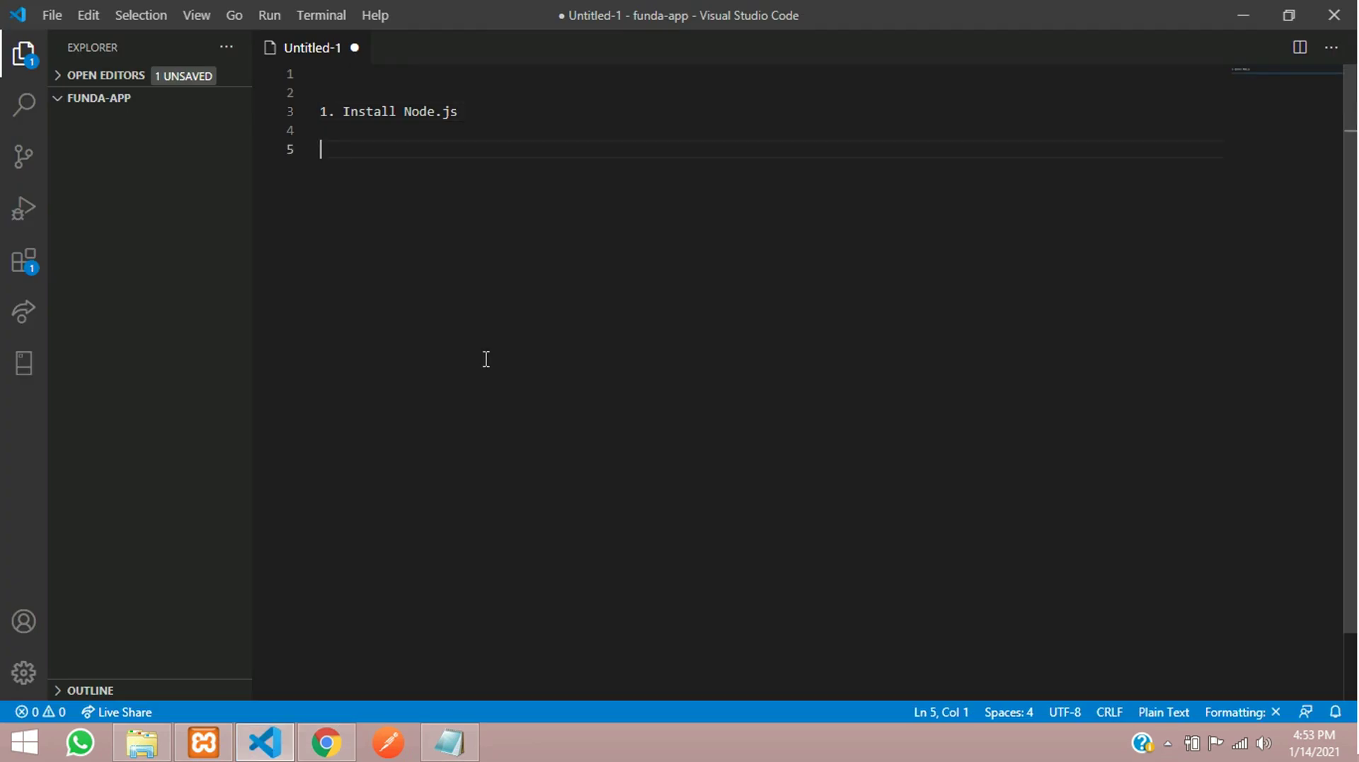
pyautogui.hotkey('ctrl', '`')
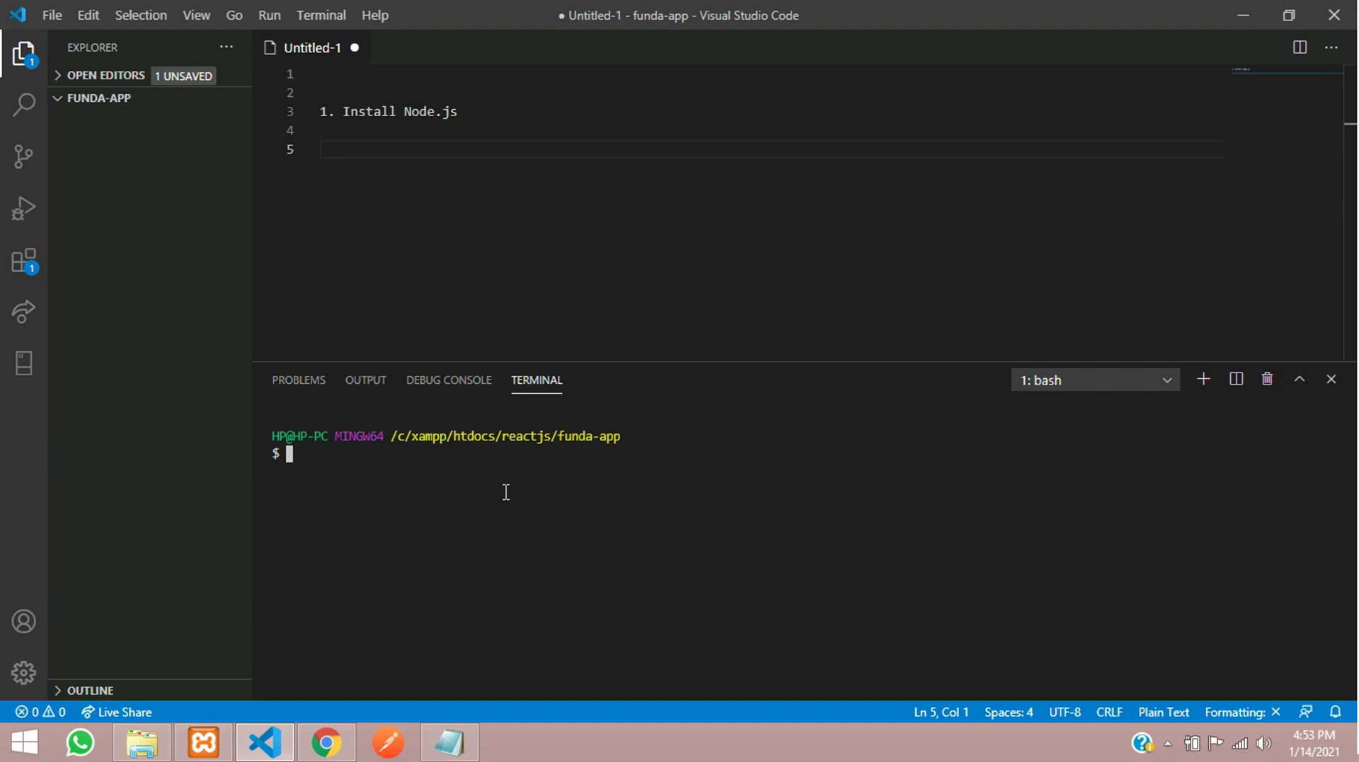
# - Add an indented note "check nodejs: node -v" below the "1. Install Node.js" entry in the untitled file
pyautogui.press('Up')
pyautogui.press('Return')
pyautogui.write('check')
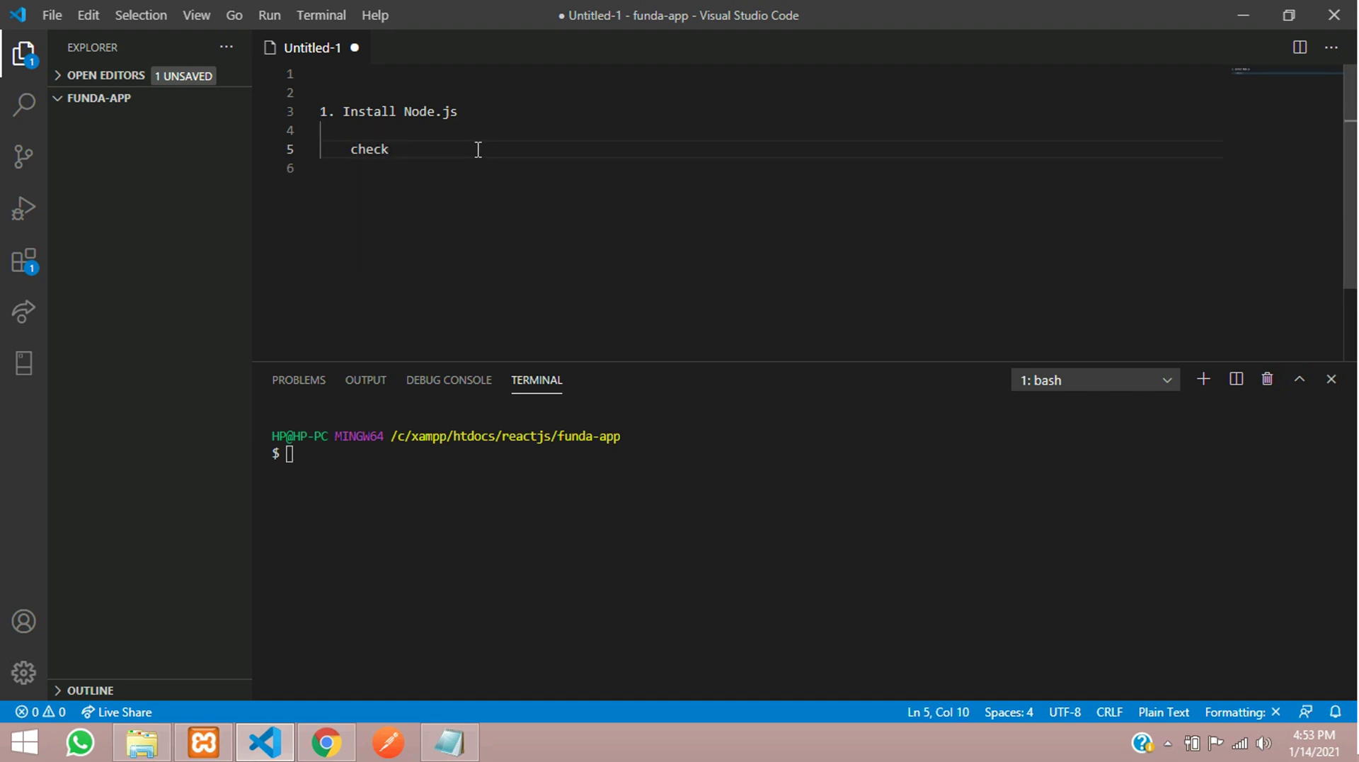
pyautogui.write(' nodejs: node -v')
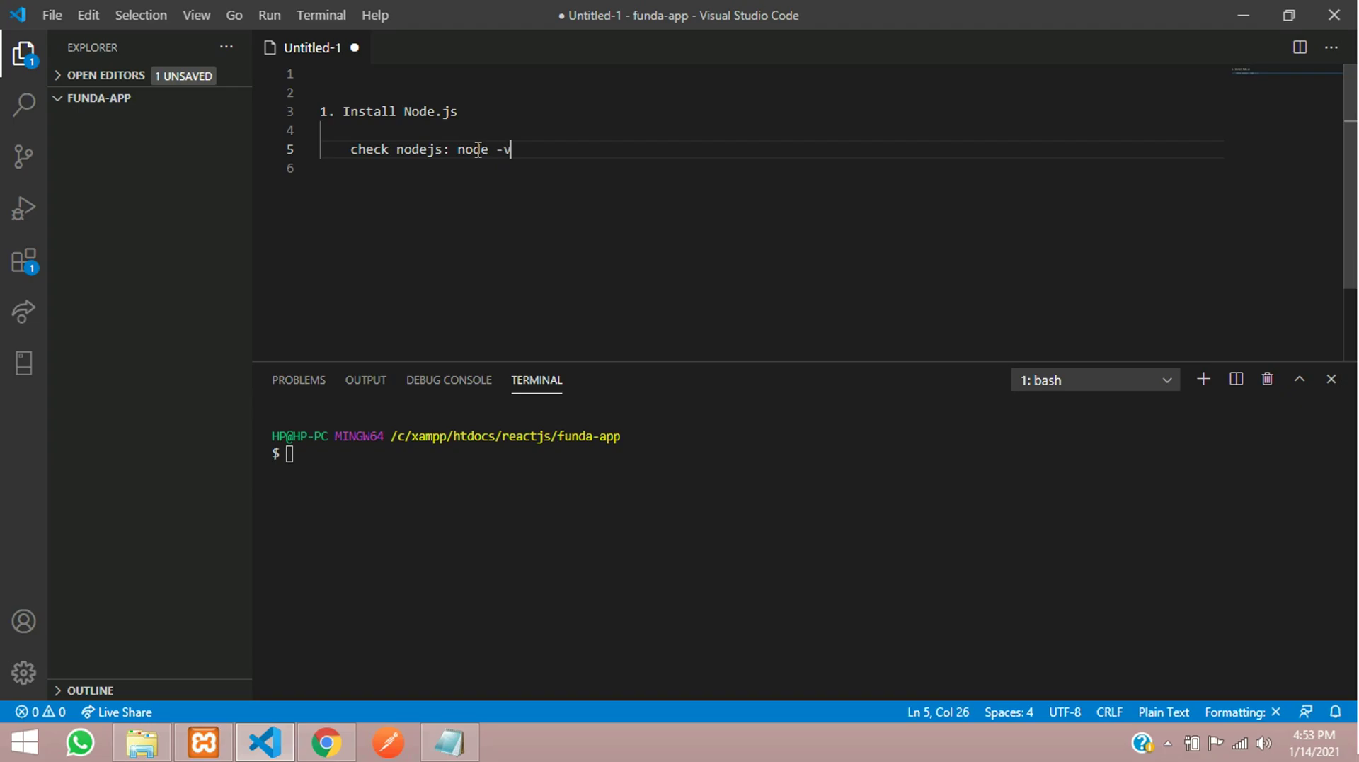
# - Copy the command node -v from the note and run it in the terminal to check the Node.js version
pyautogui.hotkey('shift', 'Left')
pyautogui.hotkey('shift', 'Left')
pyautogui.hotkey('ctrl', 'shift', 'Left')
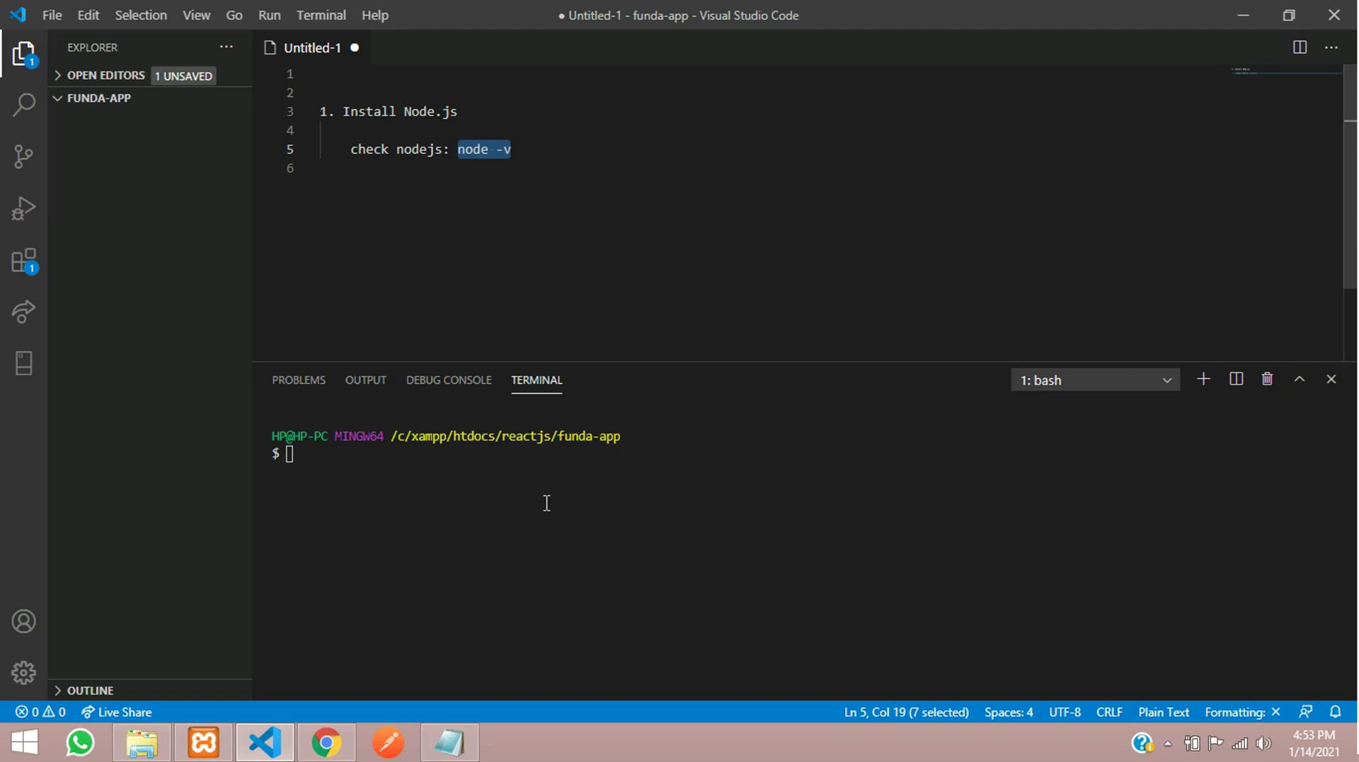
pyautogui.hotkey('ctrl', 'c')
pyautogui.click(583, 491)
pyautogui.hotkey('ctrl', 'v')
pyautogui.press('Return')
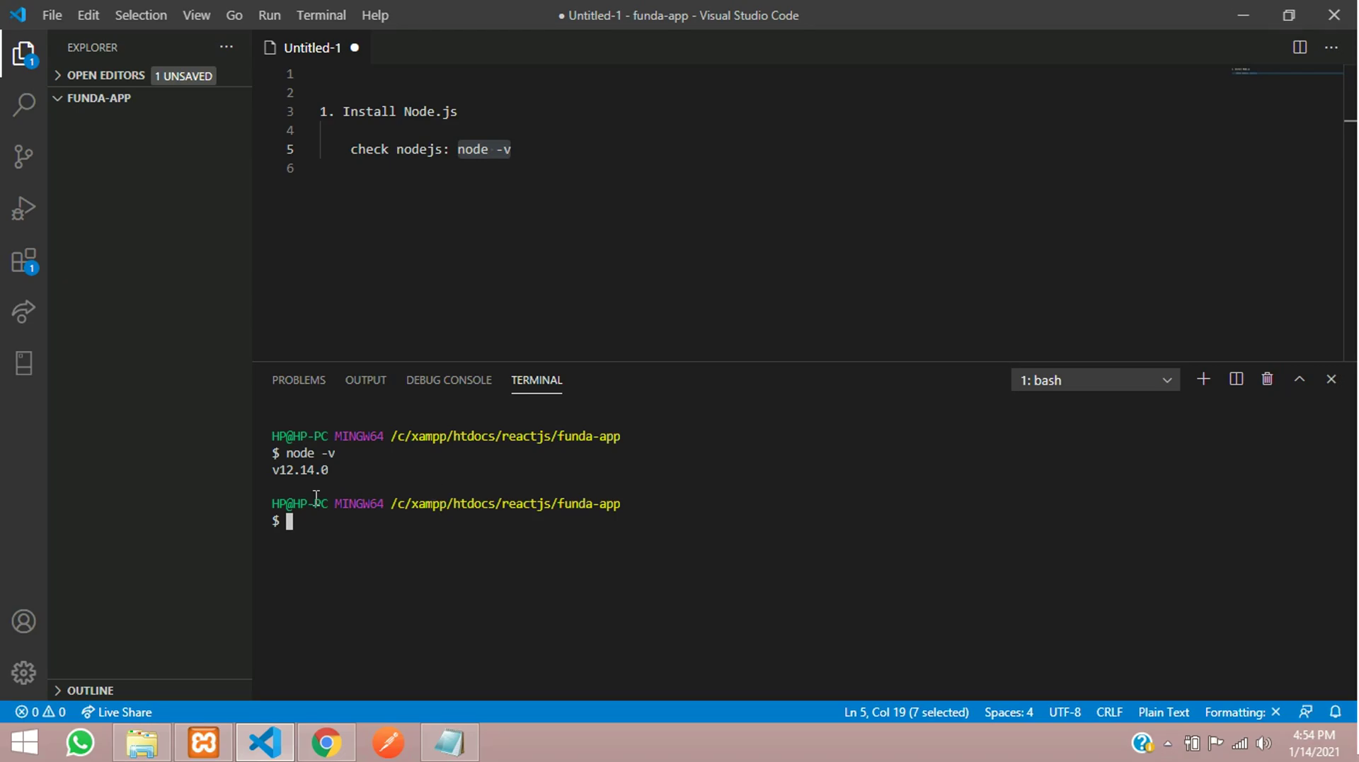
pyautogui.moveTo(277, 477); pyautogui.dragTo(342, 471)
pyautogui.click(333, 482)
# - Remove the blank line between "1. Install Node.js" and its "check nodejs" note, and add an empty line at the end
pyautogui.click(591, 165)
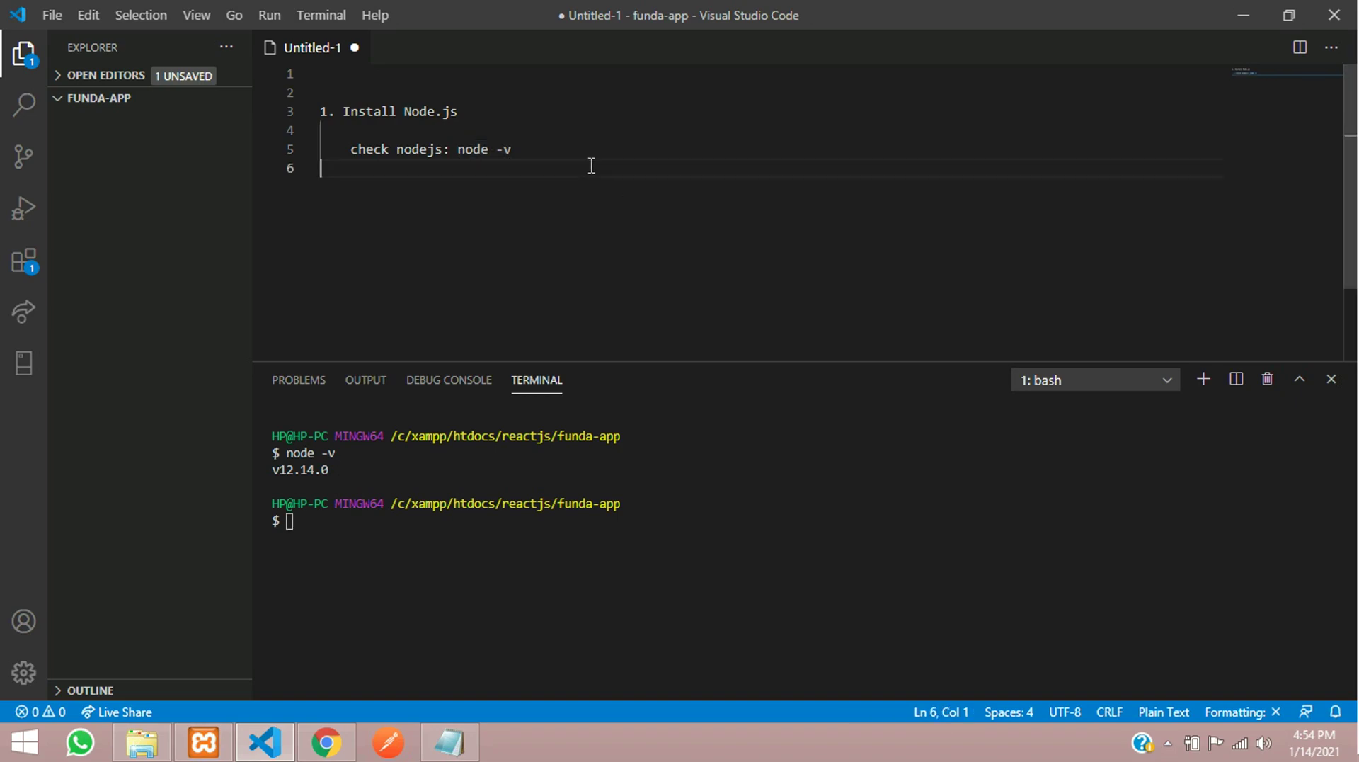
pyautogui.press('Return')
pyautogui.press('Up')
pyautogui.press('Up')
pyautogui.press('BackSpace')
pyautogui.press('Down')
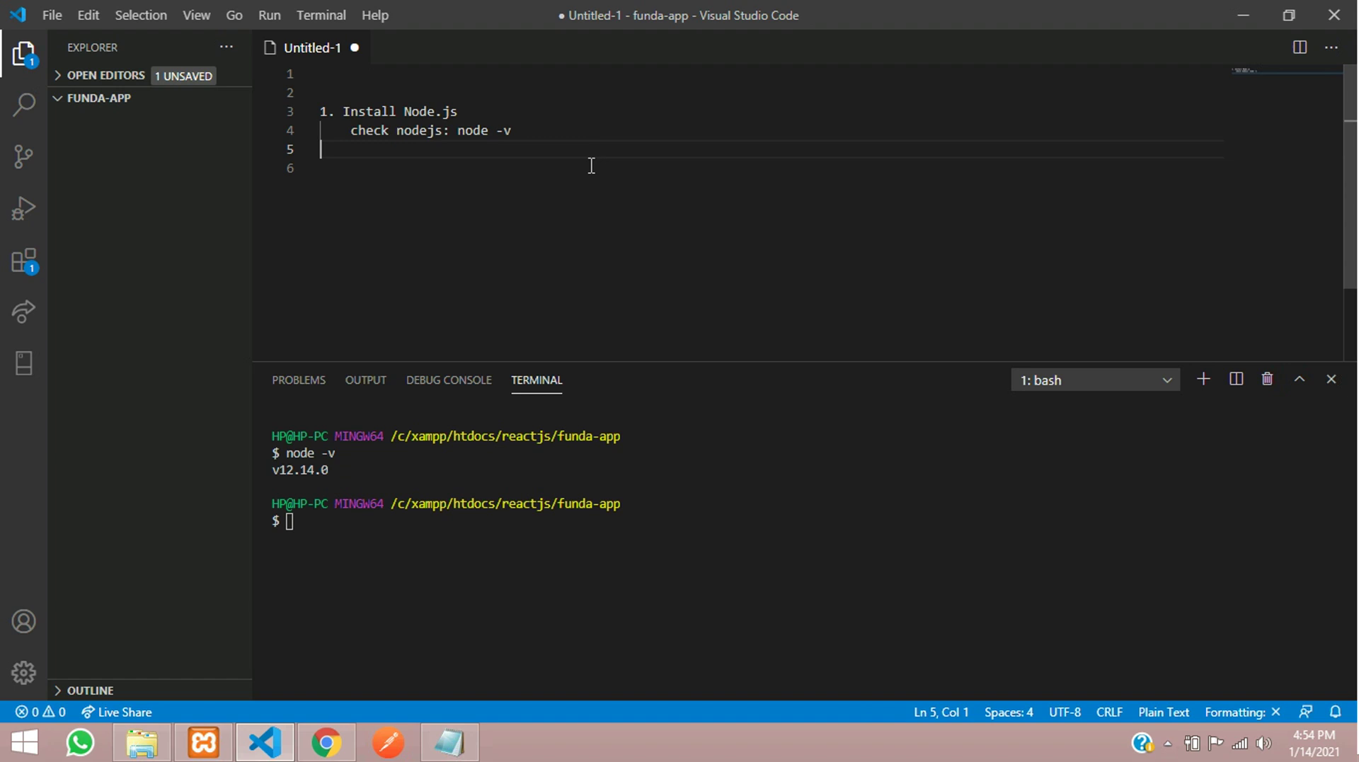
# - Write the note "2. Install NPM" on line 6, leaving a blank line after the Node.js check
pyautogui.press('Return')
pyautogui.write('2. ')
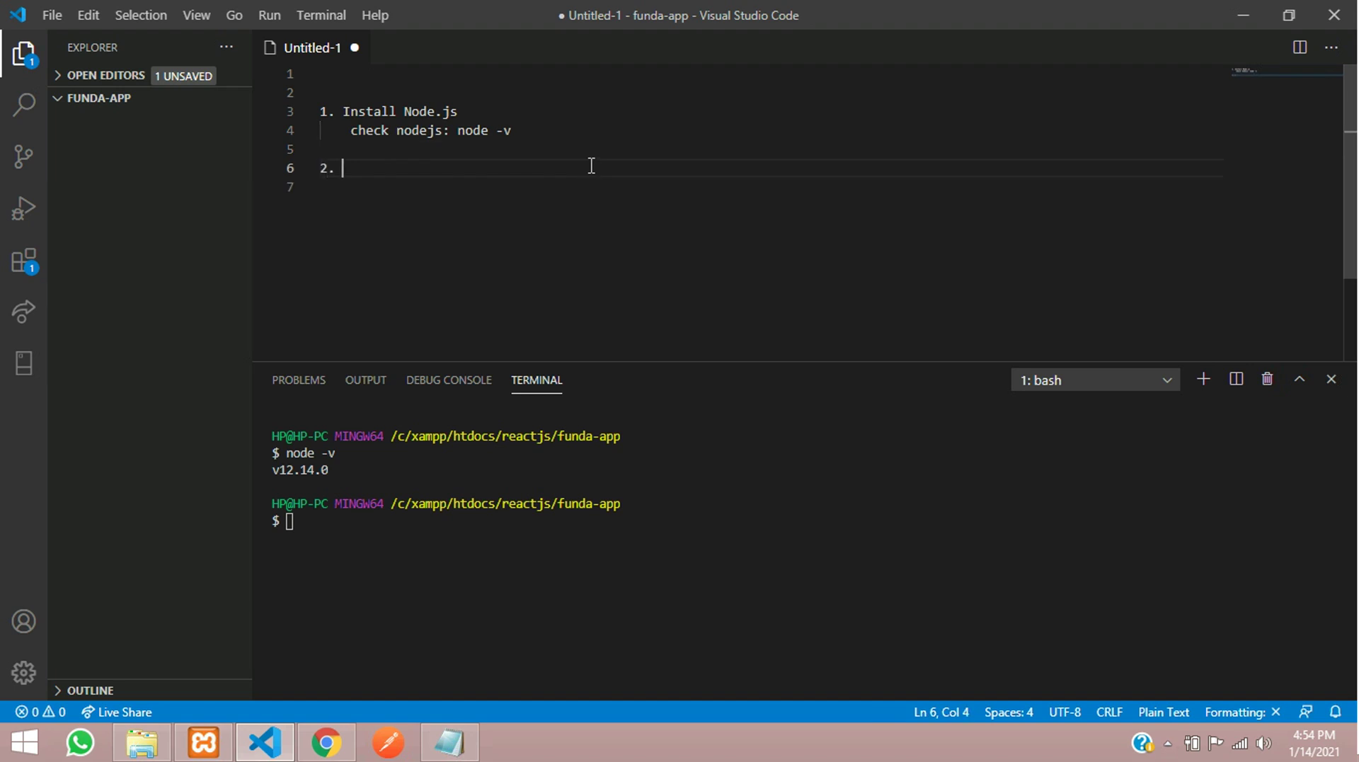
pyautogui.write('N')
pyautogui.press('BackSpace')
pyautogui.write('Install ')
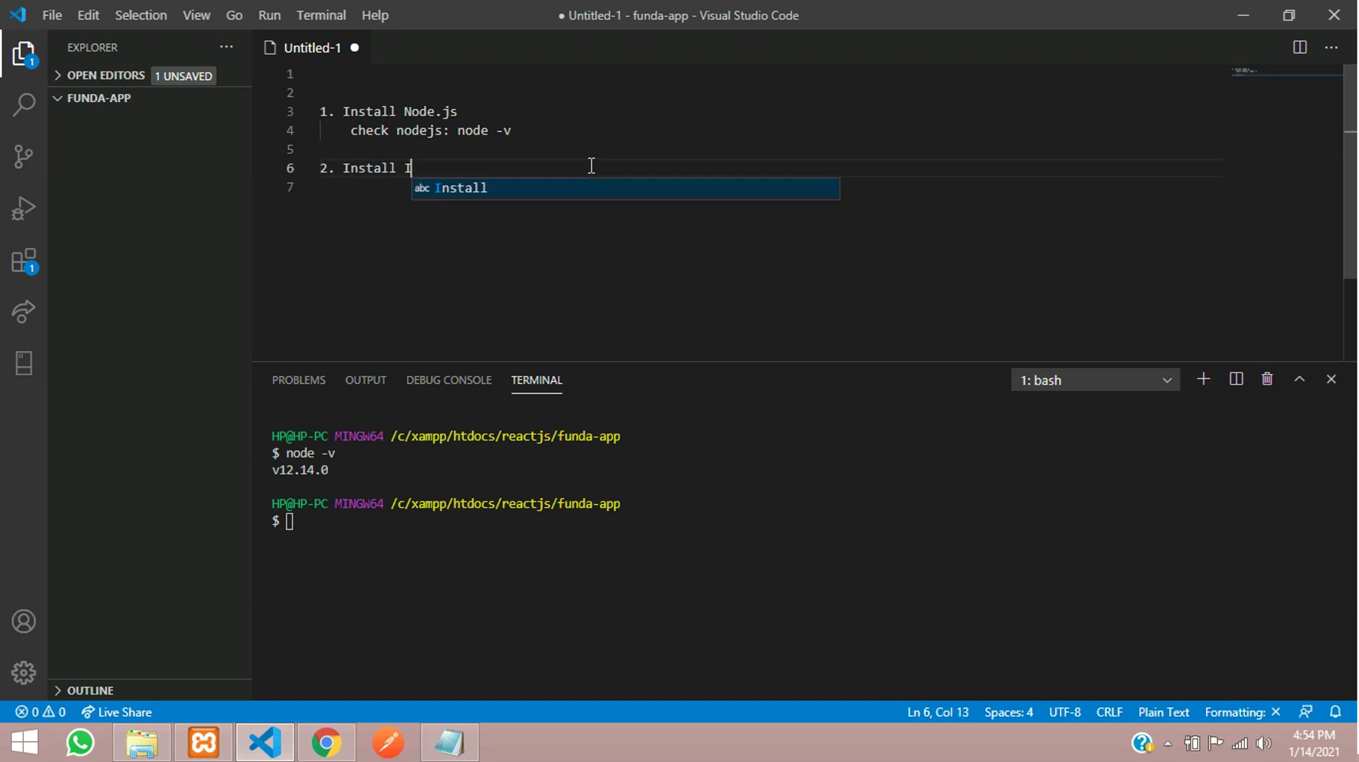
pyautogui.write('NPM')
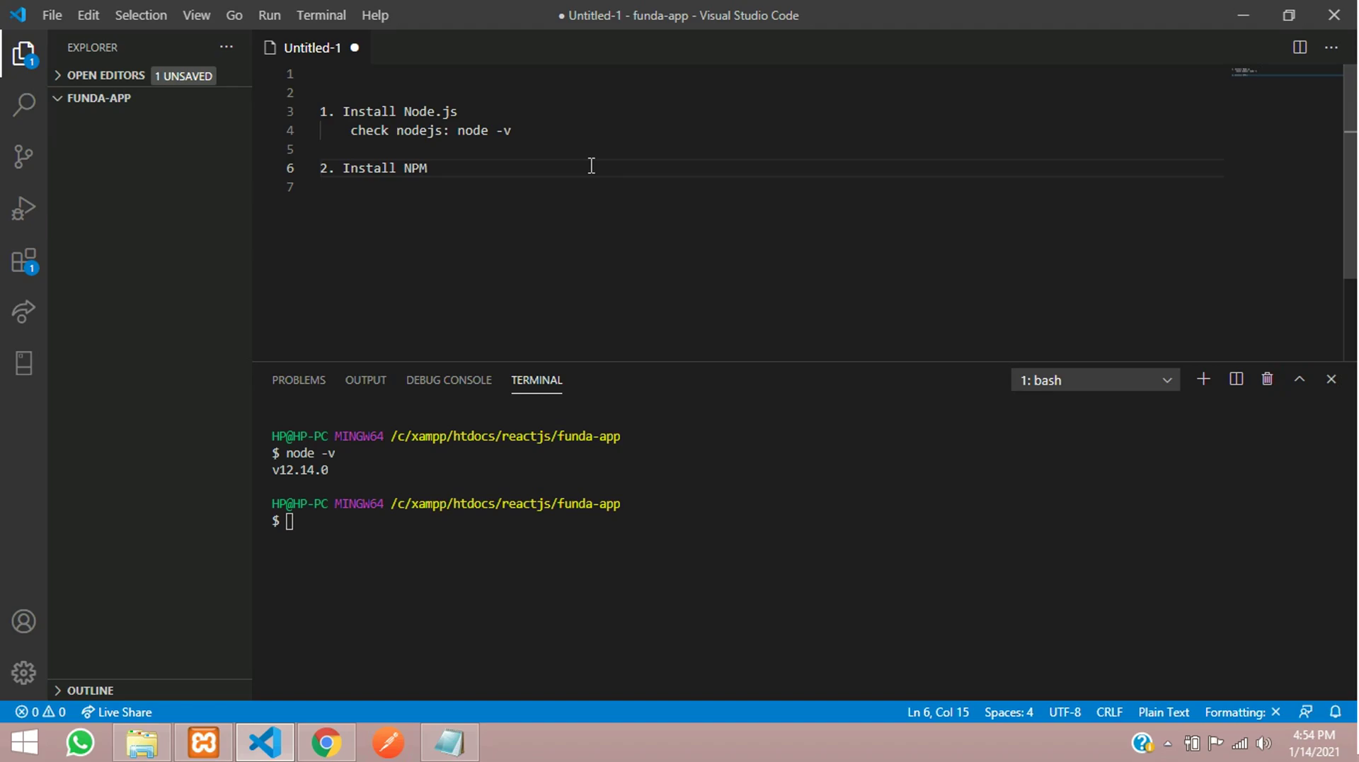
pyautogui.press('Down')
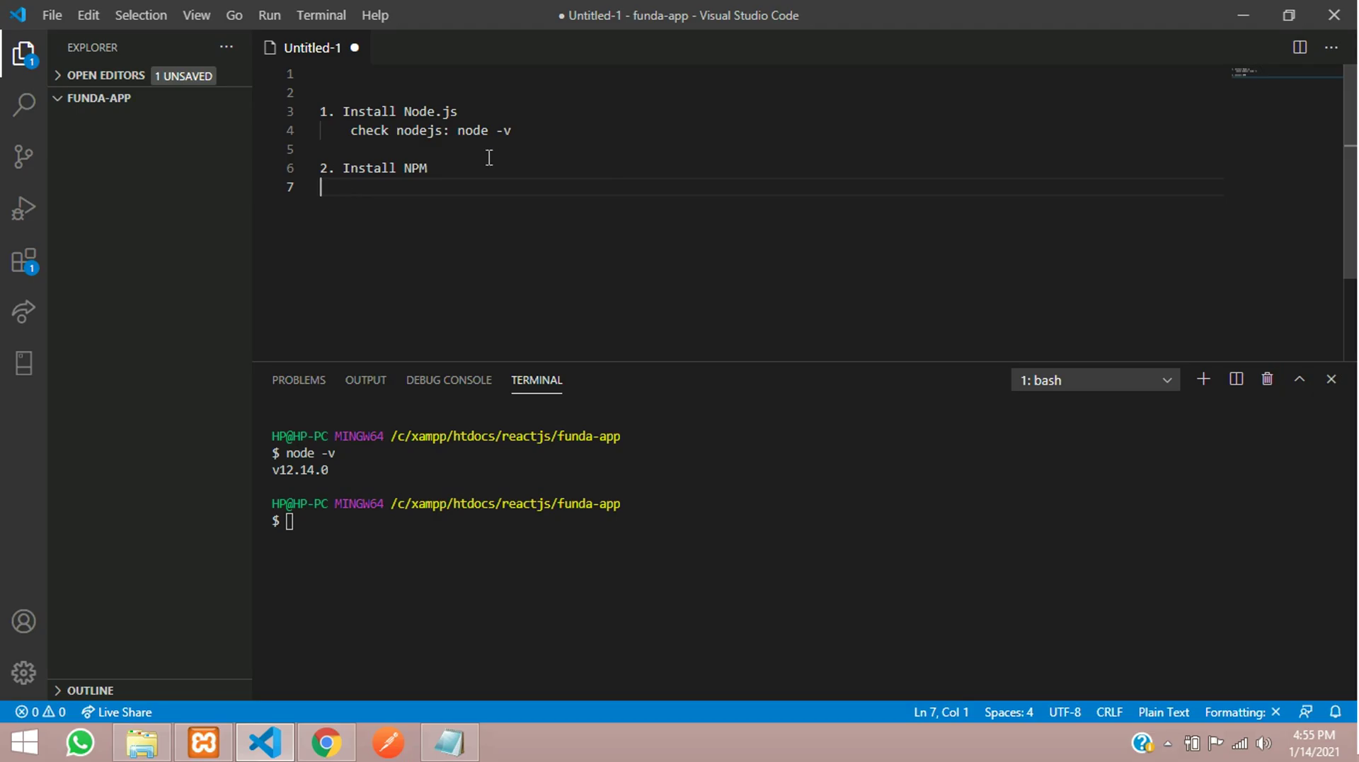
# - Switch to Chrome and search Google for "install npm windows" in a new tab
pyautogui.click(333, 748)
pyautogui.click(741, 17)
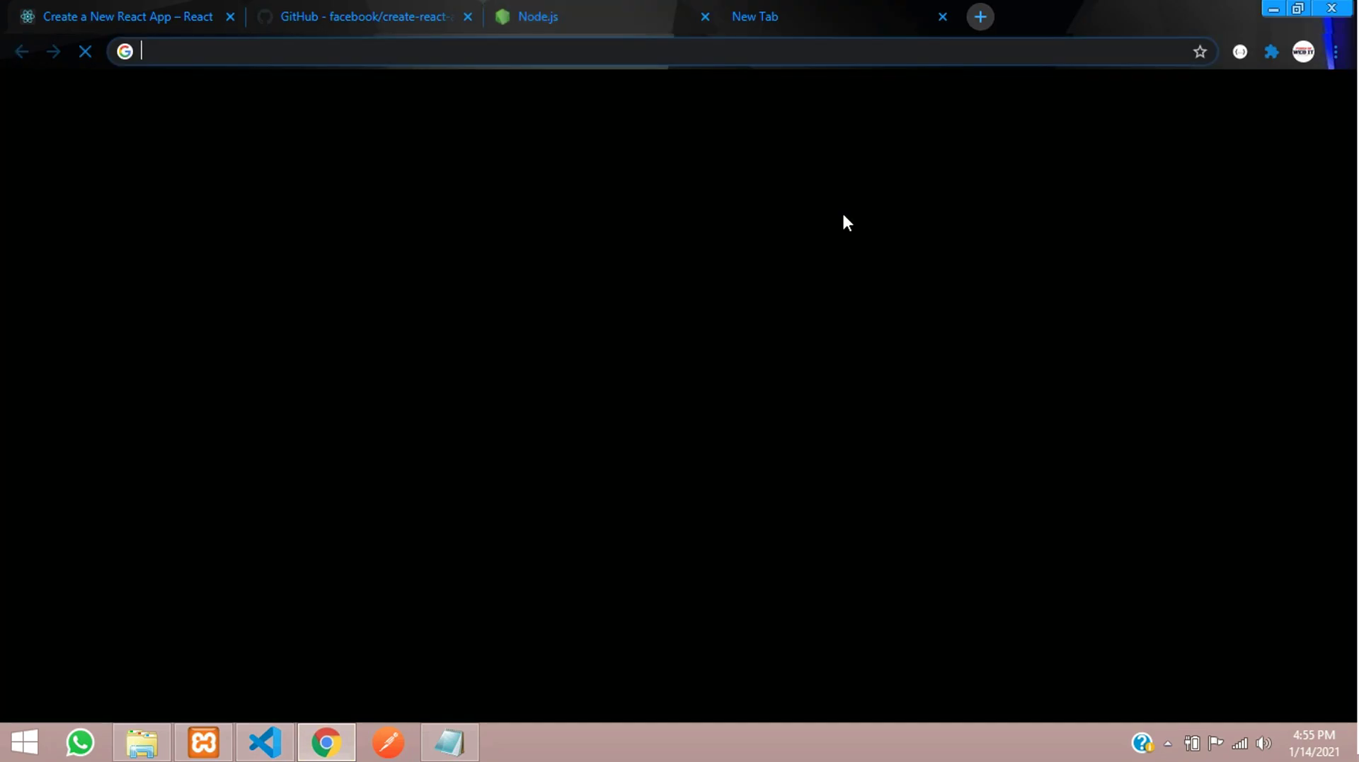
pyautogui.write('install ')
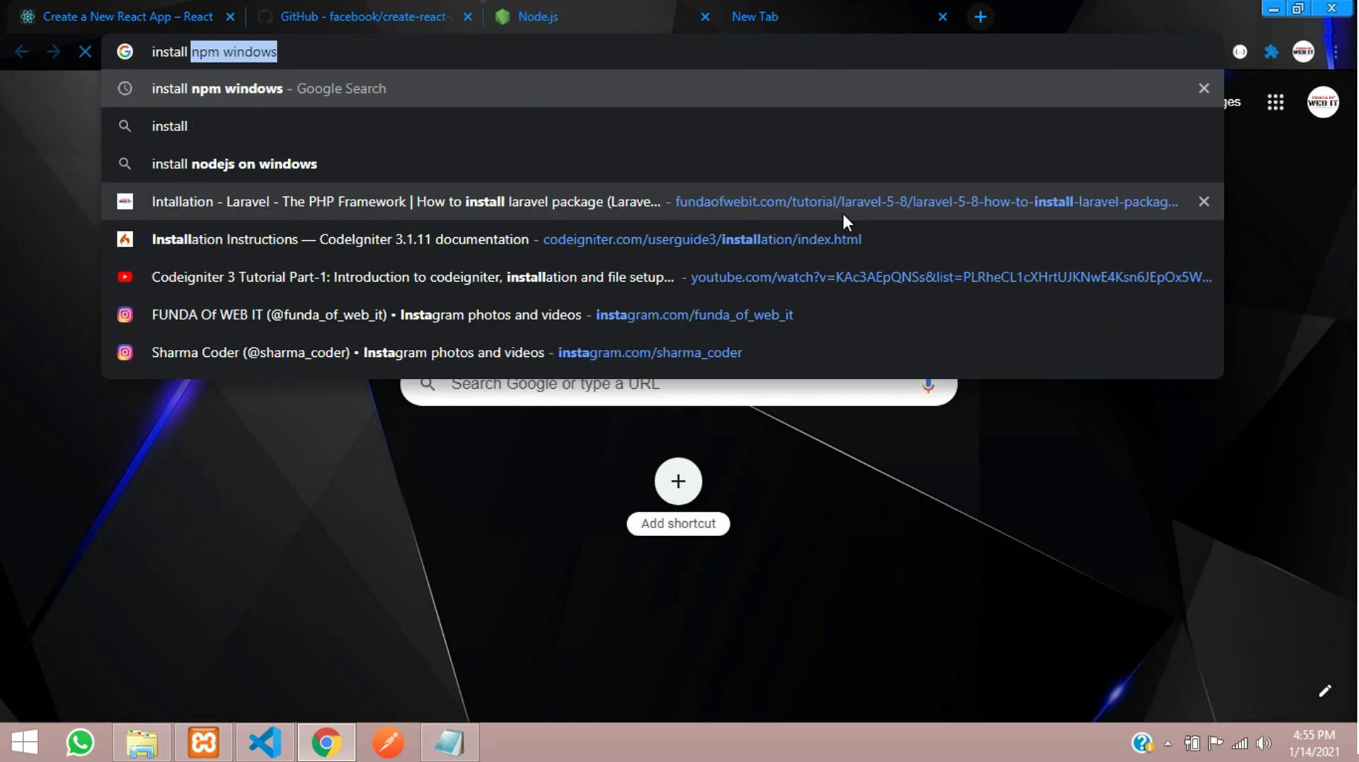
pyautogui.write('npm')
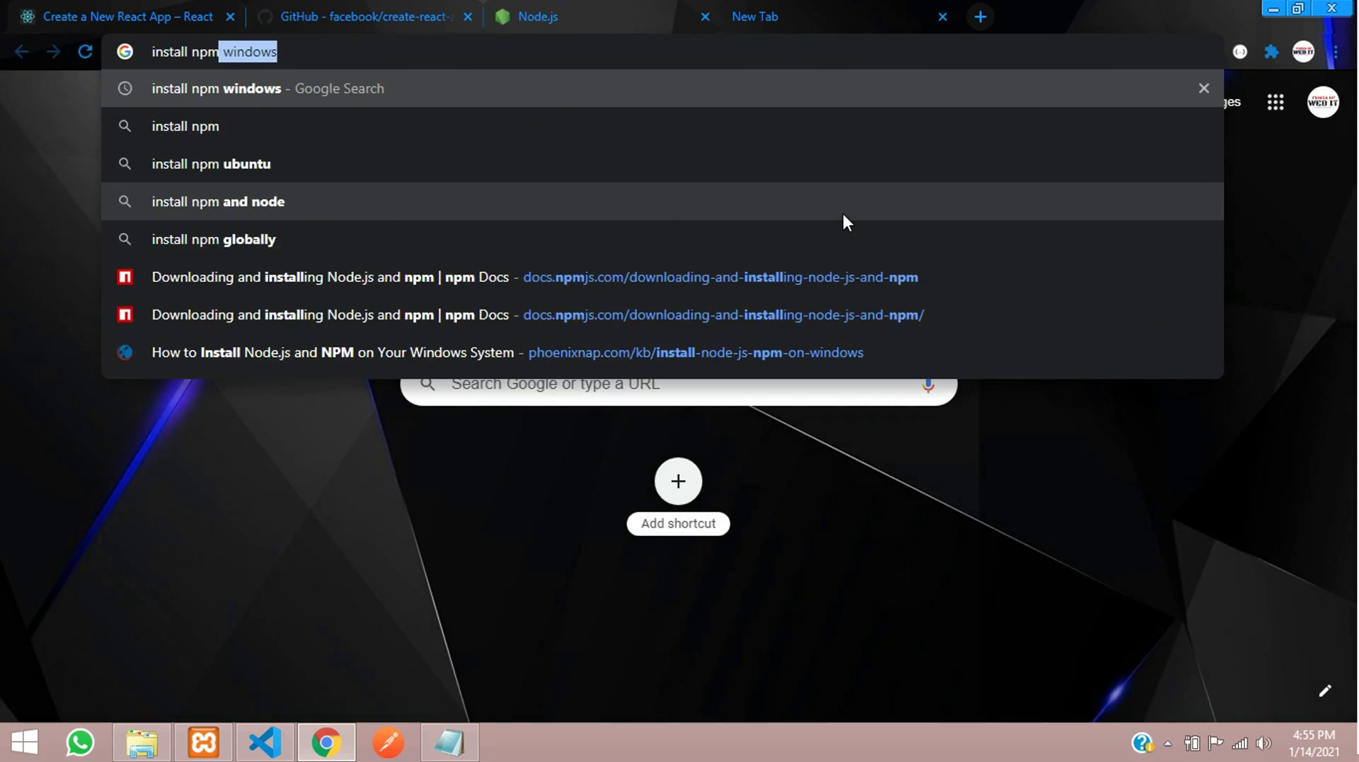
pyautogui.press('Return')
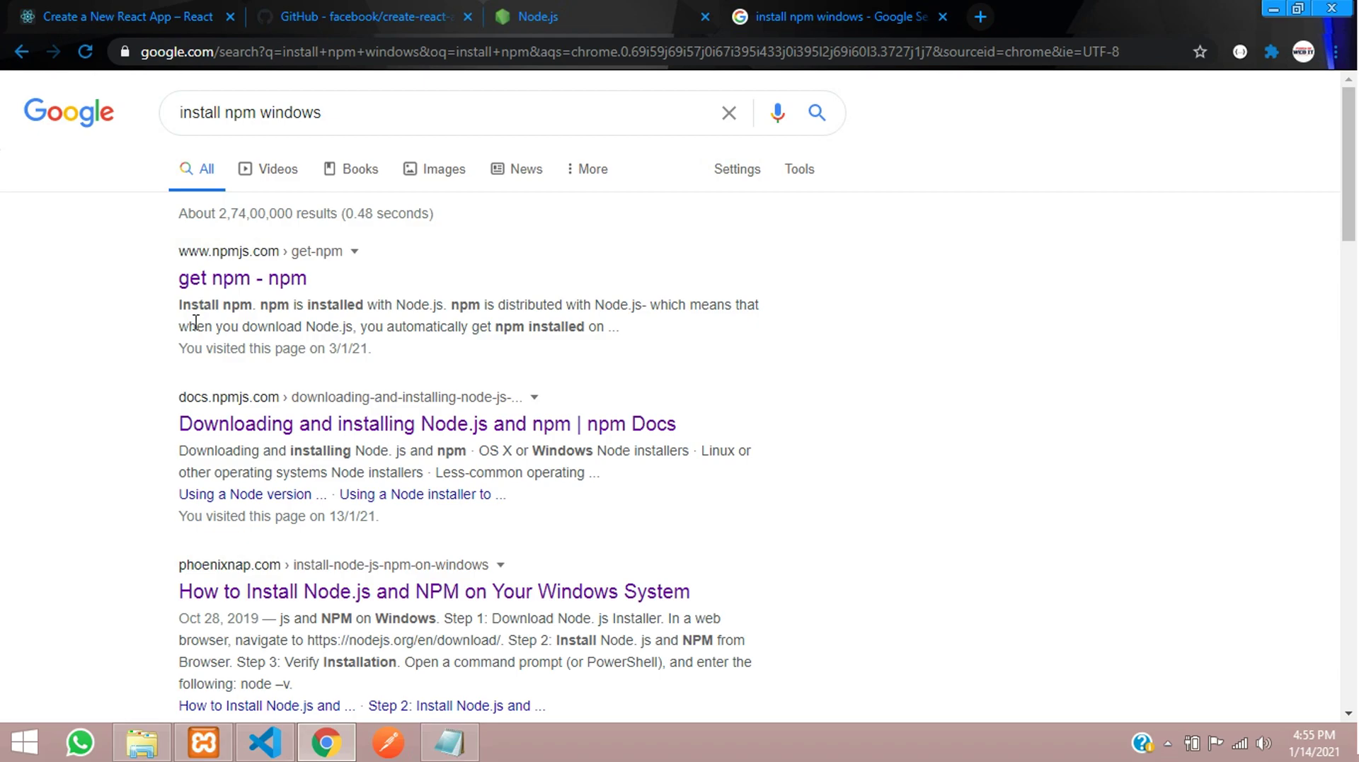
# - Open the npmjs.com "get npm" page from the search results and examine how npm is installed and which commands verify it
pyautogui.click(228, 282)
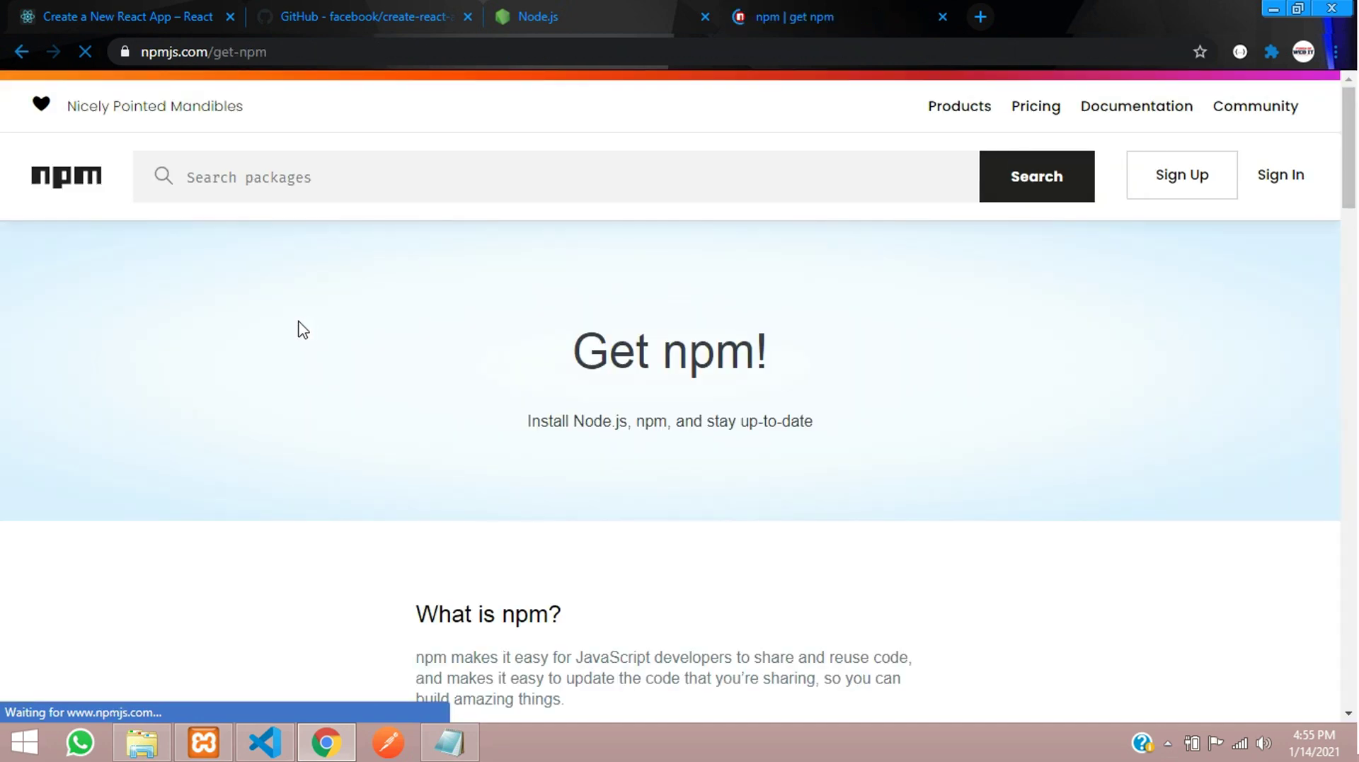
pyautogui.scroll(-3, 350, 393)
pyautogui.scroll(-3, 353, 404)
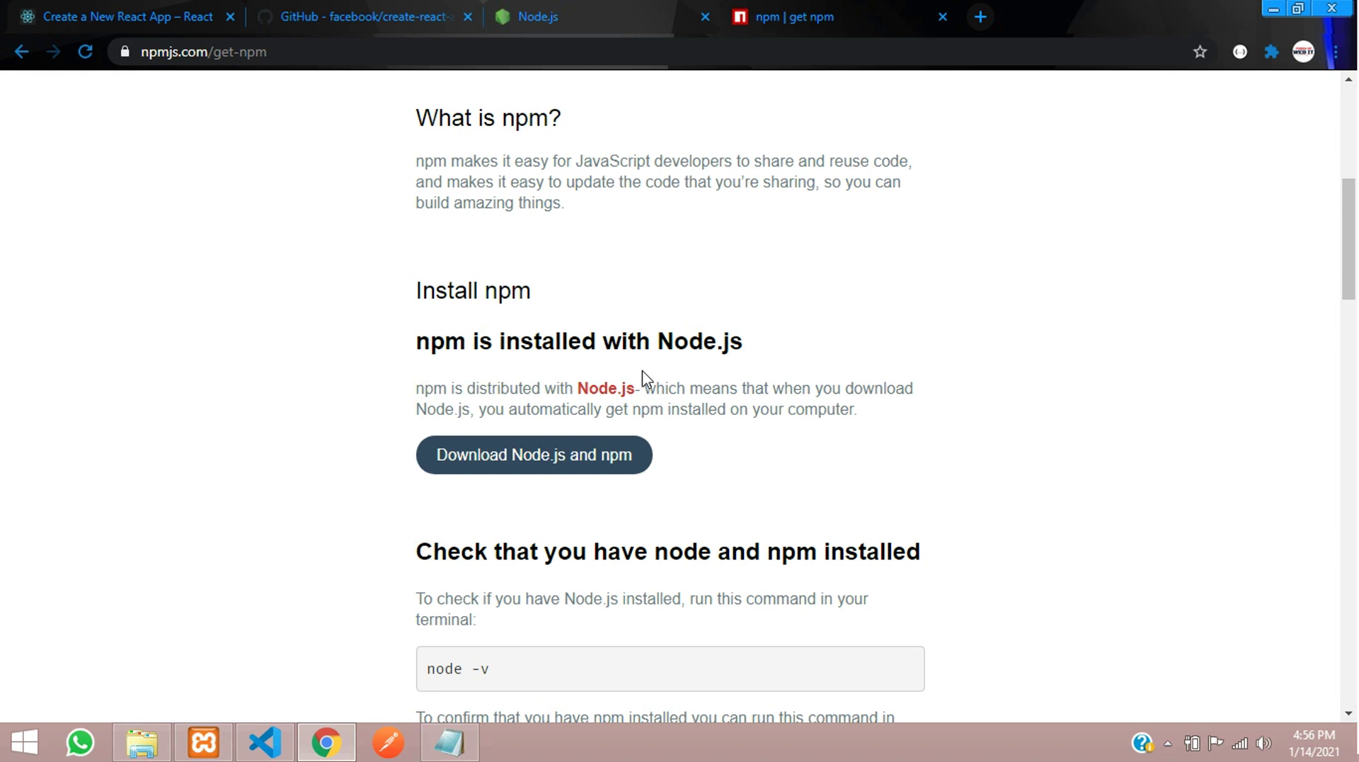
pyautogui.scroll(-2, 545, 396)
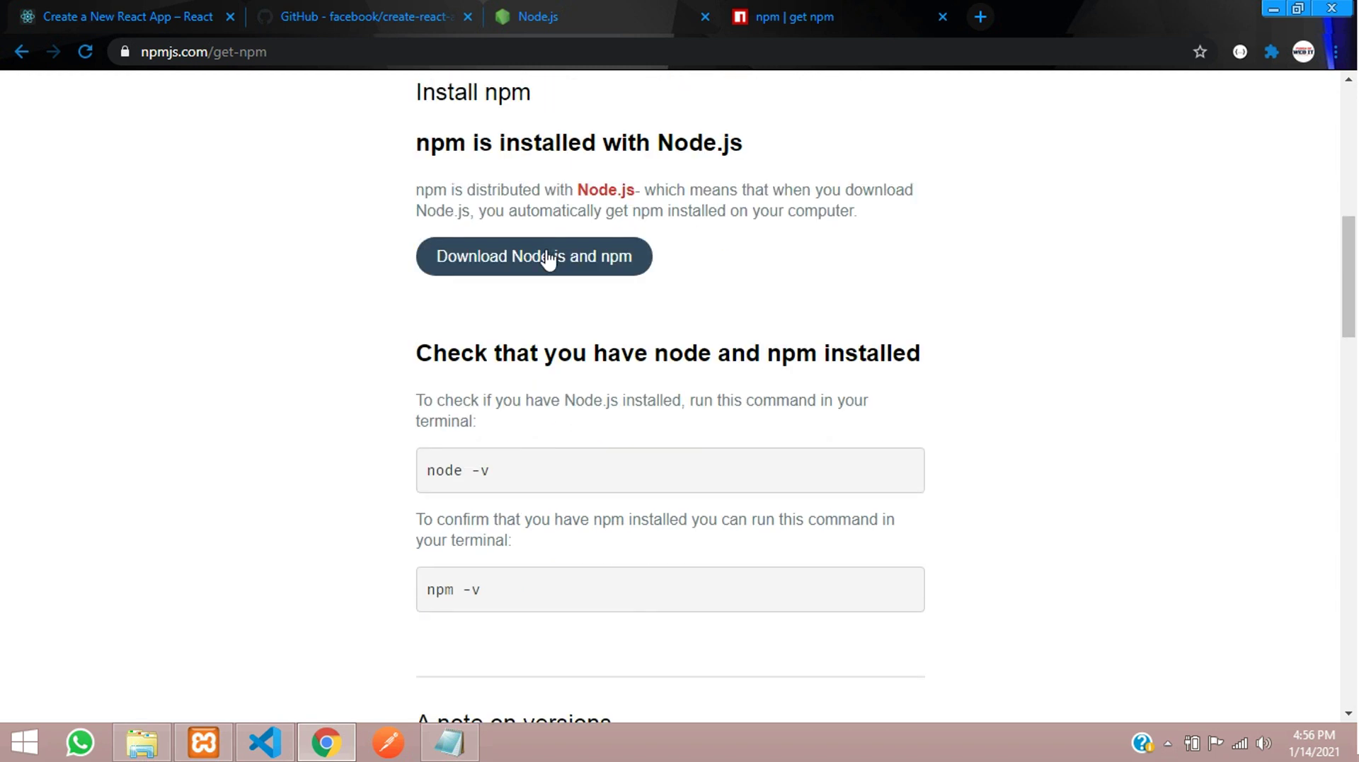
pyautogui.scroll(1, 453, 188)
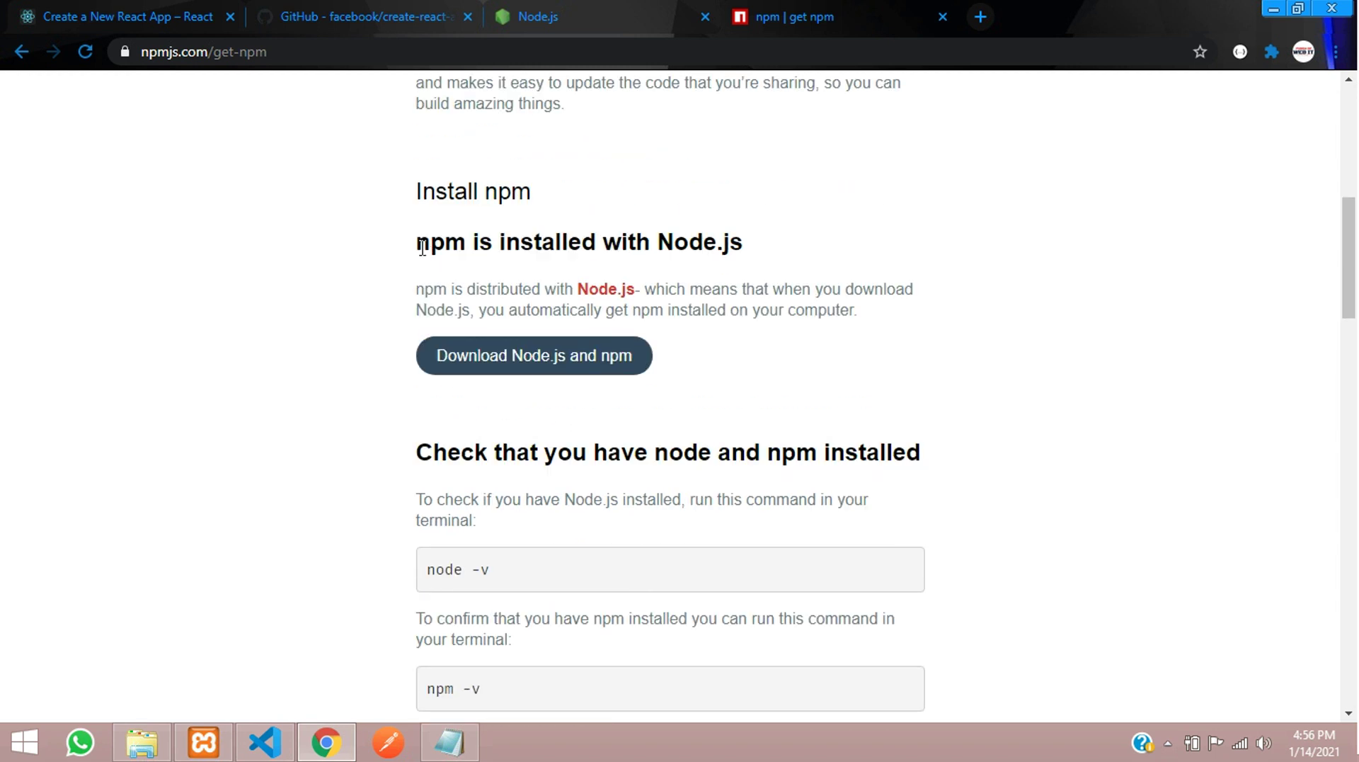
pyautogui.moveTo(439, 246); pyautogui.dragTo(709, 241)
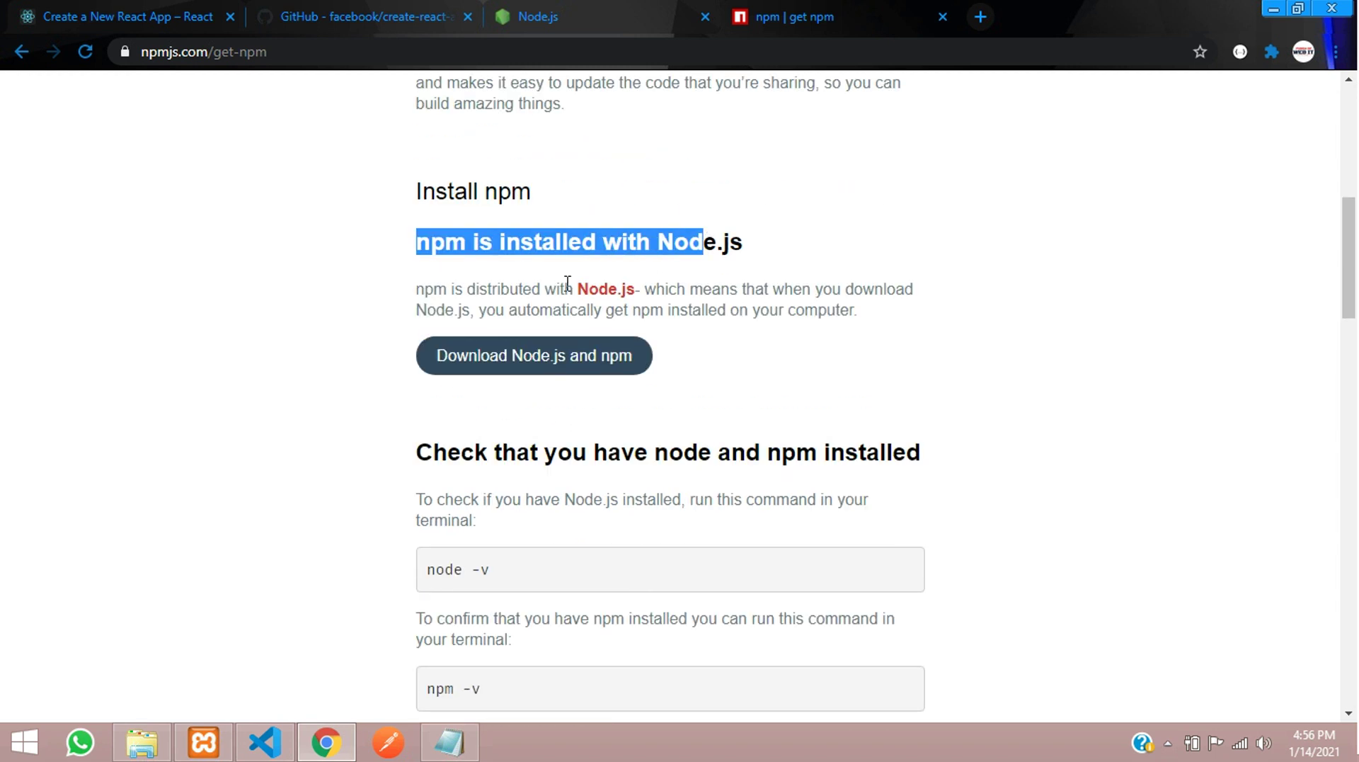
pyautogui.scroll(-2, 563, 286)
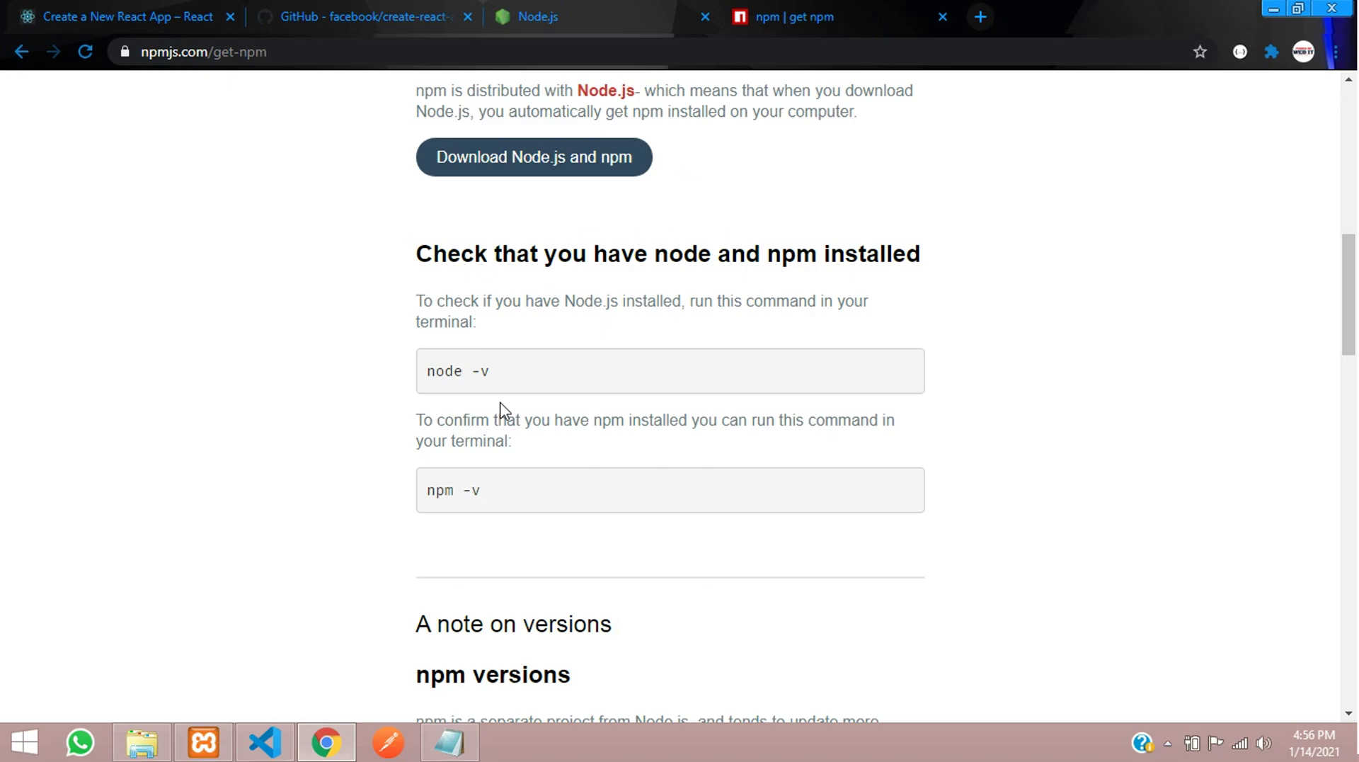
pyautogui.scroll(1, 519, 407)
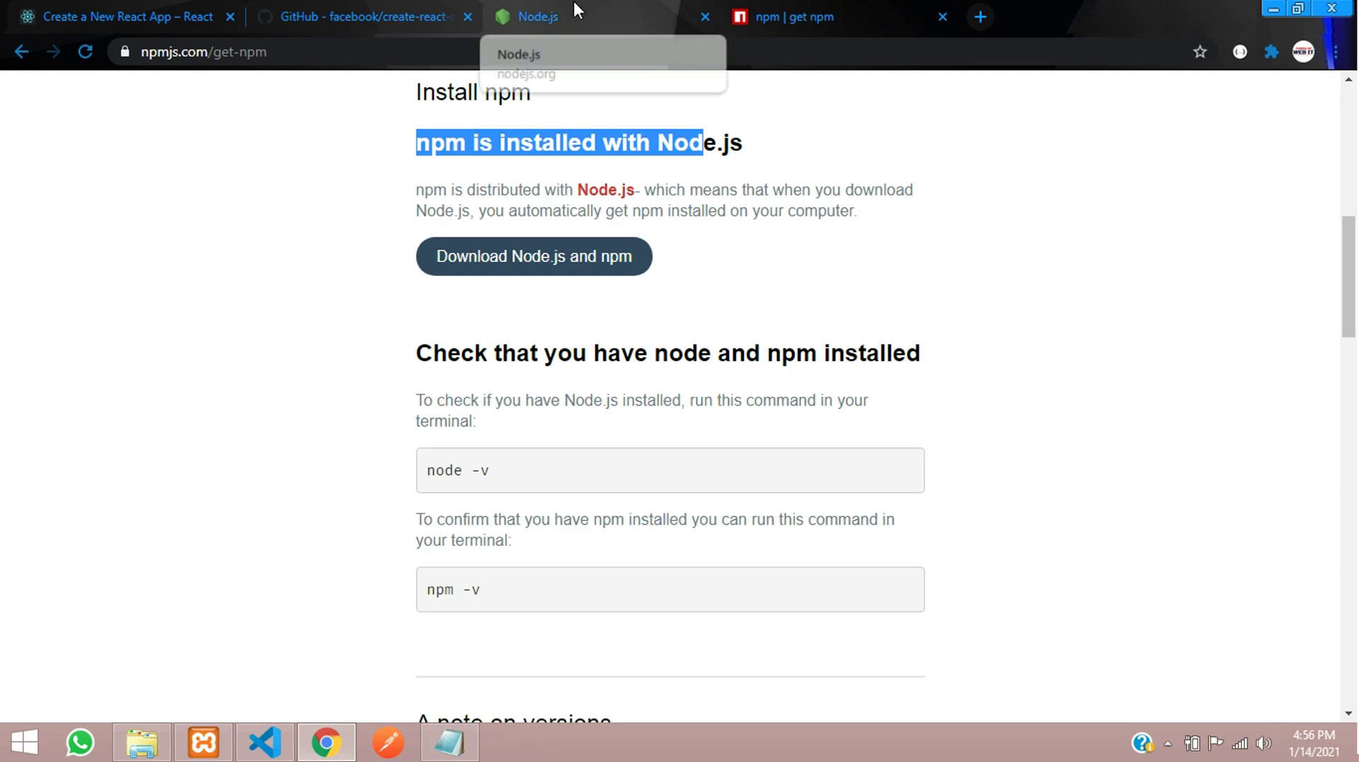
# - Switch back to Visual Studio Code and write "cmd install: npm install -g npm" under "2. Install NPM"
pyautogui.click(276, 742)
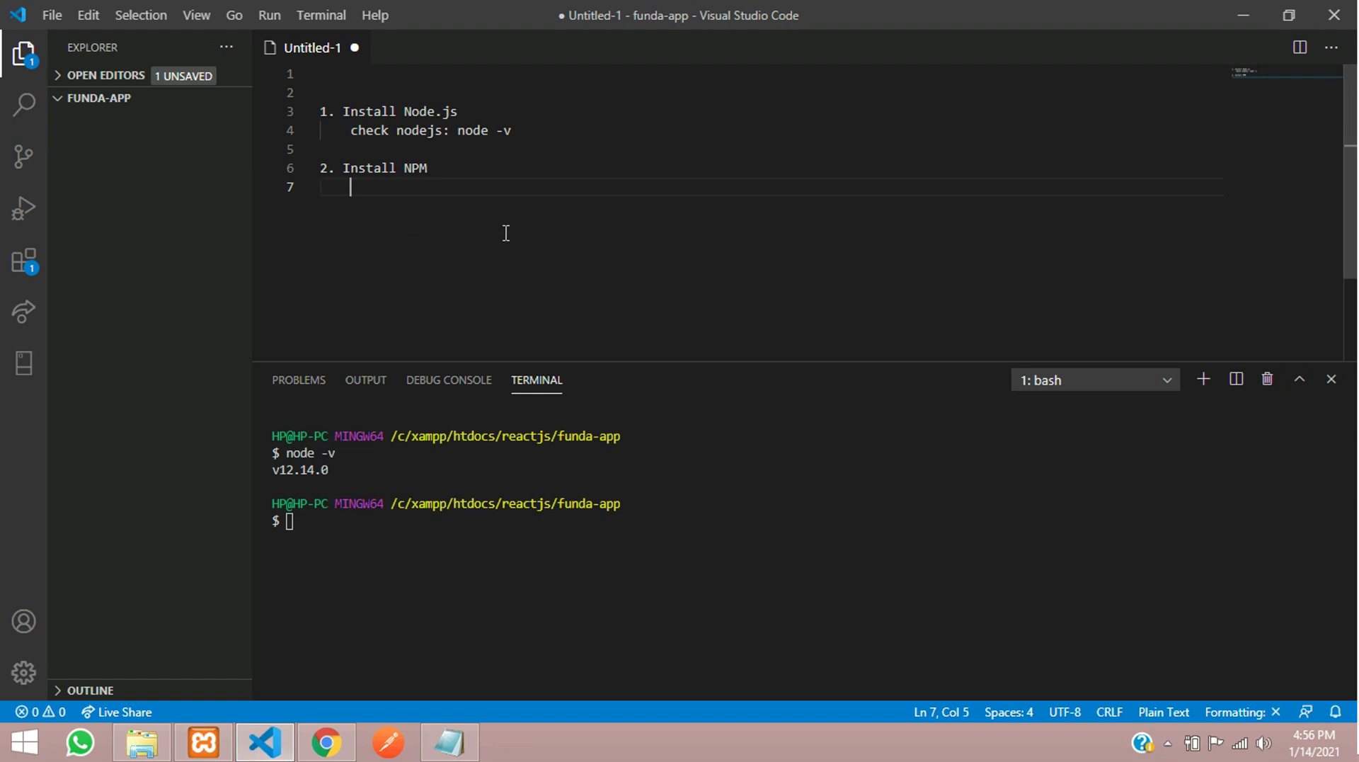
pyautogui.write('cmd :')
pyautogui.press('Left')
pyautogui.write('install')
pyautogui.press('Right')
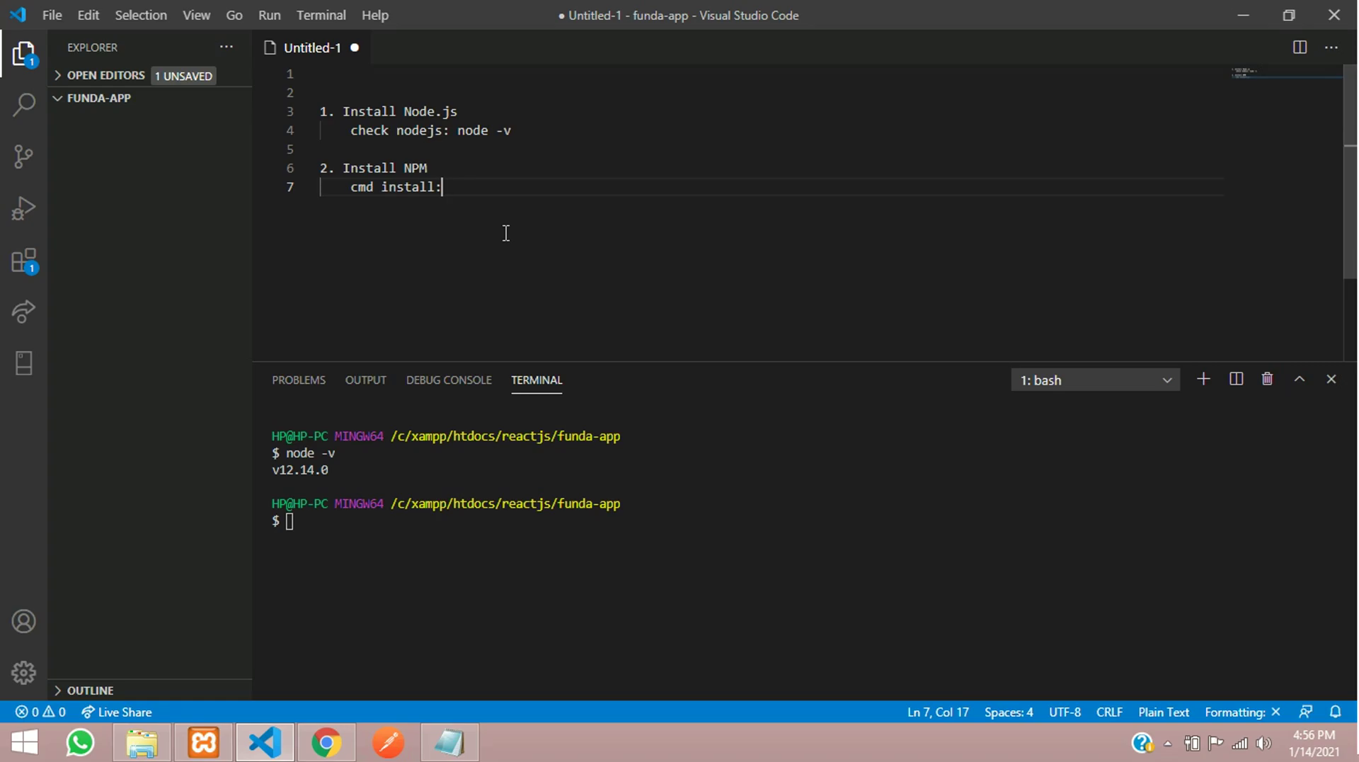
pyautogui.write('n')
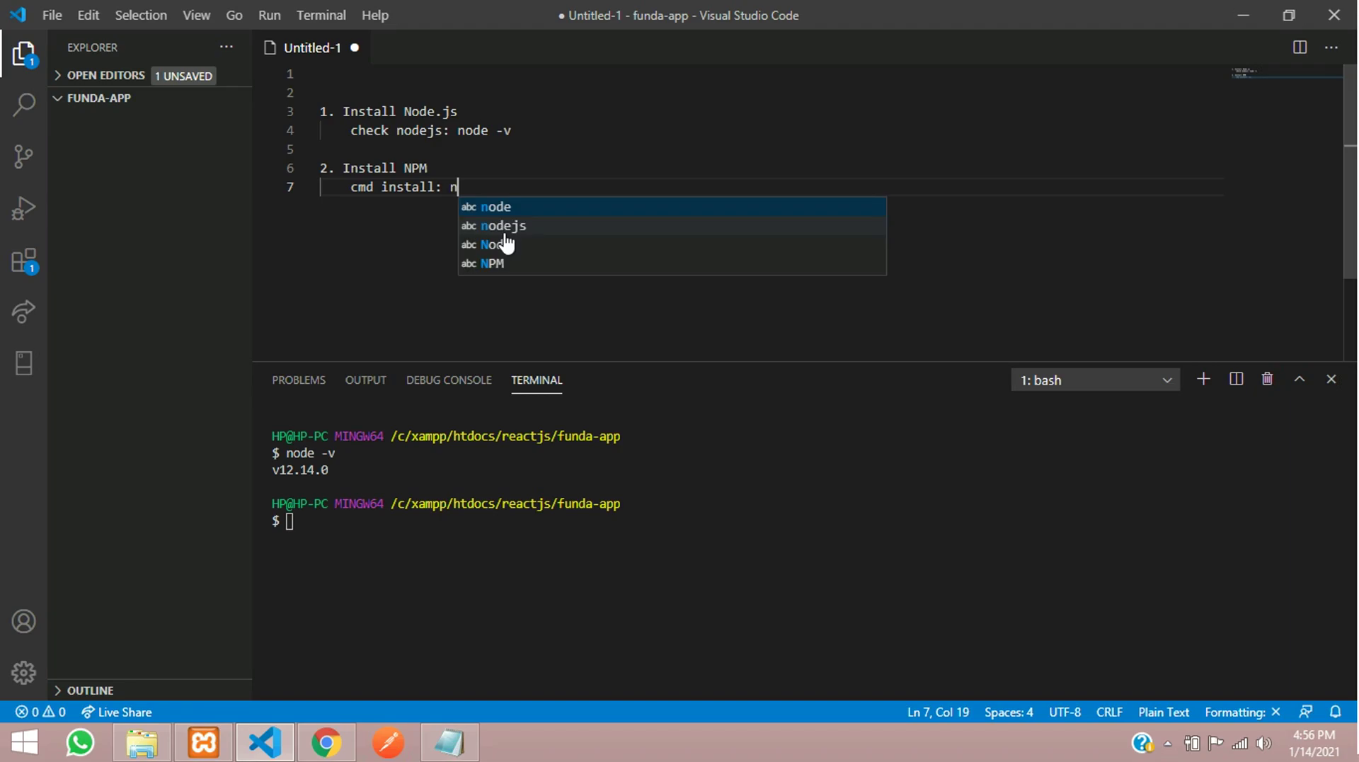
pyautogui.write('pm install ')
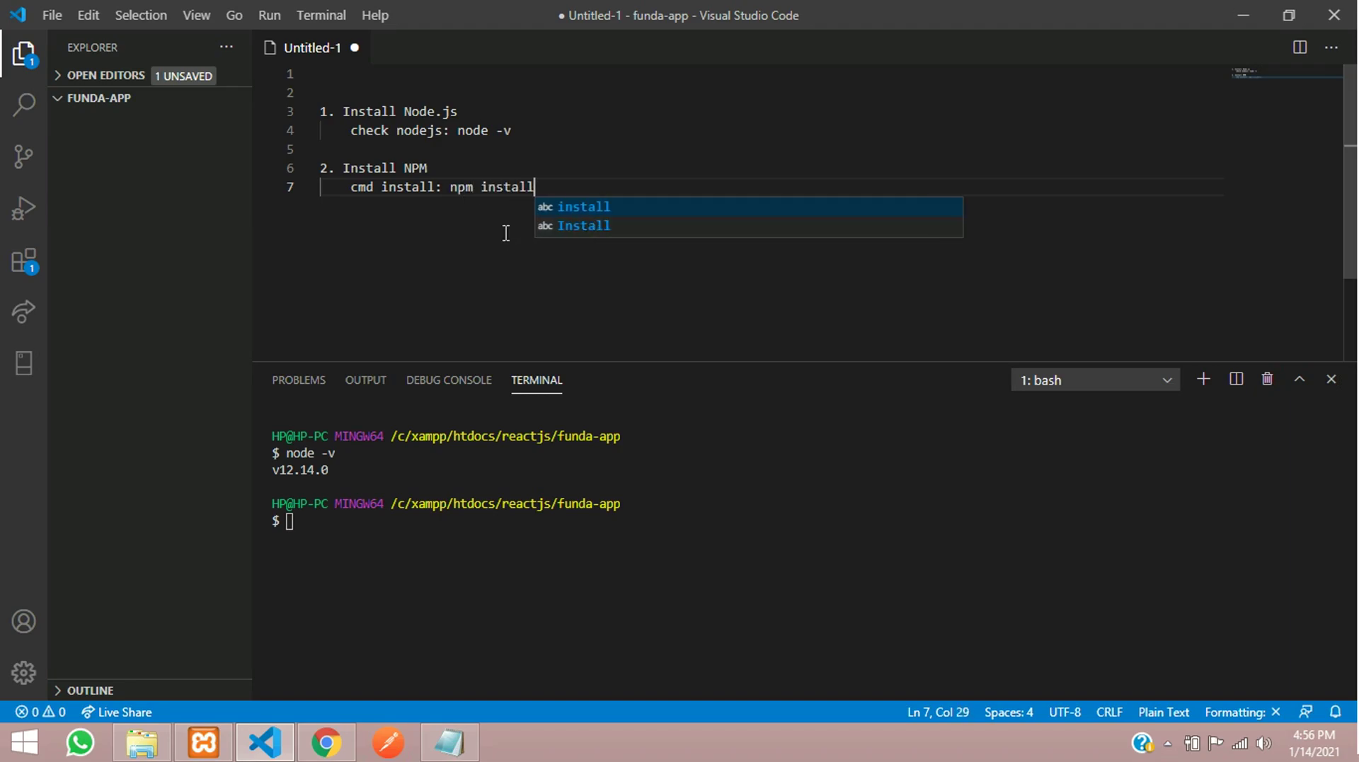
pyautogui.write('-g npm')
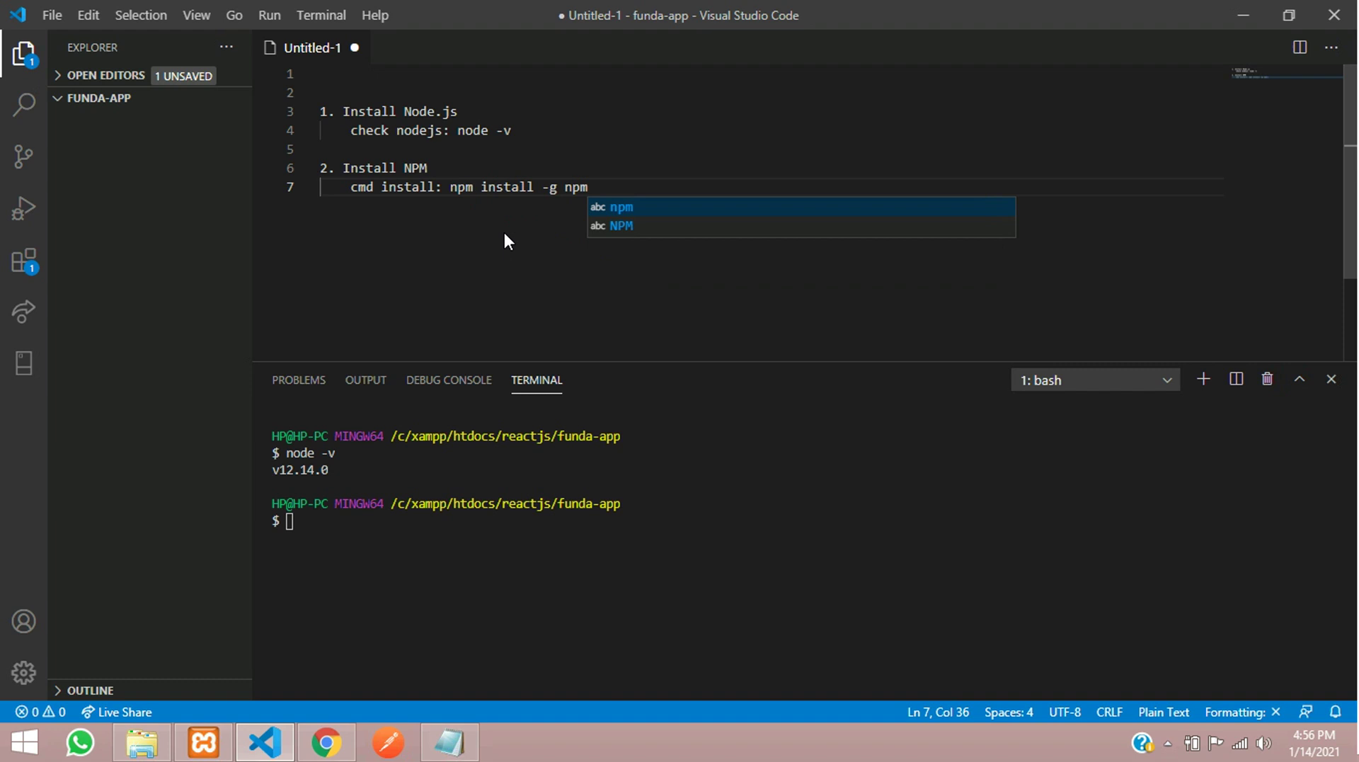
pyautogui.hotkey('ctrl', 's')
pyautogui.press('Escape')
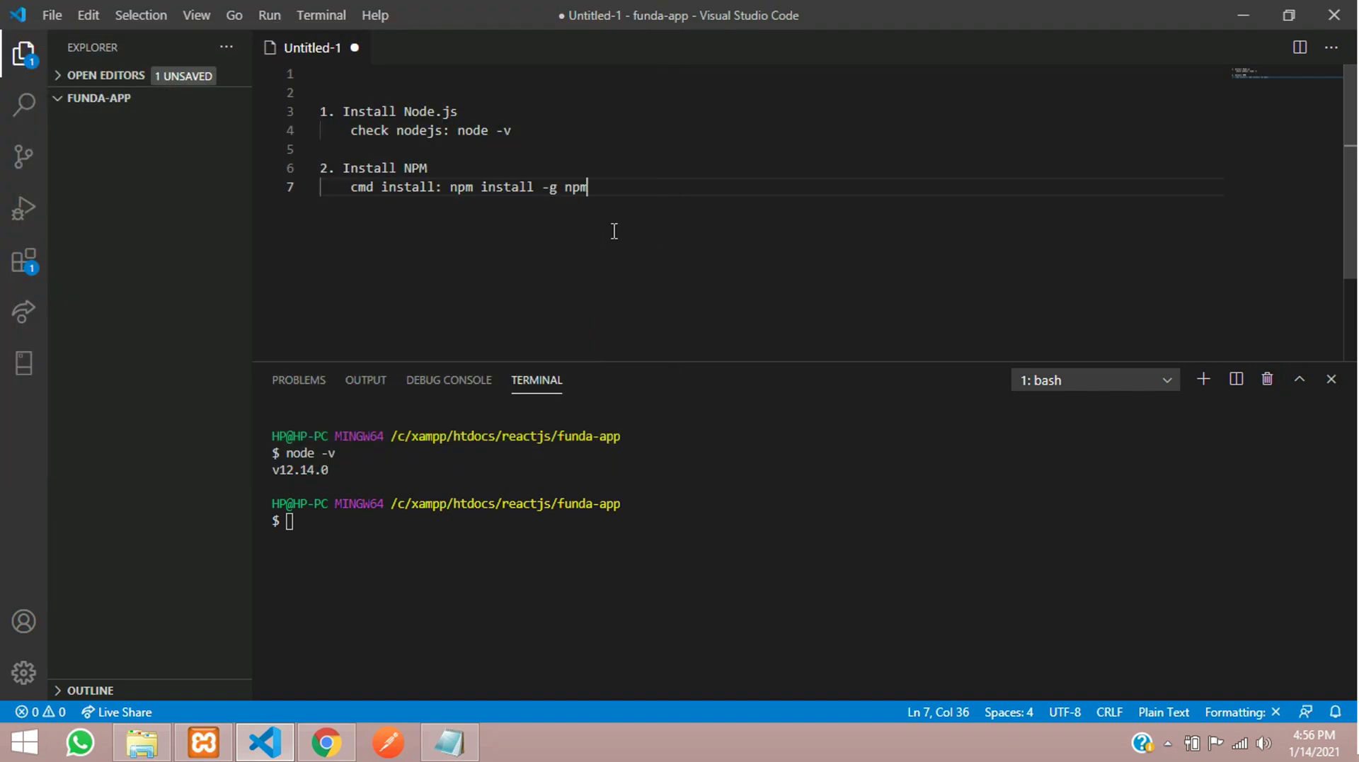
# - Add the note "check npm: npm -v" on the line below the npm install command
pyautogui.press('Return')
pyautogui.press('Return')
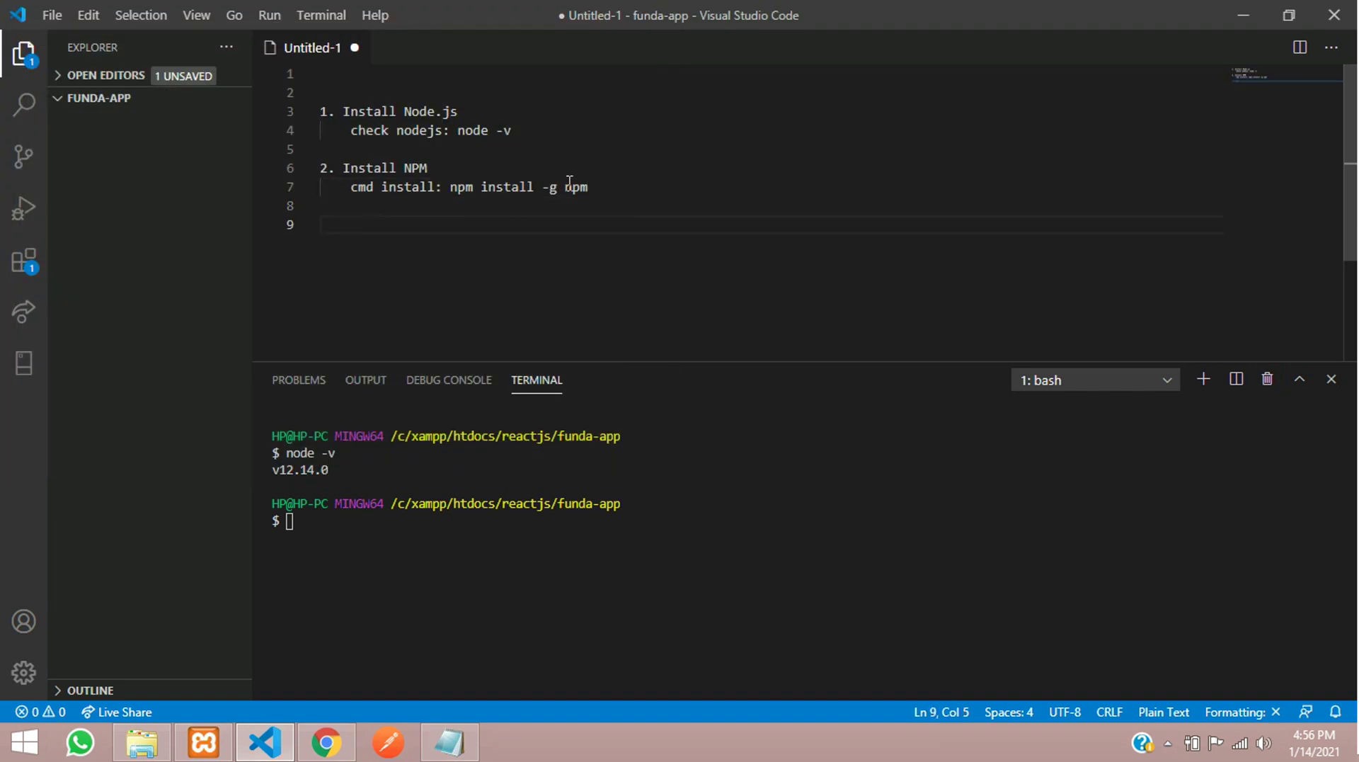
pyautogui.moveTo(605, 190); pyautogui.dragTo(450, 188)
pyautogui.click(318, 500)
pyautogui.click(599, 220)
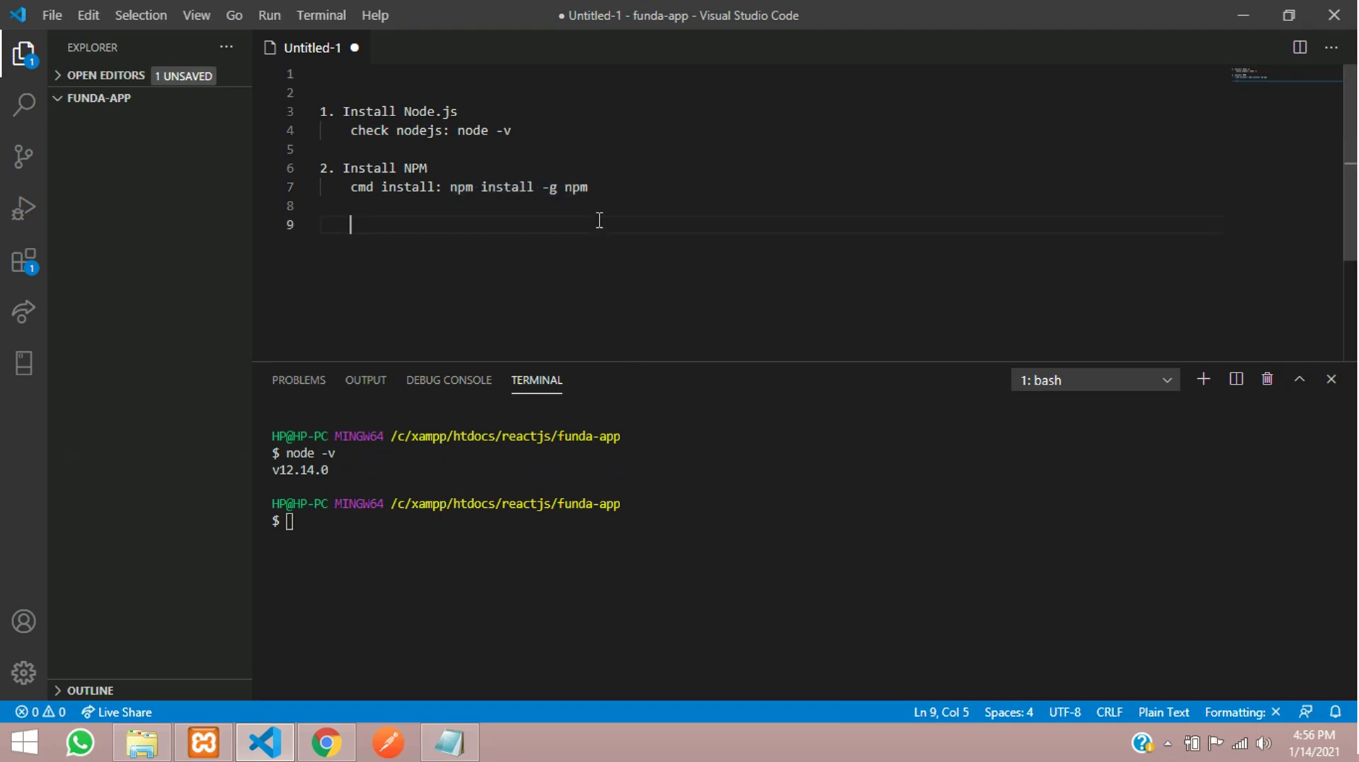
pyautogui.click(544, 209)
pyautogui.write('check: ')
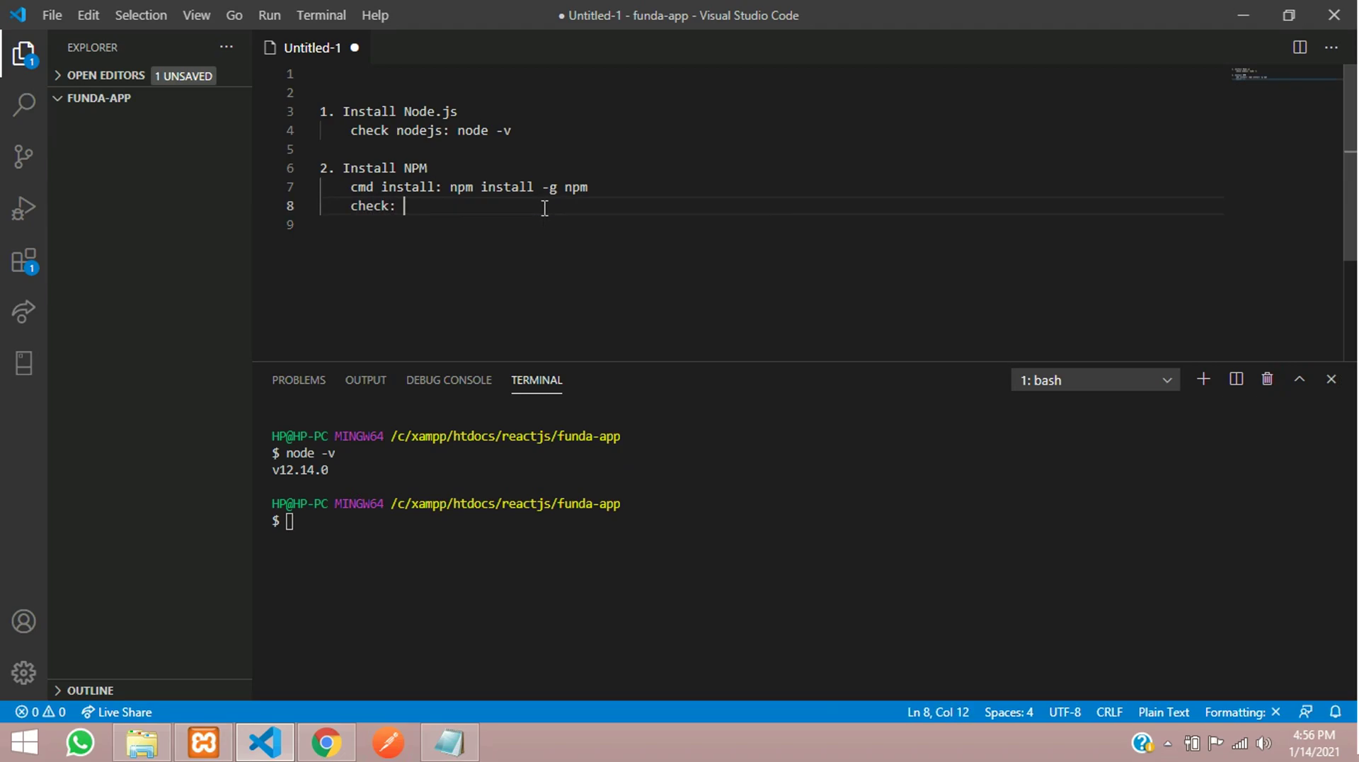
pyautogui.write('npm')
pyautogui.press('End')
pyautogui.write('npm -')
# - Copy the command npm -v from the note and run it in the terminal to check the npm version
pyautogui.hotkey('ctrl', 'shift', 'Left')
pyautogui.hotkey('ctrl', 'shift', 'Left')
pyautogui.hotkey('ctrl', 'shift', 'Left')
pyautogui.hotkey('ctrl', 'c')
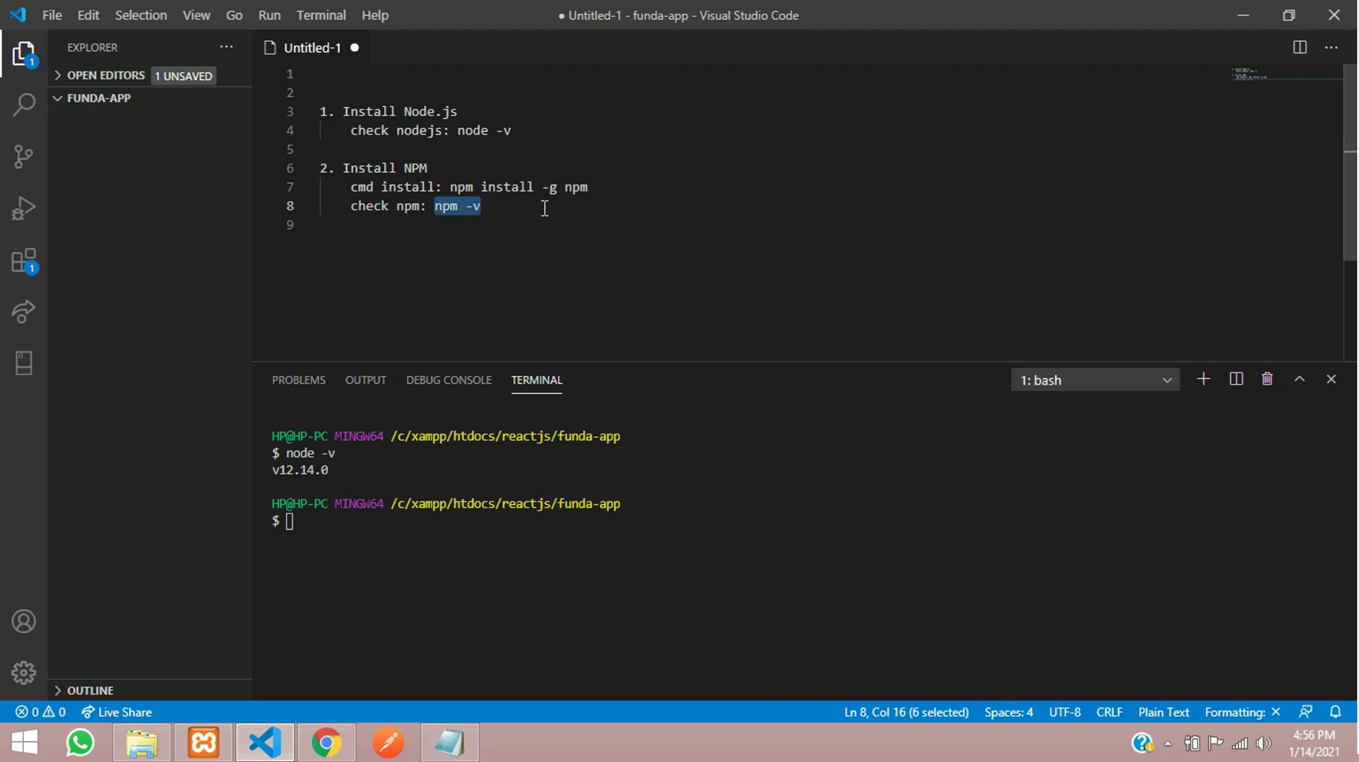
pyautogui.click(383, 534)
pyautogui.hotkey('ctrl', 'v')
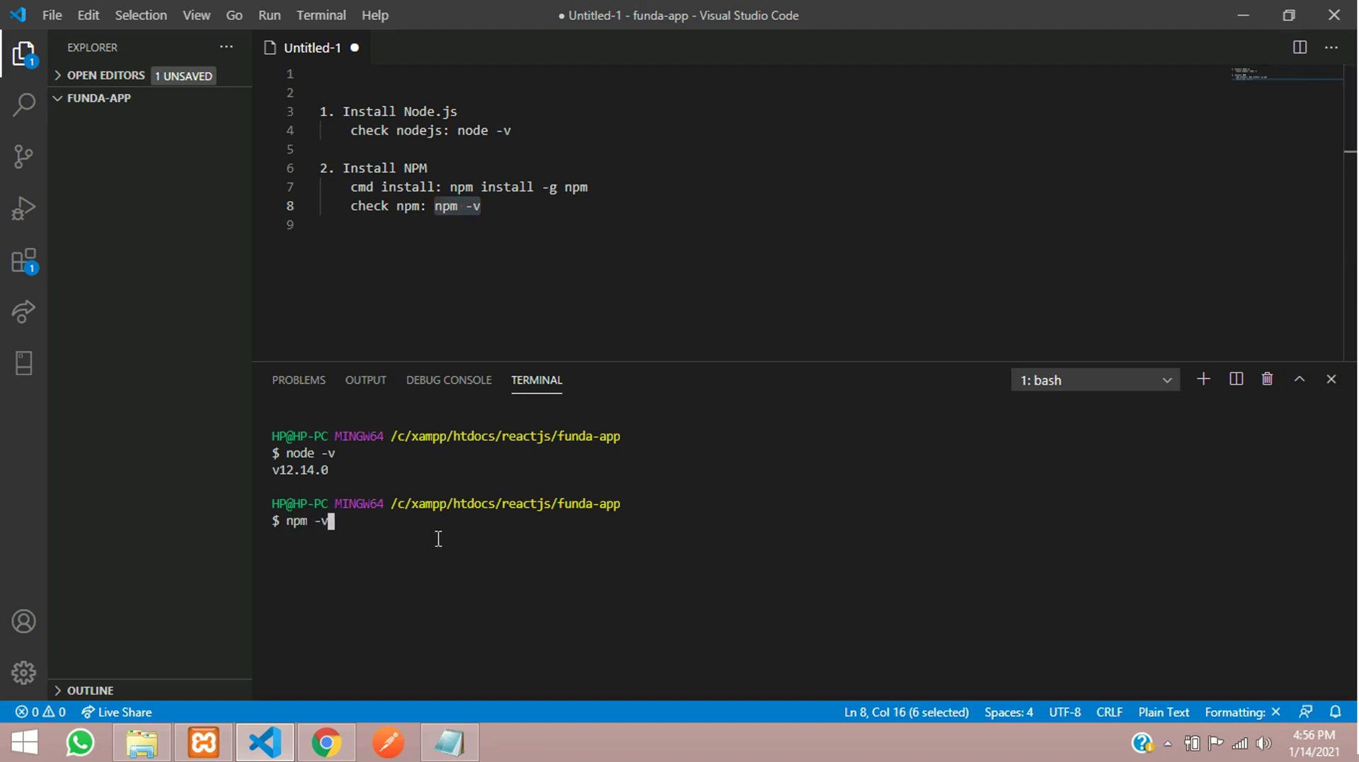
pyautogui.press('Return')
pyautogui.moveTo(302, 540); pyautogui.dragTo(337, 538)
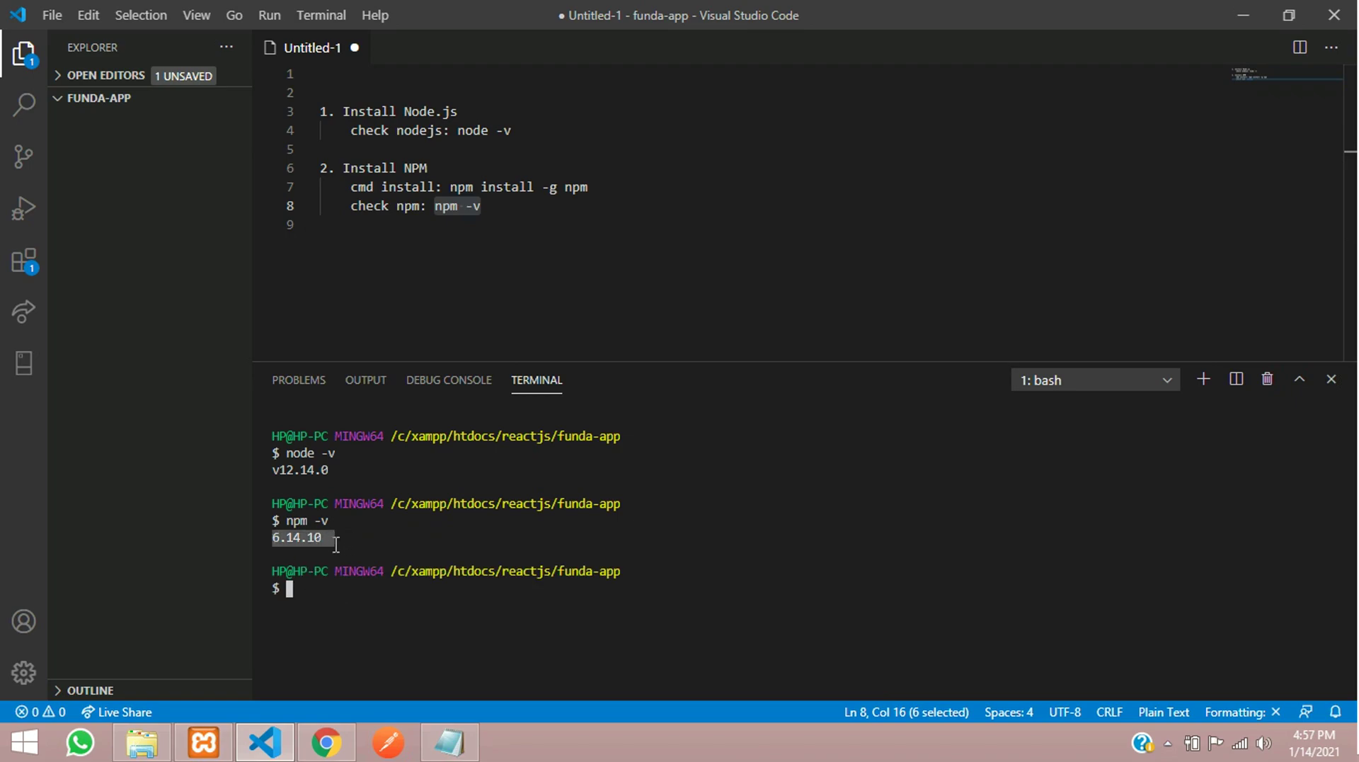
pyautogui.click(336, 544)
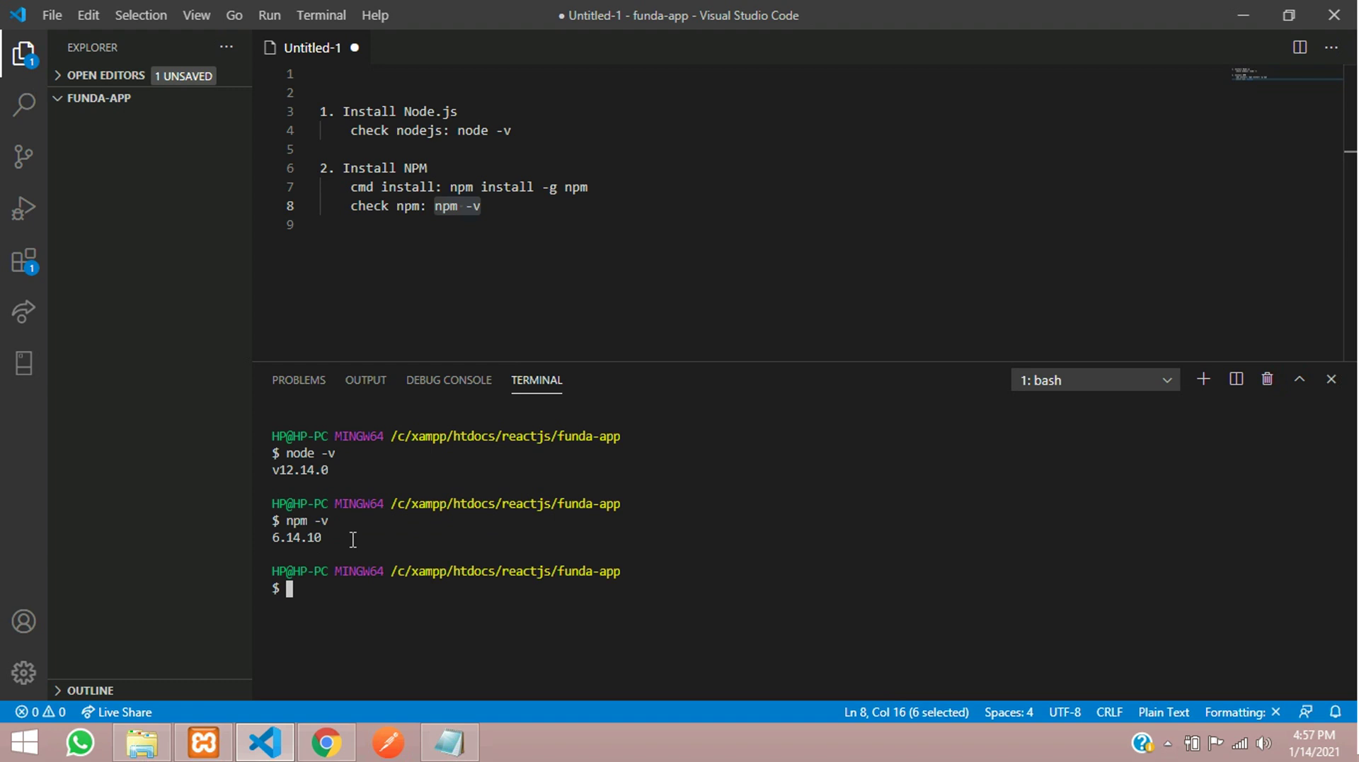
pyautogui.moveTo(576, 206); pyautogui.dragTo(313, 95)
pyautogui.click(486, 220)
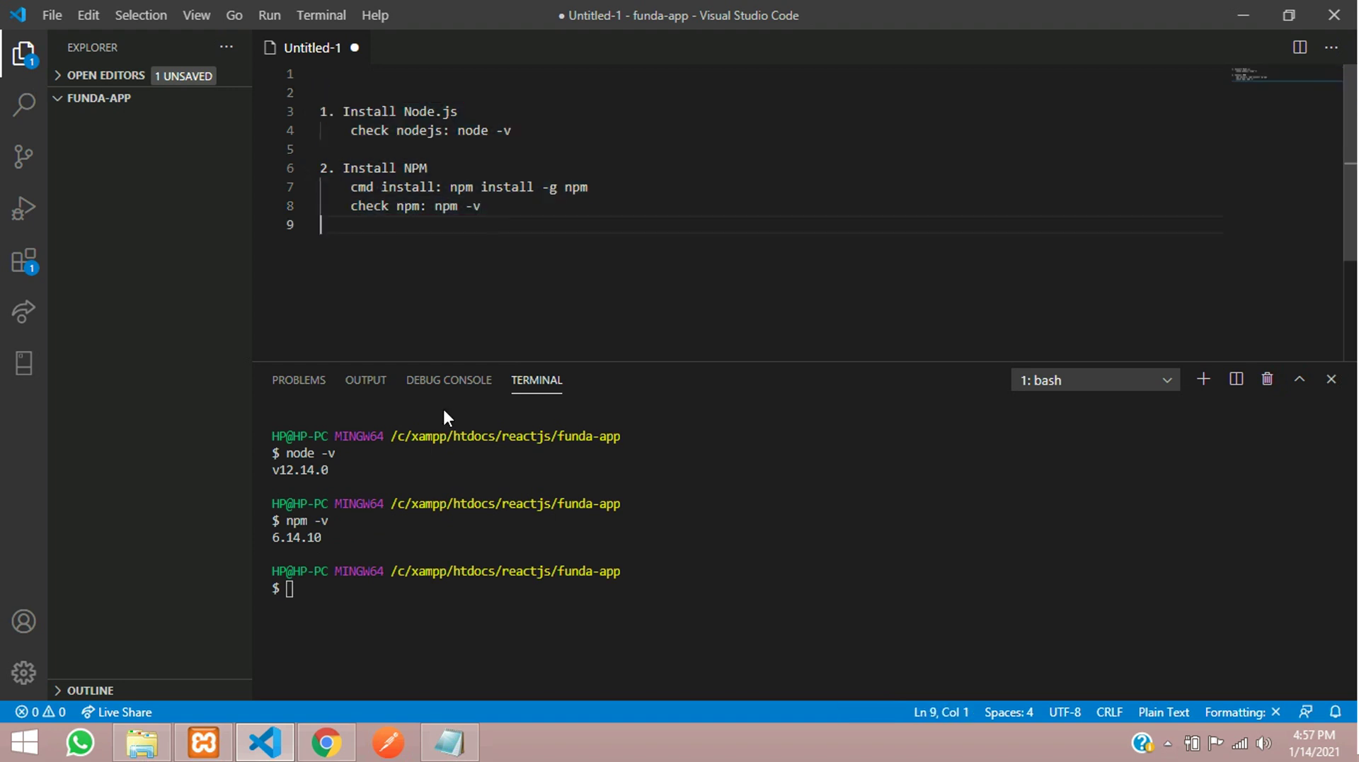
# - Switch to Chrome and examine the Quick Overview commands in the create-react-app README on GitHub
pyautogui.click(325, 742)
pyautogui.click(322, 10)
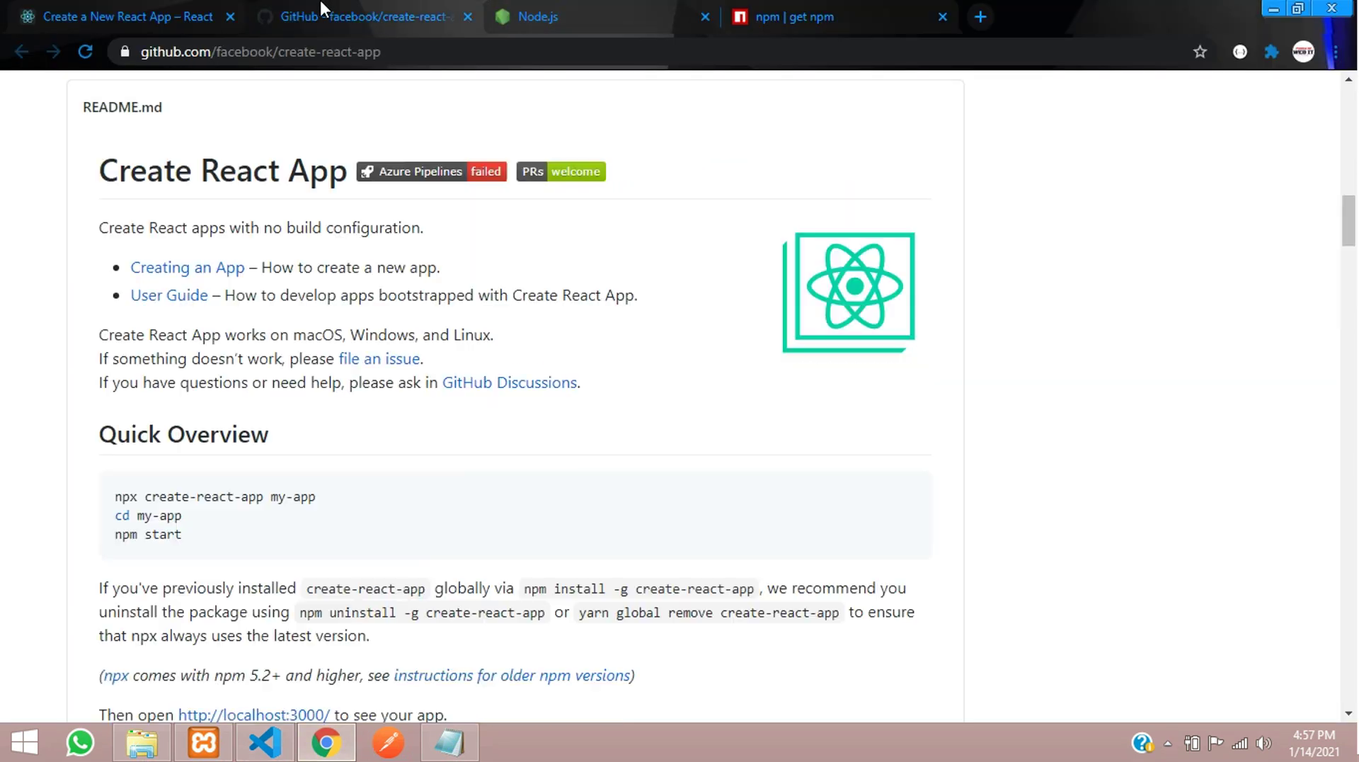
pyautogui.click(120, 17)
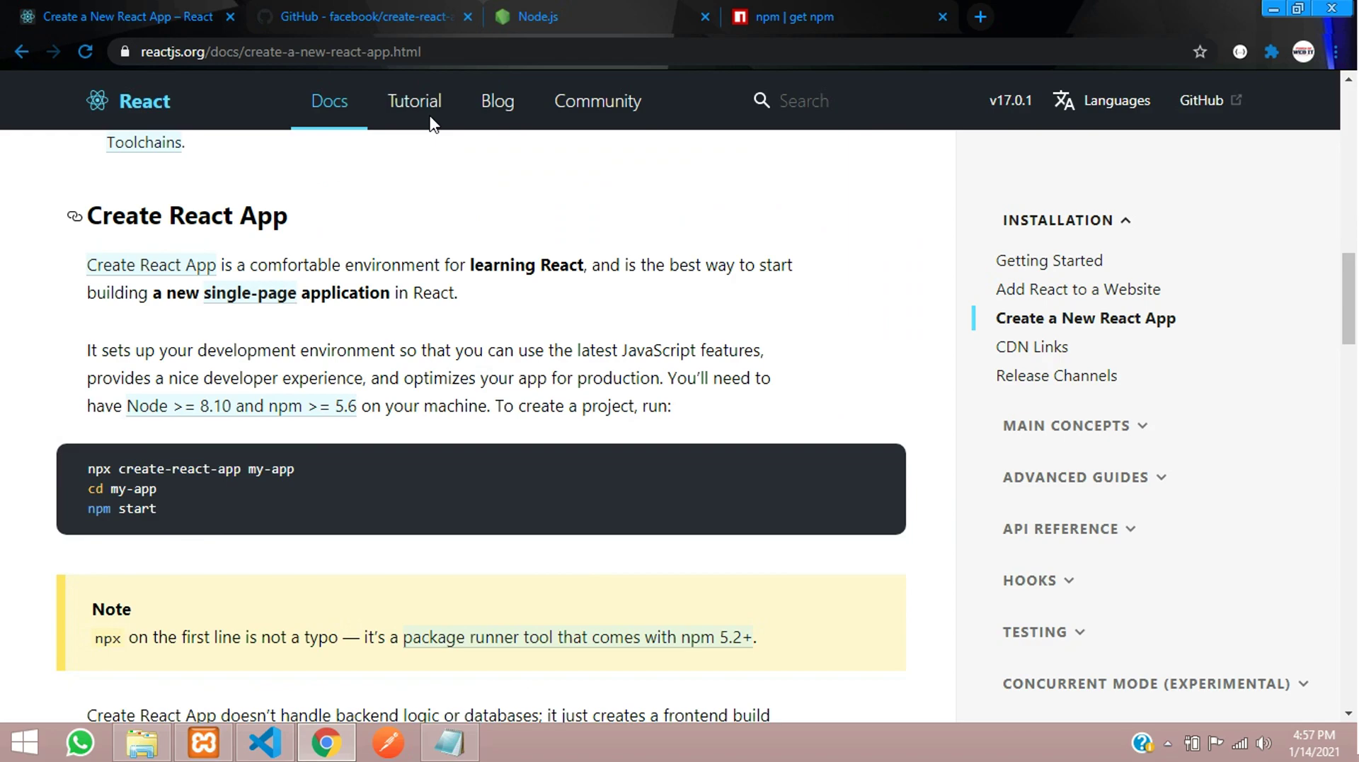
pyautogui.click(389, 9)
pyautogui.scroll(1, 310, 179)
pyautogui.scroll(-1, 190, 453)
pyautogui.moveTo(114, 435); pyautogui.dragTo(363, 442)
pyautogui.click(361, 441)
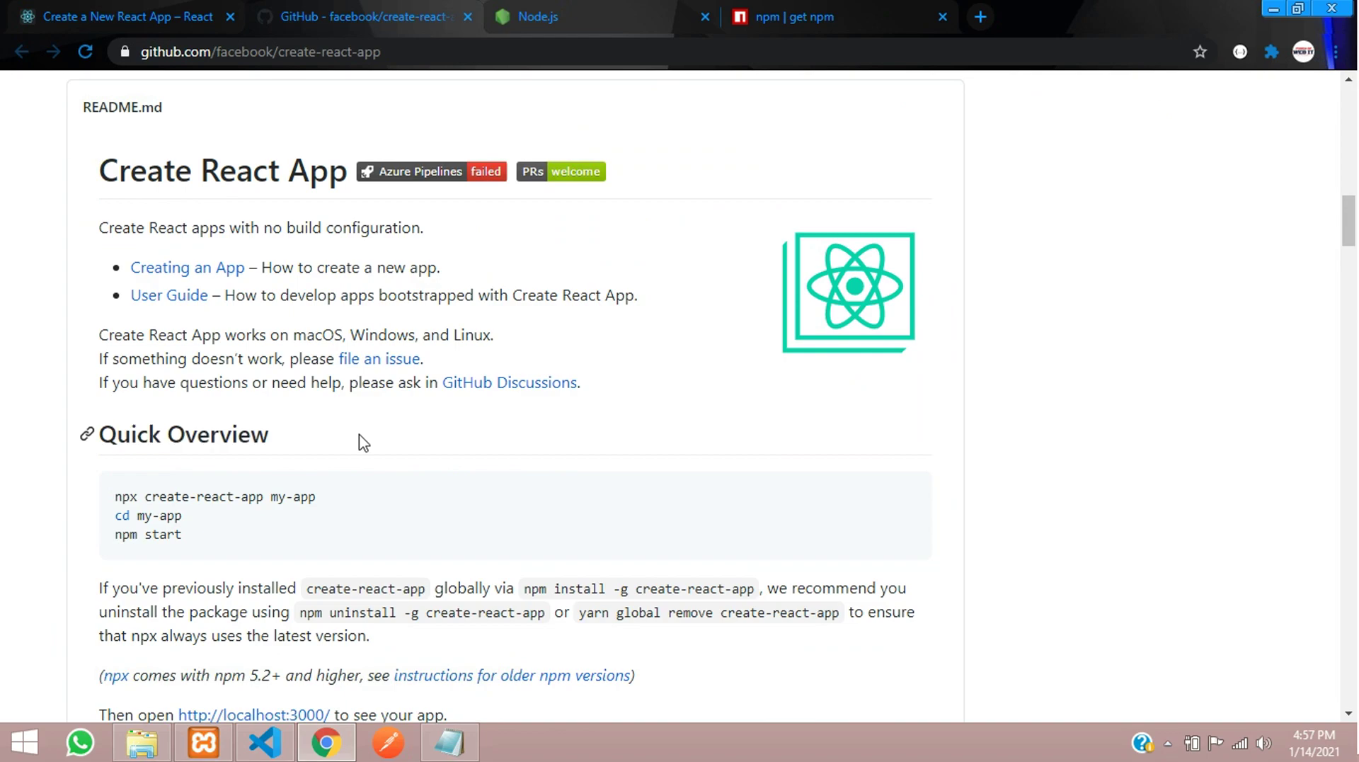
pyautogui.scroll(-1, 193, 443)
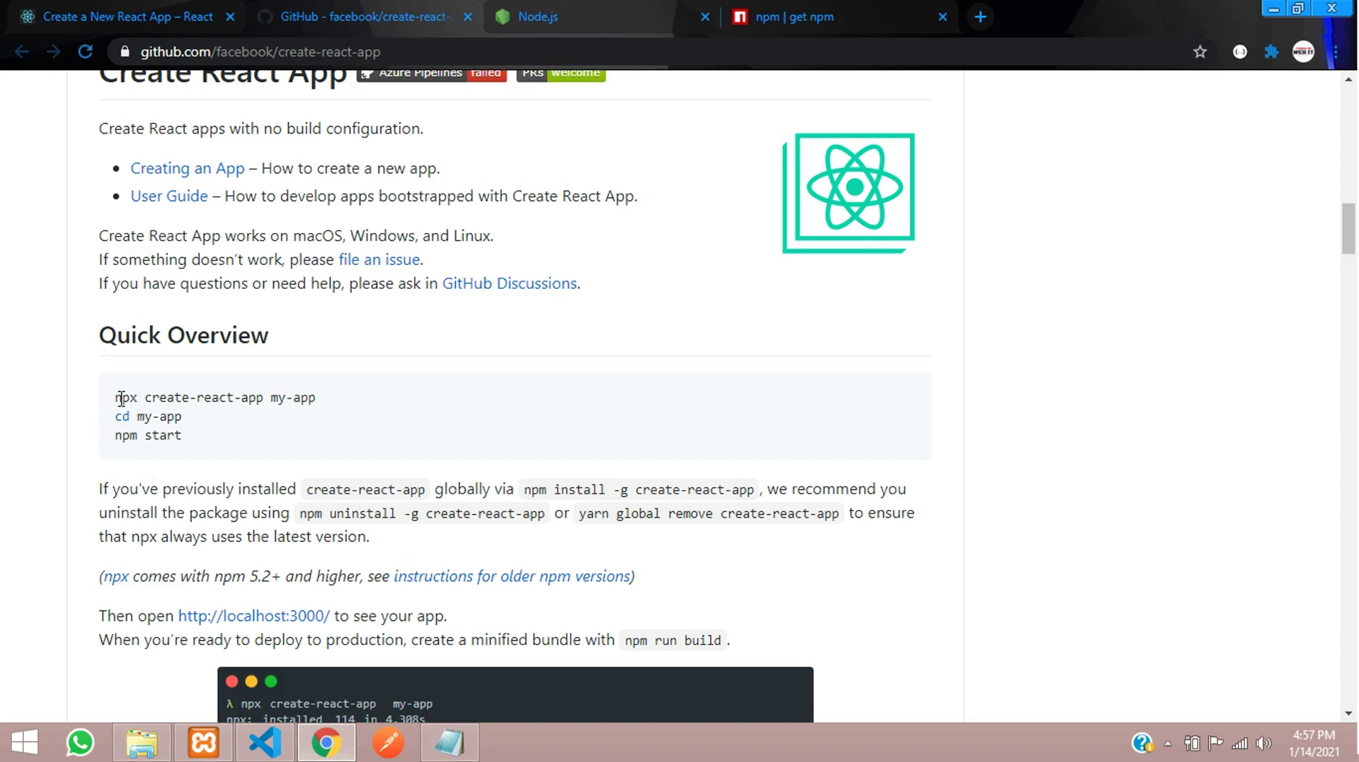
pyautogui.moveTo(121, 397); pyautogui.dragTo(349, 403)
pyautogui.click(349, 403)
pyautogui.scroll(-1, 347, 405)
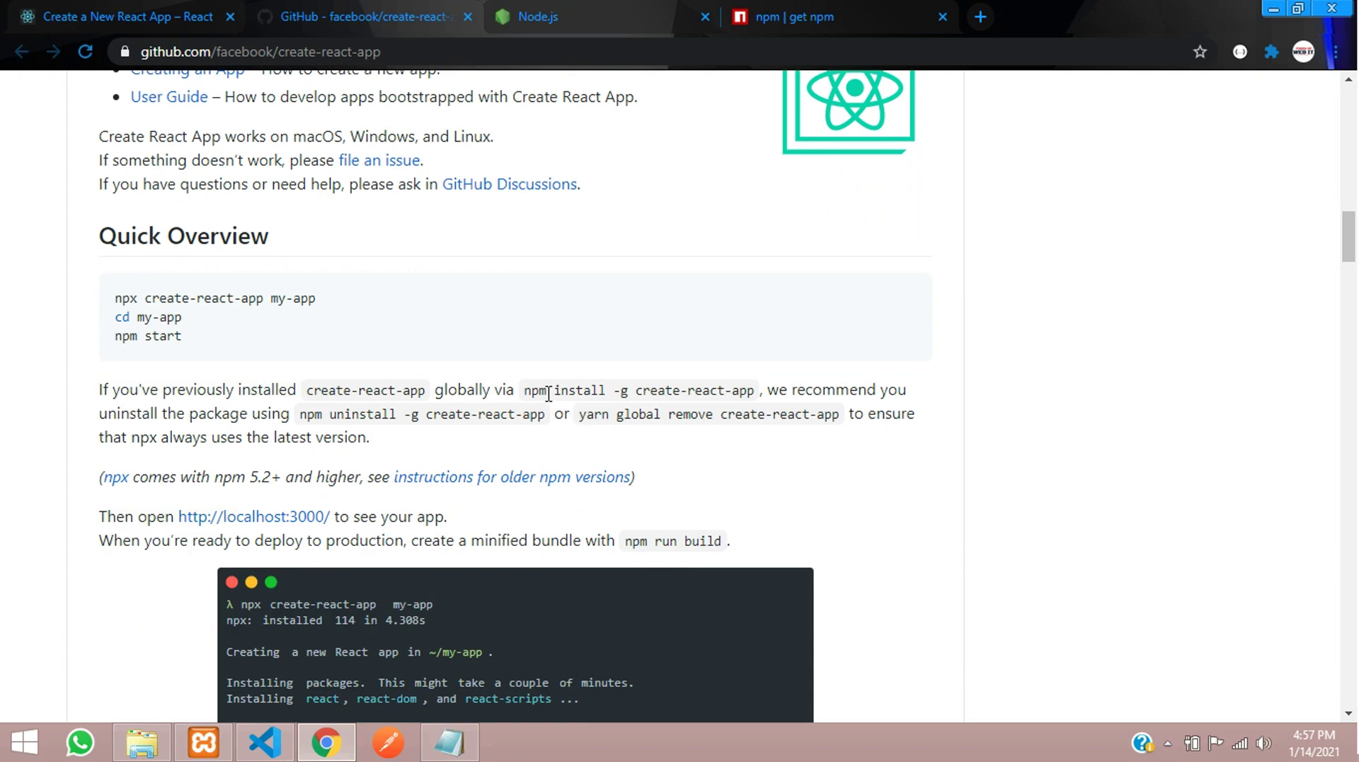
# - Copy the command npm install -g create-react-app from the README and switch back to Visual Studio Code
pyautogui.moveTo(559, 388); pyautogui.dragTo(742, 382)
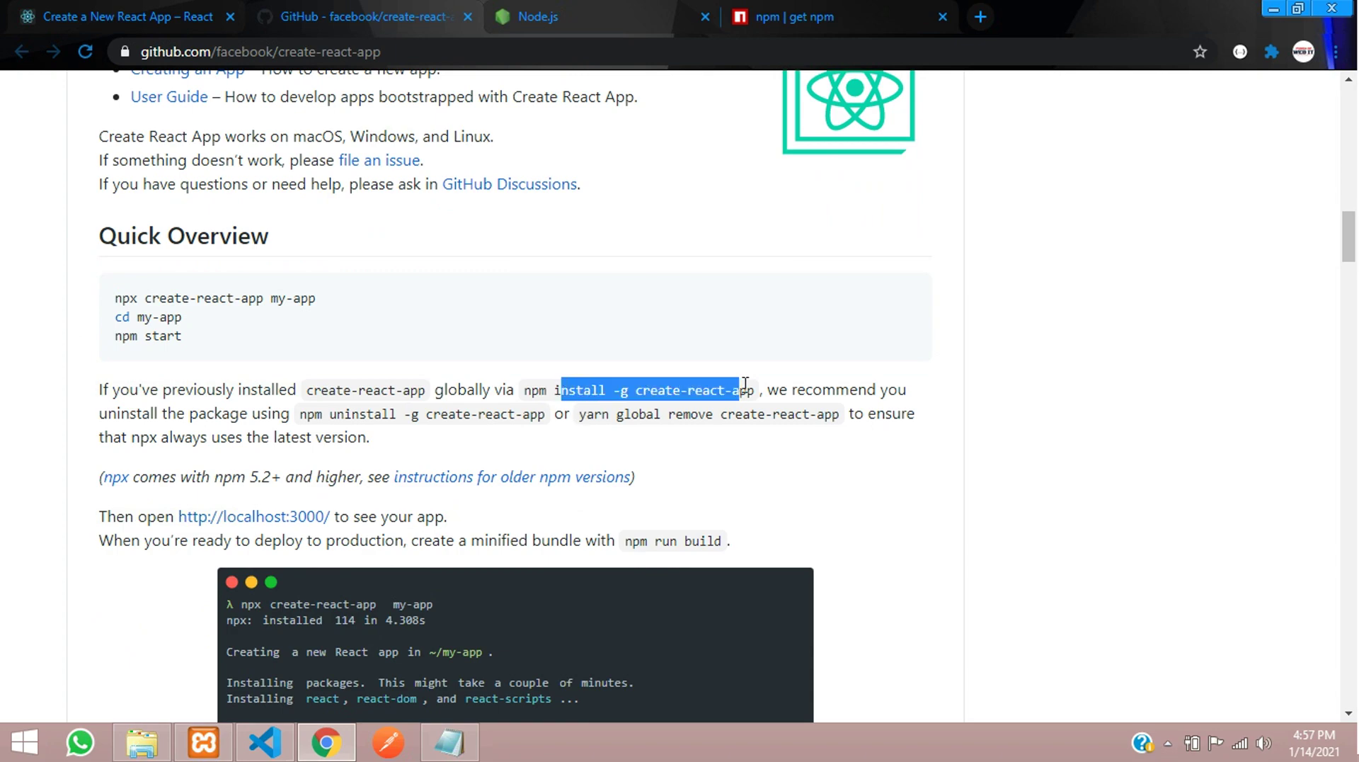
pyautogui.click(627, 399)
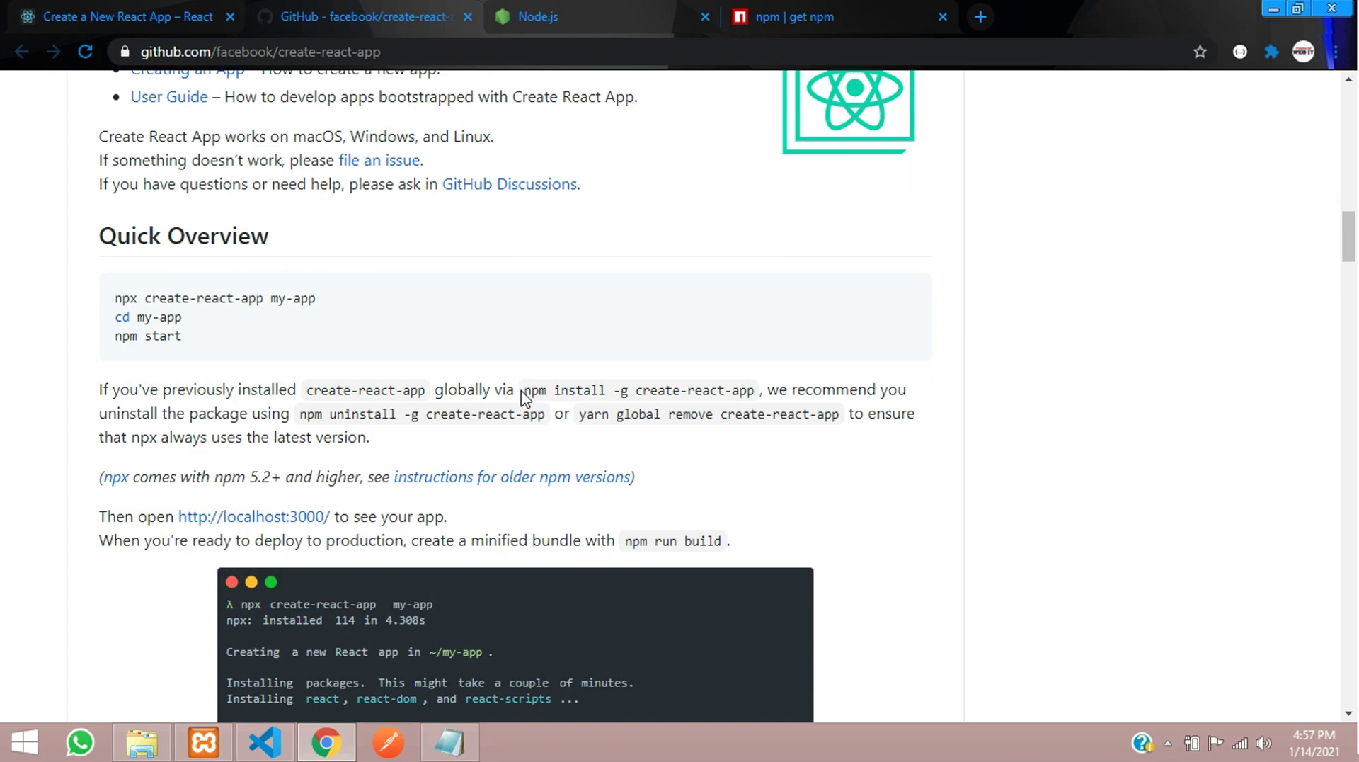
pyautogui.moveTo(523, 389); pyautogui.dragTo(754, 382)
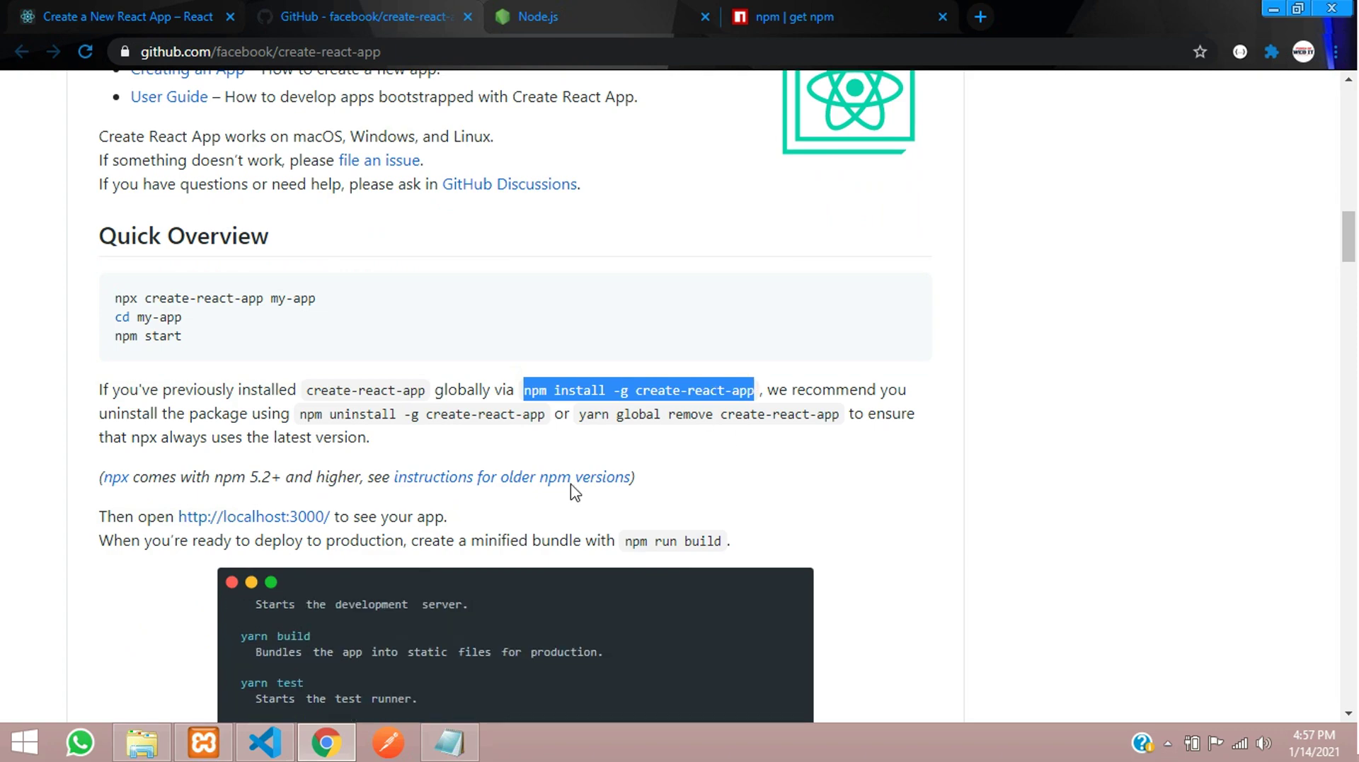
pyautogui.click(265, 742)
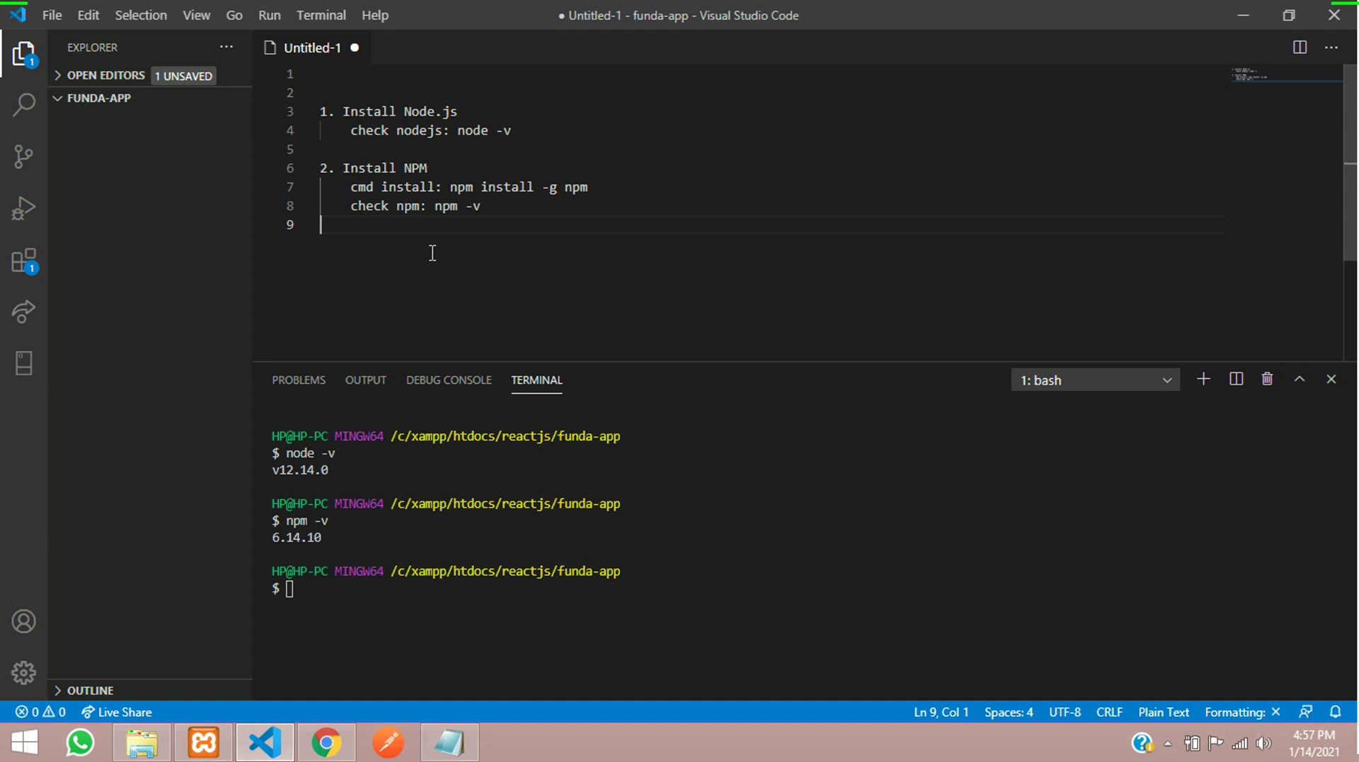
# - Add a list number "3." below the npm notes, separated from them by a blank line
pyautogui.write('3.')
pyautogui.press('Left')
pyautogui.press('Left')
pyautogui.press('Left')
pyautogui.press('Left')
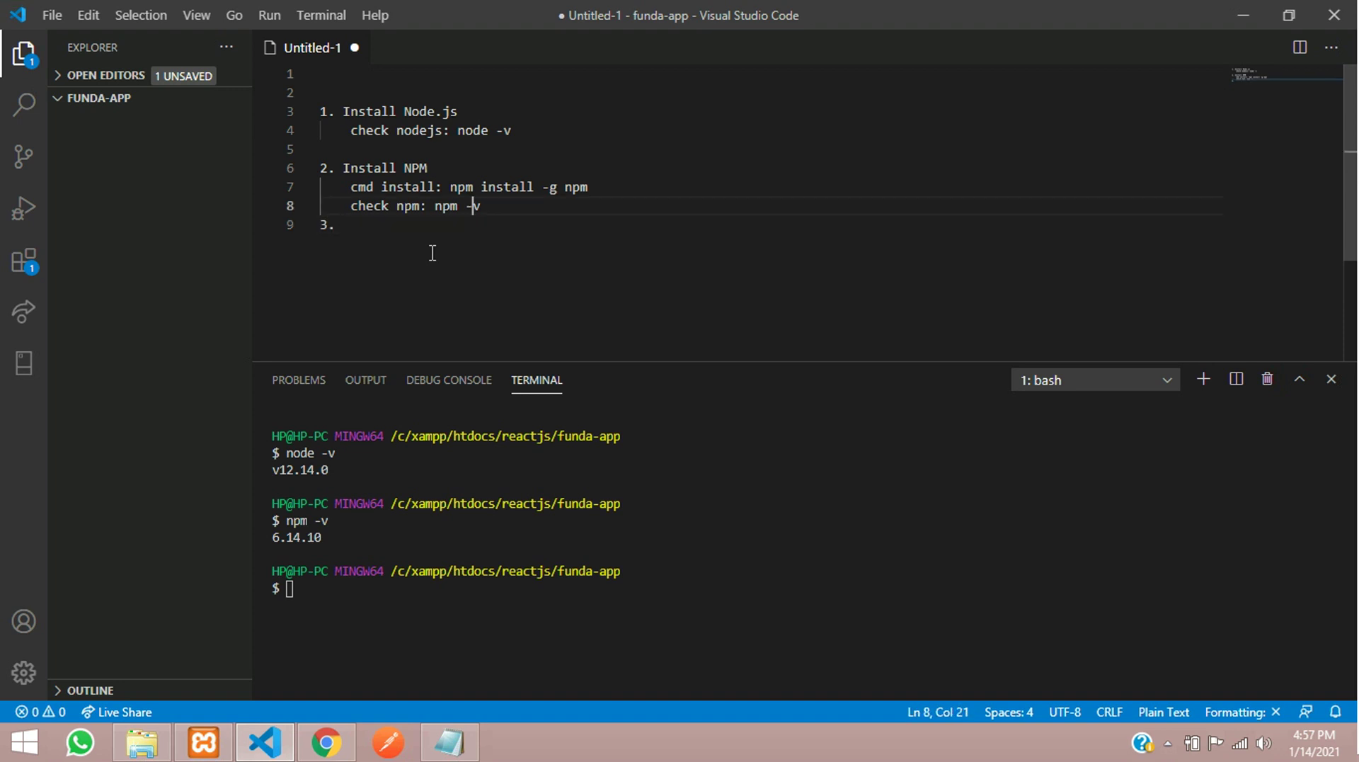
pyautogui.press('End')
pyautogui.press('Right')
pyautogui.press('Return')
pyautogui.write('npm install -g create-react-app')
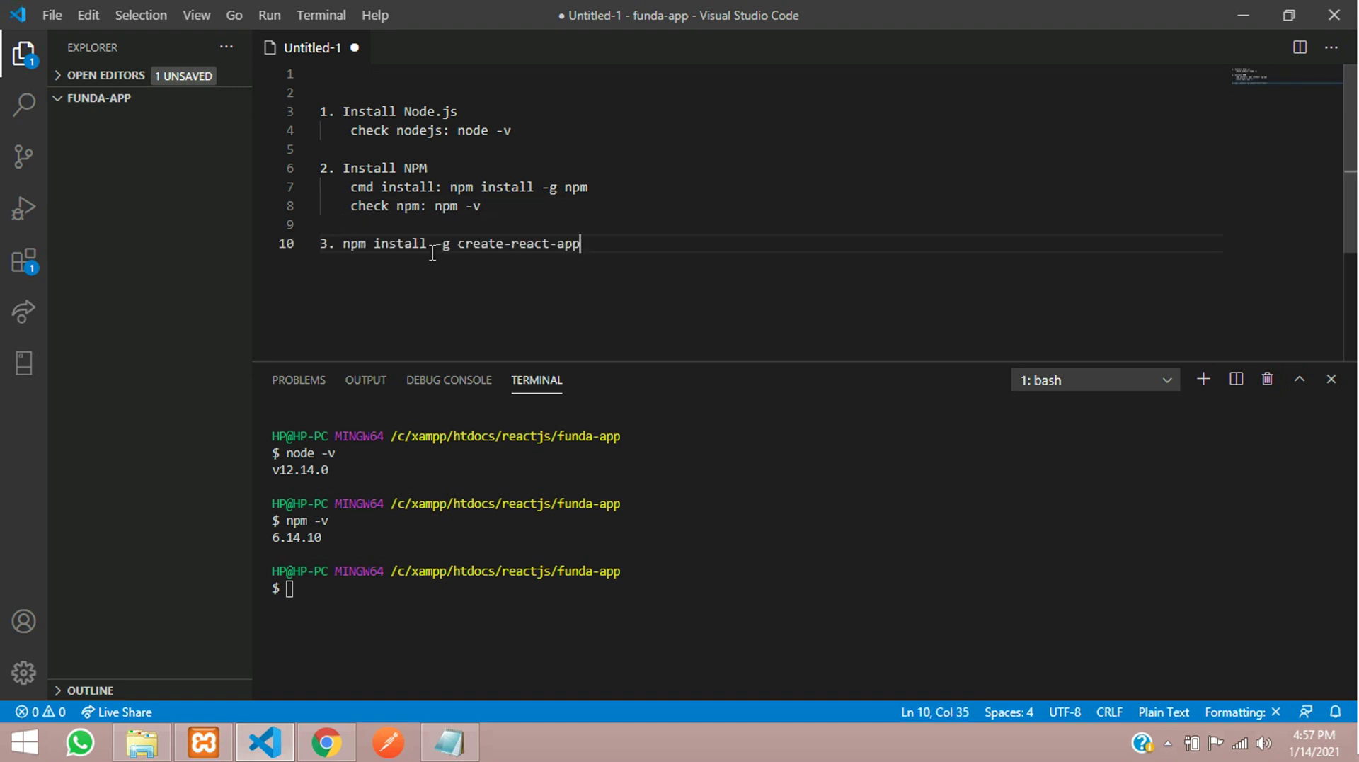
pyautogui.hotkey('ctrl', 'z')
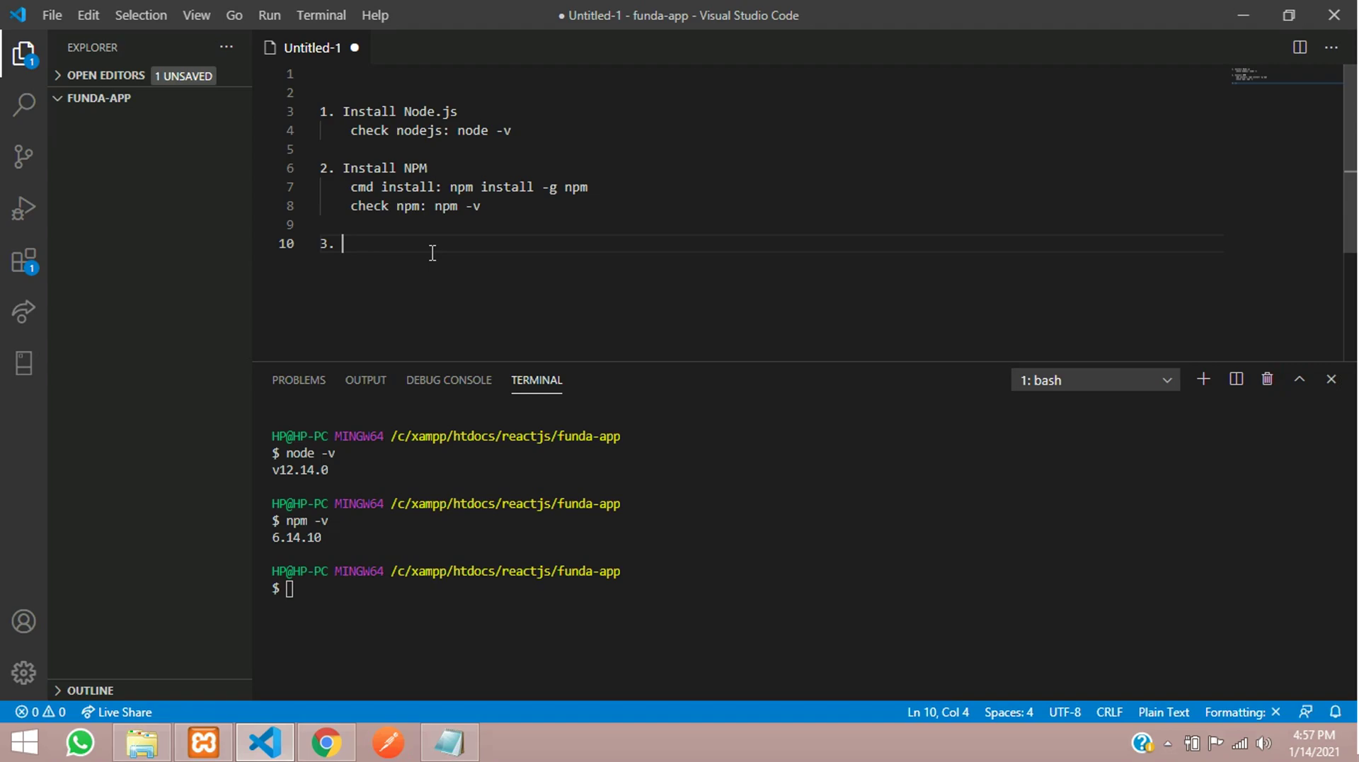
# - Title item 3 "React Install - Globally" and add the indented line "cmd: npm install -g create-react-app" under it
pyautogui.write('React Install - Globally')
pyautogui.press('Return')
pyautogui.press('Tab')
pyautogui.write('npm install -g create-react-app')
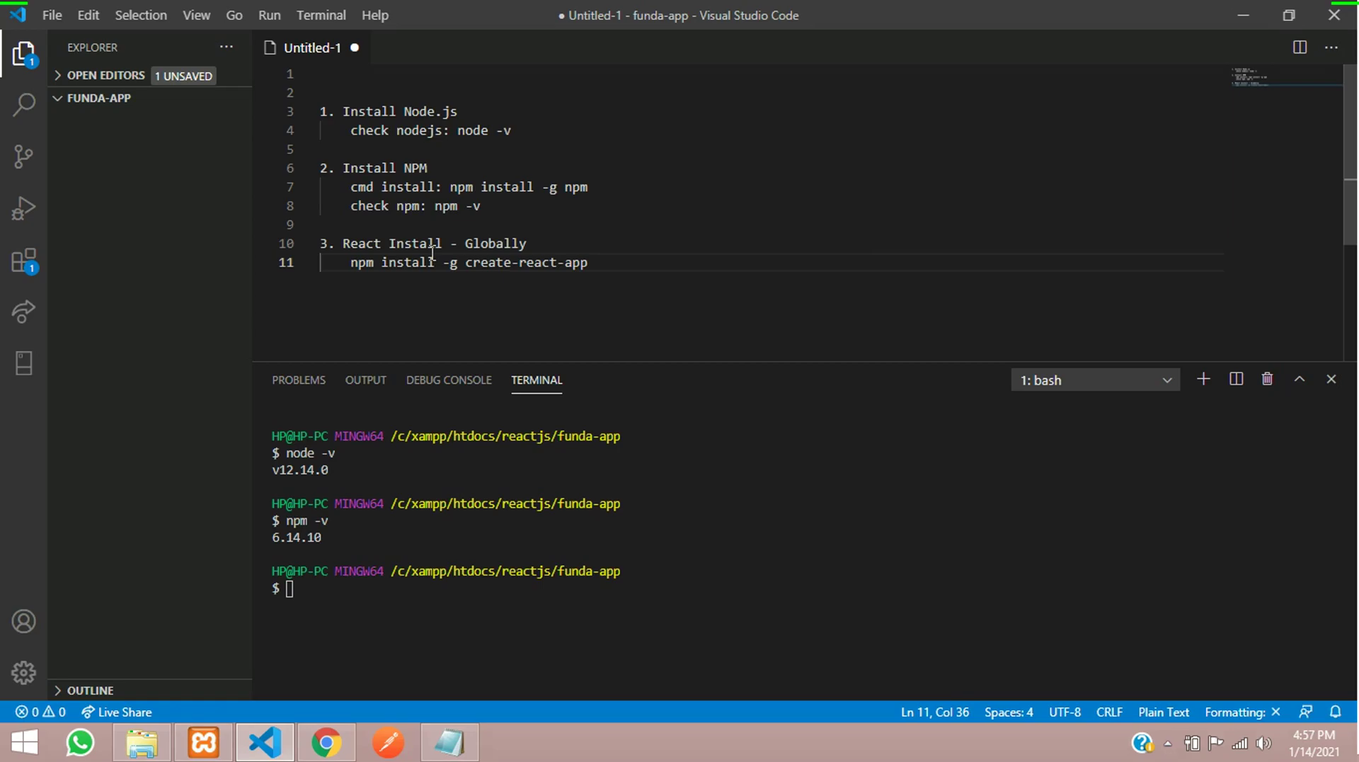
pyautogui.press('Home')
pyautogui.write('cmd:')
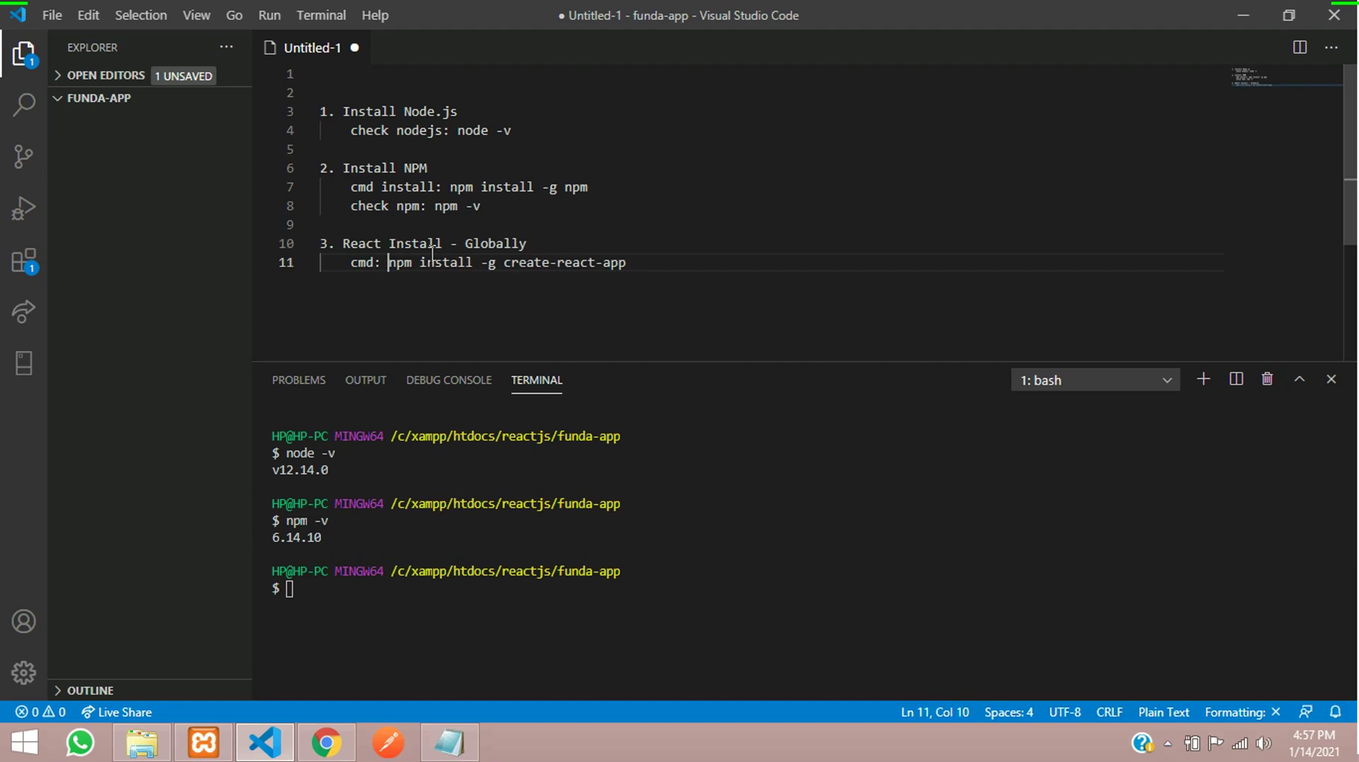
# - Add the note "check: create-react-app --version" on the line below the create-react-app install command
pyautogui.keyDown('shift'); pyautogui.click(680, 264); pyautogui.keyUp('shift')
pyautogui.click(422, 589)
pyautogui.click(648, 265)
pyautogui.scroll(-1, 648, 267)
pyautogui.press('Return')
pyautogui.press('Return')
pyautogui.moveTo(657, 212); pyautogui.dragTo(389, 212)
pyautogui.click(407, 233)
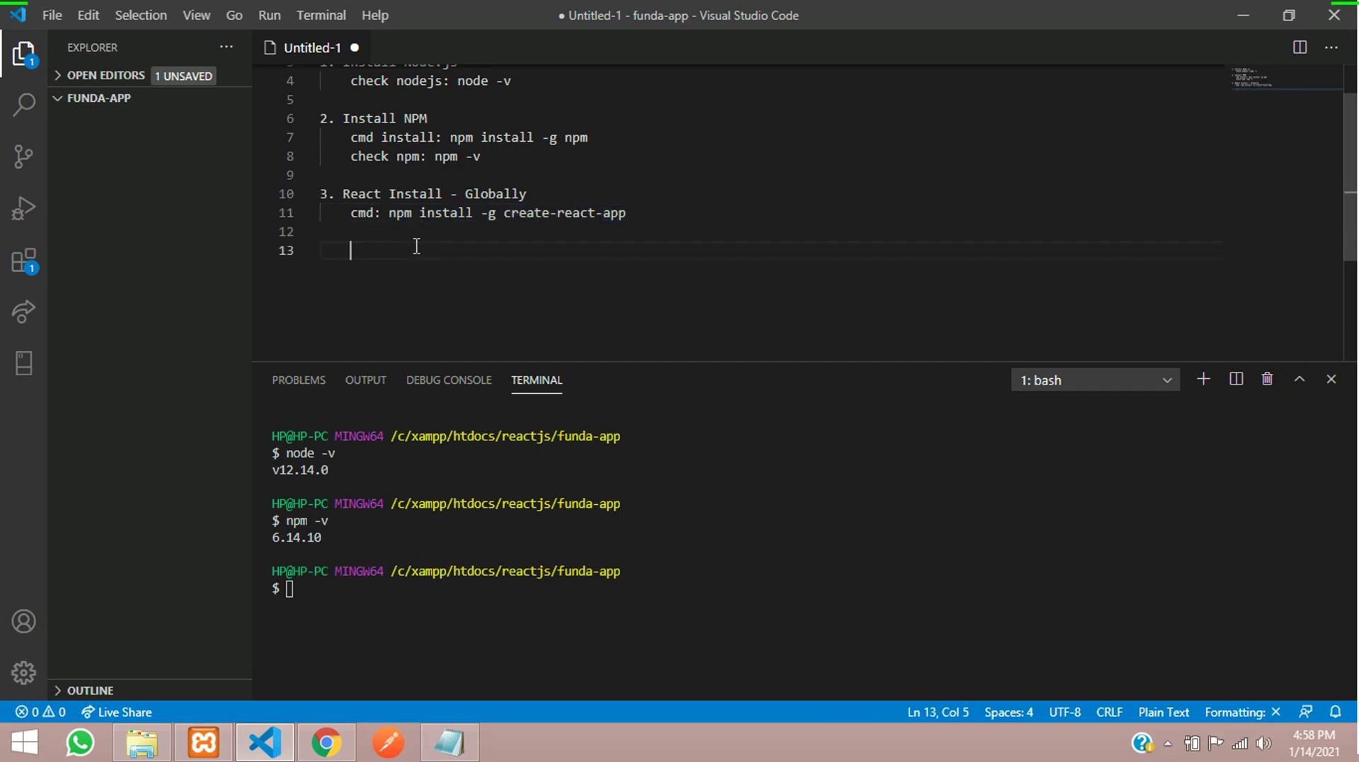
pyautogui.write('check :')
pyautogui.press('Left')
pyautogui.press('BackSpace')
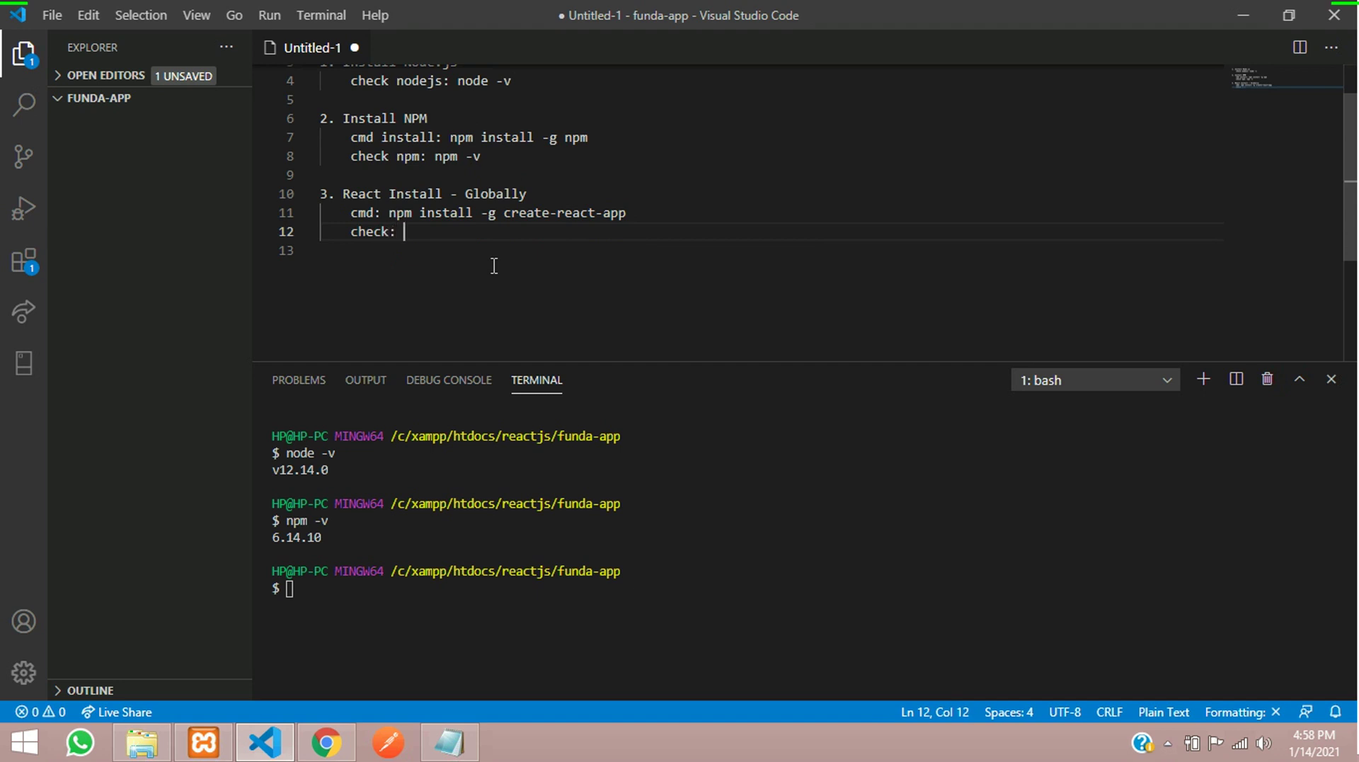
pyautogui.write('c')
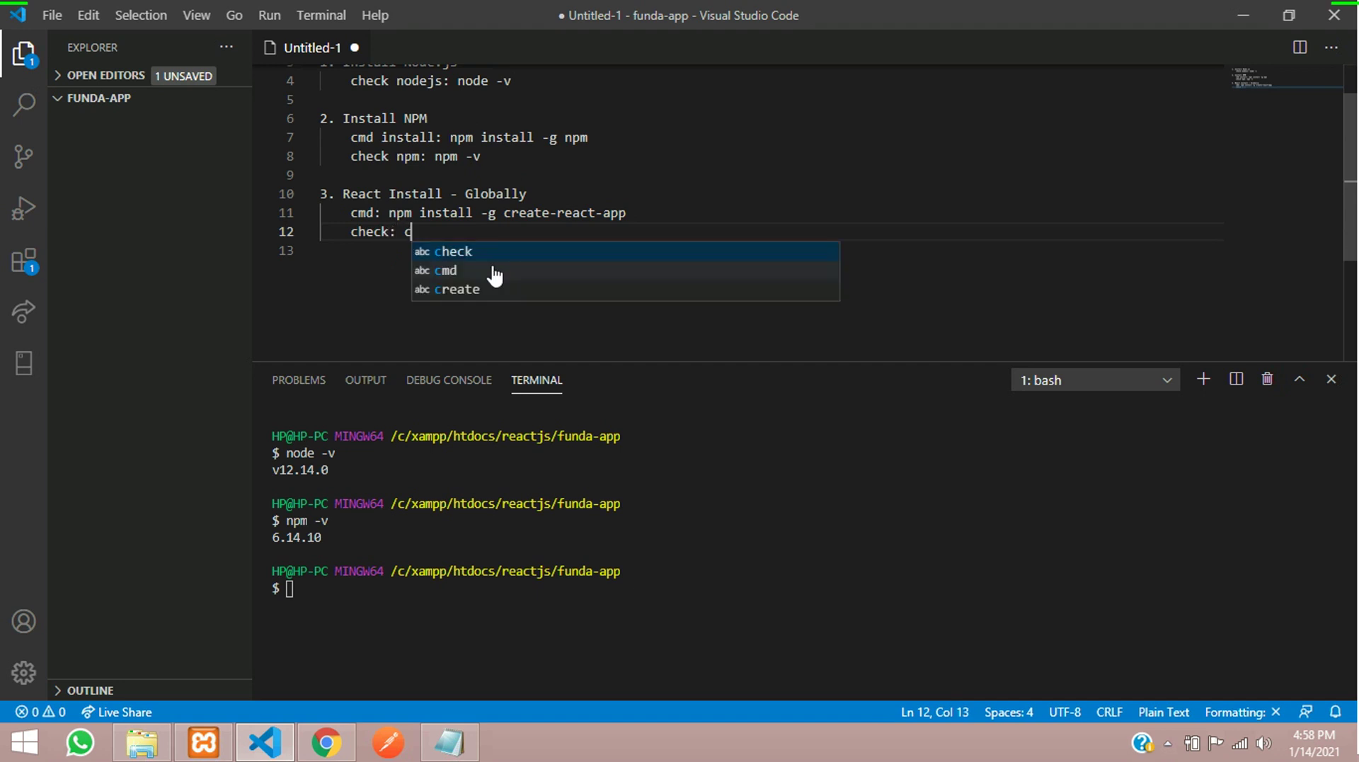
pyautogui.write('reate-')
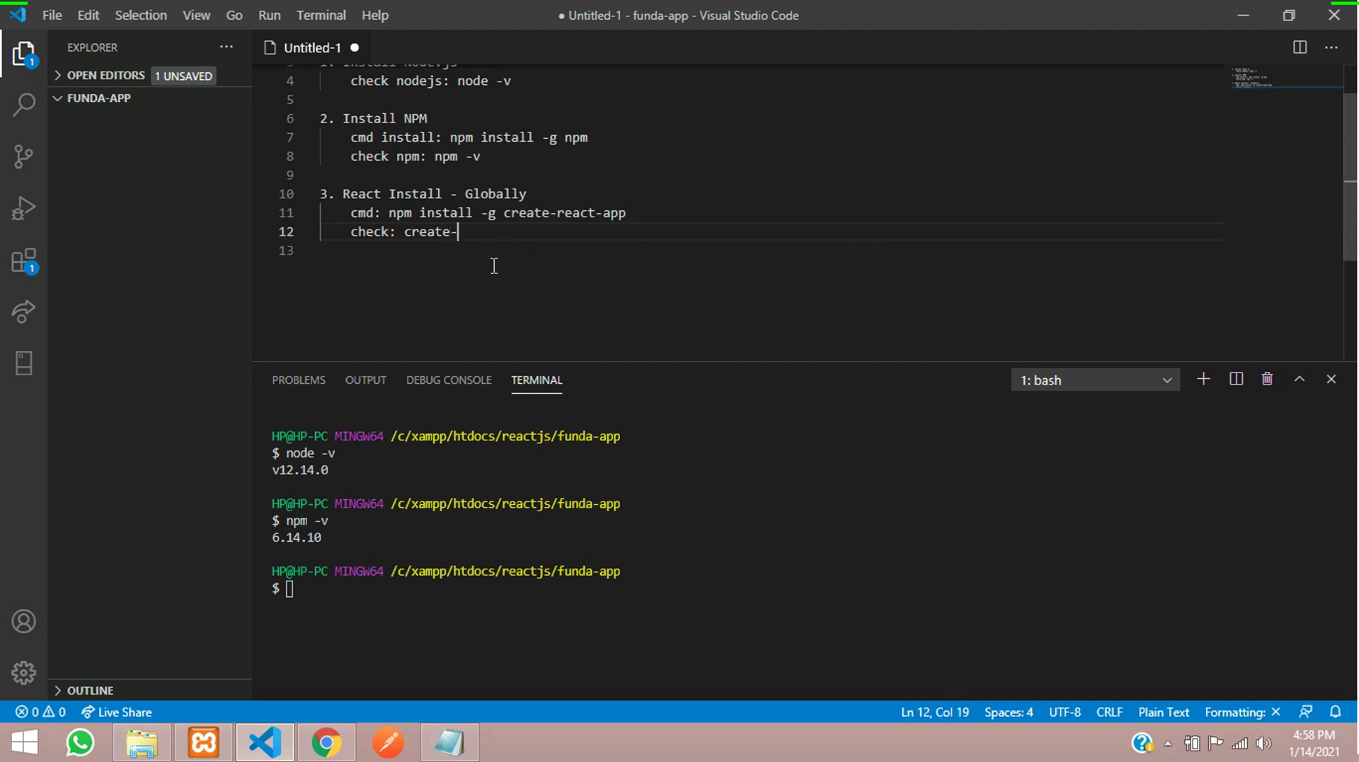
pyautogui.write('react-app')
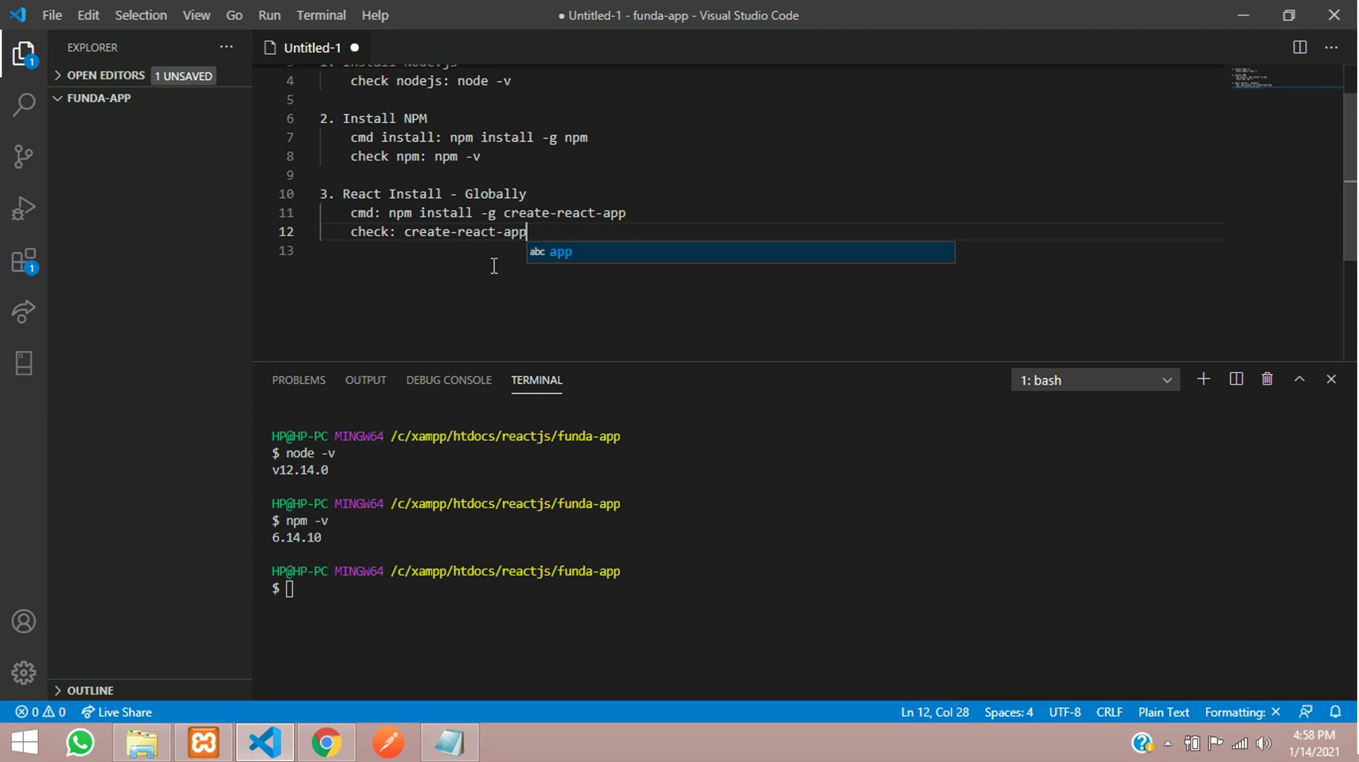
pyautogui.write(' --version')
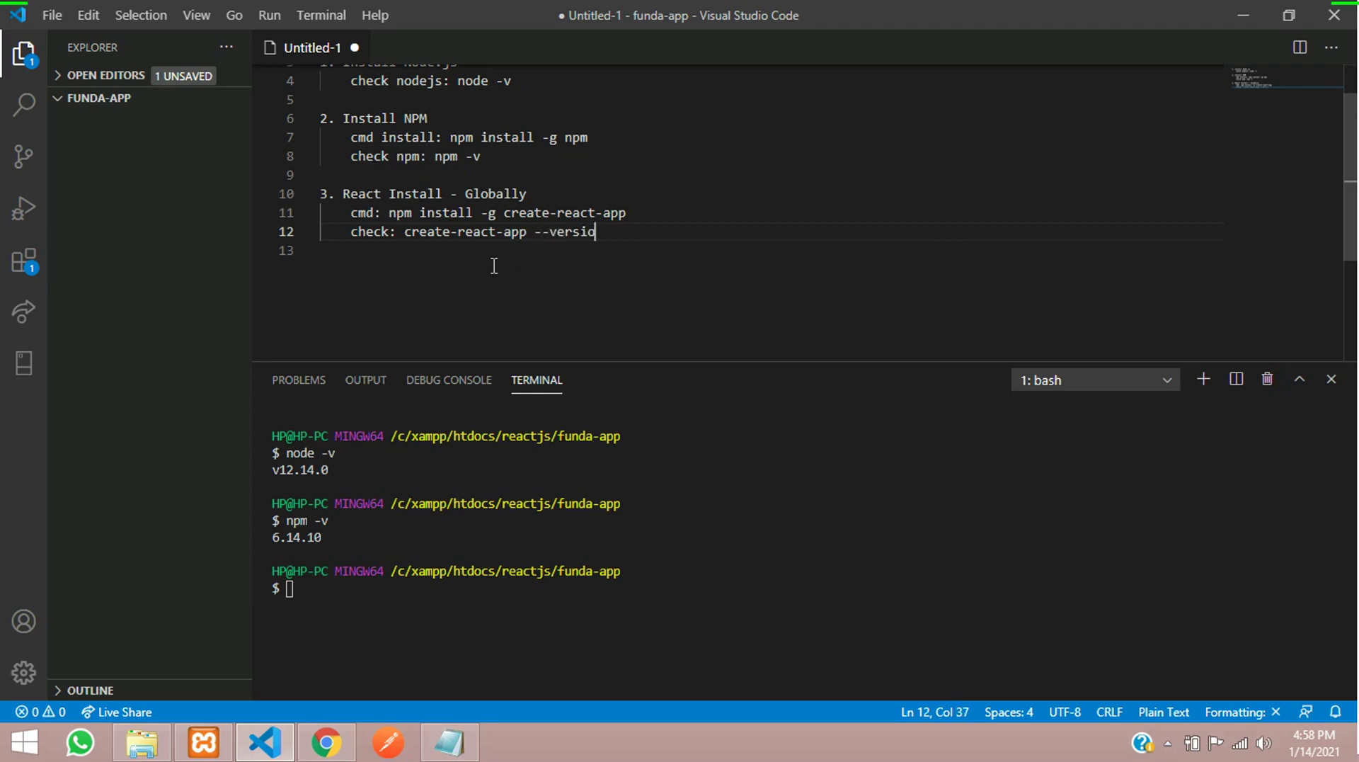
# - Copy create-react-app --version from the note and run it in the terminal to check the installed version
pyautogui.hotkey('ctrl', 'shift', 'Left')
pyautogui.hotkey('ctrl', 'shift', 'Left')
pyautogui.hotkey('ctrl', 'shift', 'Left')
pyautogui.hotkey('ctrl', 'shift', 'Left')
pyautogui.hotkey('ctrl', 'shift', 'Left')
pyautogui.hotkey('ctrl', 'shift', 'Left')
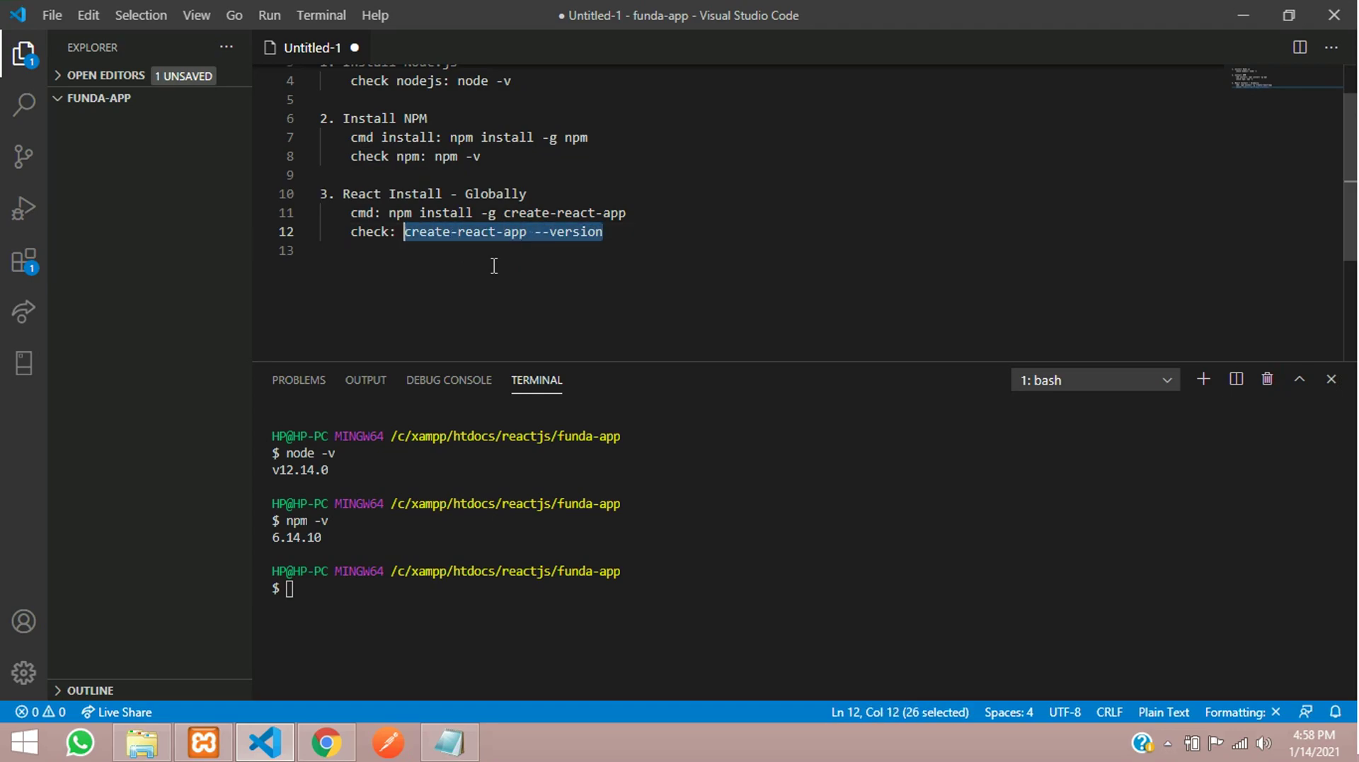
pyautogui.hotkey('ctrl', 'c')
pyautogui.click(379, 610)
pyautogui.hotkey('ctrl', 'v')
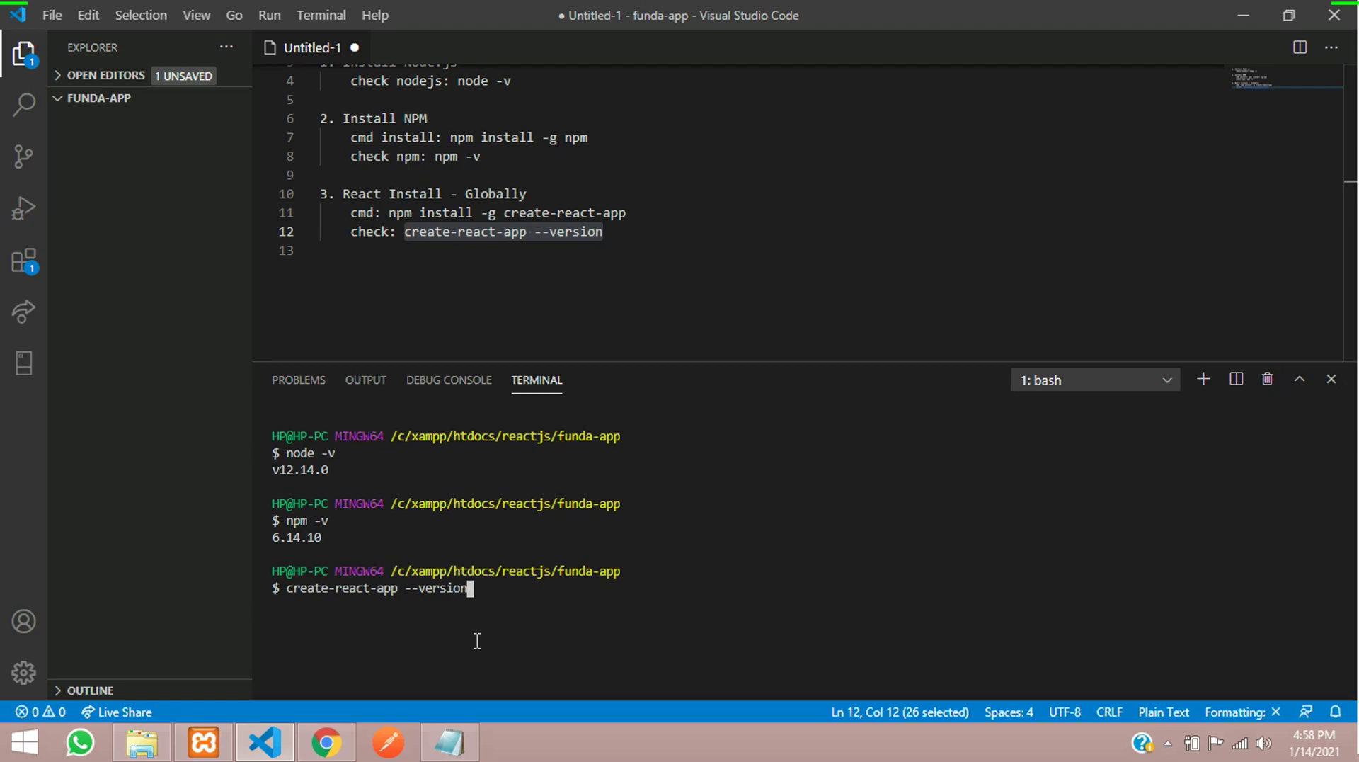
pyautogui.press('Return')
pyautogui.moveTo(389, 212); pyautogui.dragTo(640, 214)
pyautogui.click(634, 234)
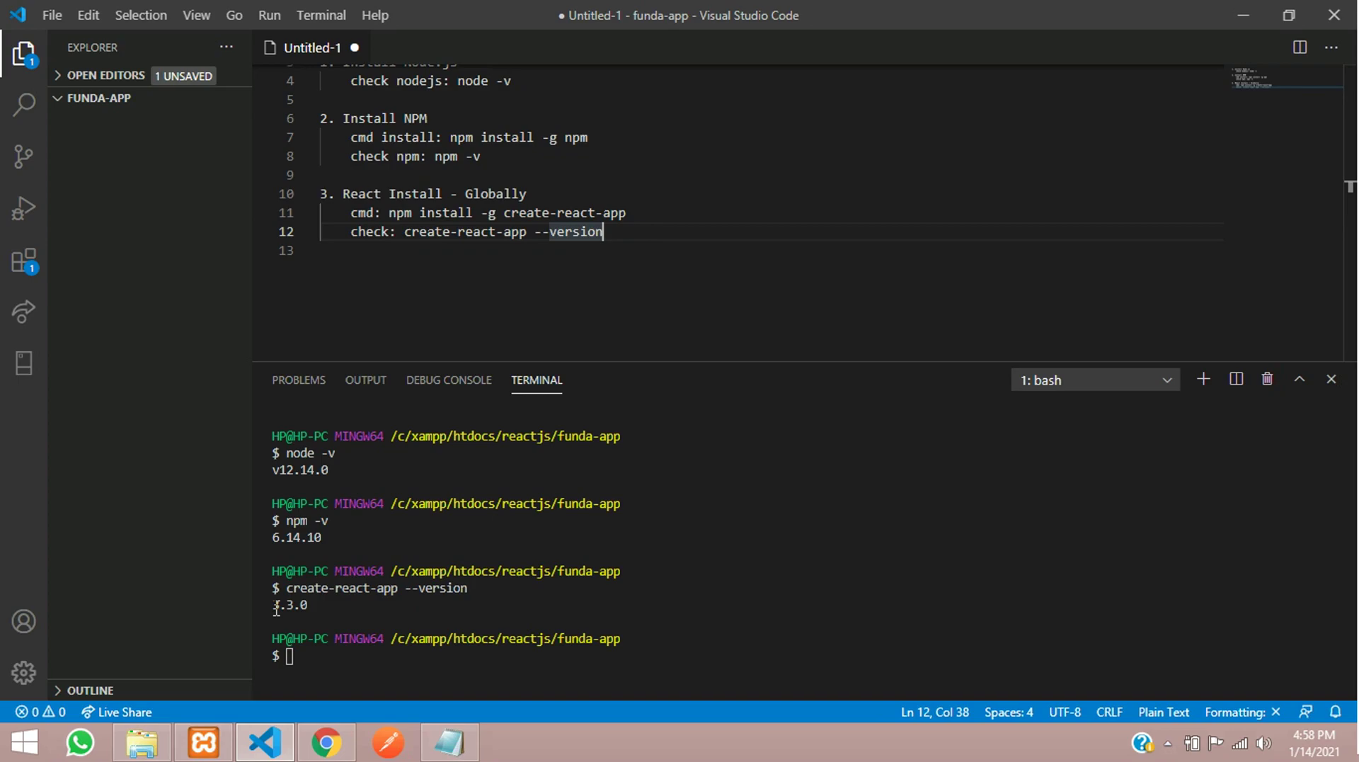
pyautogui.doubleClick(301, 607)
pyautogui.click(329, 574)
# - Add a list number "4." after a blank line below item 3 and shrink the terminal to enlarge the editor
pyautogui.click(650, 251)
pyautogui.press('Return')
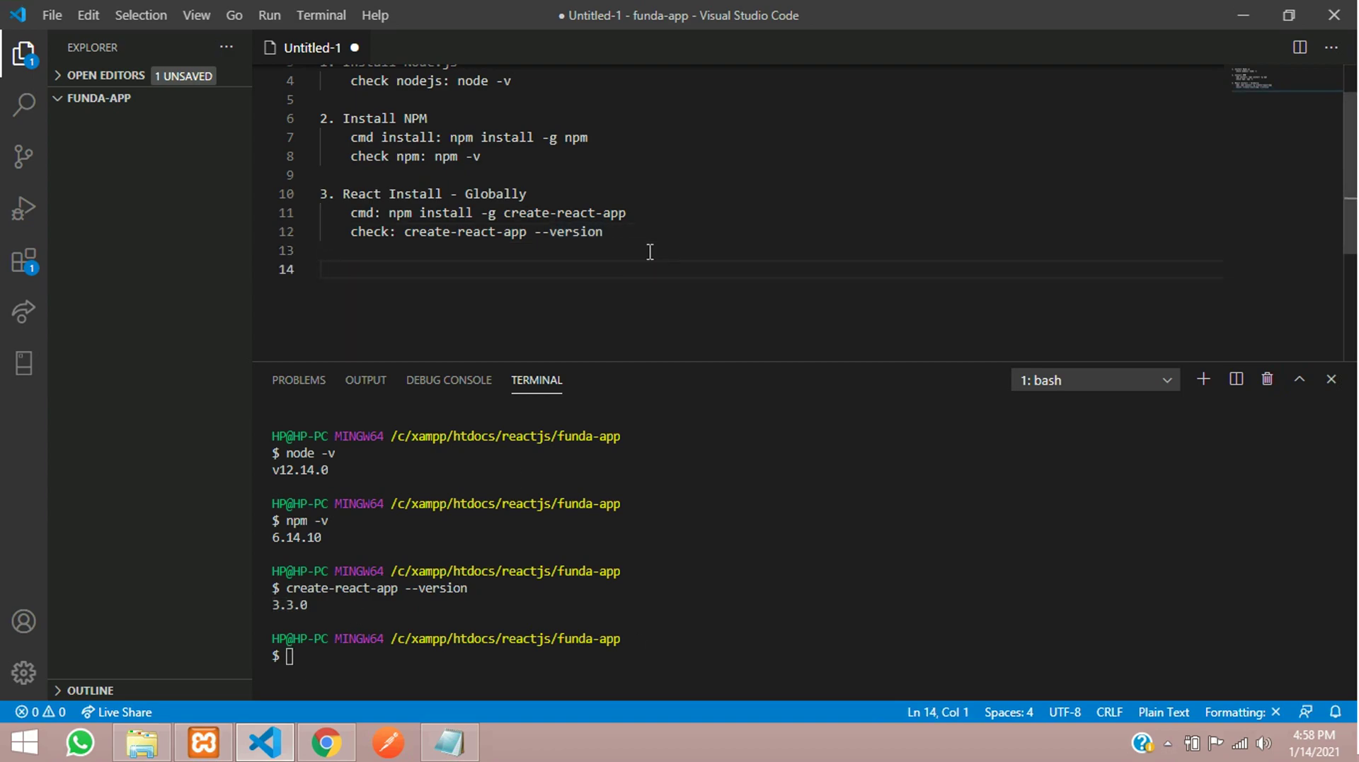
pyautogui.write('4.')
pyautogui.scroll(1, 650, 251)
pyautogui.moveTo(706, 361); pyautogui.dragTo(699, 450)
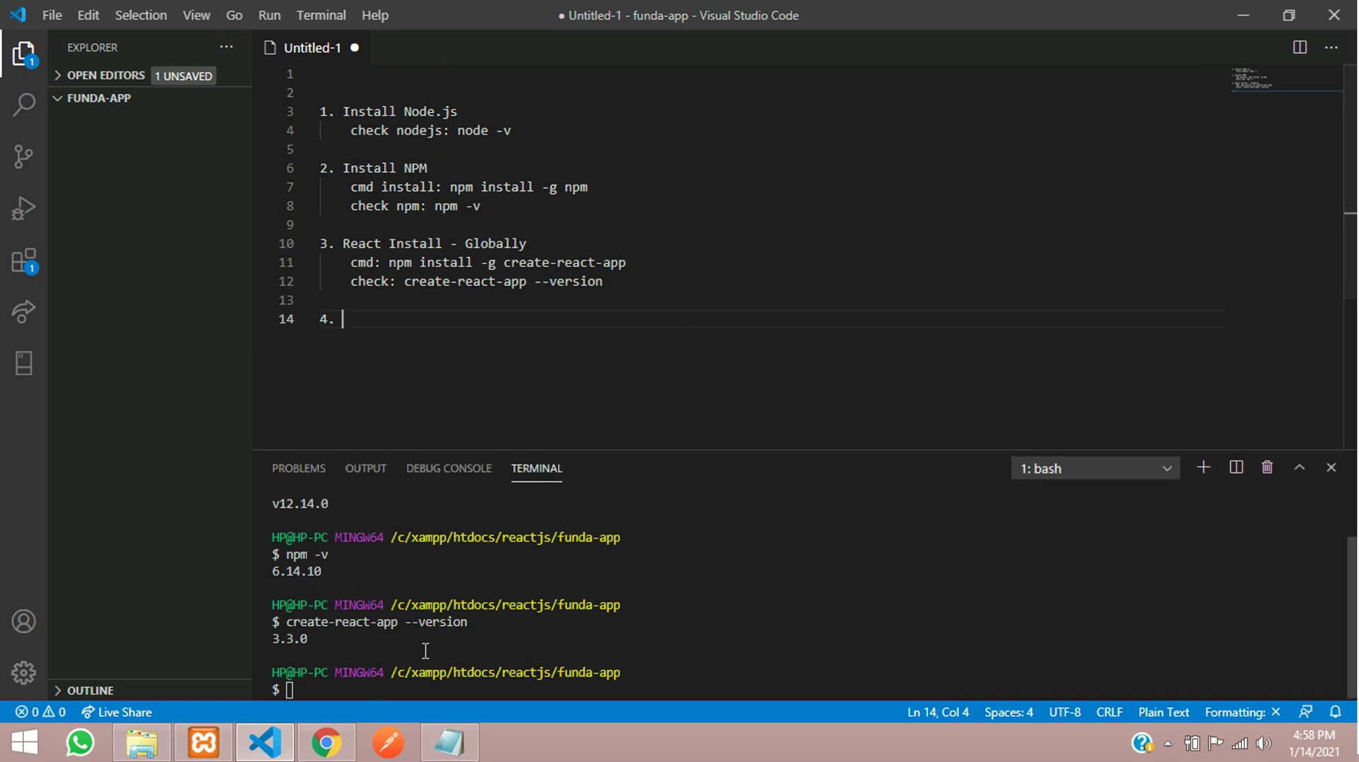
# - Switch to Chrome and examine the README paragraph on previously installing create-react-app globally
pyautogui.click(325, 741)
pyautogui.click(524, 308)
pyautogui.scroll(-1, 491, 319)
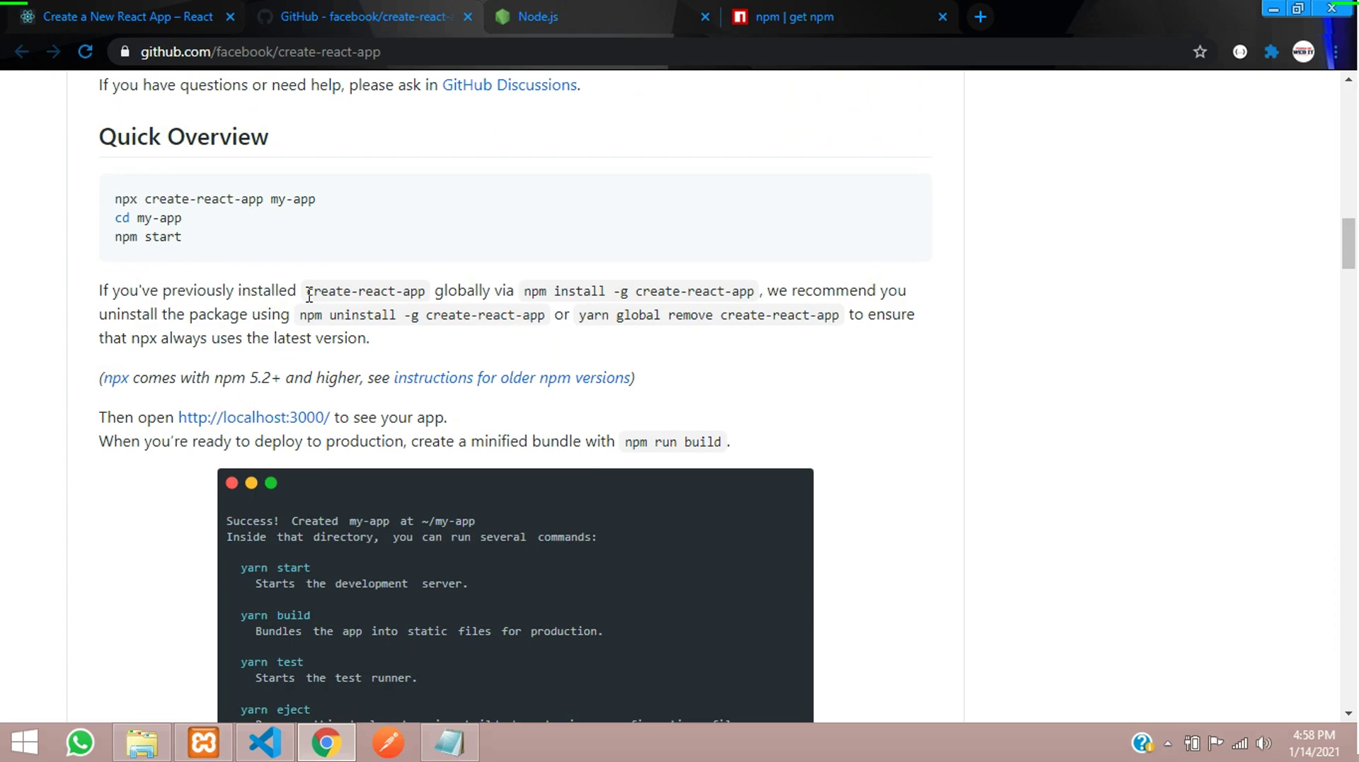
pyautogui.moveTo(309, 290); pyautogui.dragTo(427, 290)
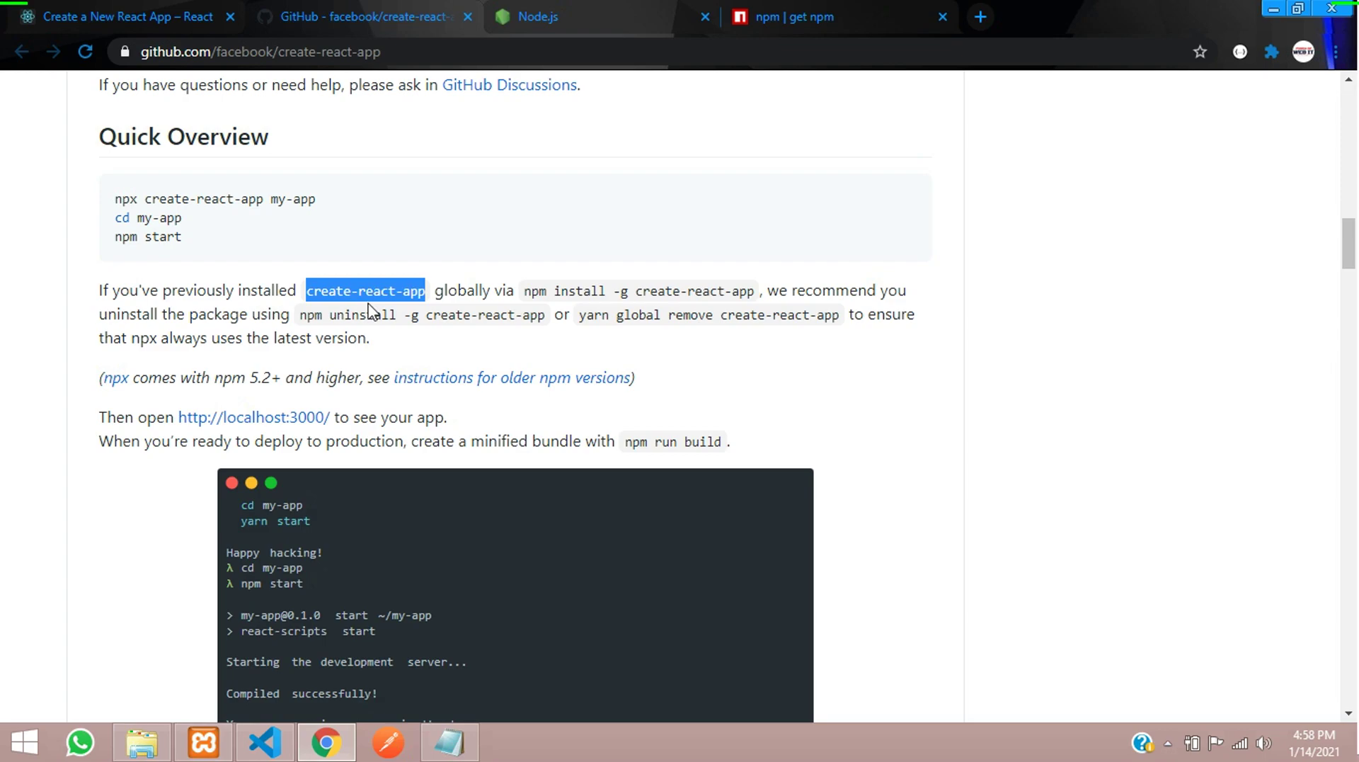
pyautogui.click(324, 283)
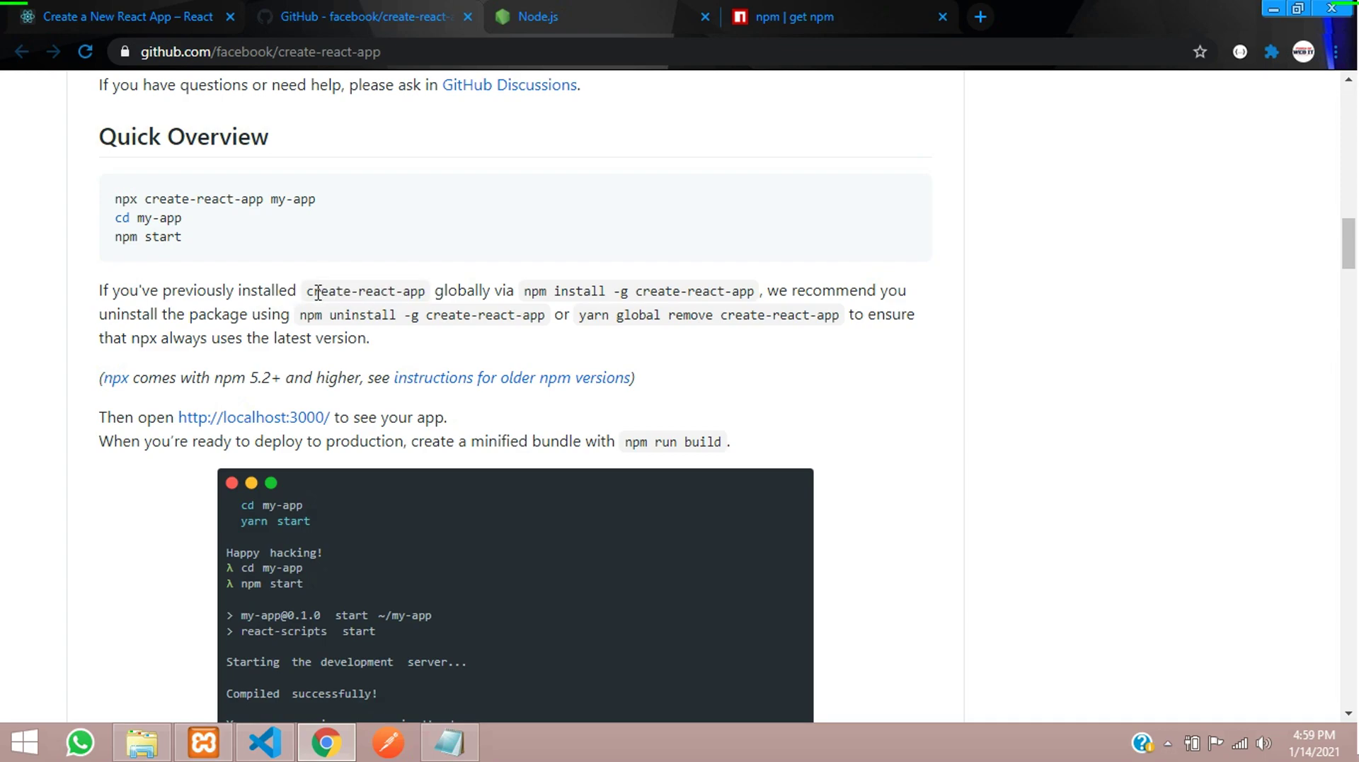
pyautogui.moveTo(310, 290); pyautogui.dragTo(417, 290)
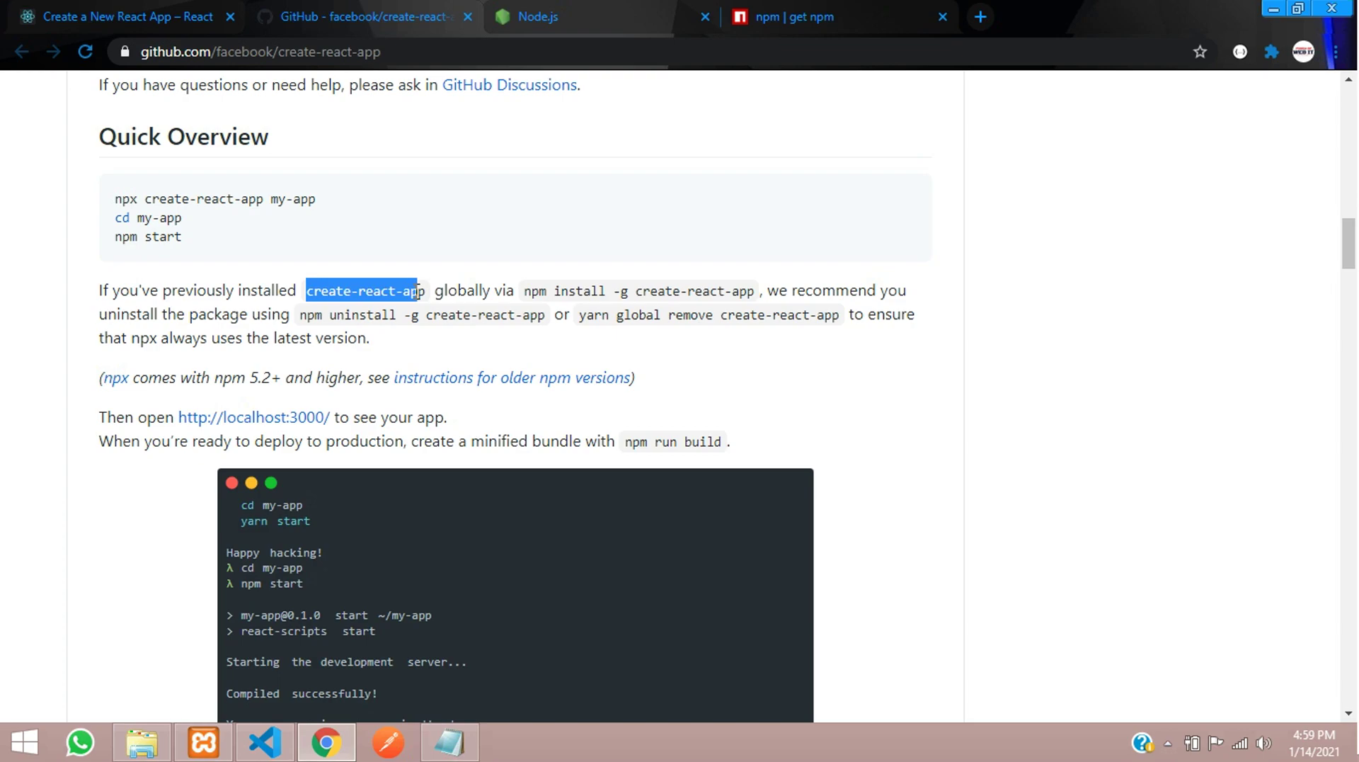
pyautogui.moveTo(530, 292); pyautogui.dragTo(714, 291)
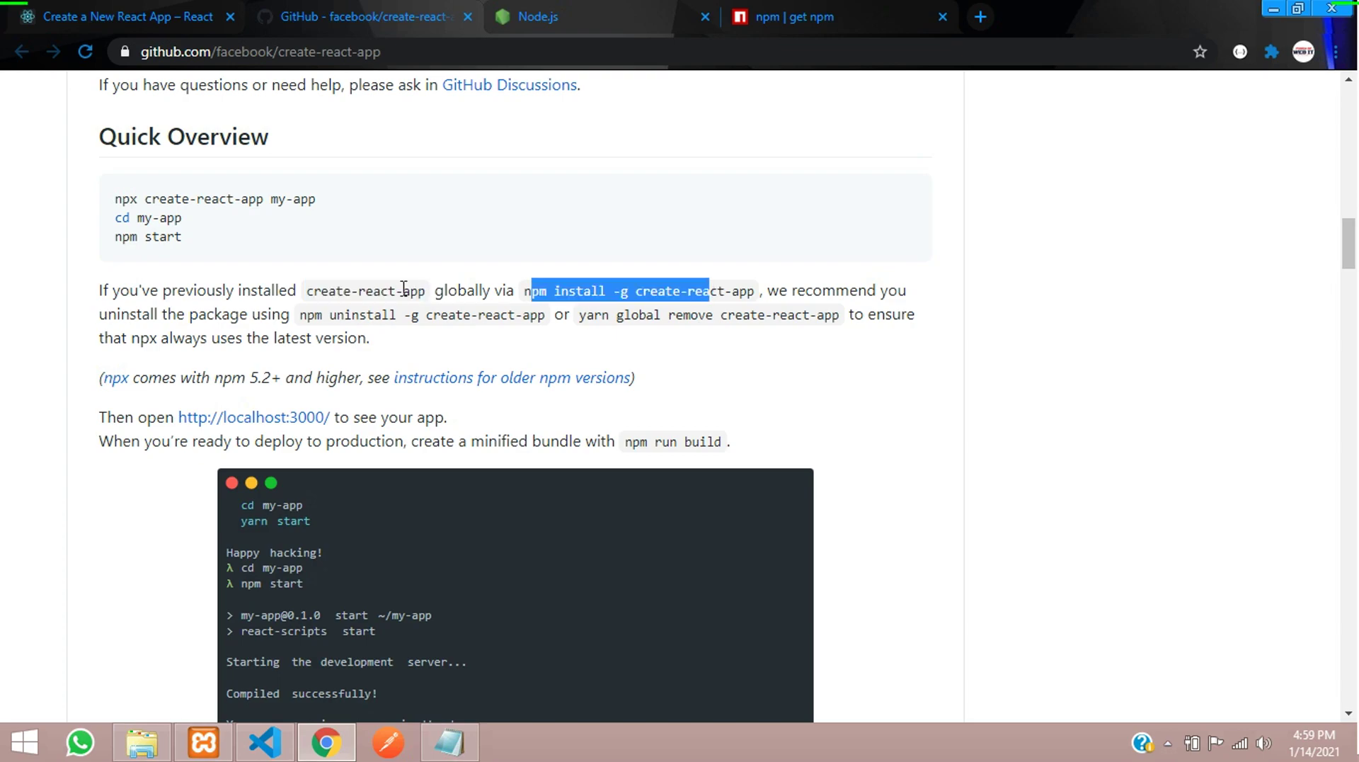
pyautogui.moveTo(428, 290); pyautogui.dragTo(306, 291)
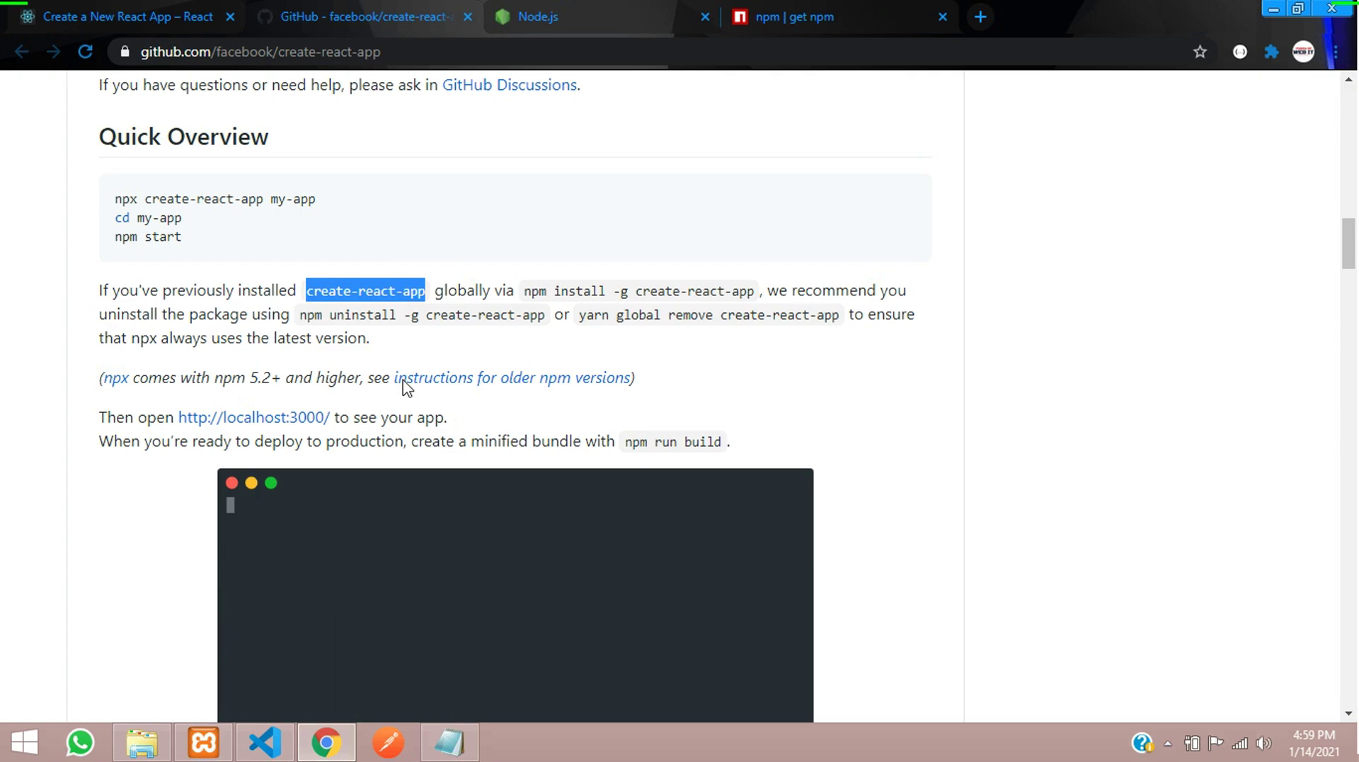
# - Switch to Visual Studio Code and write "Globally install react creating app:" as the item 4 heading
pyautogui.hotkey('alt', 'Tab')
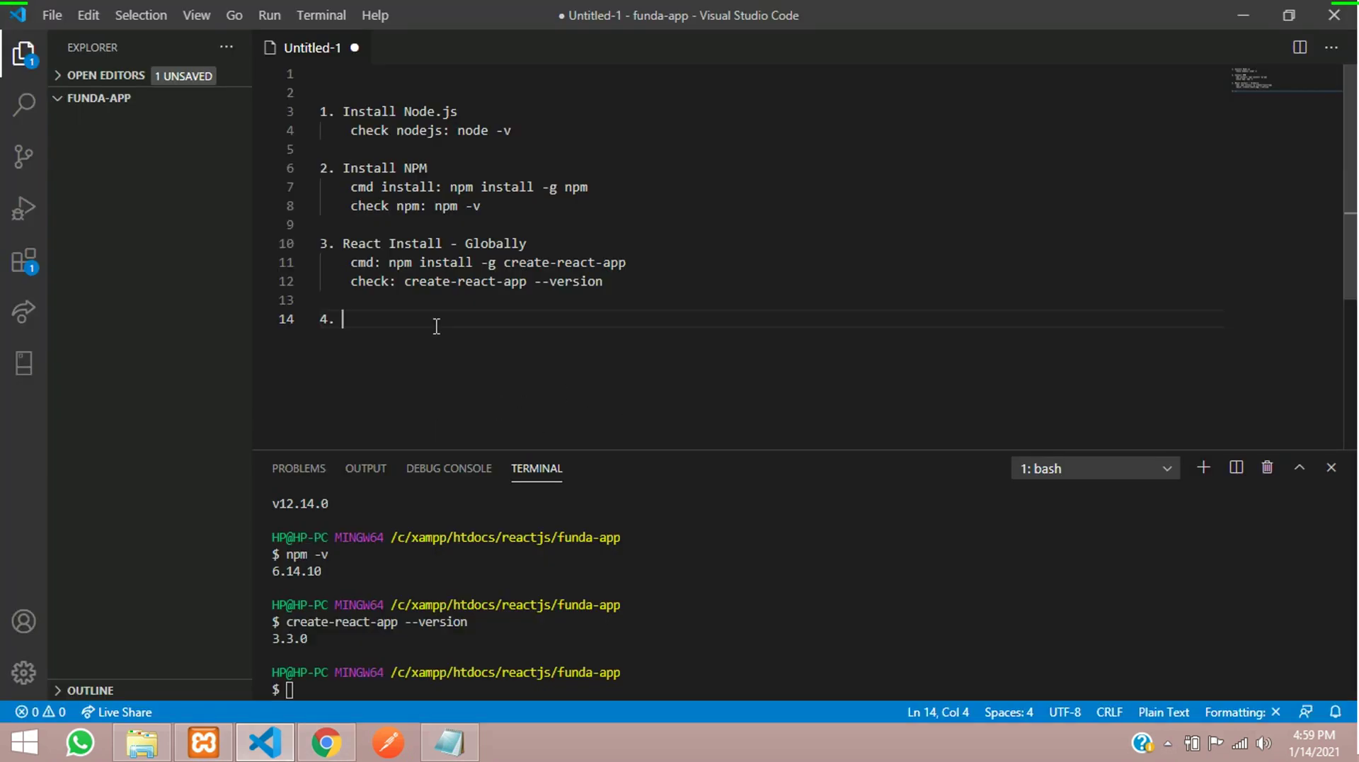
pyautogui.write('Globally')
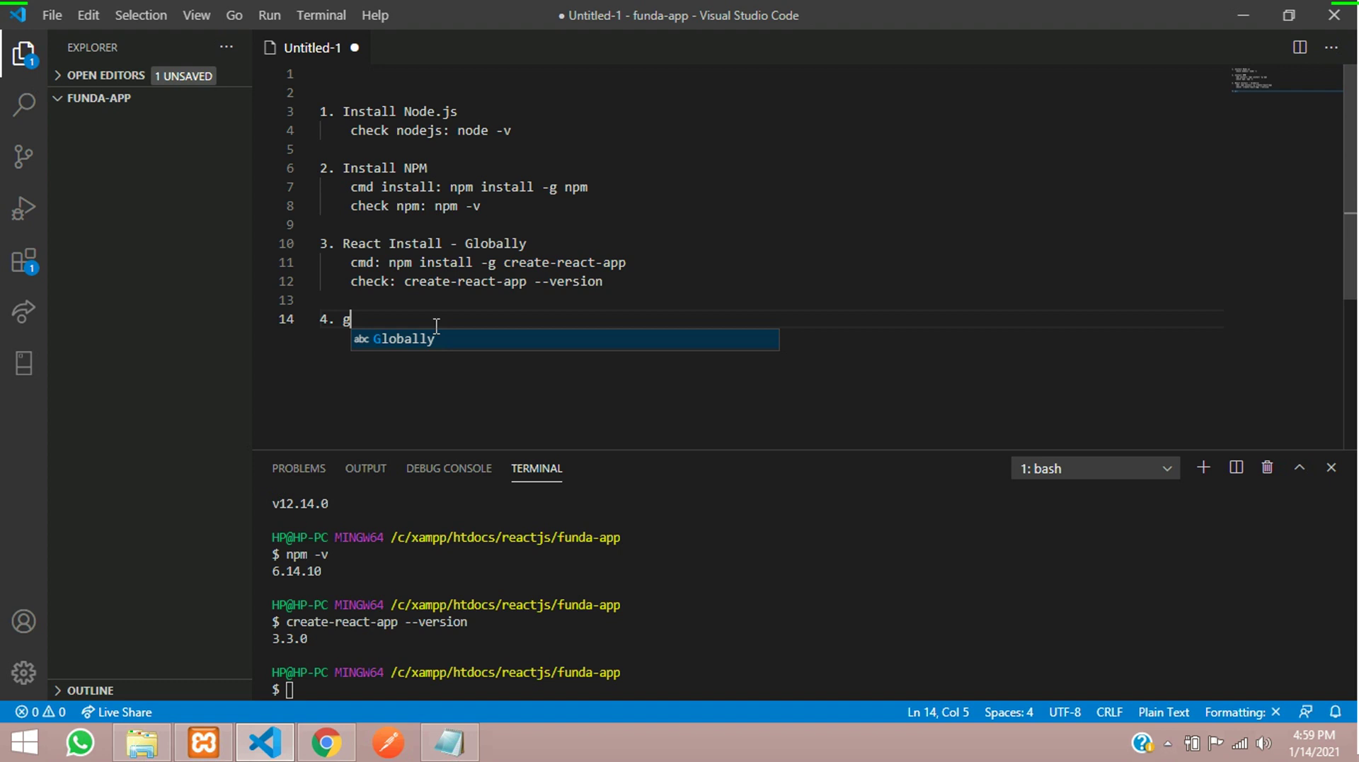
pyautogui.write(' install react')
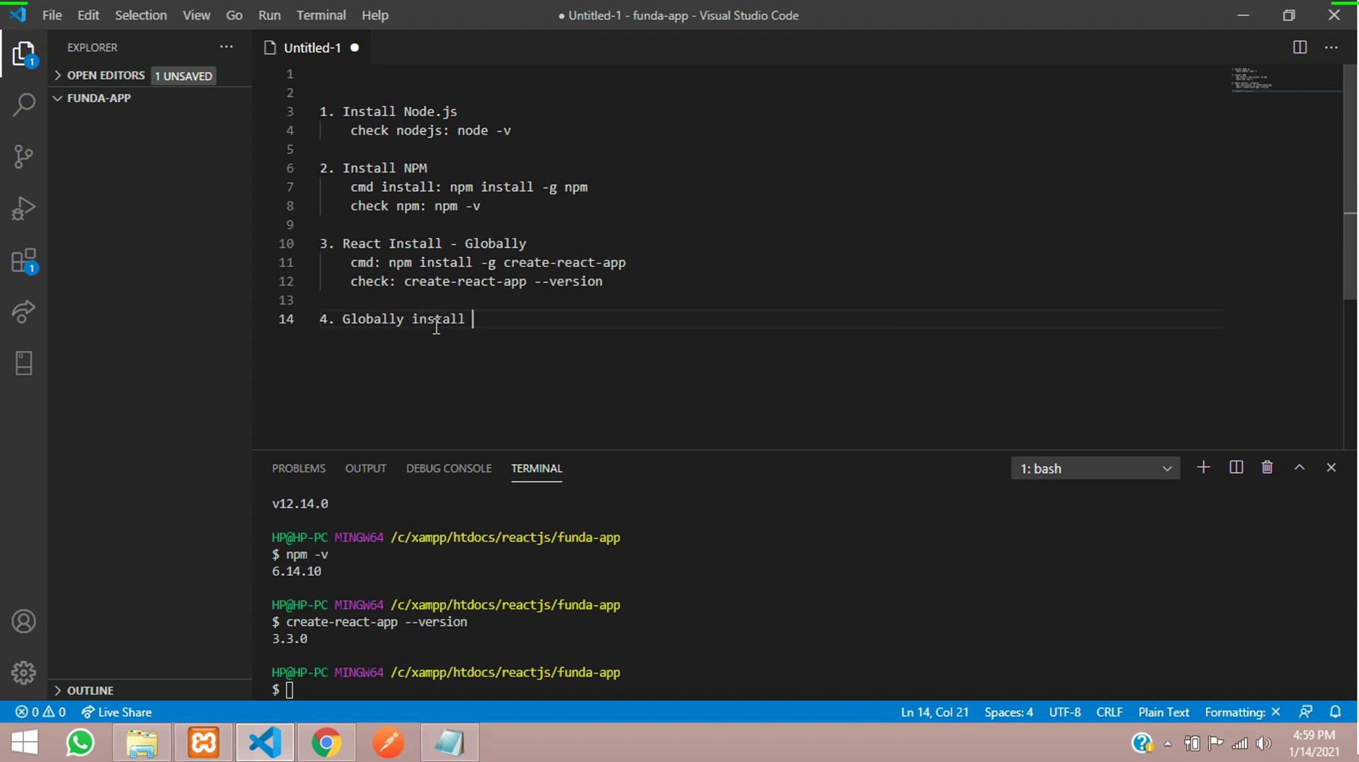
pyautogui.write('reat')
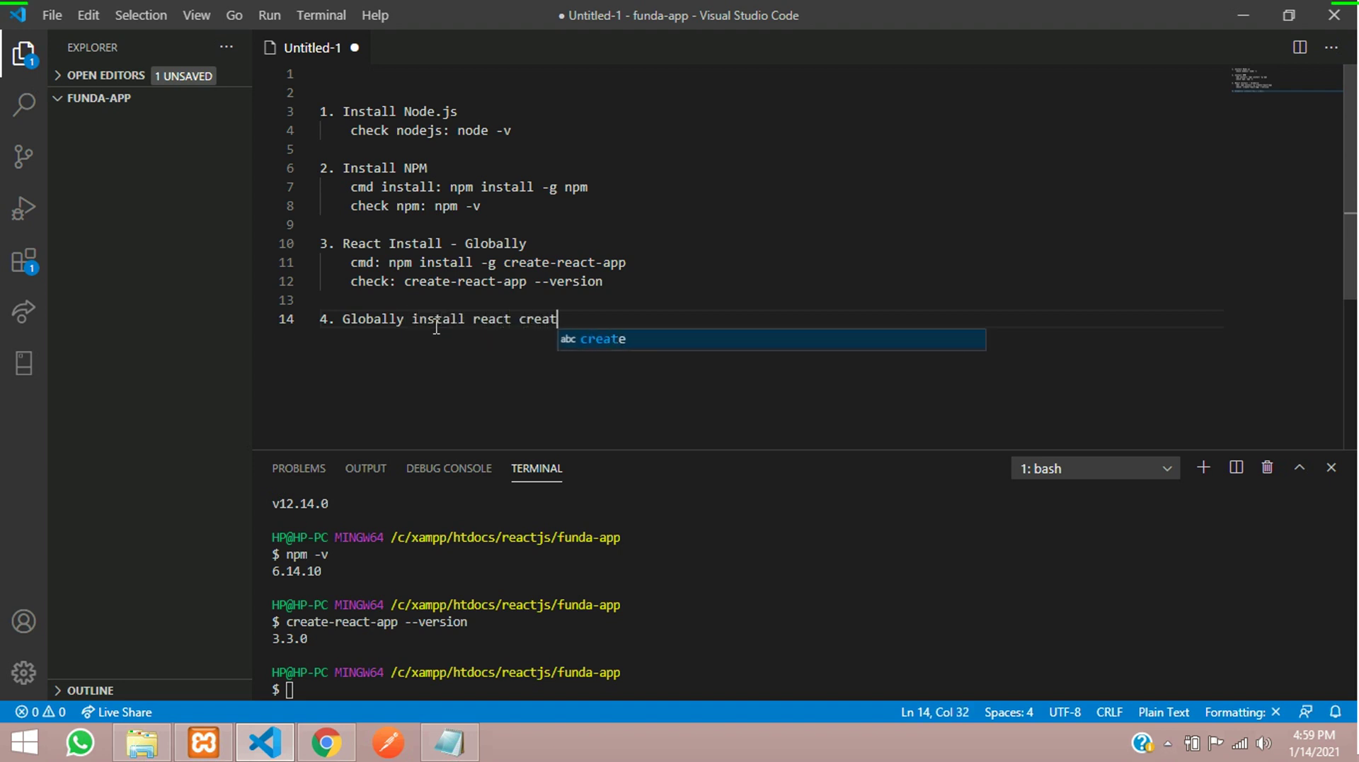
pyautogui.write('ing app:')
pyautogui.press('Return')
# - Add the indented line "cmd: create-react-app fundaa-app" below the item 4 heading
pyautogui.write('create-react-app')
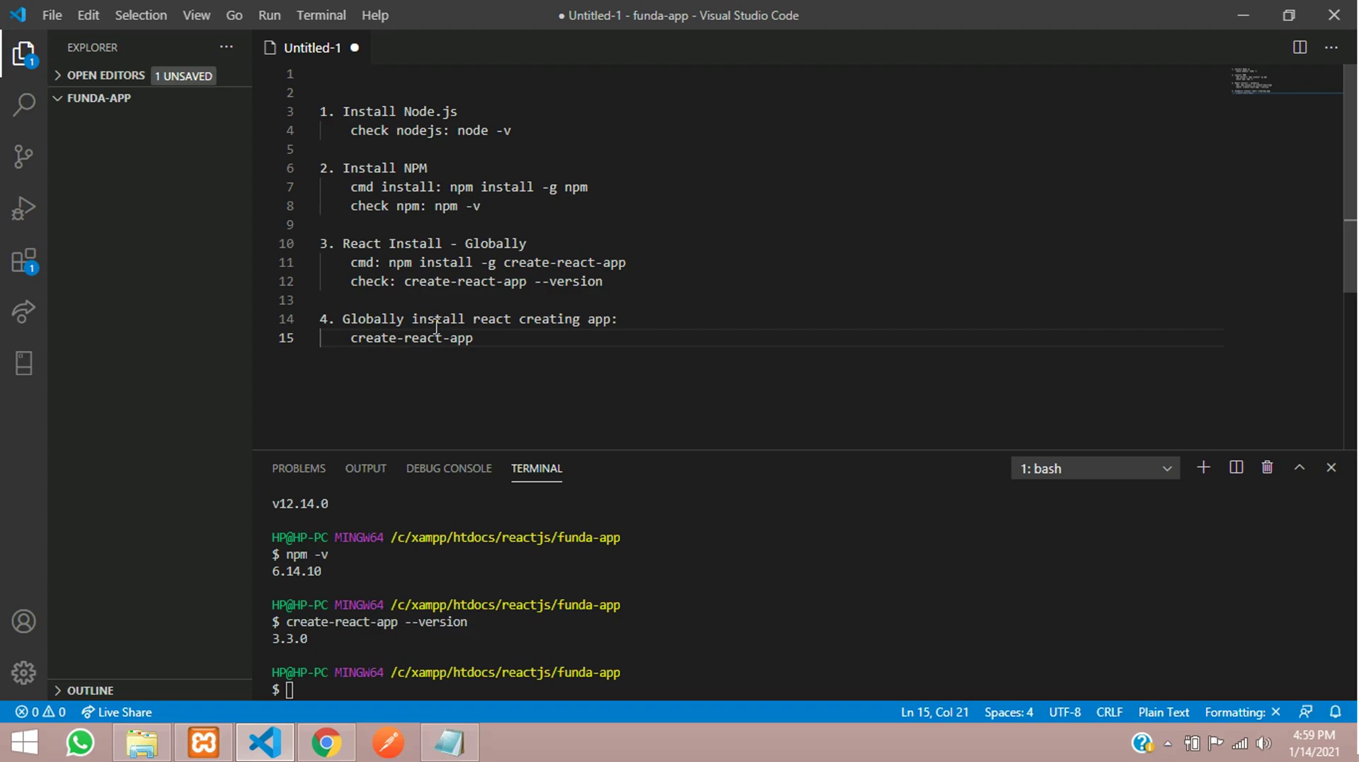
pyautogui.hotkey('ctrl', 'Left')
pyautogui.hotkey('ctrl', 'Left')
pyautogui.press('Left')
pyautogui.hotkey('ctrl', 'Left')
pyautogui.write('cmd:')
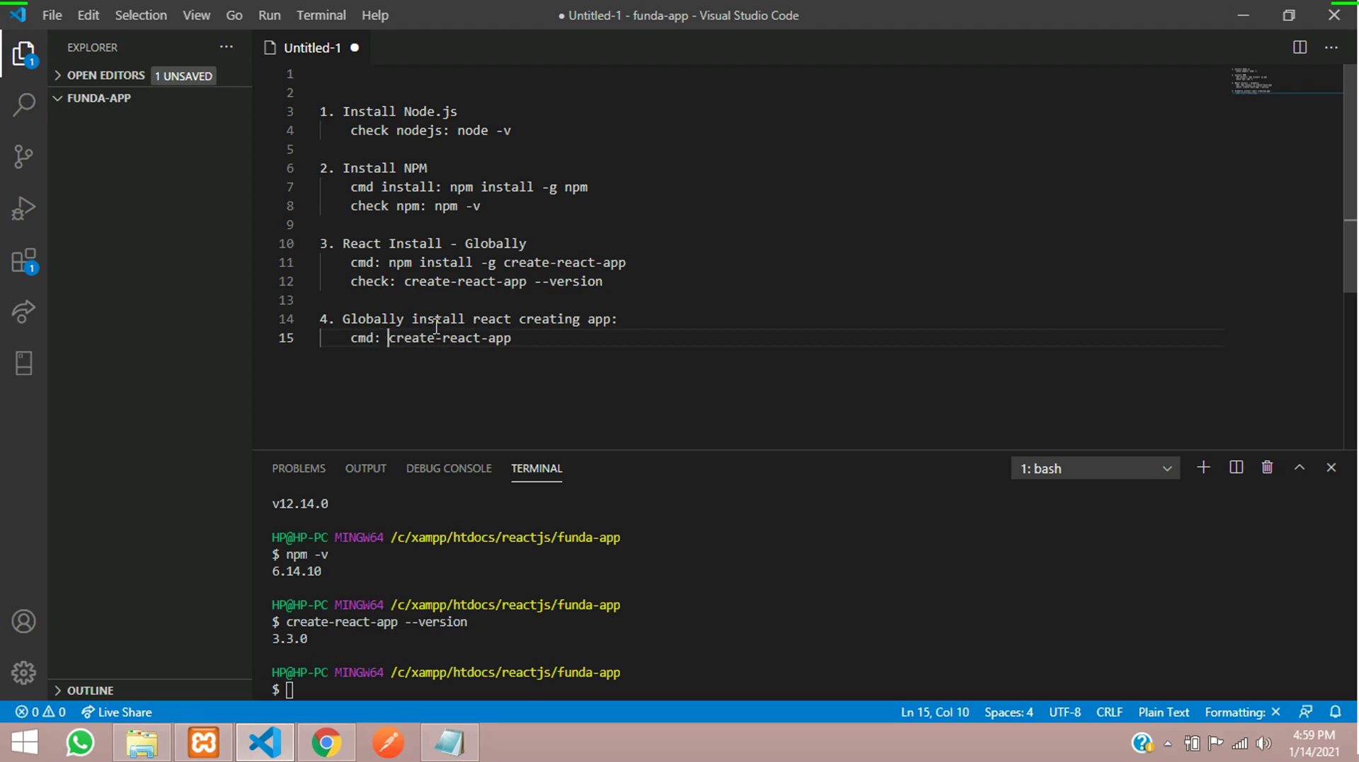
pyautogui.click(575, 334)
pyautogui.write('fundaa-app')
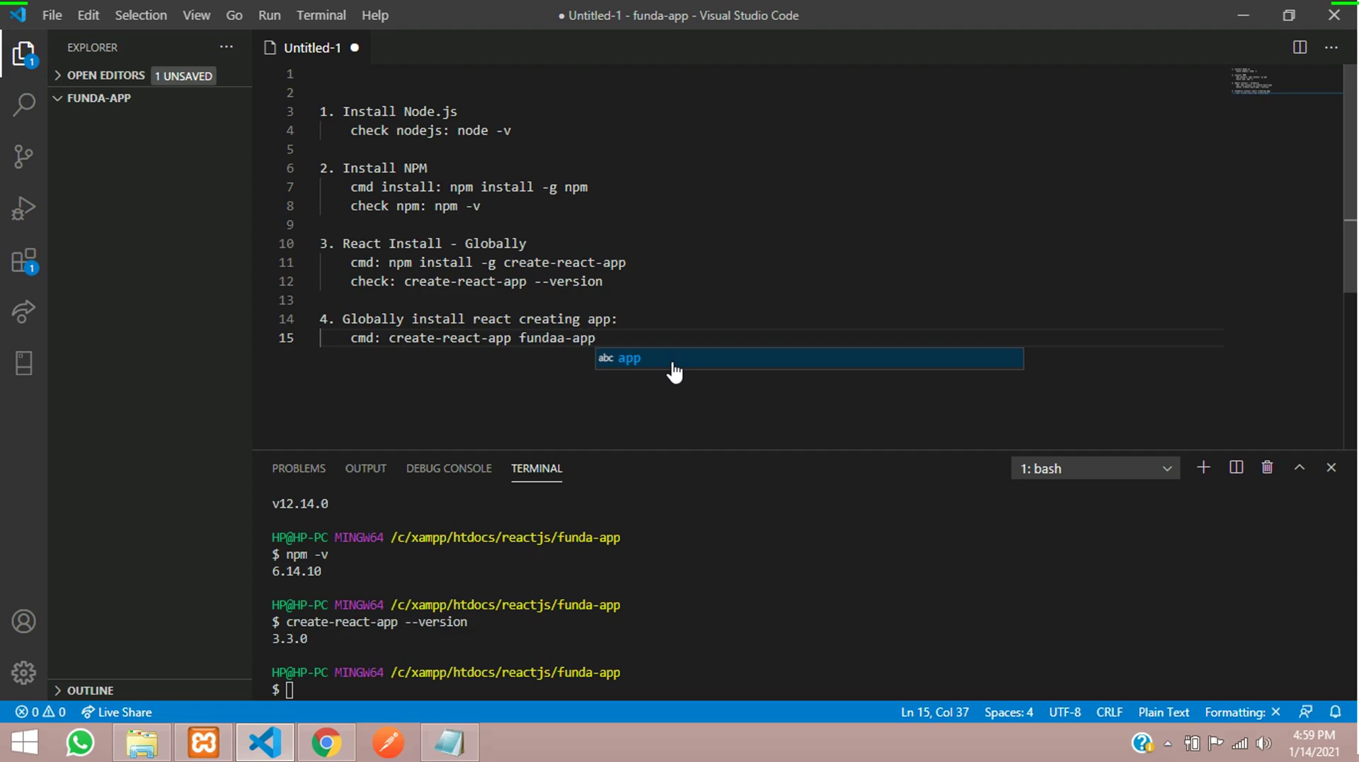
pyautogui.hotkey('ctrl', 's')
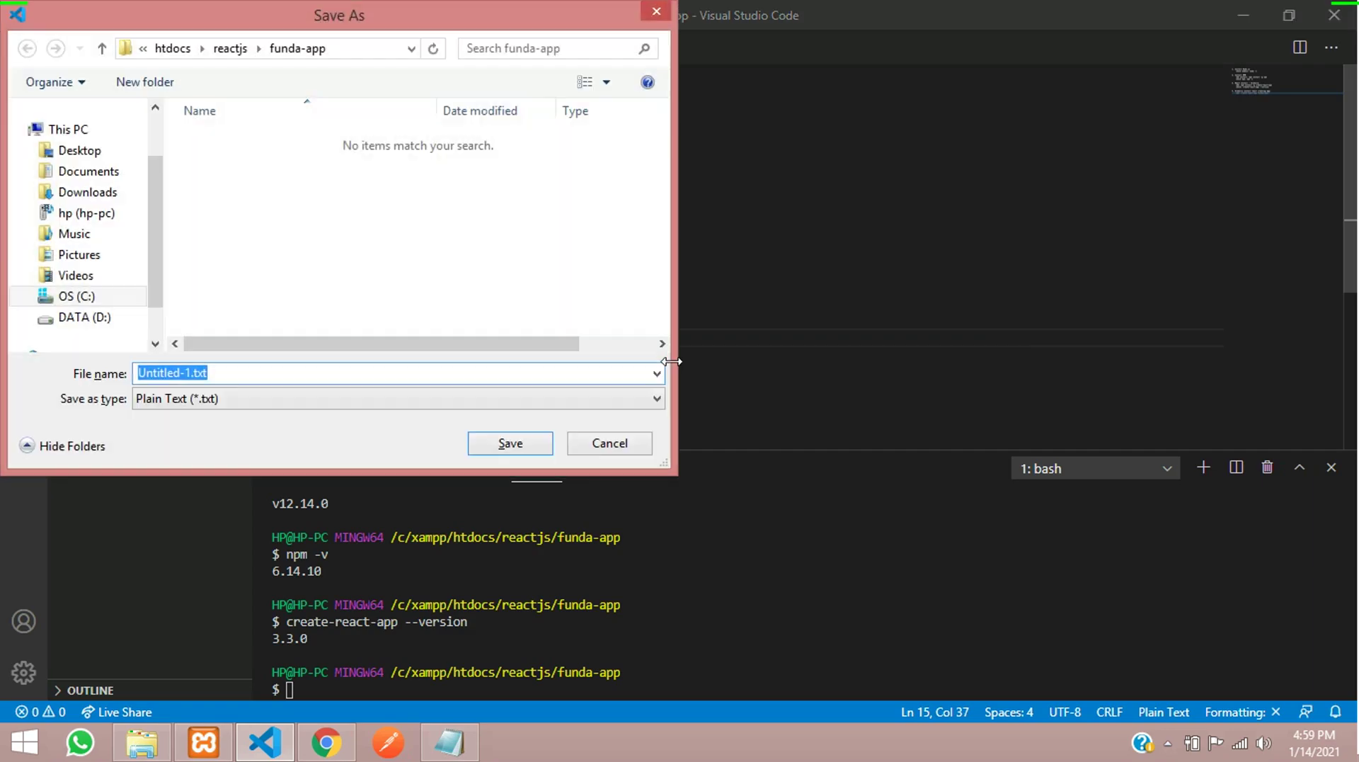
pyautogui.click(608, 443)
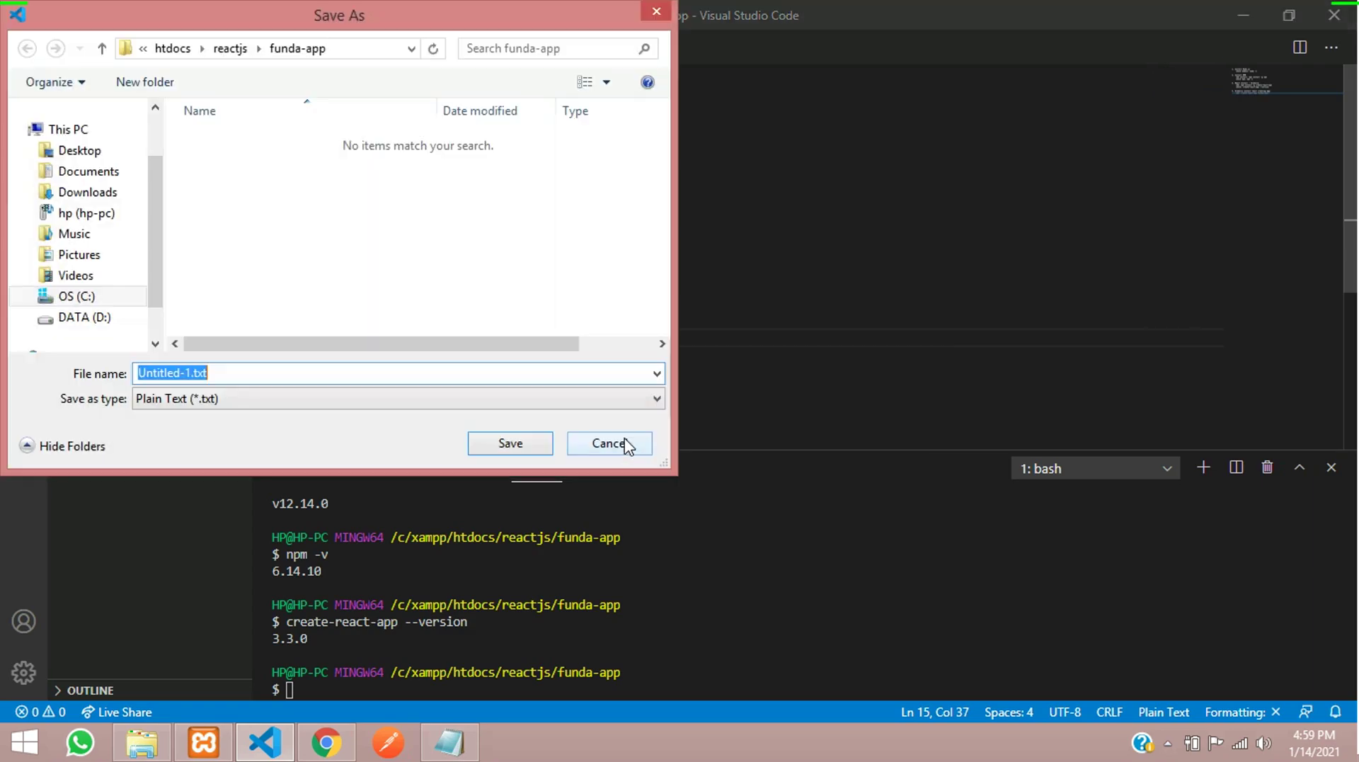
pyautogui.click(608, 443)
# - Add three blank lines below the create-react-app fundaa-app command and review the item 4 text
pyautogui.press('Return')
pyautogui.press('Return')
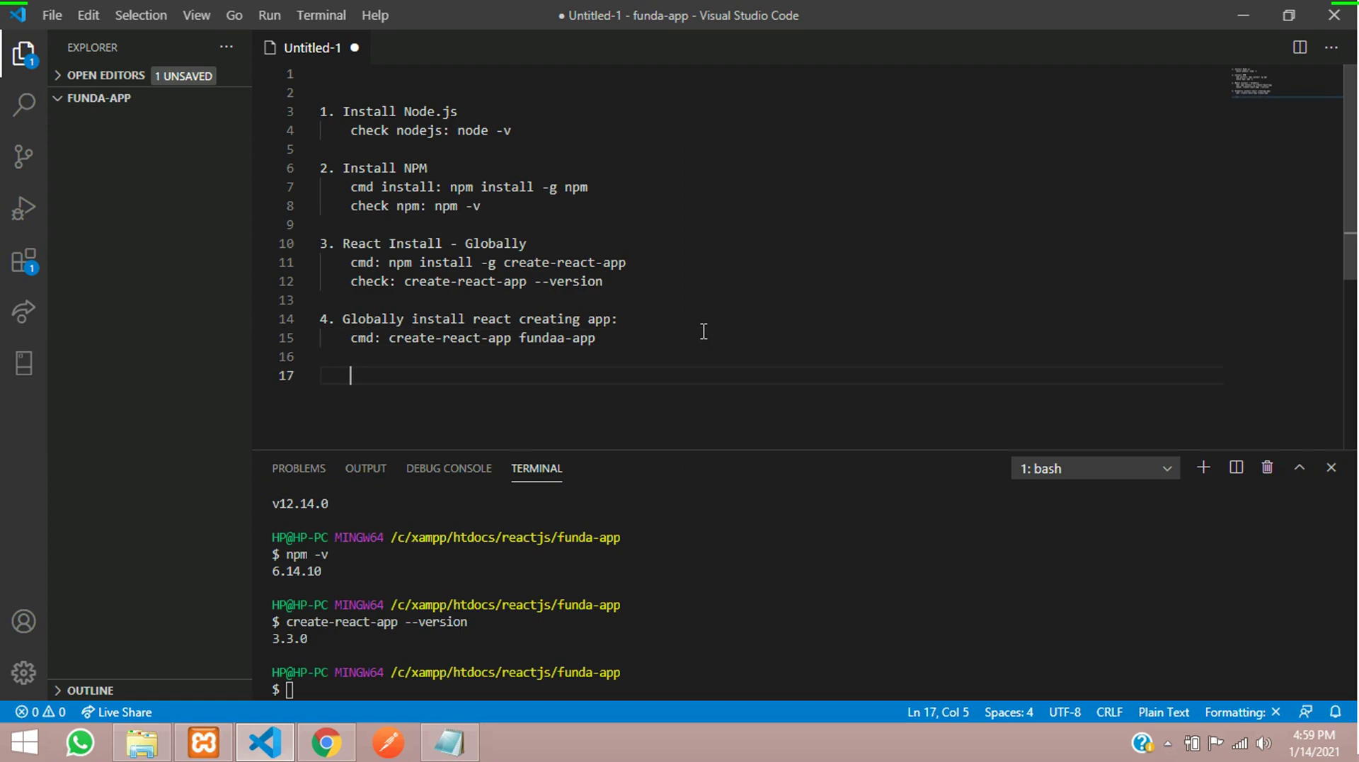
pyautogui.click(679, 337)
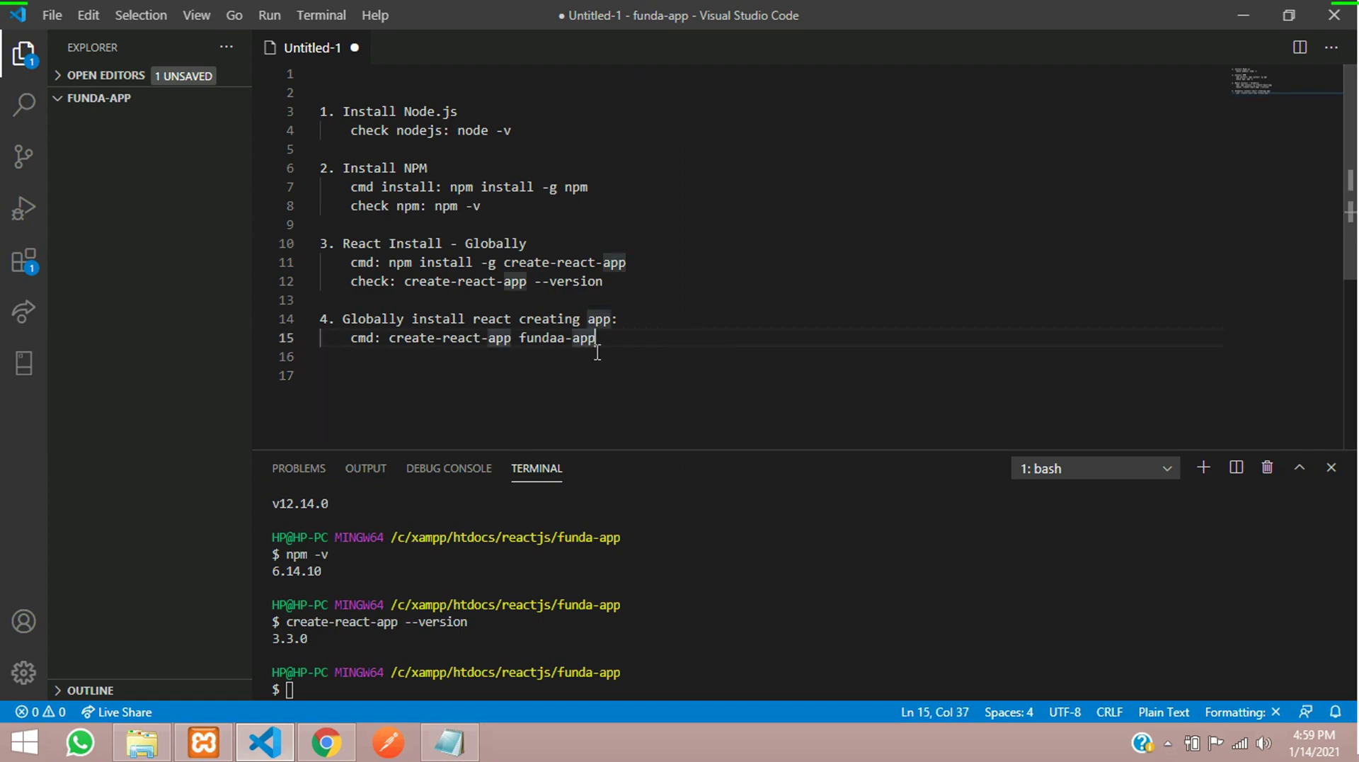
pyautogui.moveTo(599, 338); pyautogui.dragTo(329, 319)
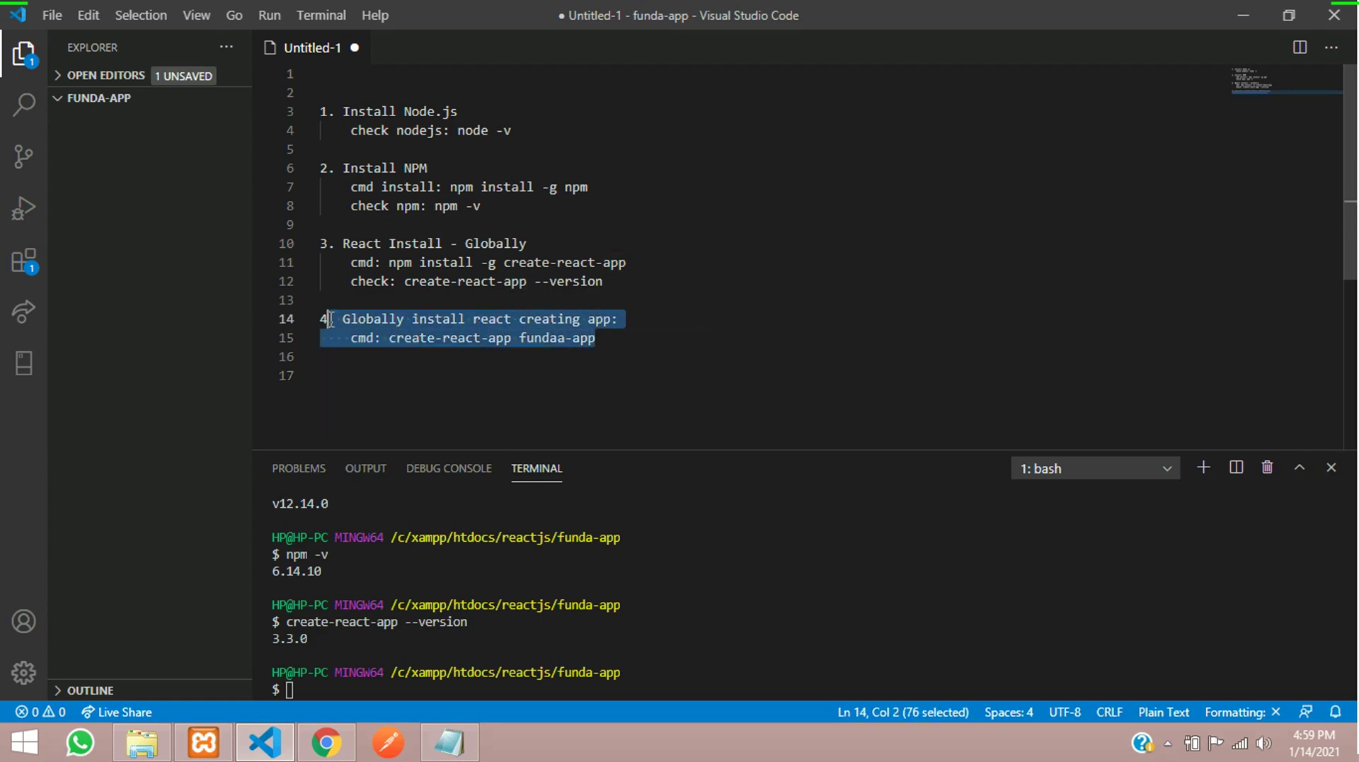
pyautogui.click(663, 359)
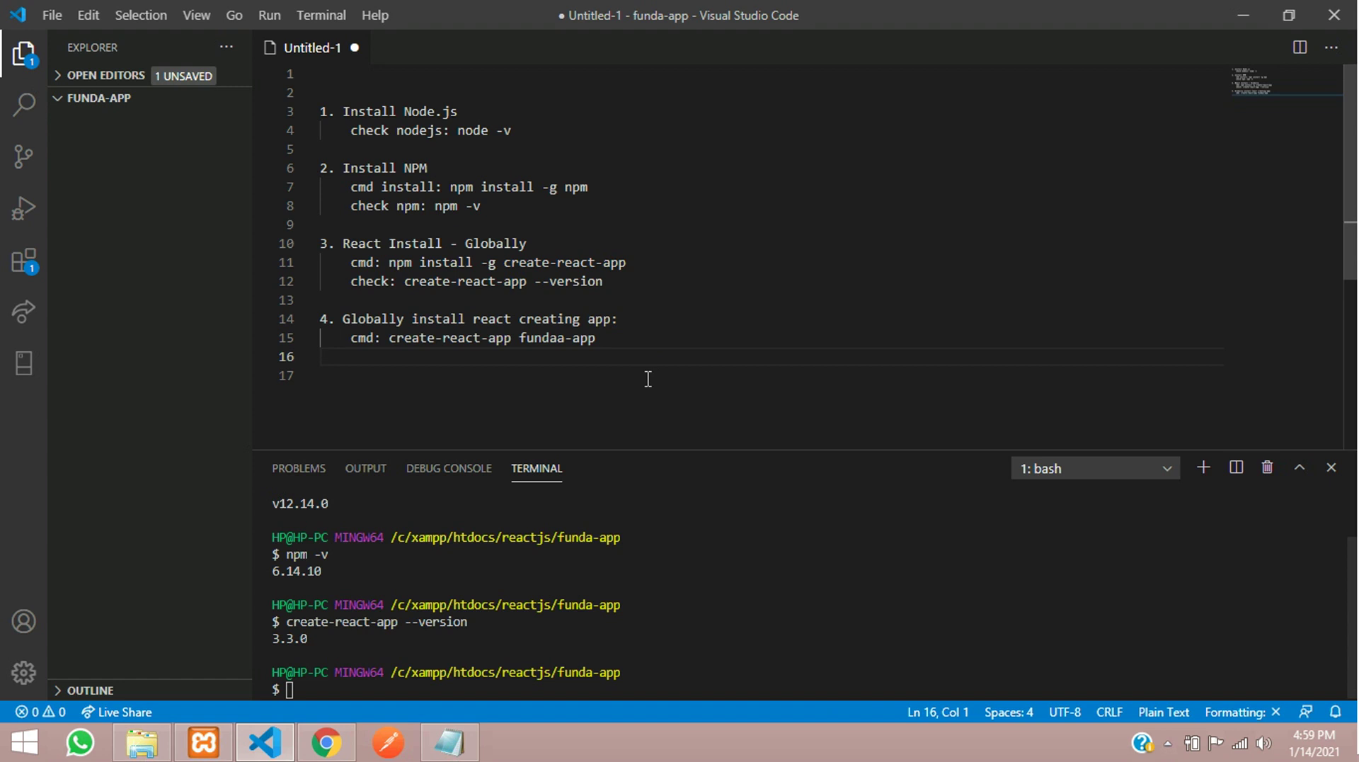
pyautogui.press('Return')
pyautogui.moveTo(387, 341); pyautogui.dragTo(616, 337)
pyautogui.click(615, 337)
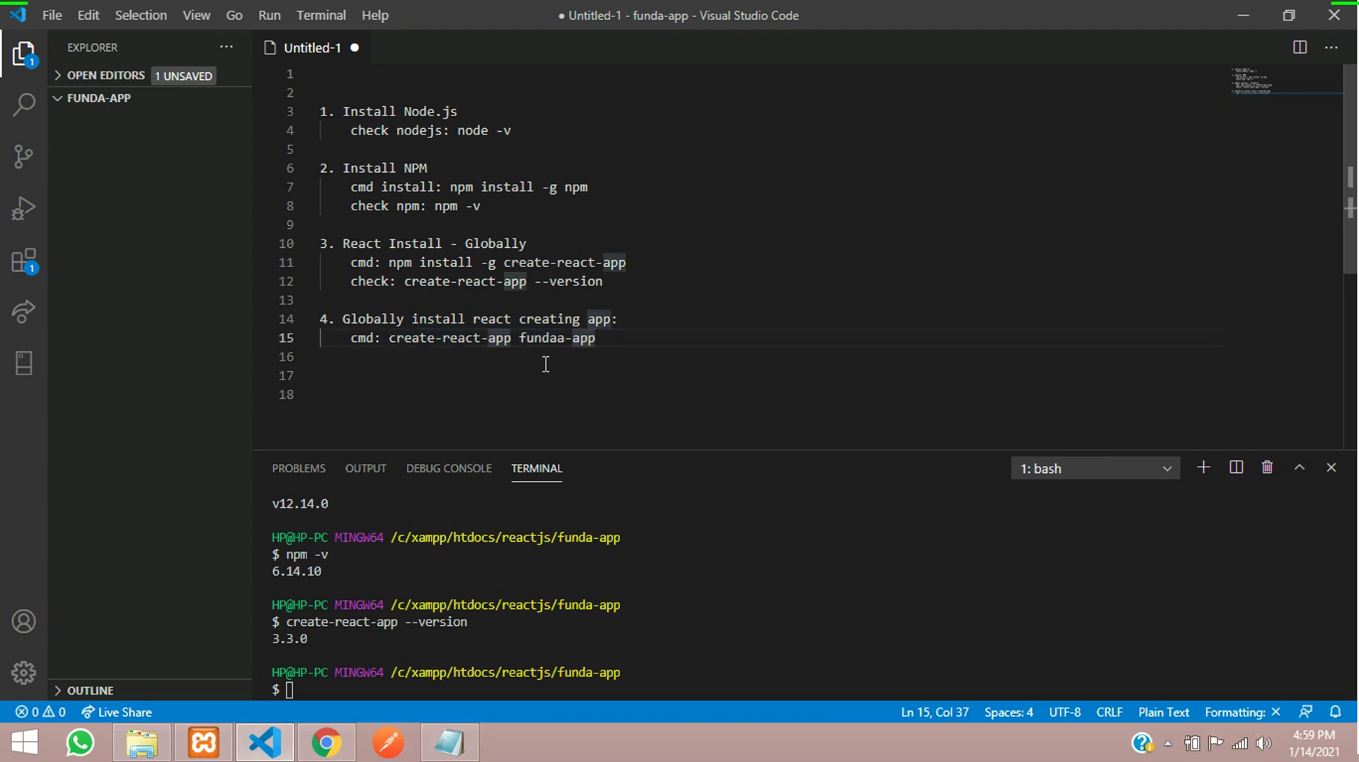
# - Add the alternative command line "cmd: npm init react-app funda-app" directly below the create-react-app command in item 4
pyautogui.press('Return')
pyautogui.write('cmd: npm init')
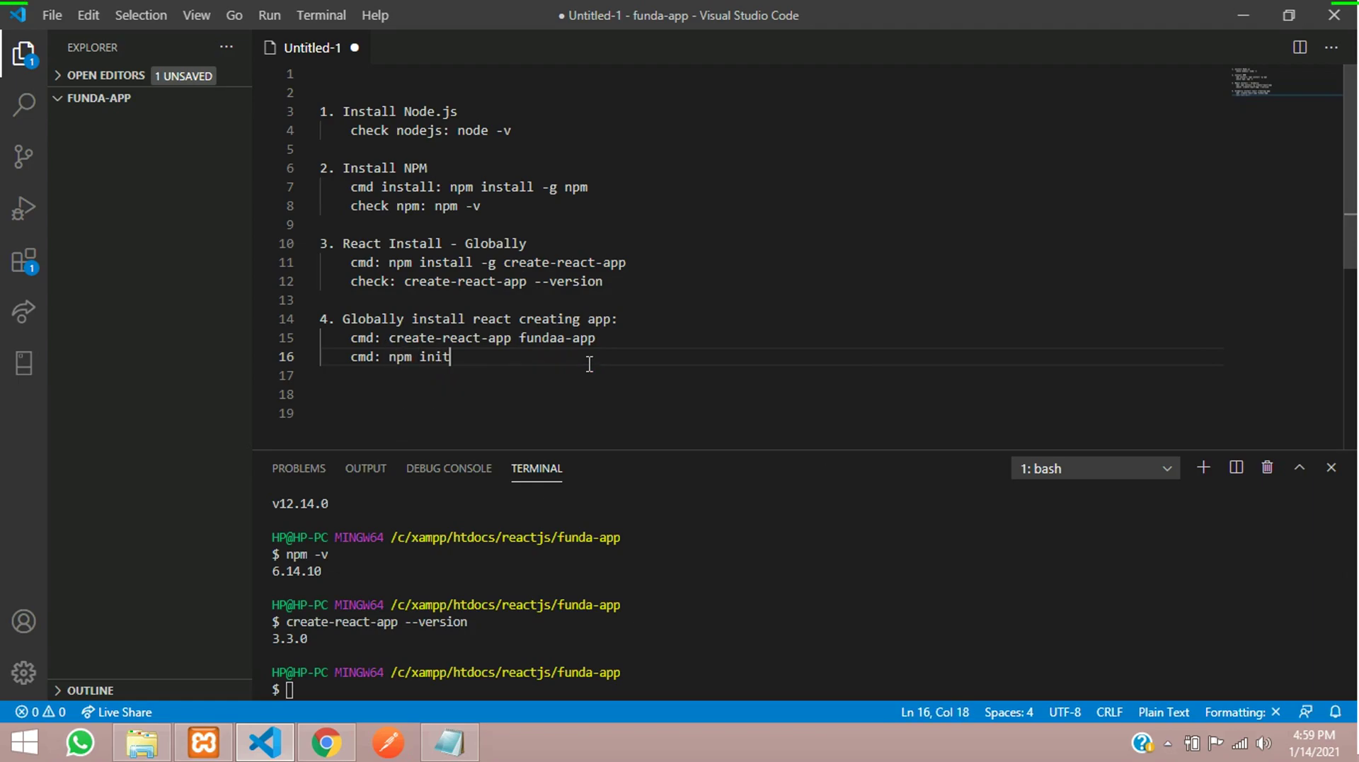
pyautogui.write(' react-')
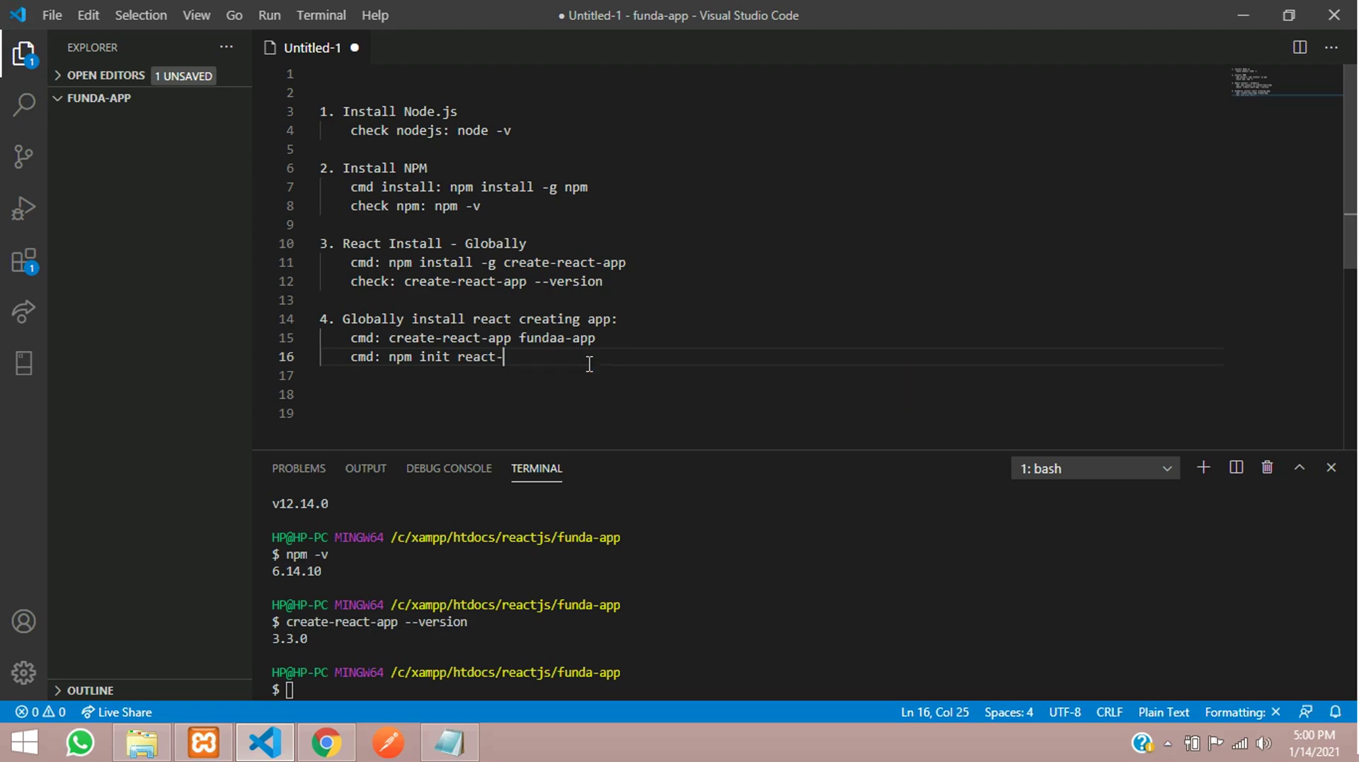
pyautogui.write('app funda')
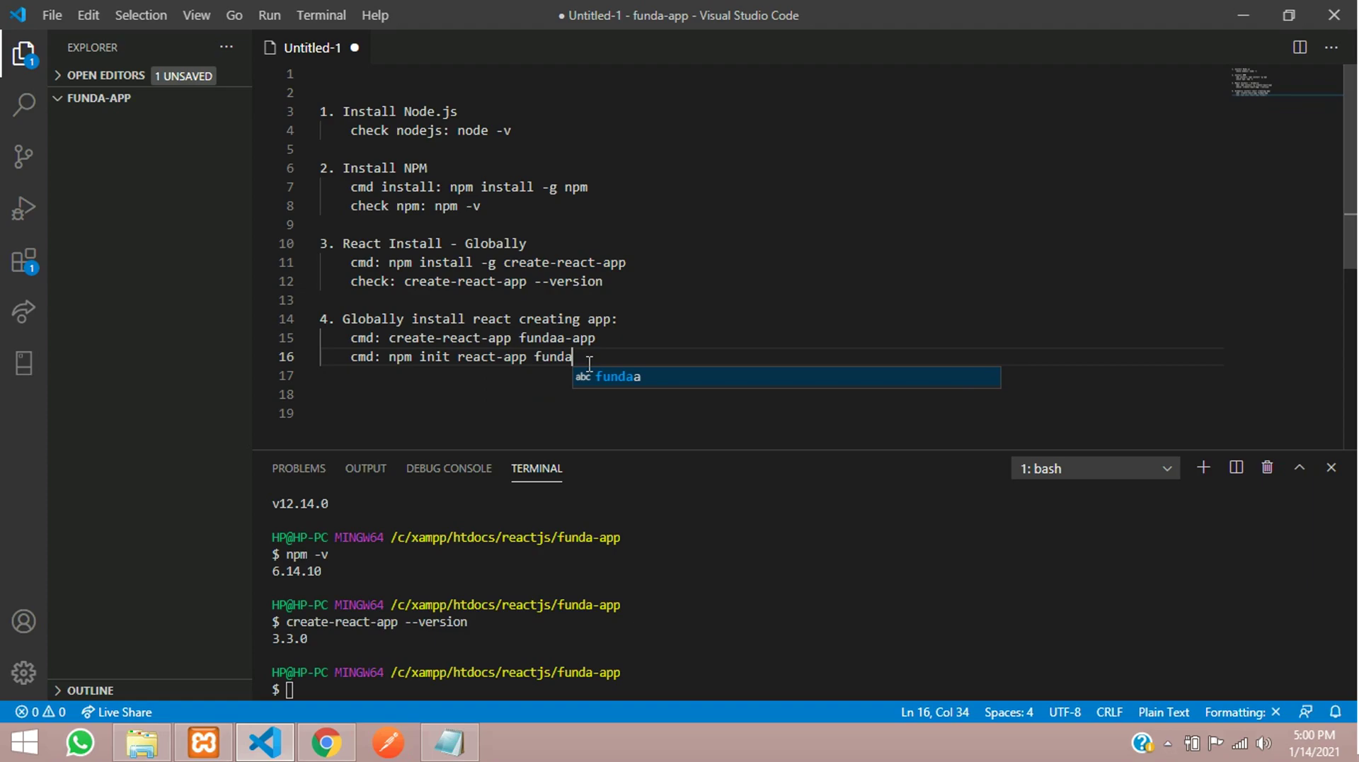
pyautogui.write('-app')
pyautogui.hotkey('ctrl', 'shift', 'Left')
pyautogui.hotkey('ctrl', 'shift', 'Left')
pyautogui.hotkey('ctrl', 'shift', 'Left')
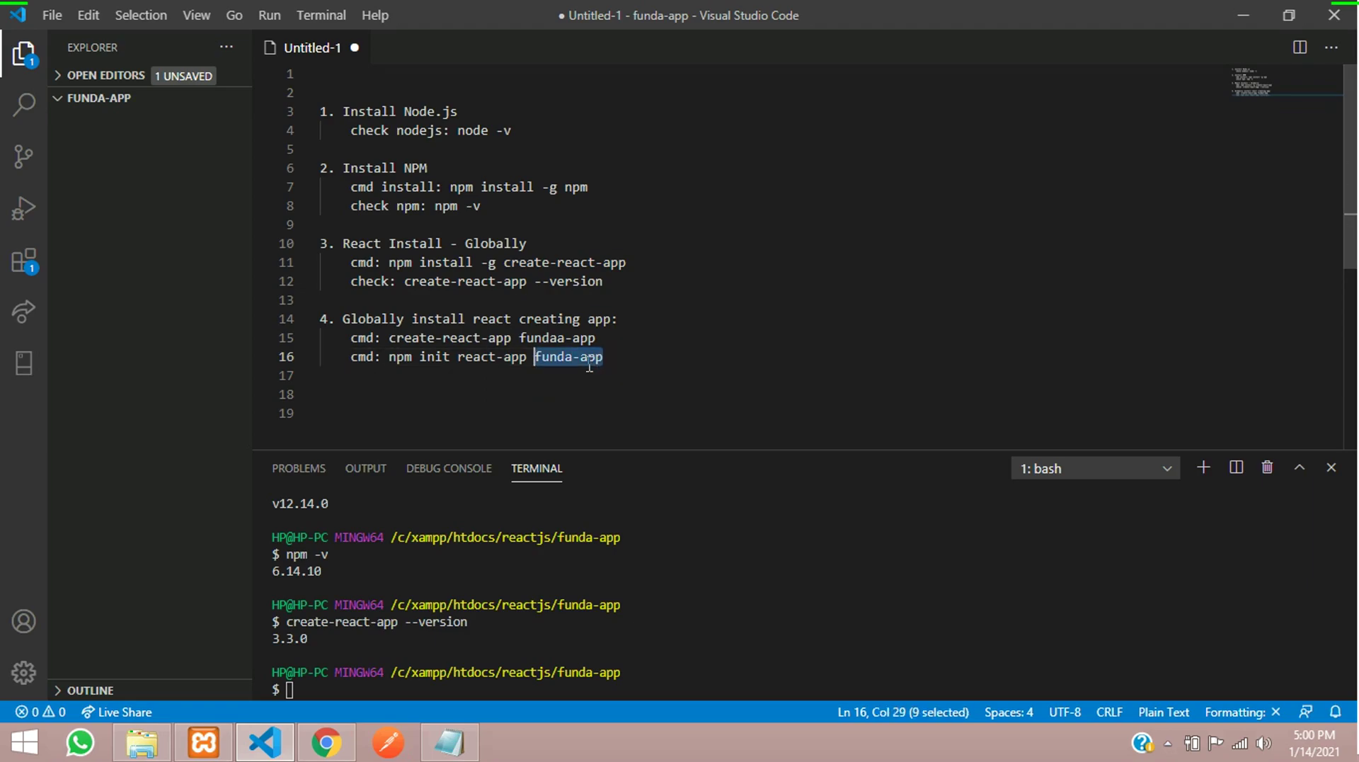
pyautogui.press('Right')
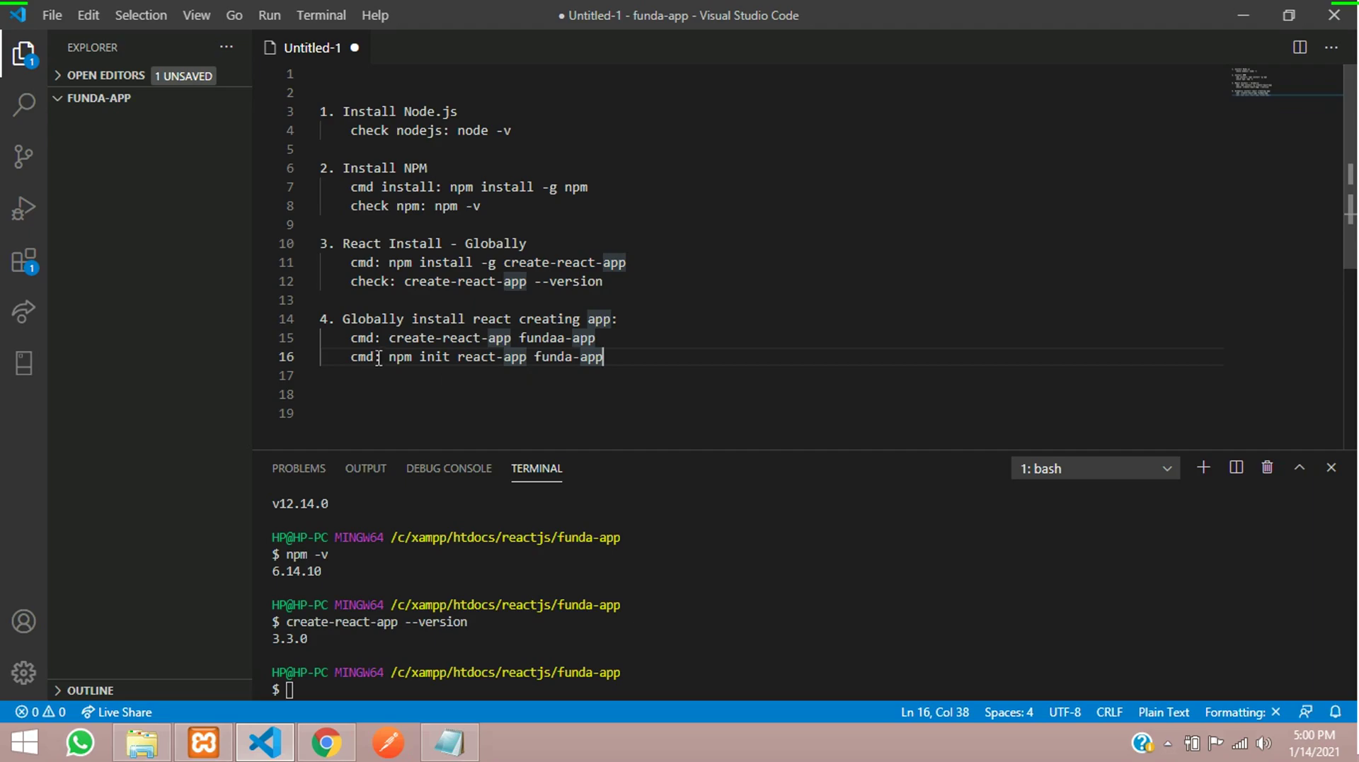
# - Add two blank lines below the npm init command and highlight the text of items 3 and 4 for review
pyautogui.moveTo(398, 358); pyautogui.dragTo(625, 358)
pyautogui.click(625, 358)
pyautogui.press('Return')
pyautogui.press('Return')
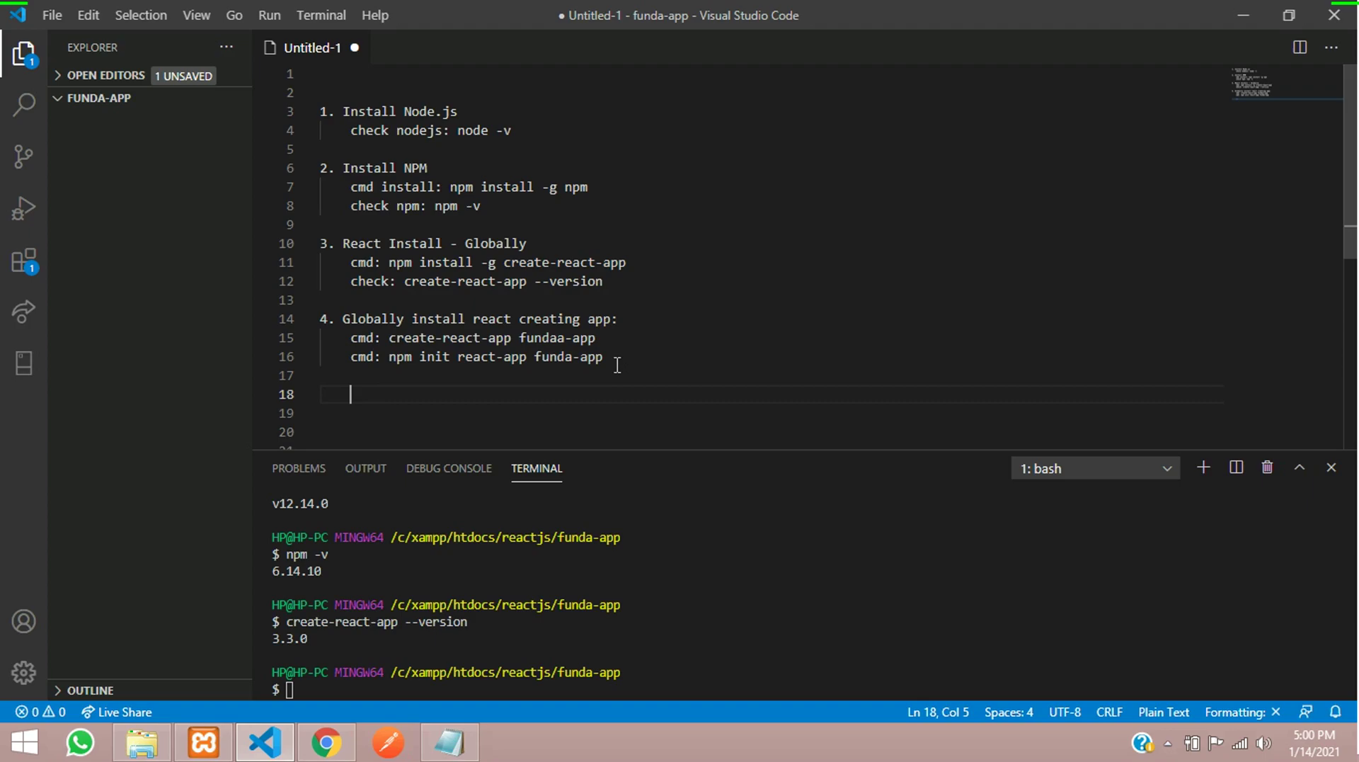
pyautogui.click(617, 365)
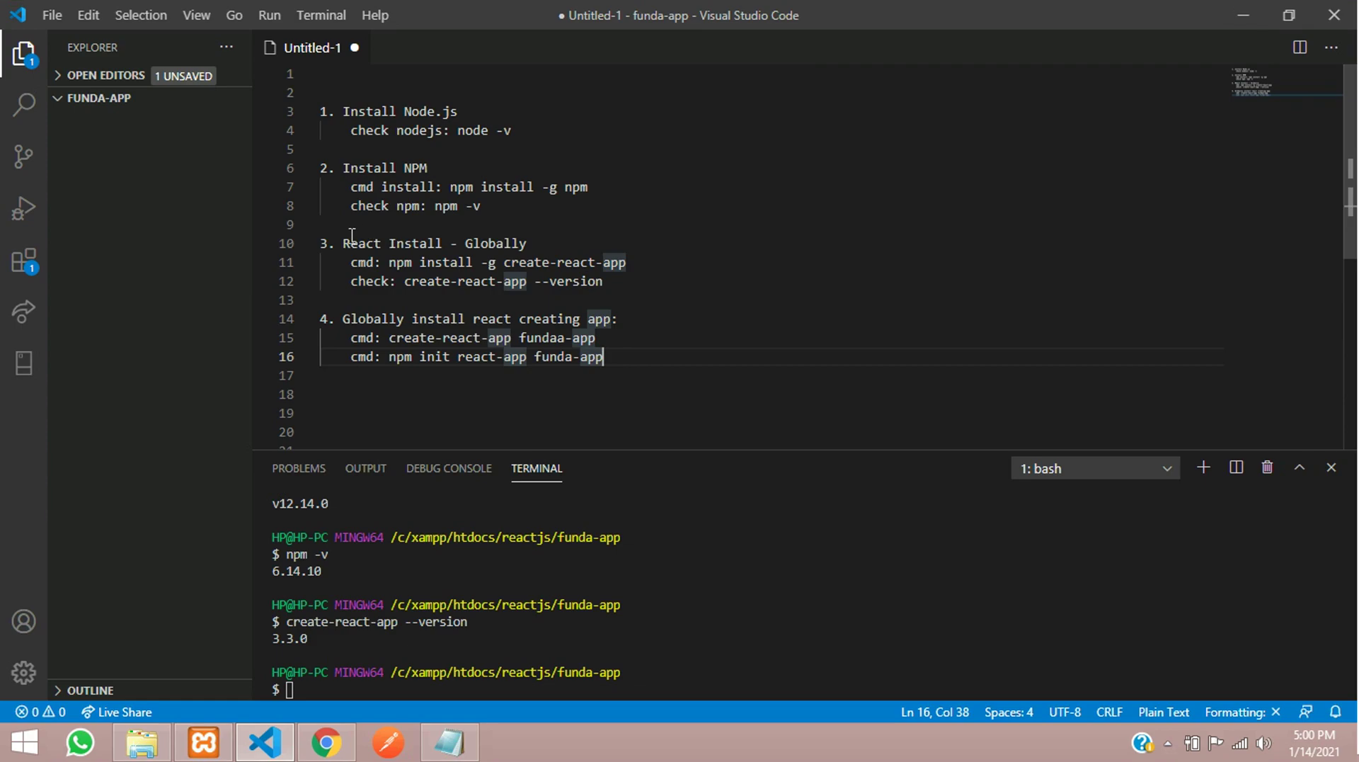
pyautogui.moveTo(344, 242); pyautogui.dragTo(506, 375)
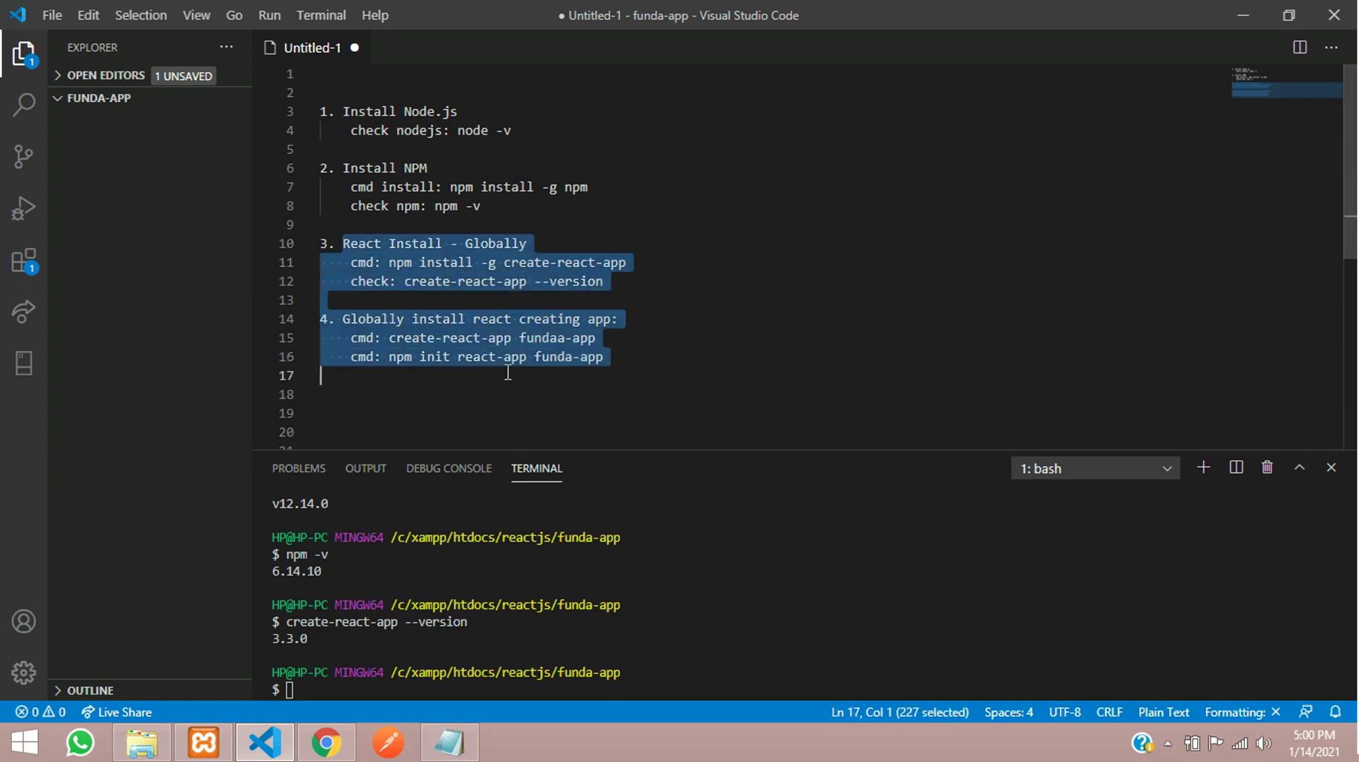
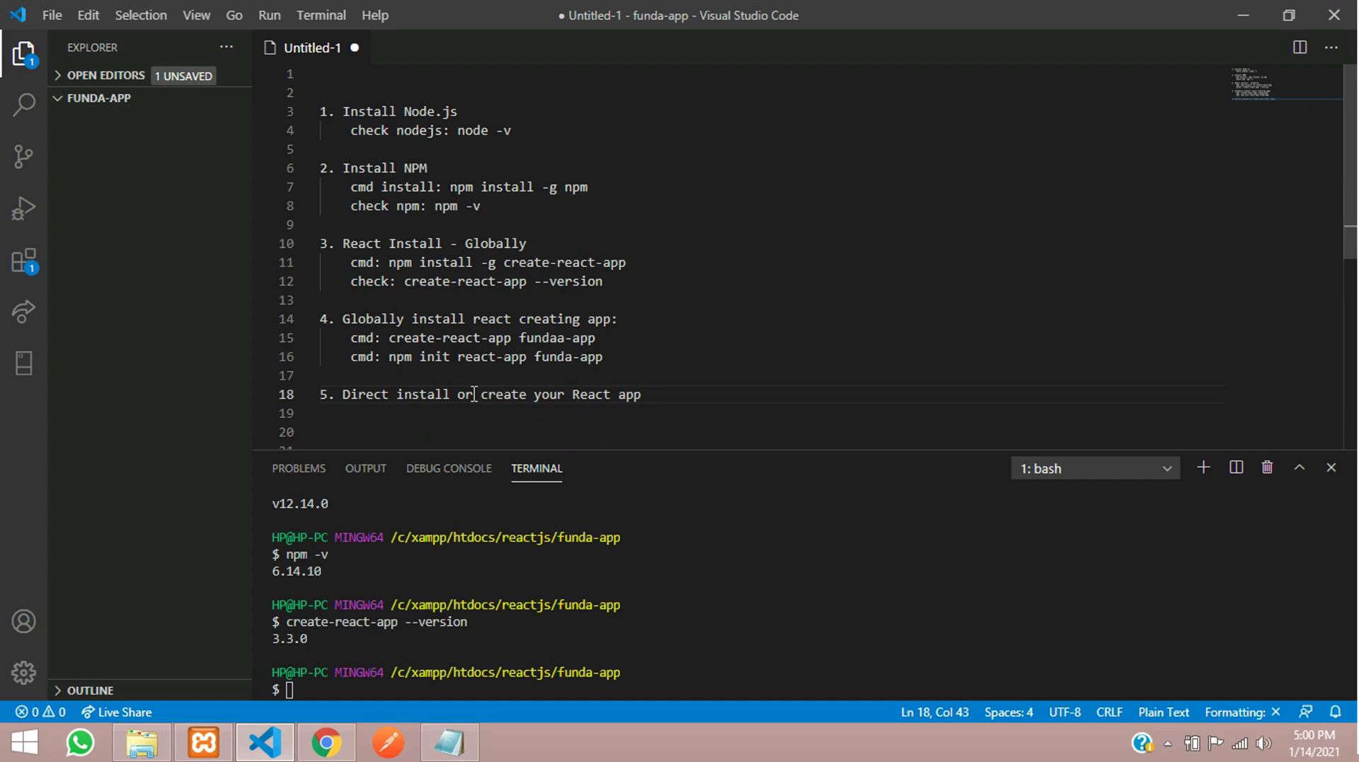
# - Start an indented "cmd:" line below the item 5 heading on direct install
pyautogui.press('Return')
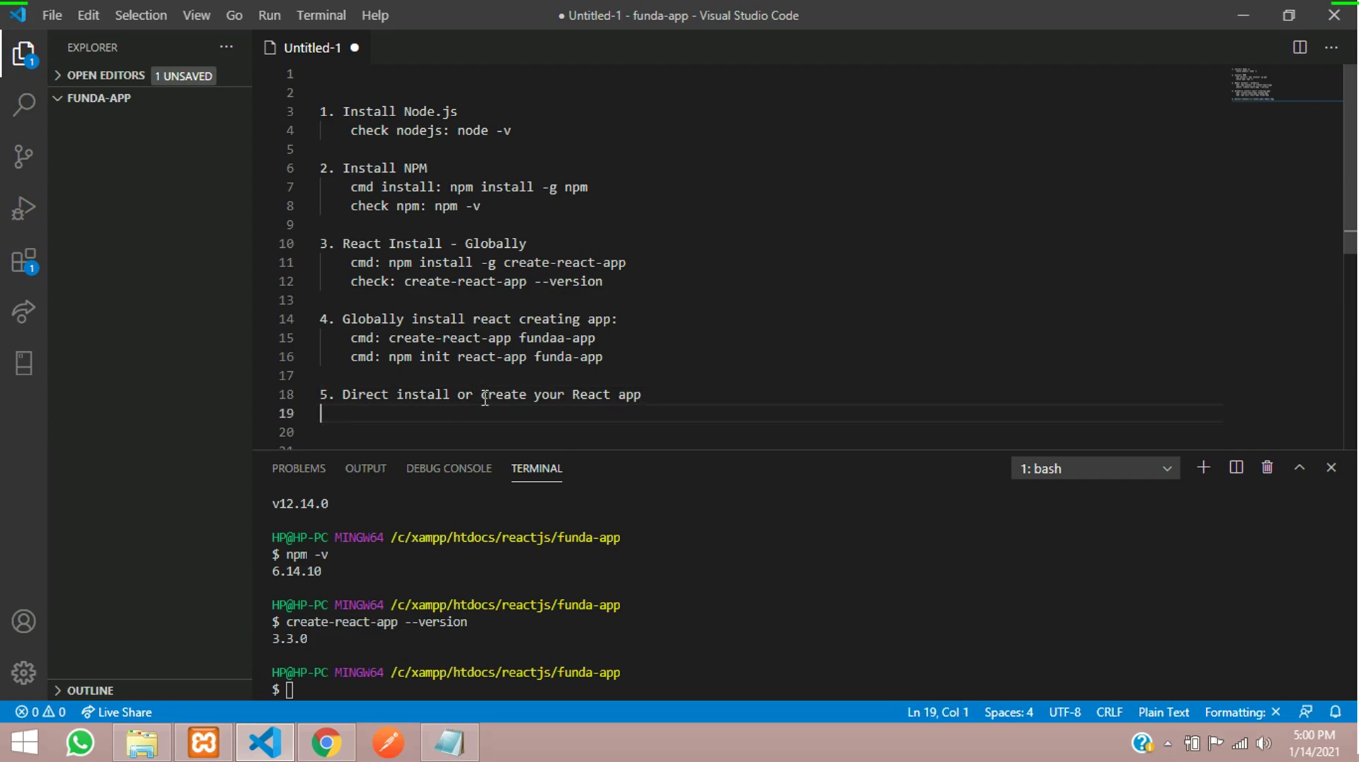
pyautogui.scroll(-2, 485, 393)
pyautogui.write('cmd:')
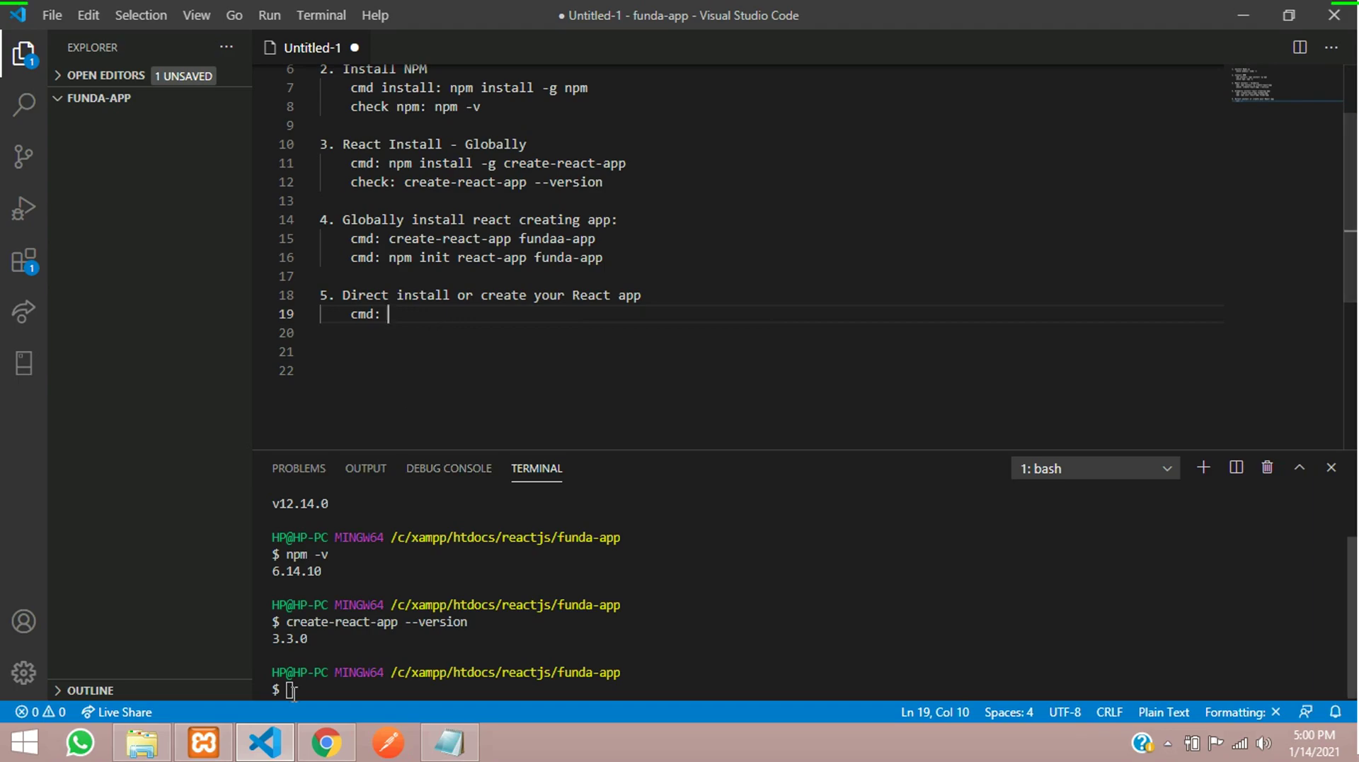
# - Copy npx create-react-app my-app from the Quick Overview in Chrome and paste it after "cmd:" under item 5 in Visual Studio Code
pyautogui.click(326, 742)
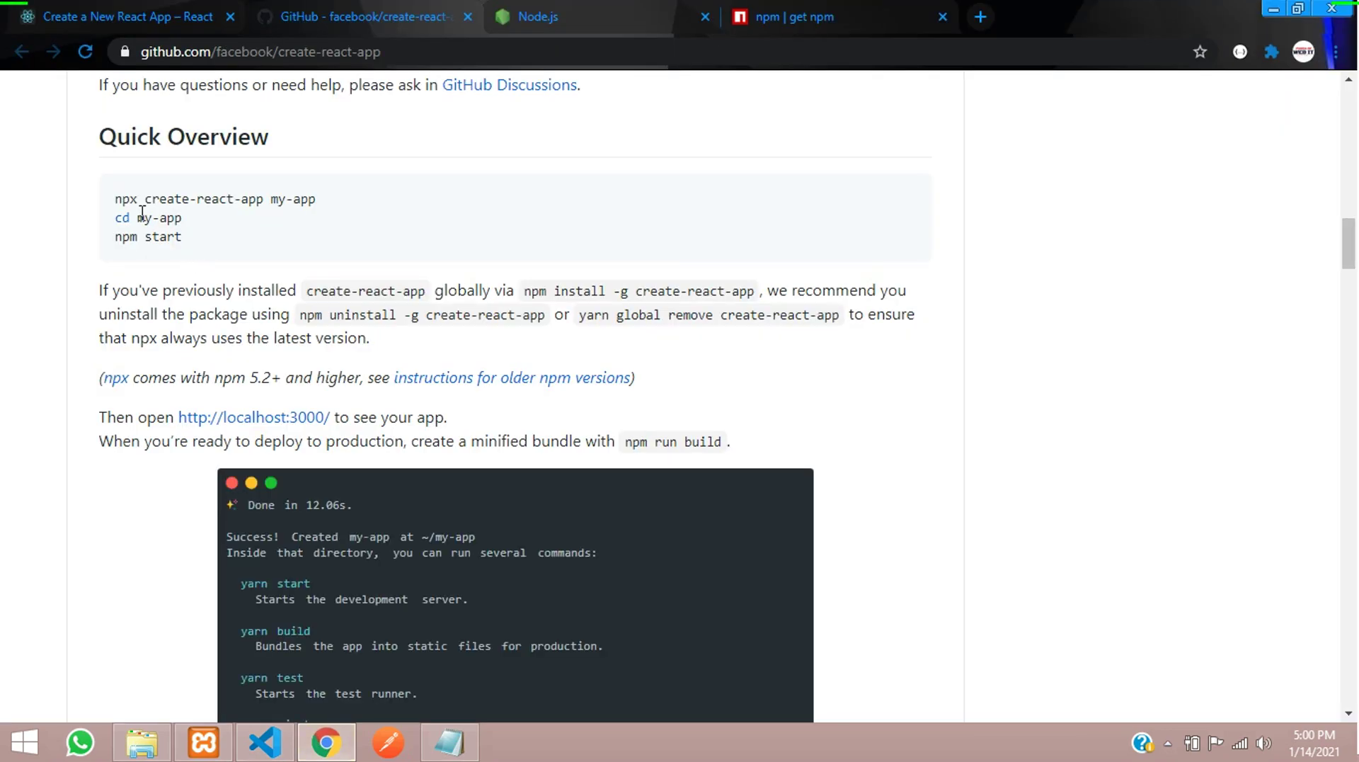
pyautogui.moveTo(113, 199); pyautogui.dragTo(324, 208)
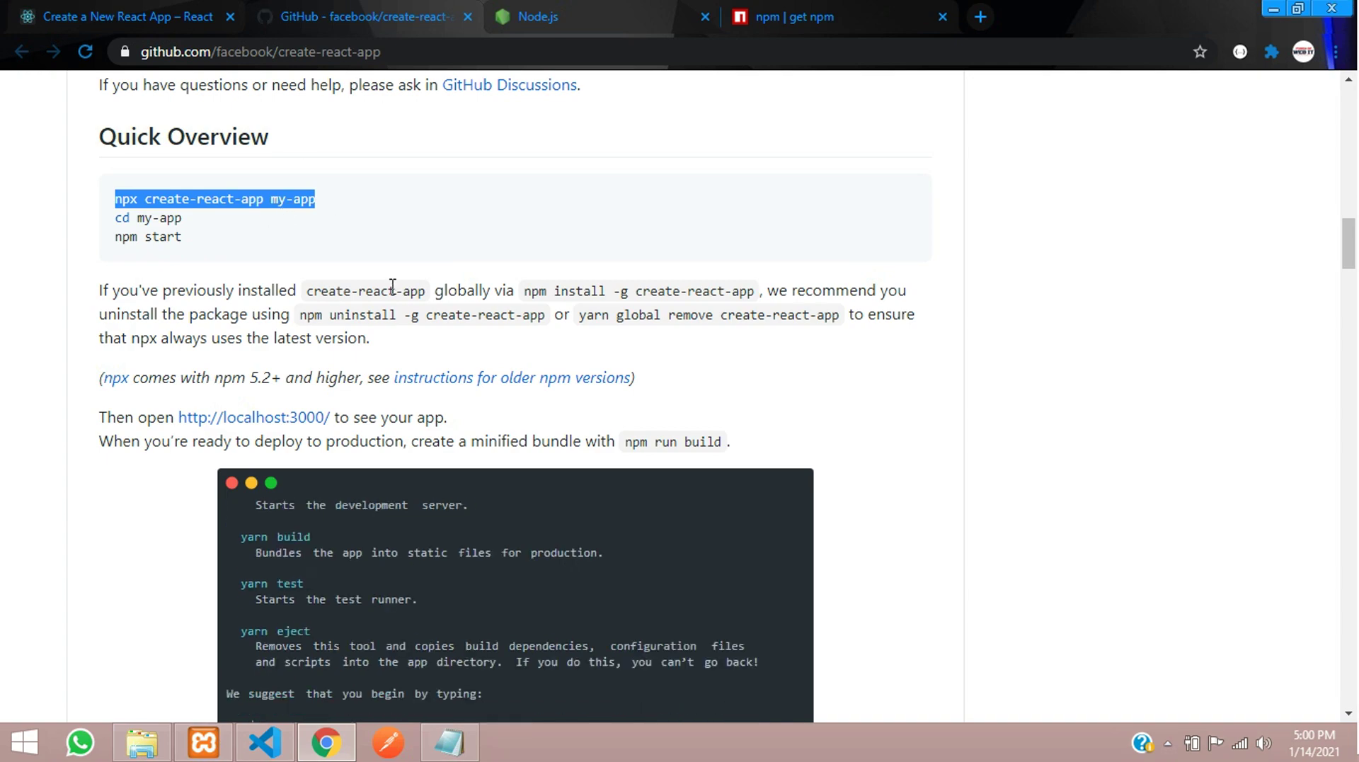
pyautogui.click(266, 742)
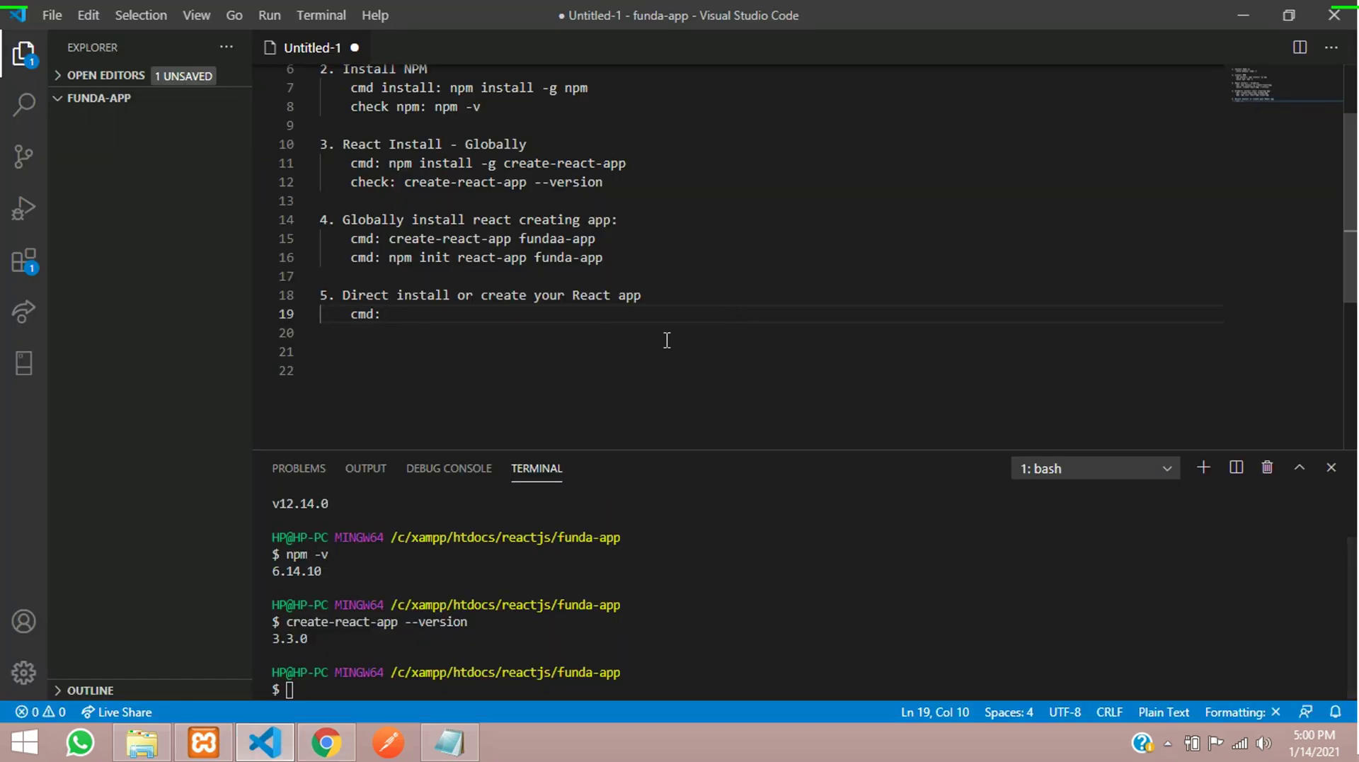
pyautogui.write('npx create-react-app my-app')
# - Highlight npx in the item 5 command and compare it with the npm commands noted above
pyautogui.hotkey('ctrl', 'shift', 'Left')
pyautogui.moveTo(493, 314); pyautogui.dragTo(397, 313)
pyautogui.click(397, 313)
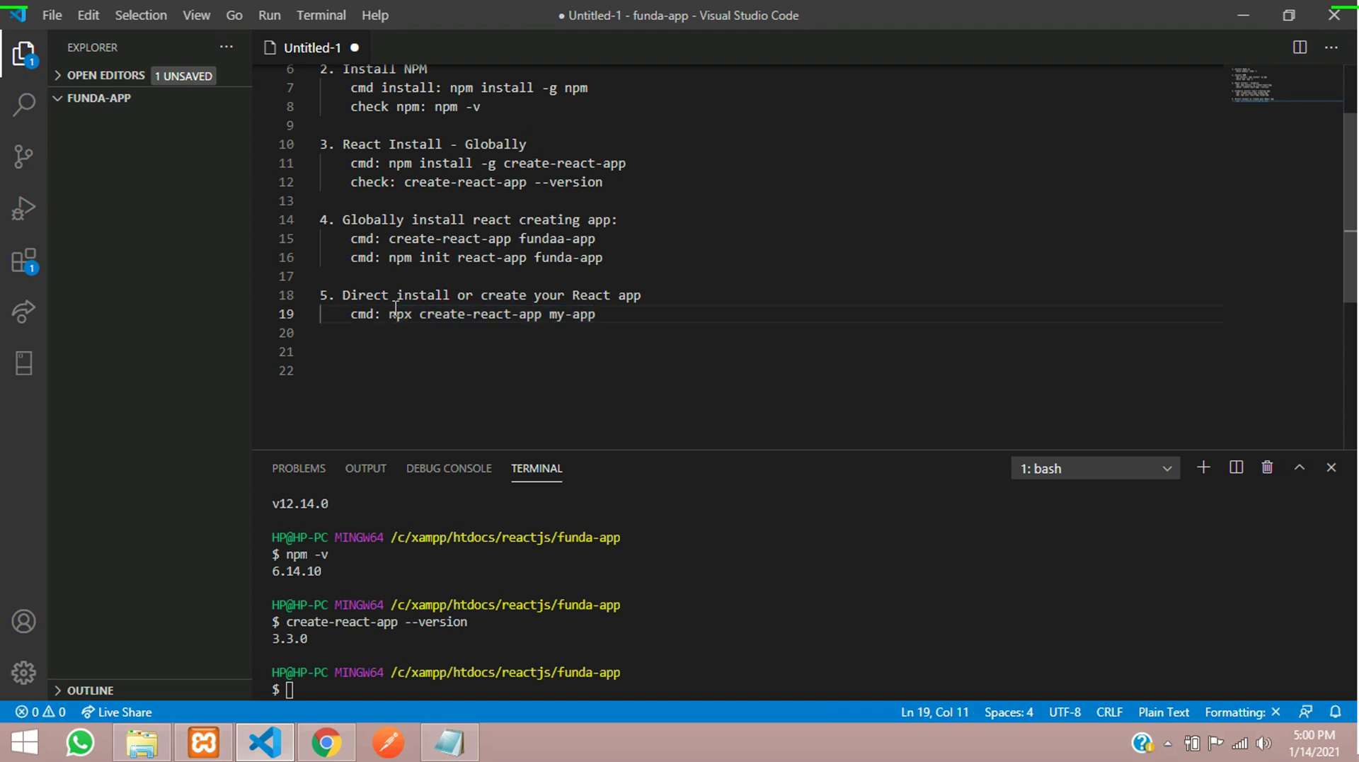
pyautogui.doubleClick(396, 313)
pyautogui.scroll(2, 422, 292)
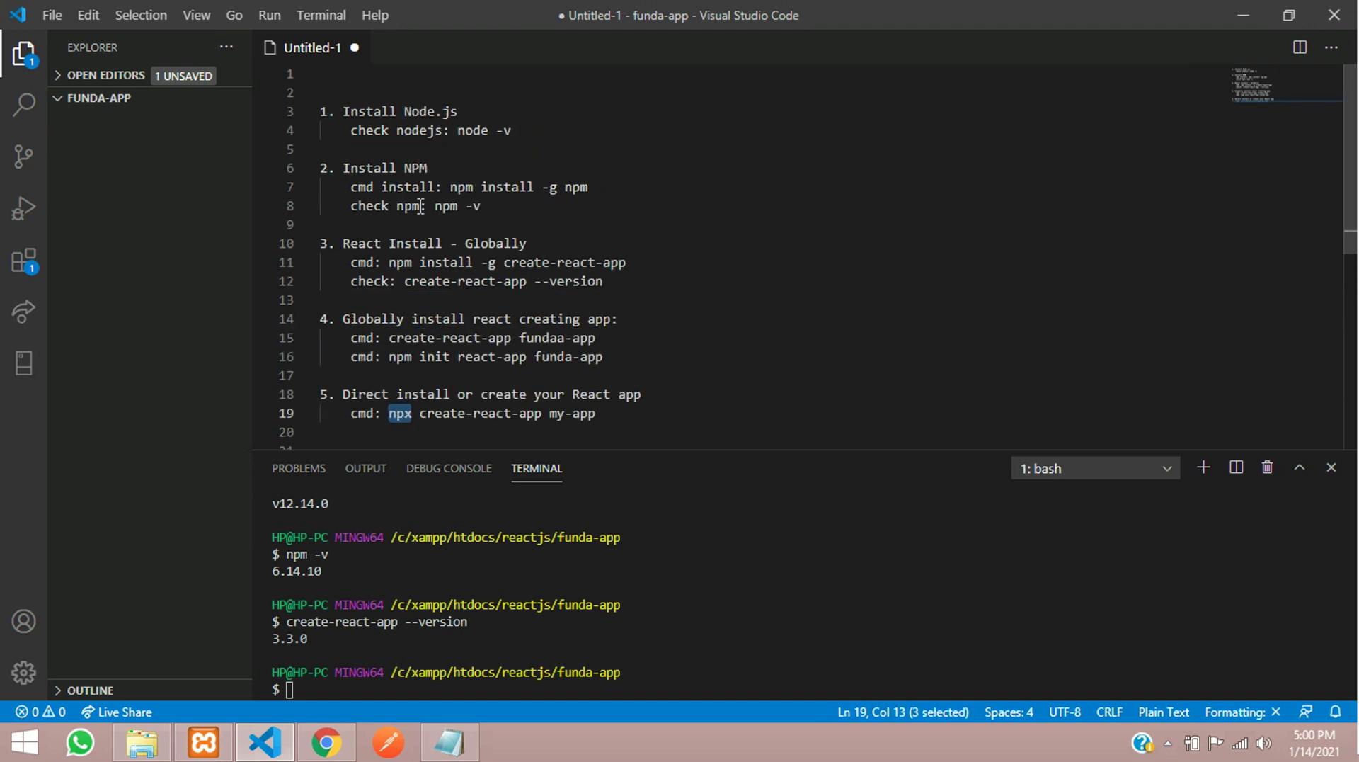
pyautogui.scroll(-2, 396, 293)
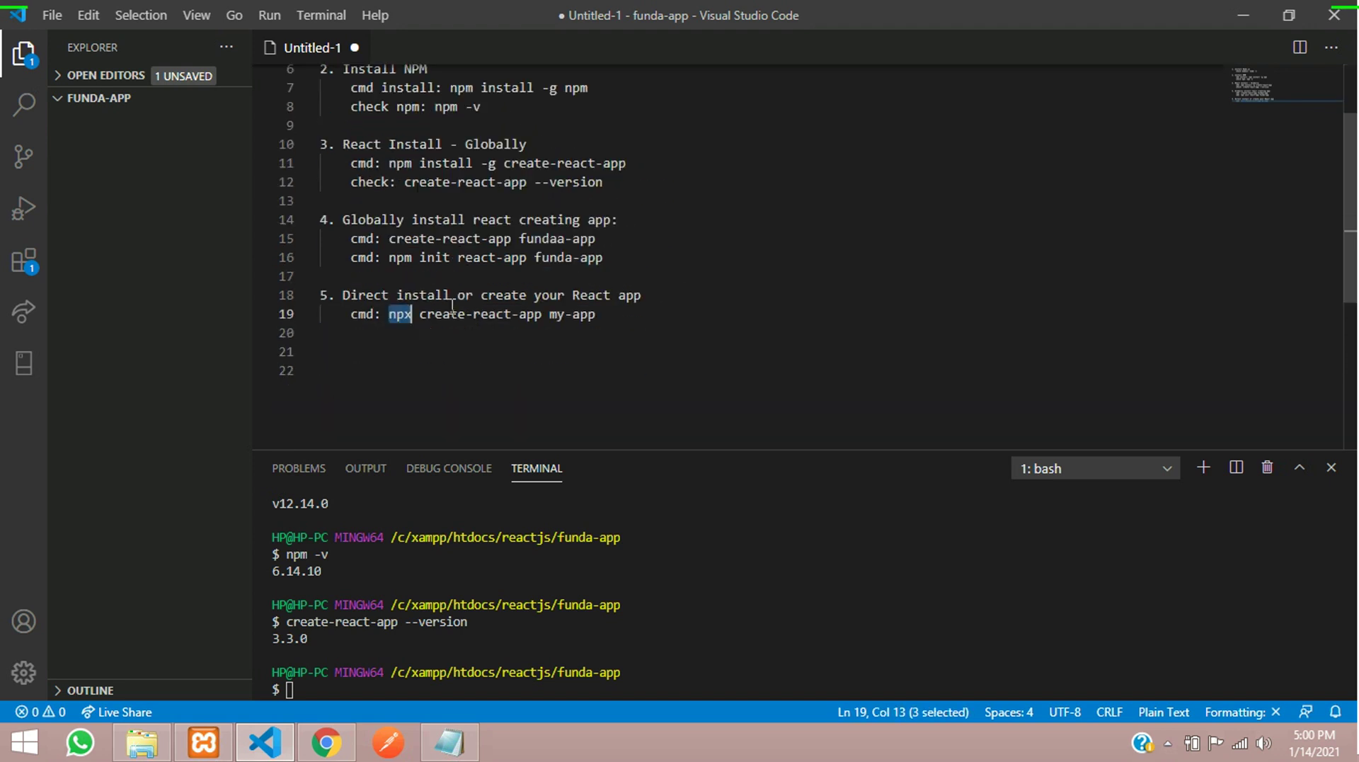
# - Switch to Chrome and examine the npx create-react-app instructions in the GitHub README and the React docs
pyautogui.click(325, 742)
pyautogui.scroll(-1, 306, 371)
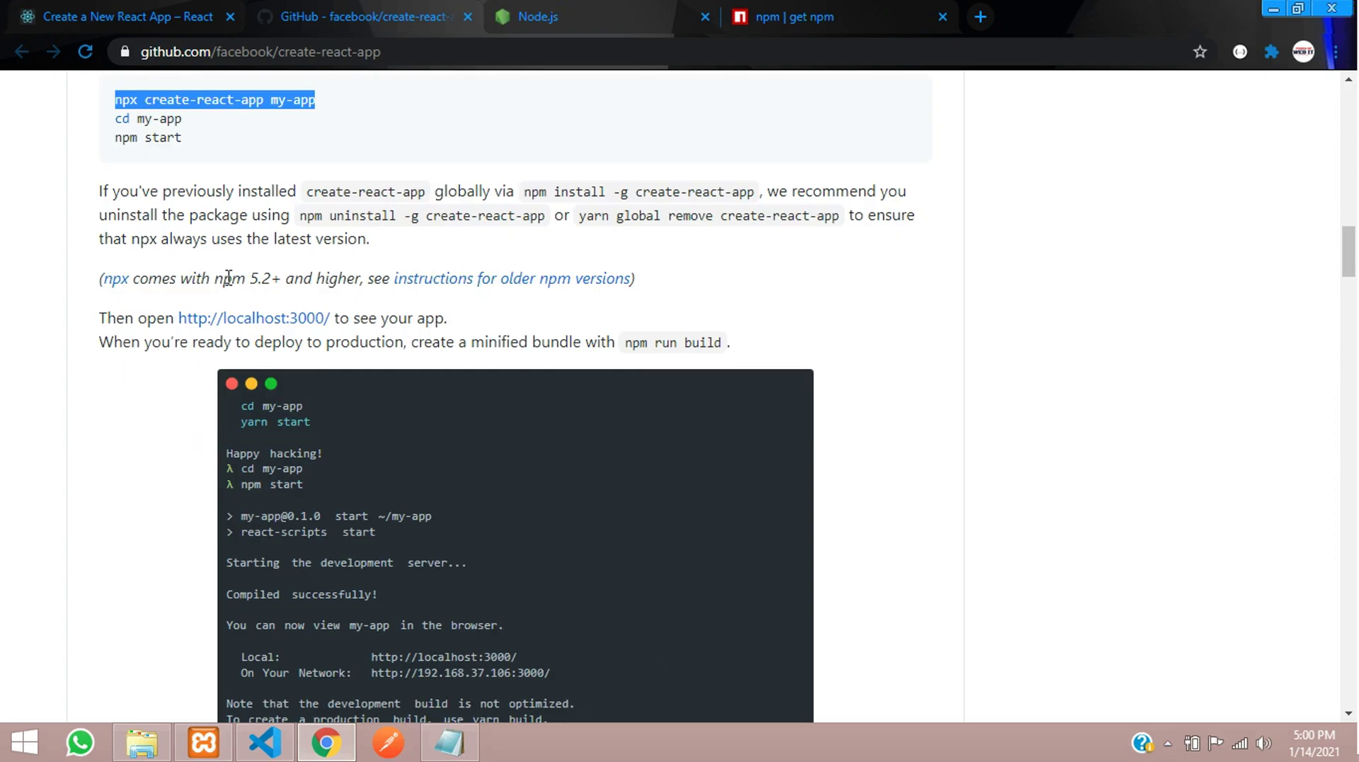
pyautogui.click(170, 10)
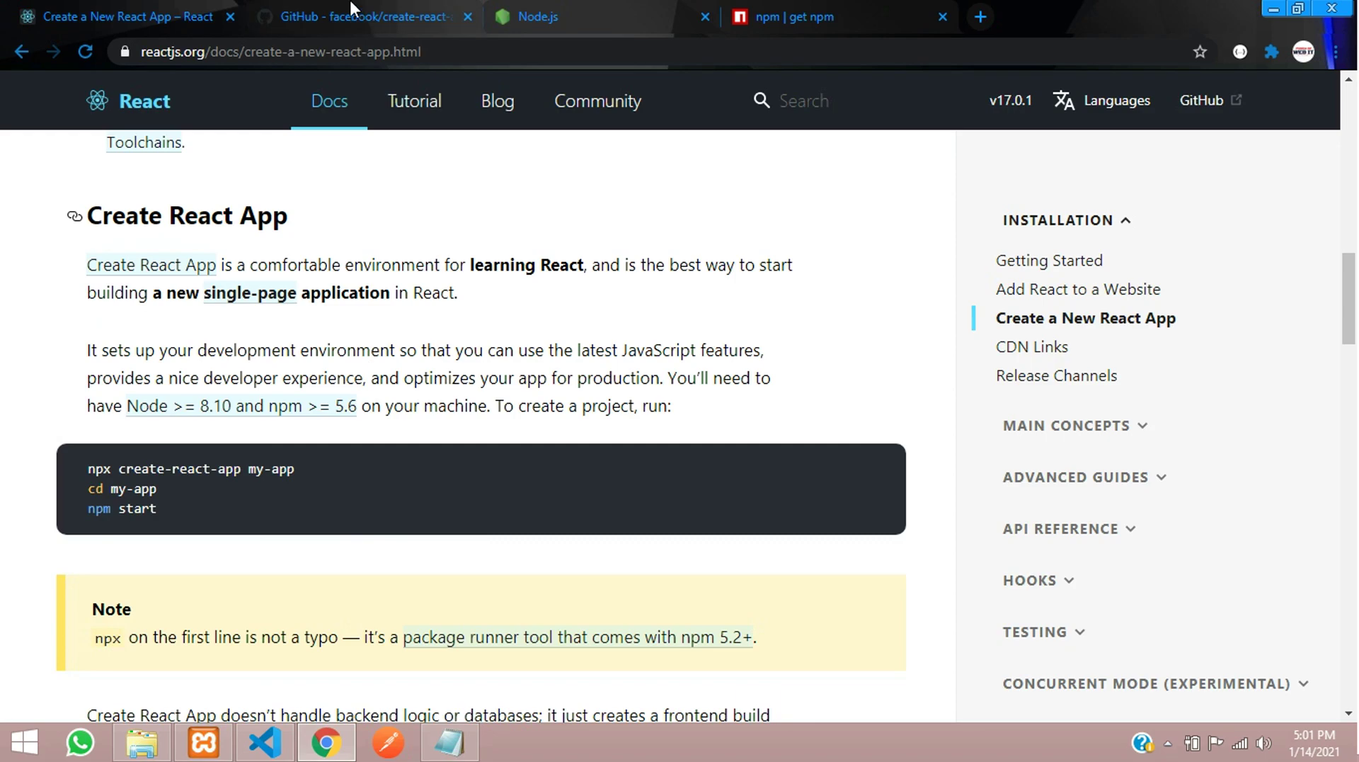
pyautogui.click(424, 16)
pyautogui.scroll(3, 293, 283)
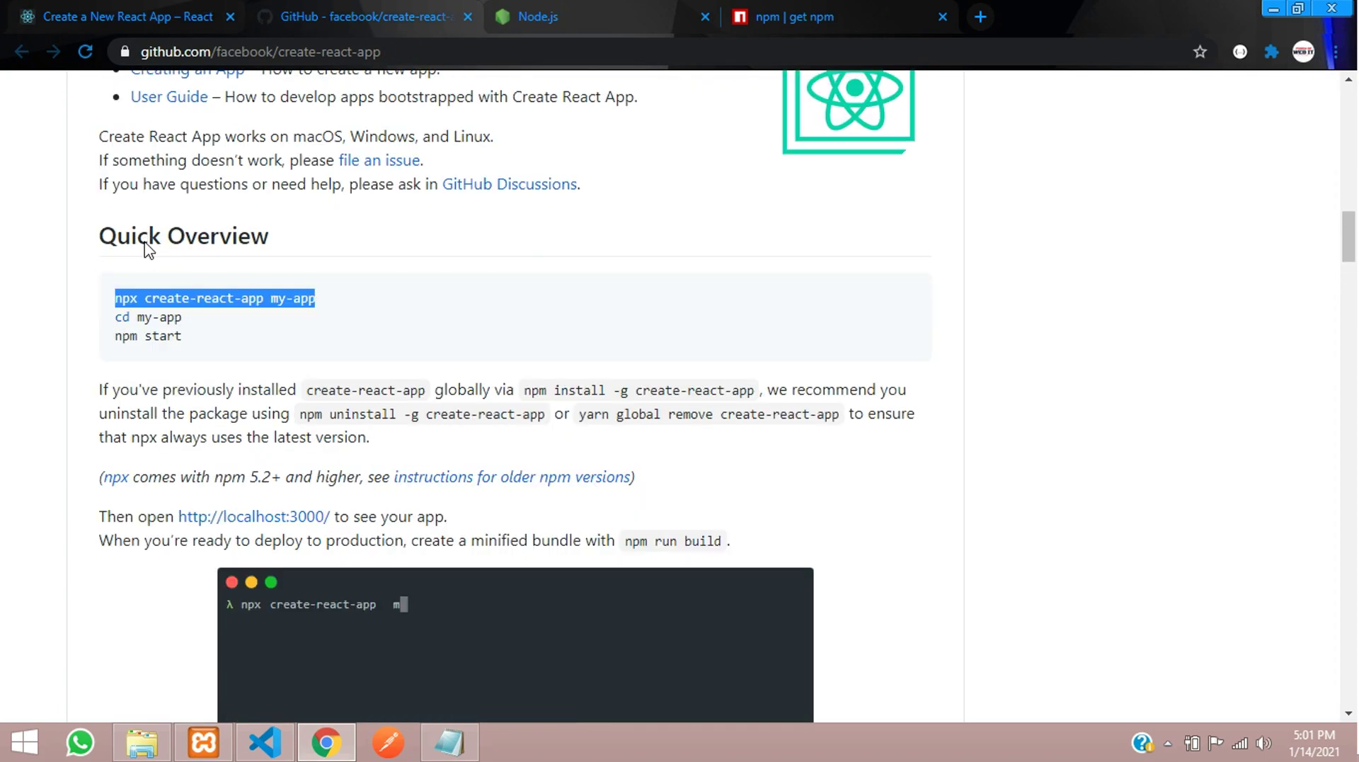
pyautogui.doubleClick(124, 297)
pyautogui.click(120, 296)
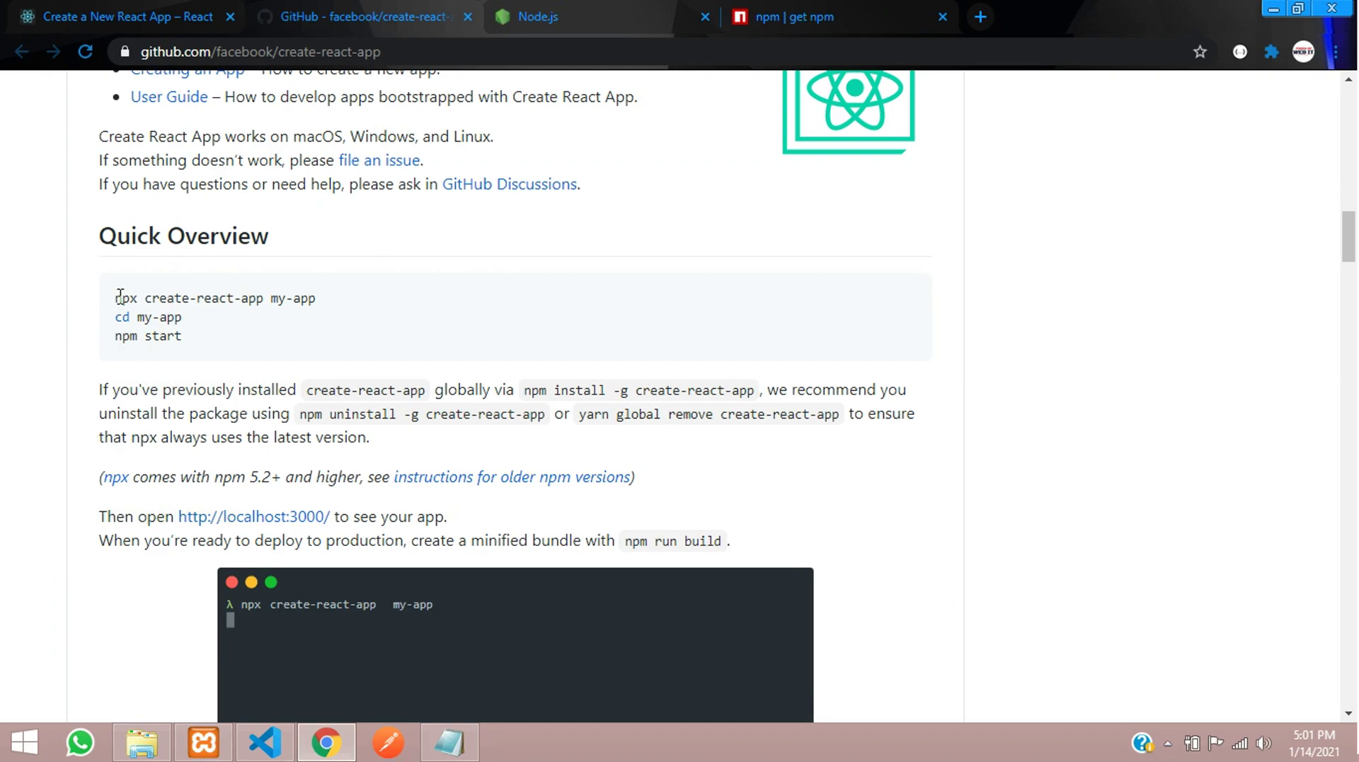
# - Switch to Visual Studio Code and change the app name in the item 5 npx command to funda-app
pyautogui.click(264, 742)
pyautogui.click(575, 314)
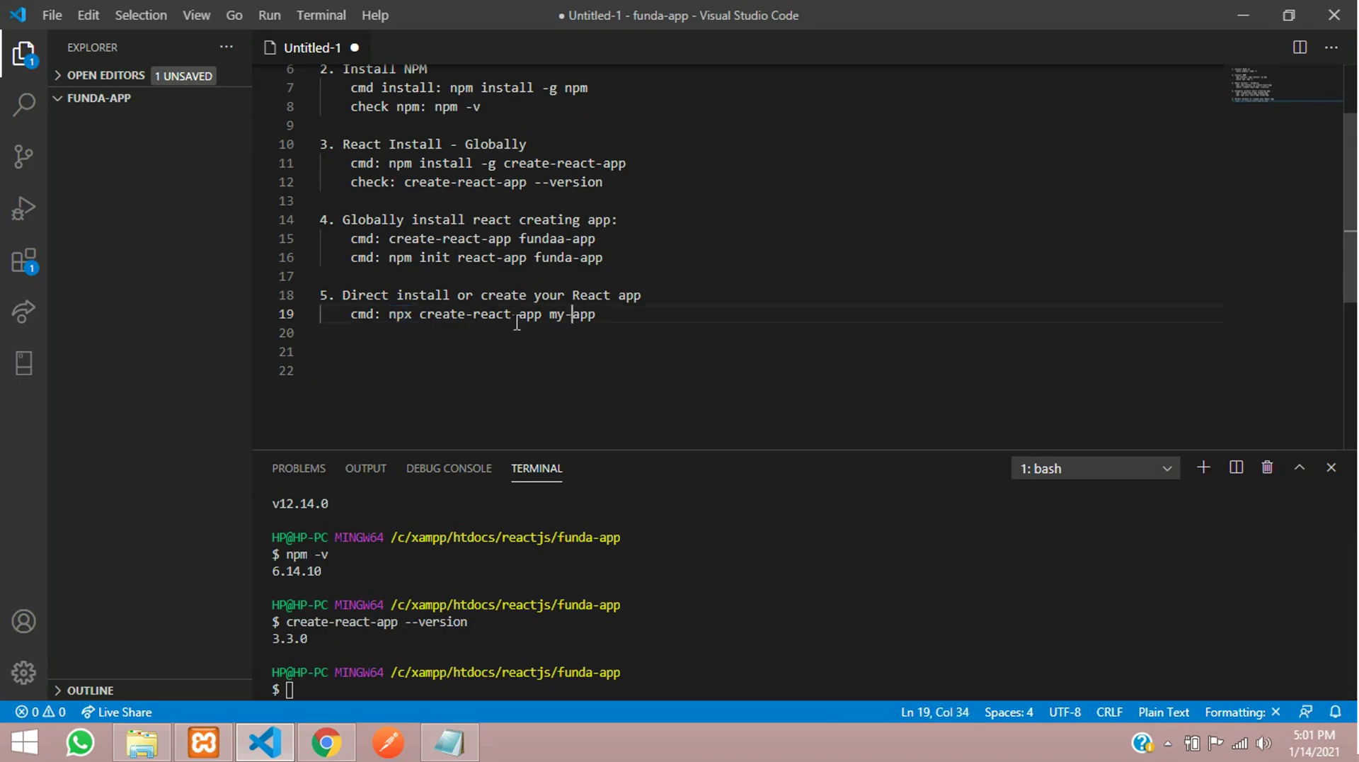
pyautogui.doubleClick(557, 314)
pyautogui.write('funda')
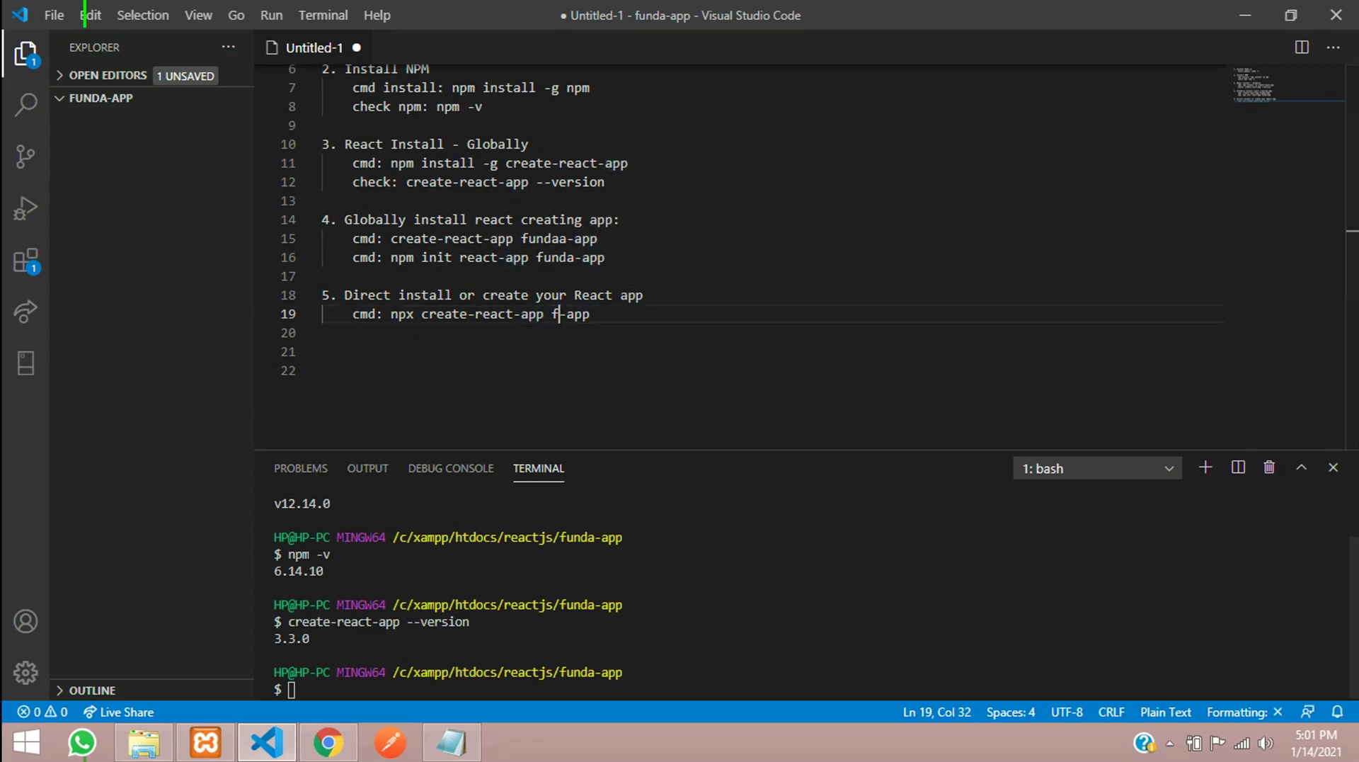
# - Copy the command npx create-react-app funda-app from the item 5 line of the notes
pyautogui.press('End')
pyautogui.hotkey('ctrl', 'shift', 'Left')
pyautogui.hotkey('ctrl', 'shift', 'Left')
pyautogui.hotkey('ctrl', 'shift', 'Left')
pyautogui.hotkey('ctrl', 'shift', 'Left')
pyautogui.hotkey('ctrl', 'shift', 'Left')
pyautogui.hotkey('ctrl', 'shift', 'Left')
pyautogui.hotkey('ctrl', 'c')
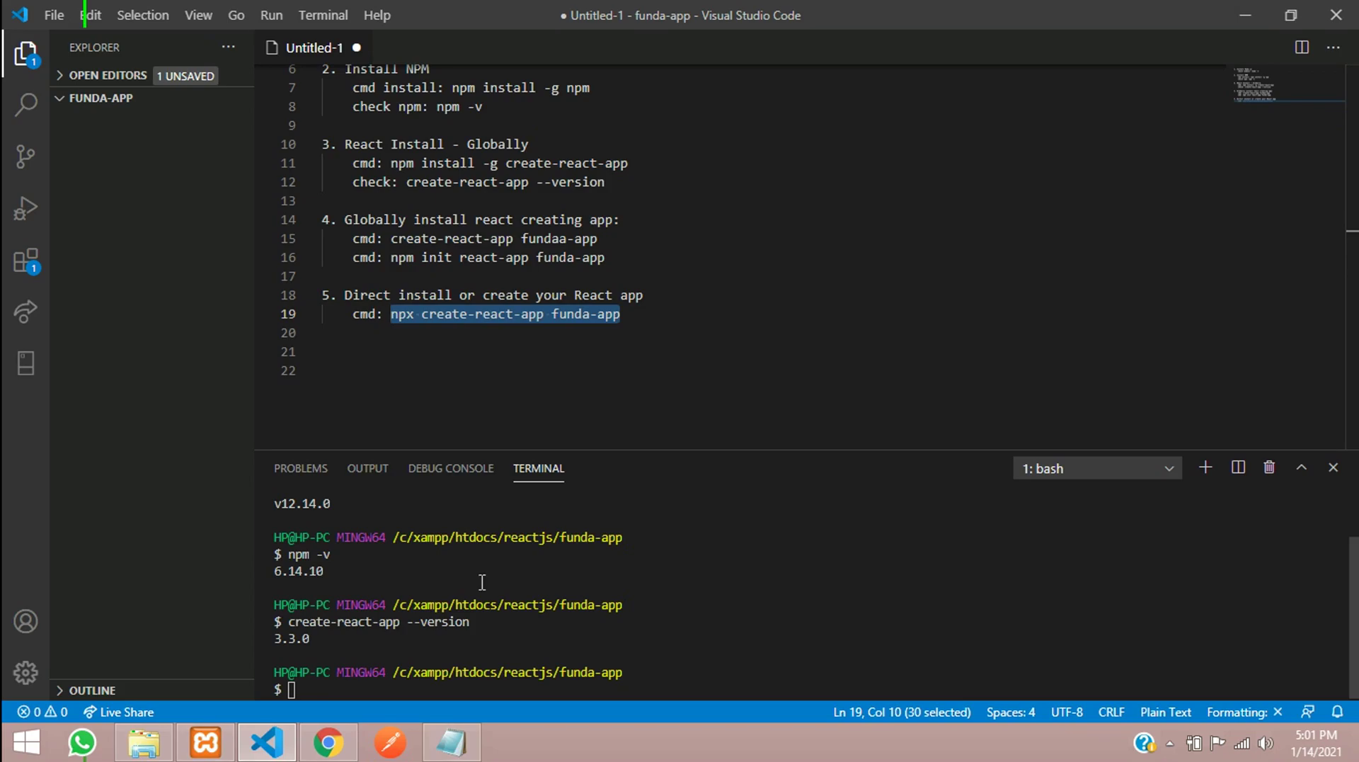
# - Clear the terminal and paste the copied npx create-react-app funda-app command at the prompt without running it
pyautogui.click(504, 600)
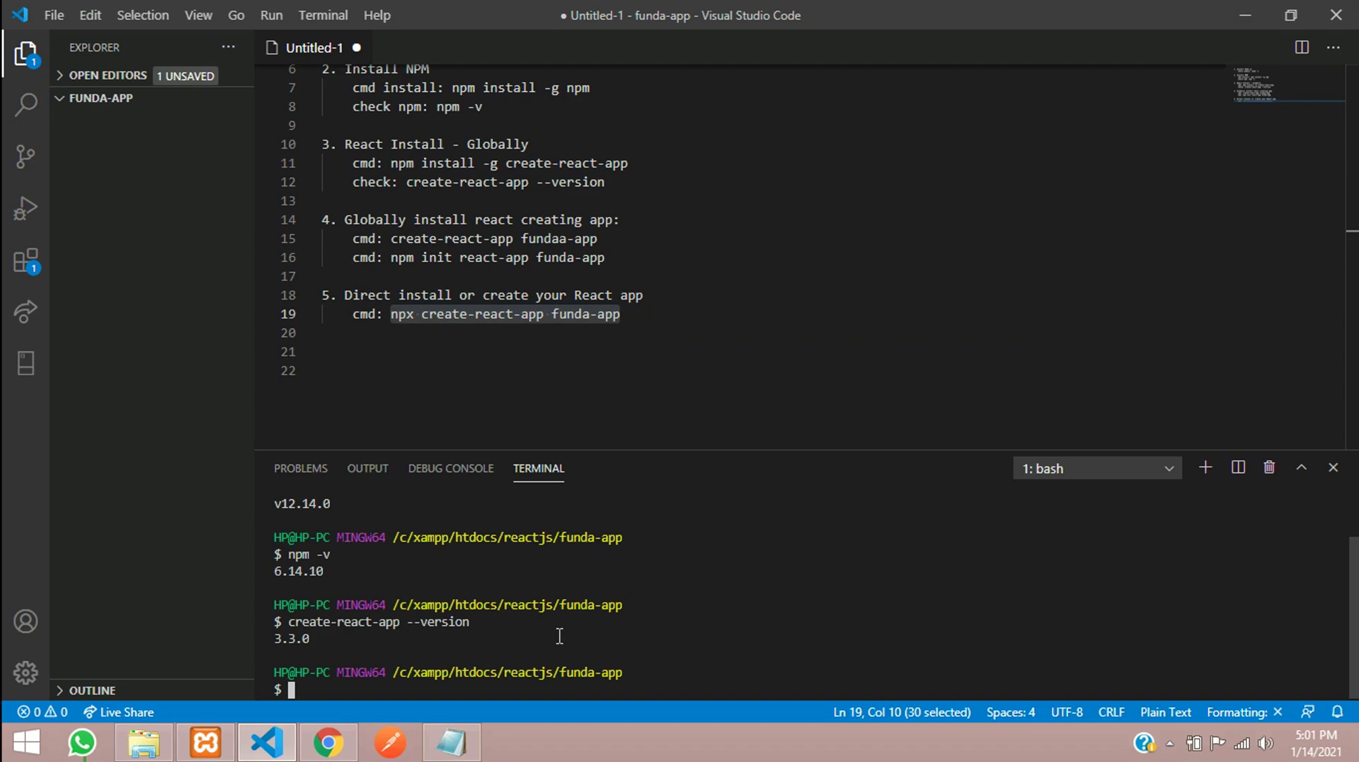
pyautogui.write('clear')
pyautogui.press('Return')
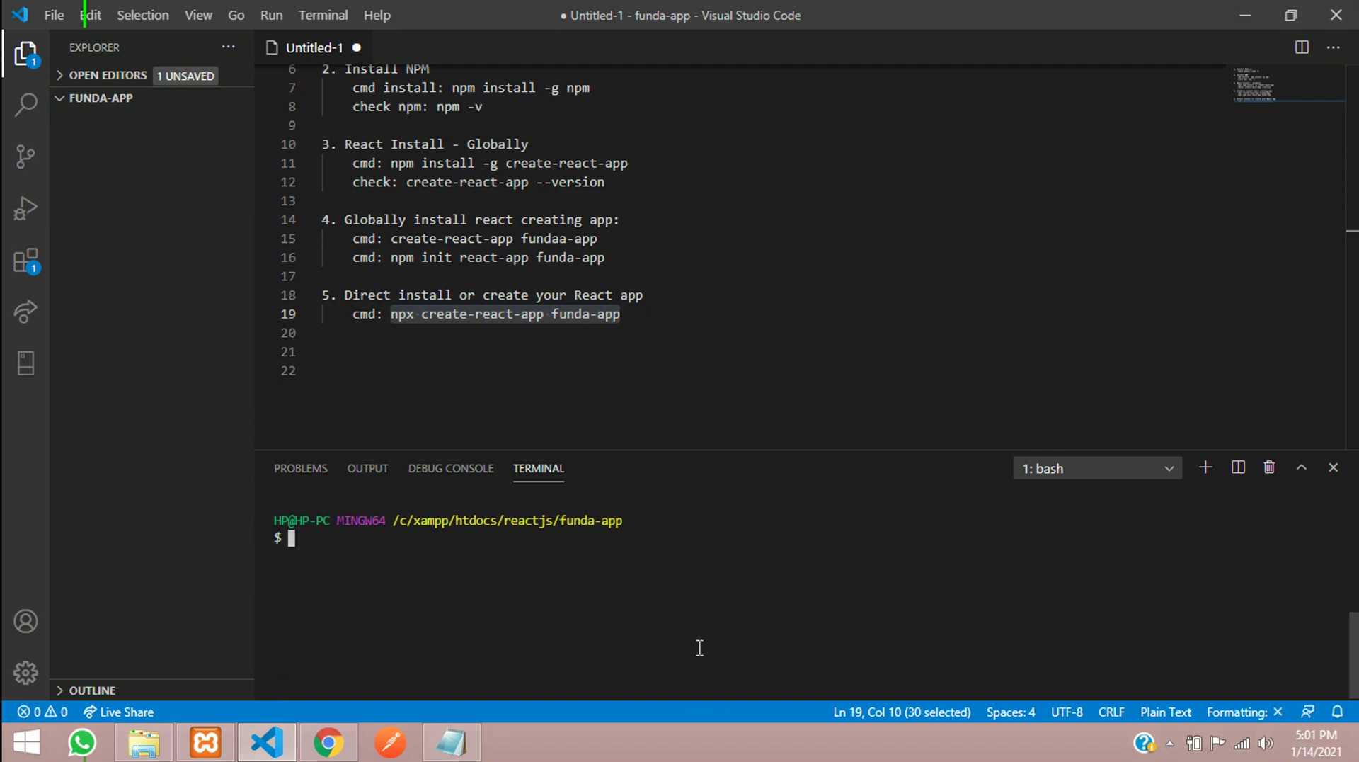
pyautogui.hotkey('ctrl', 'v')
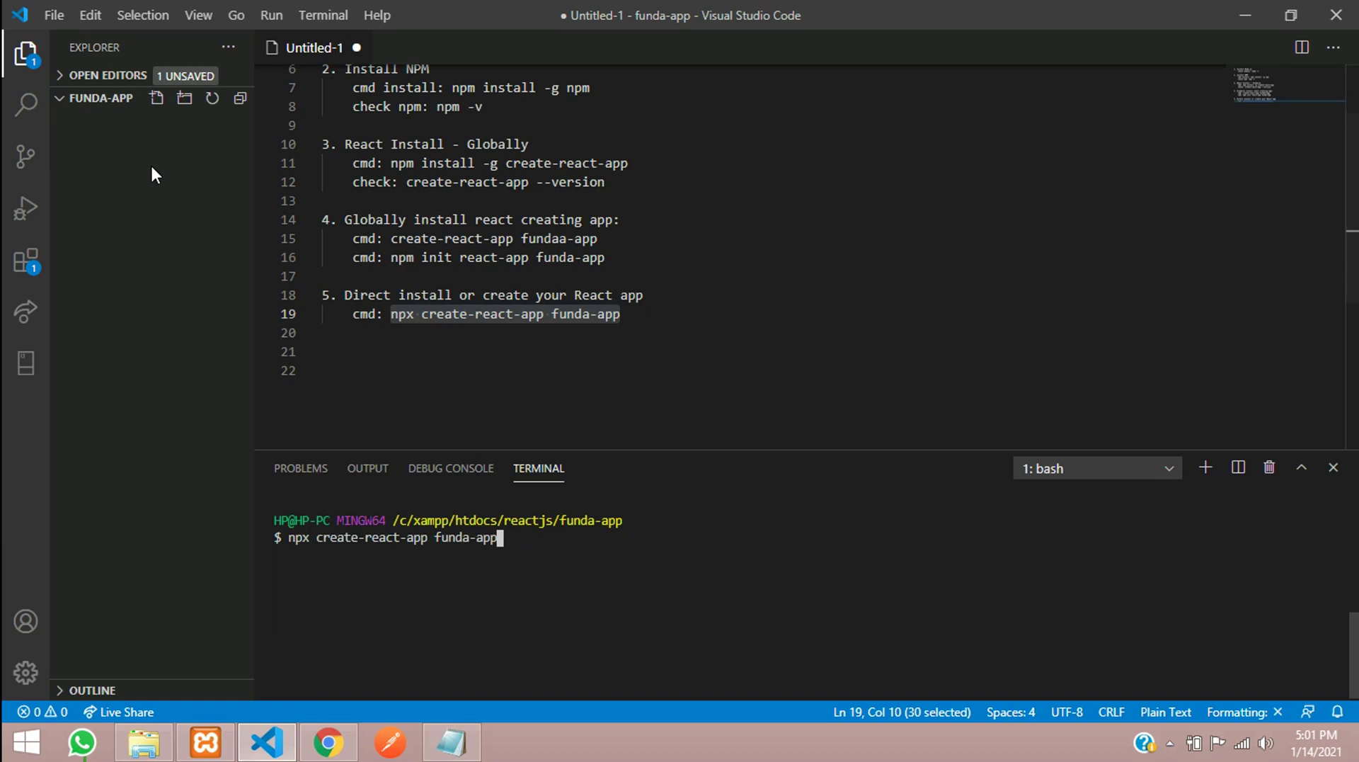
# - Replace funda-app with a dot in the terminal command so it reads npx create-react-app . for the current folder
pyautogui.click(98, 117)
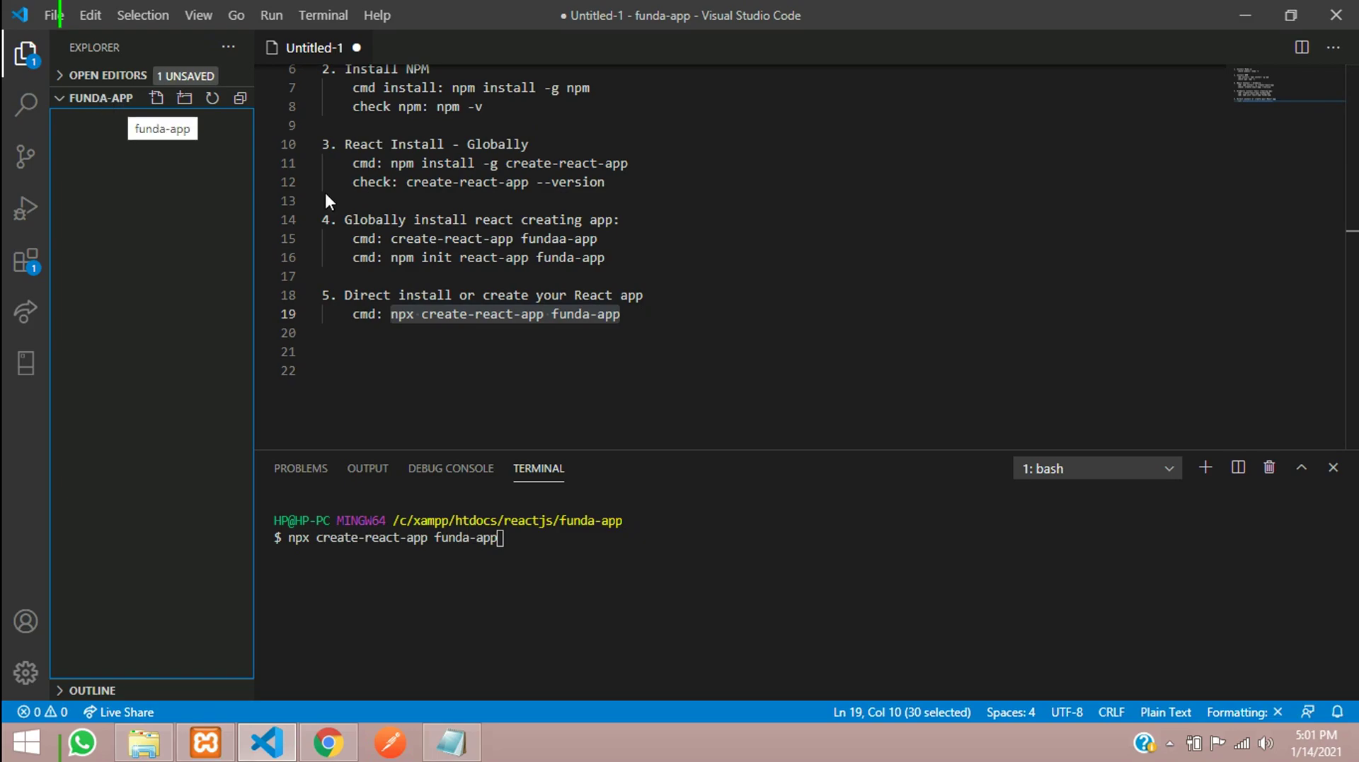
pyautogui.click(382, 598)
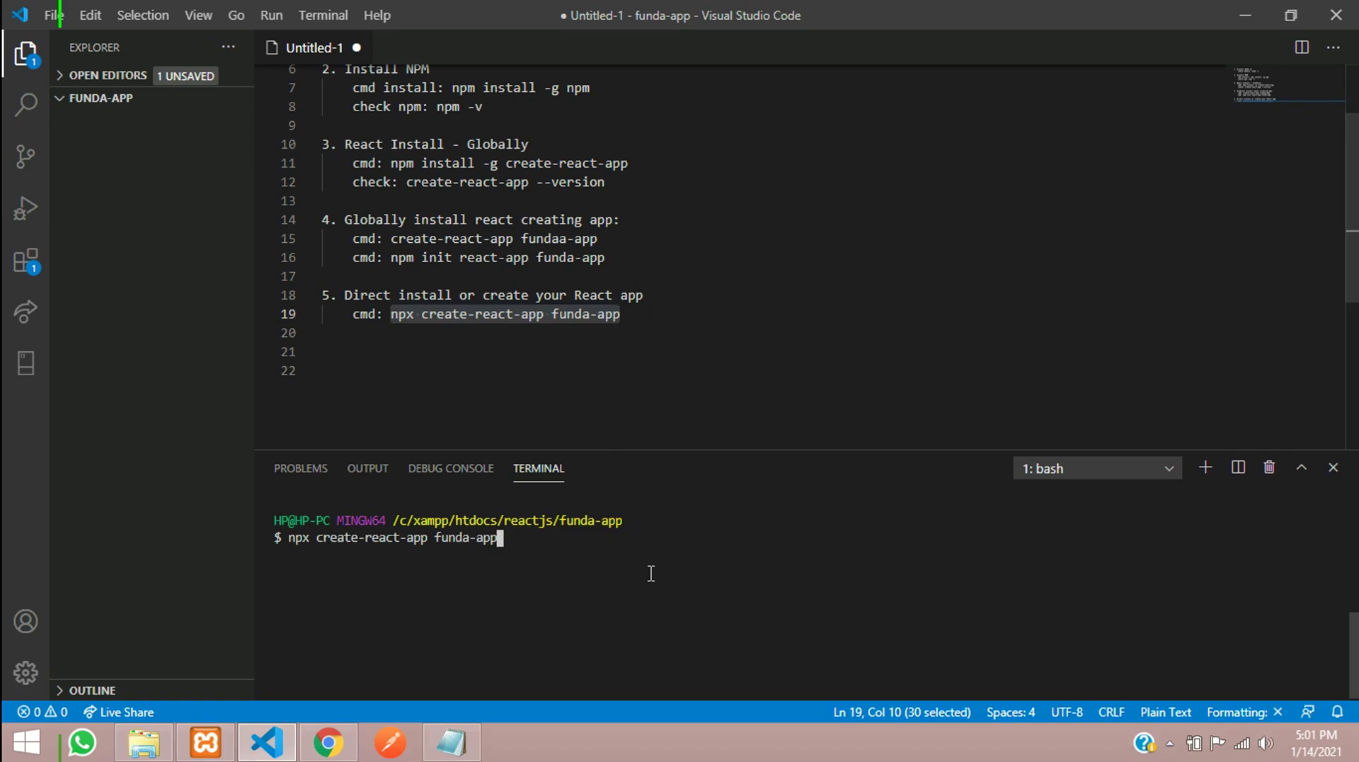
pyautogui.press('BackSpace')
pyautogui.press('BackSpace')
pyautogui.press('BackSpace')
pyautogui.press('BackSpace')
pyautogui.press('BackSpace')
pyautogui.press('BackSpace')
pyautogui.press('BackSpace')
pyautogui.press('BackSpace')
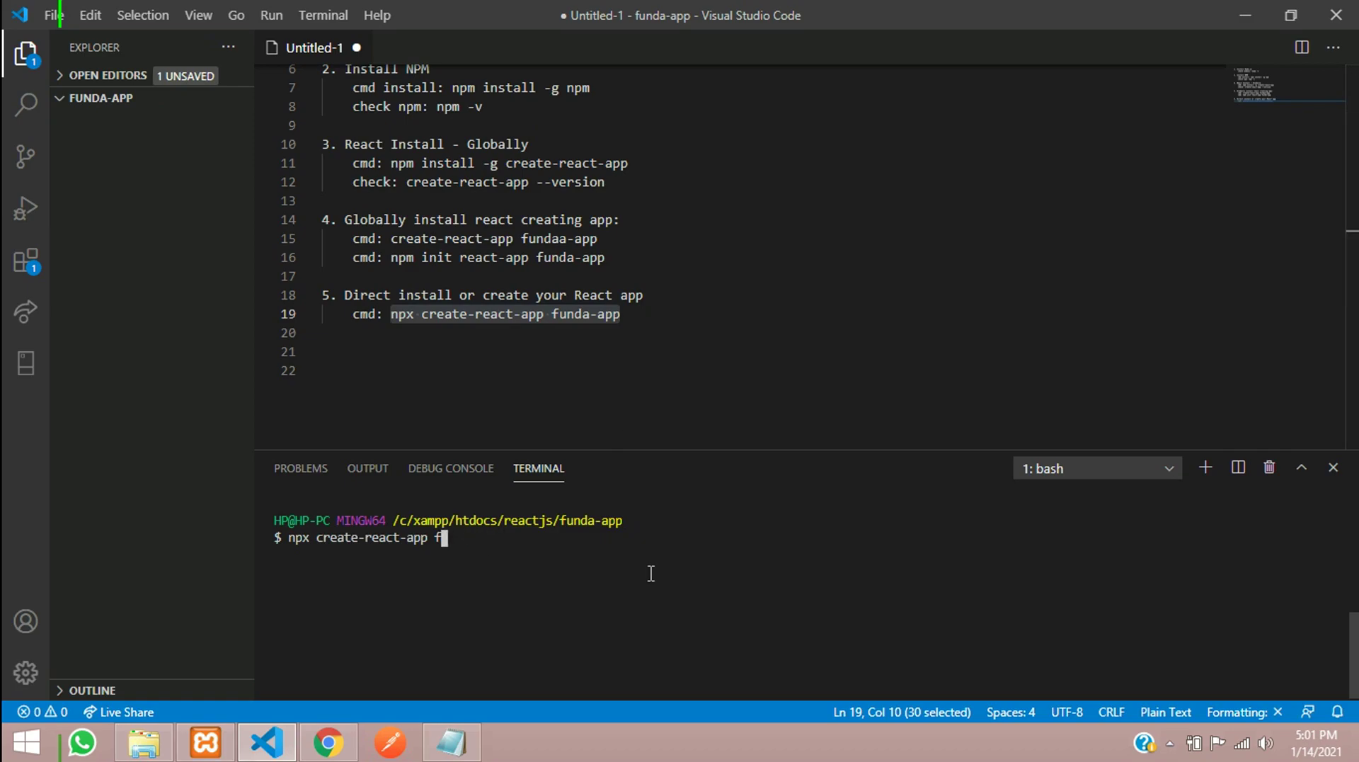
pyautogui.press('BackSpace')
pyautogui.write('.')
# - Add a second command line under item 5 of the notes reading "cmd: npx create-react-app . =>"
pyautogui.click(686, 319)
pyautogui.press('Return')
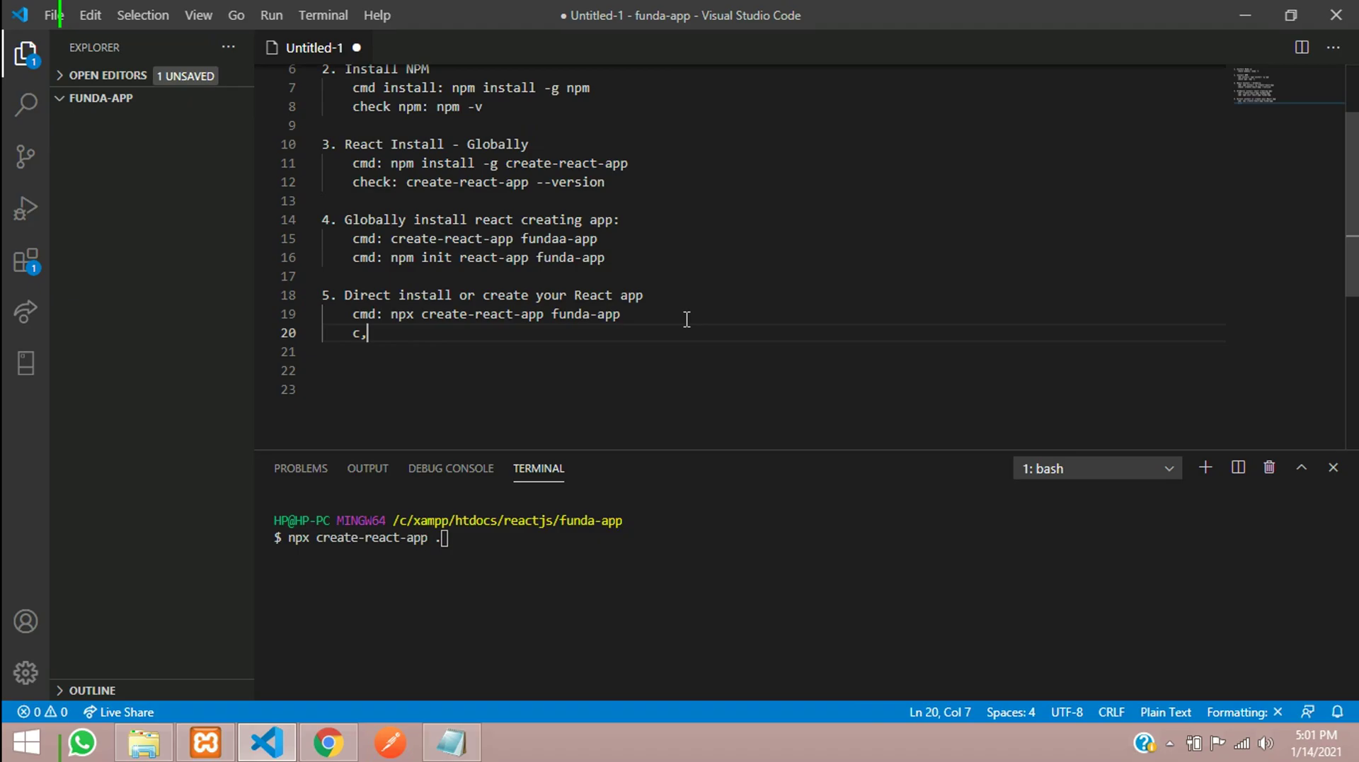
pyautogui.write('cmd:')
pyautogui.hotkey('ctrl', 'v')
pyautogui.hotkey('ctrl', 'shift', 'Left')
pyautogui.hotkey('ctrl', 'shift', 'Left')
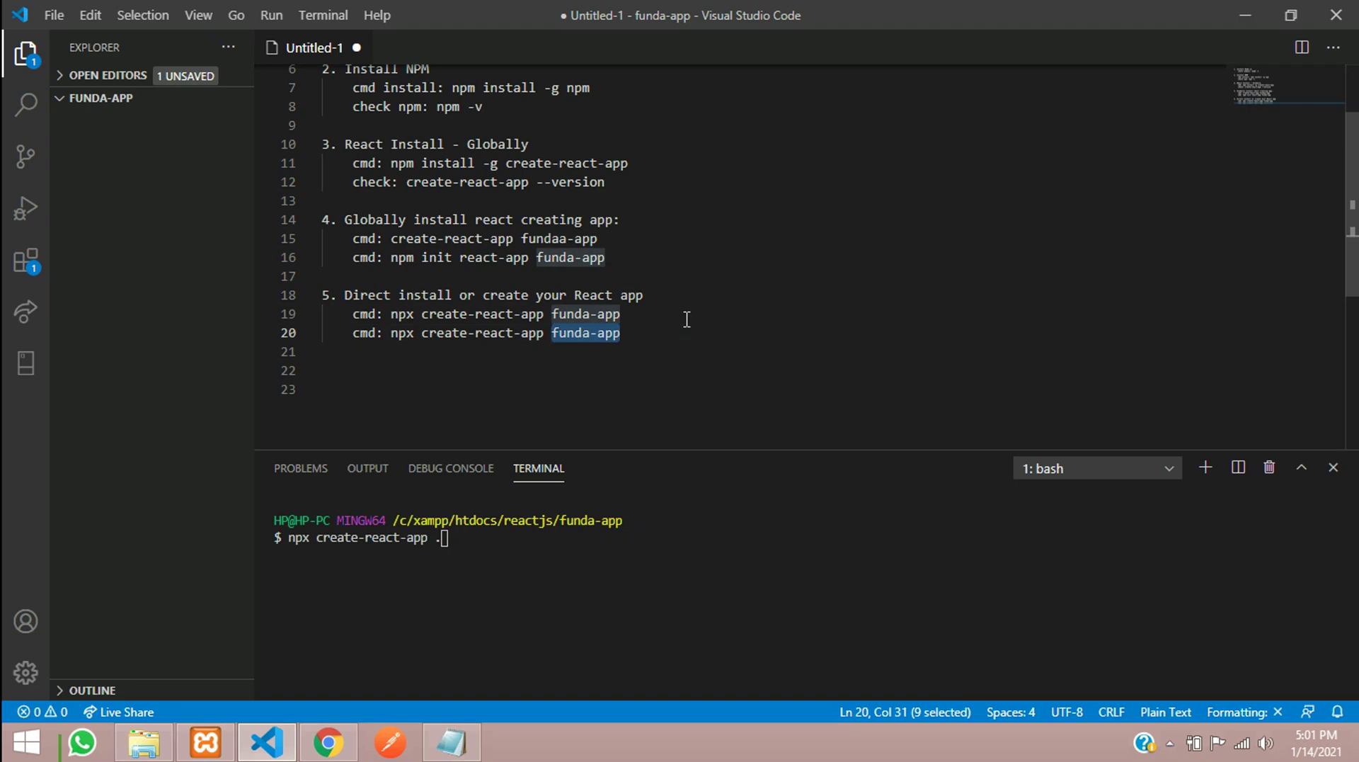
pyautogui.press('BackSpace')
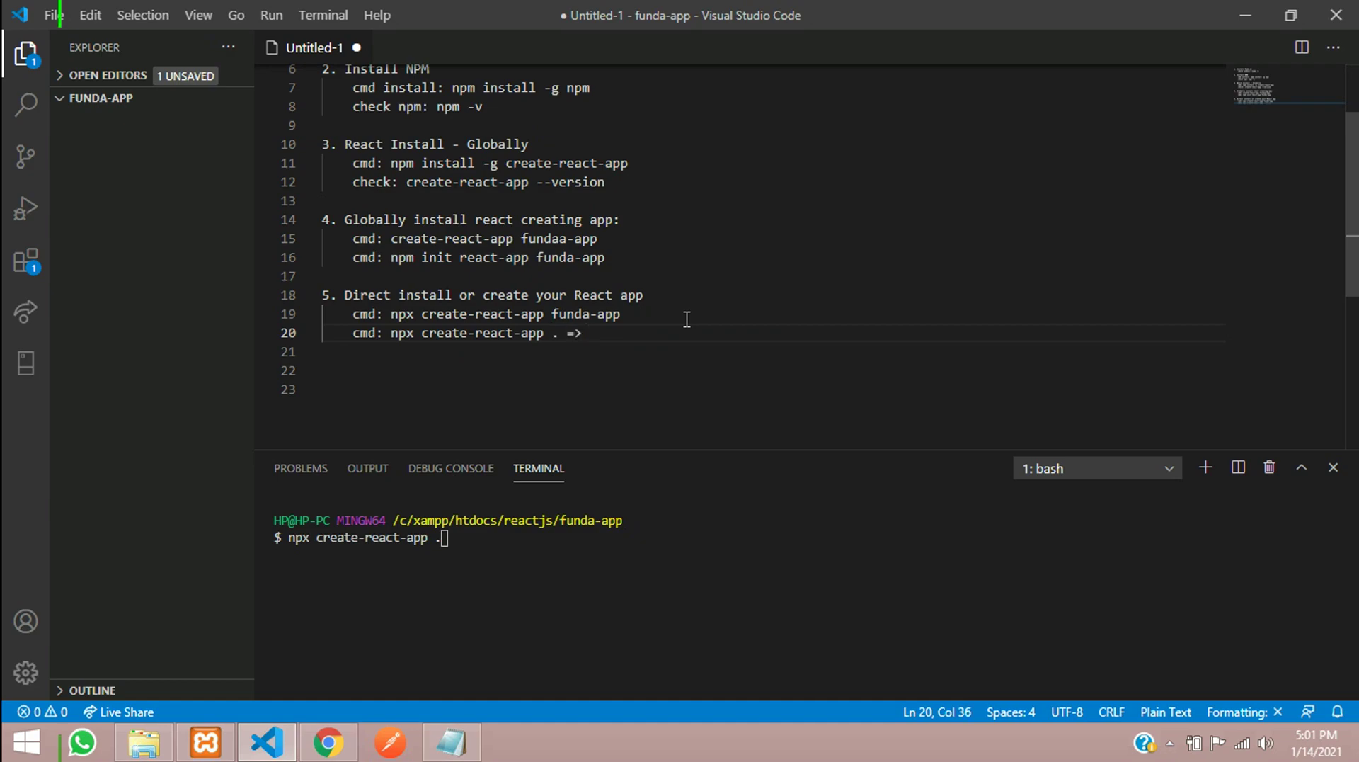
# - Annotate the second item 5 command with "(which creates into existing directory only)"
pyautogui.write('(which created')
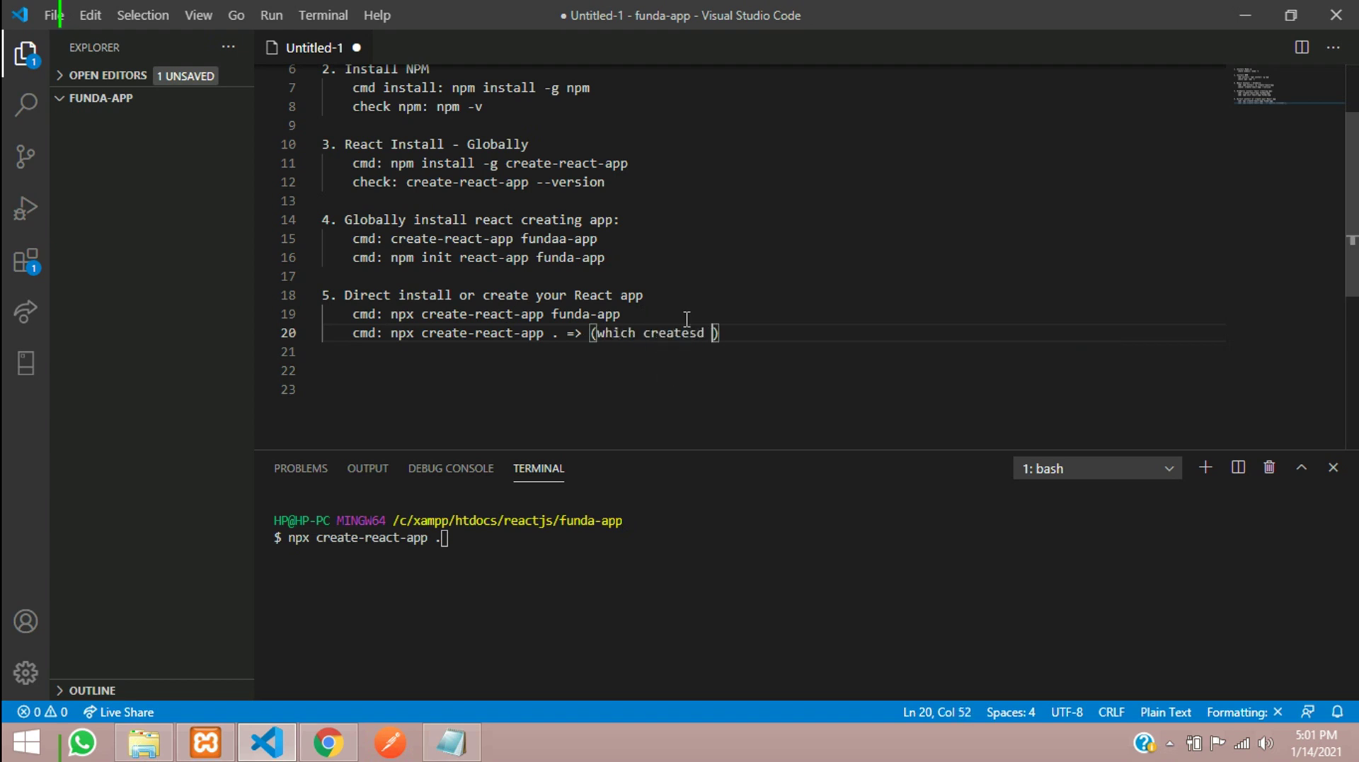
pyautogui.press('BackSpace')
pyautogui.press('BackSpace')
pyautogui.write('s into existing directo')
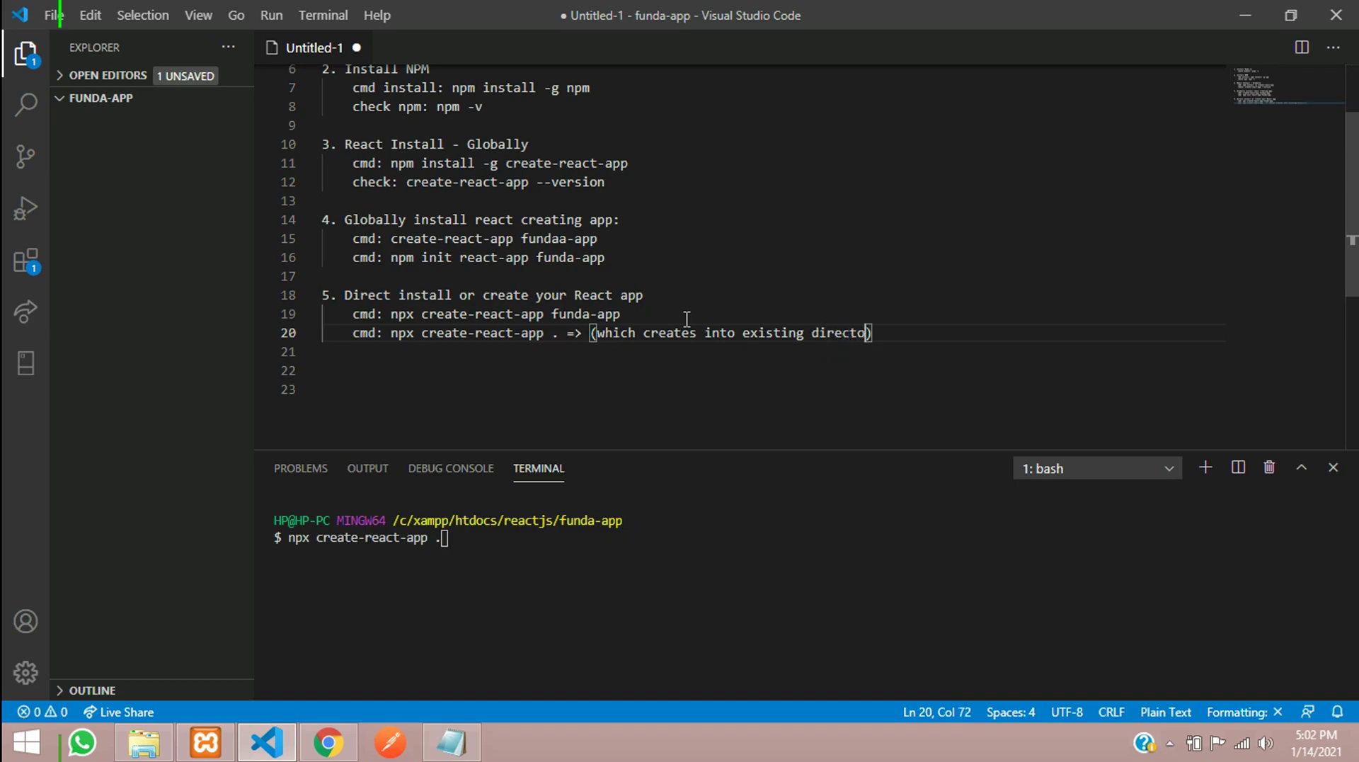
pyautogui.write('ry opnly')
pyautogui.press('Left')
pyautogui.press('Left')
pyautogui.press('Left')
pyautogui.press('BackSpace')
pyautogui.click(929, 333)
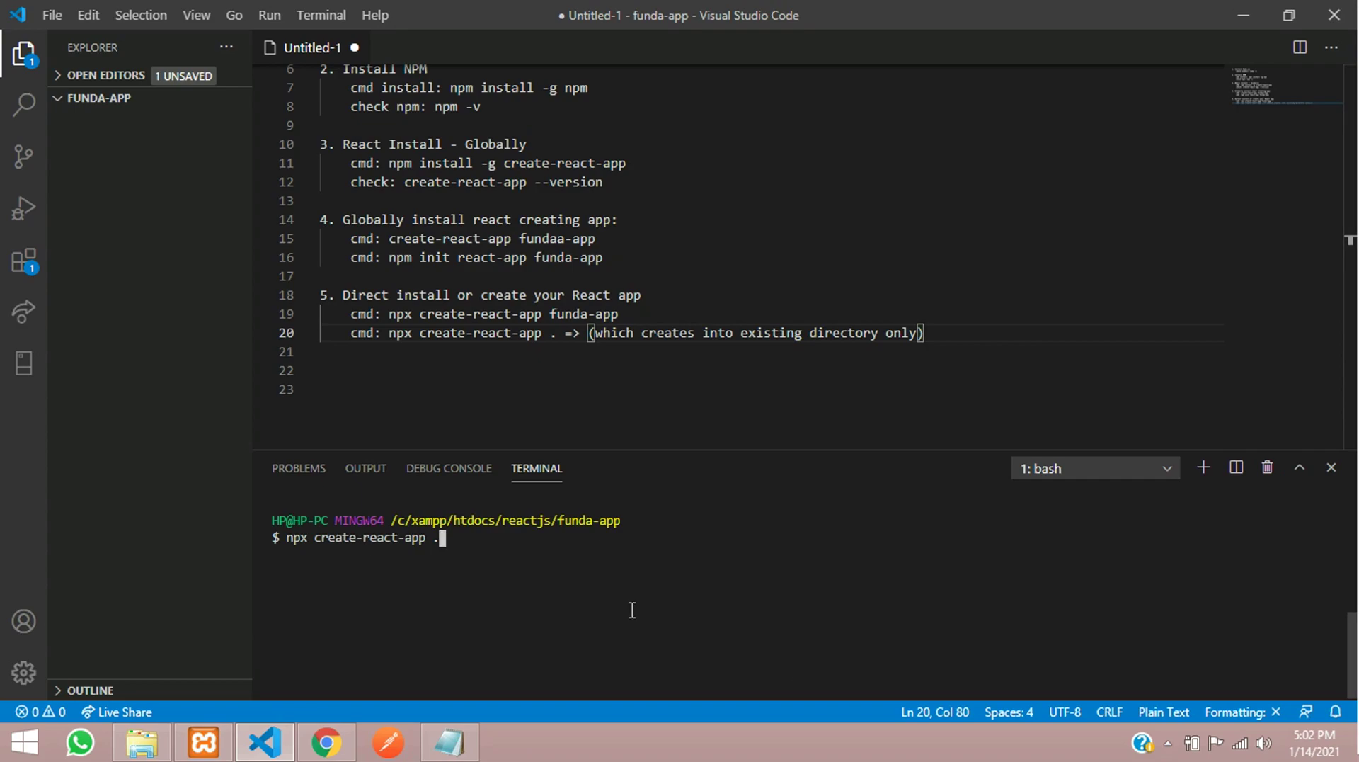
# - Run npx create-react-app . in the terminal to create the React app in the existing funda-app folder
pyautogui.press('Return')
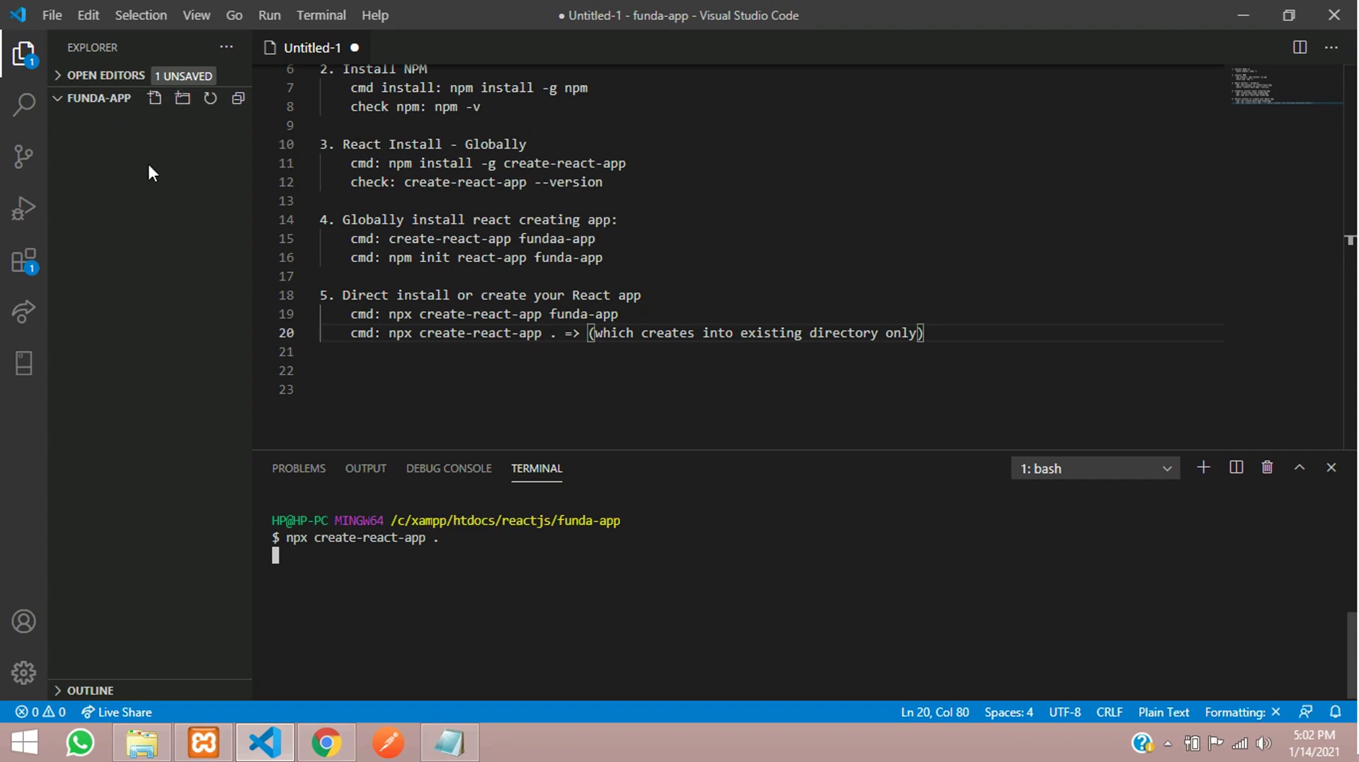
pyautogui.scroll(2, 572, 345)
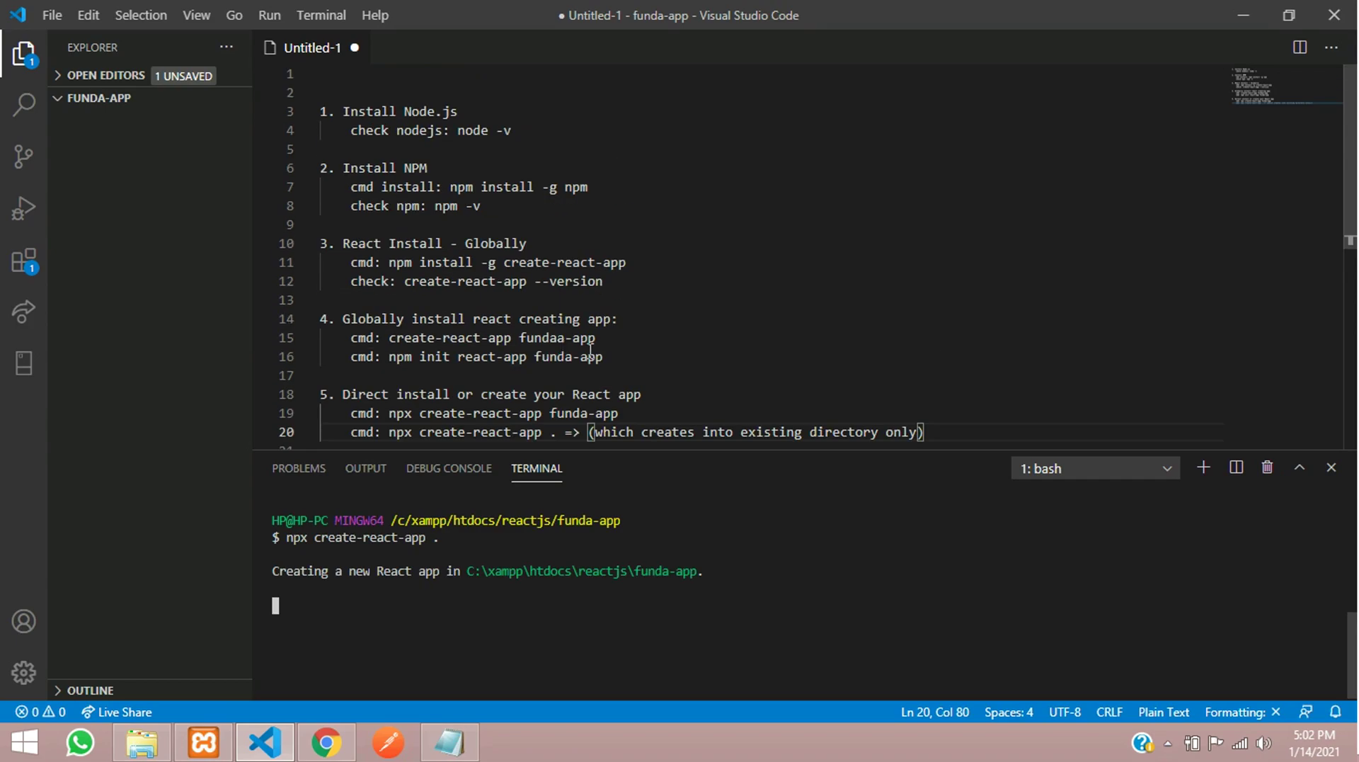
pyautogui.scroll(-1, 550, 351)
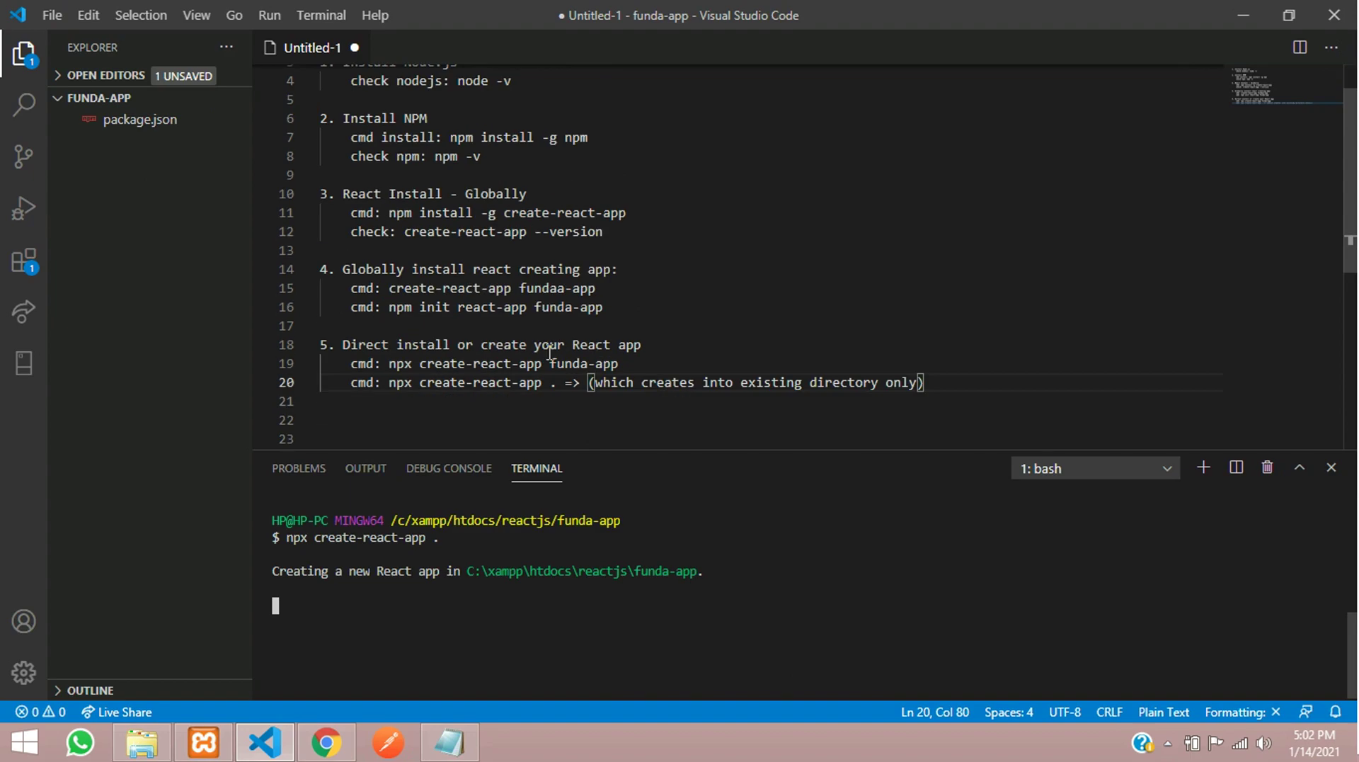
pyautogui.click(610, 365)
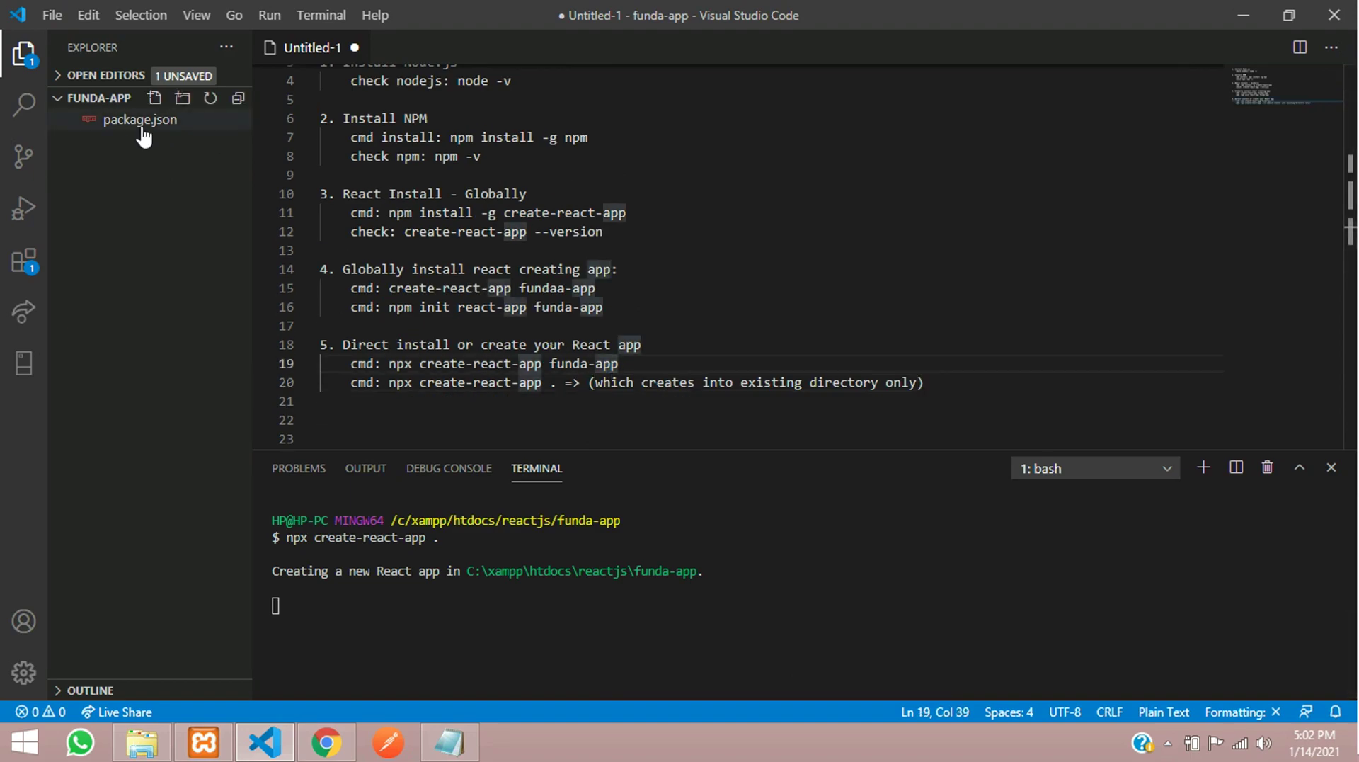
pyautogui.hotkey('ctrl', 'a')
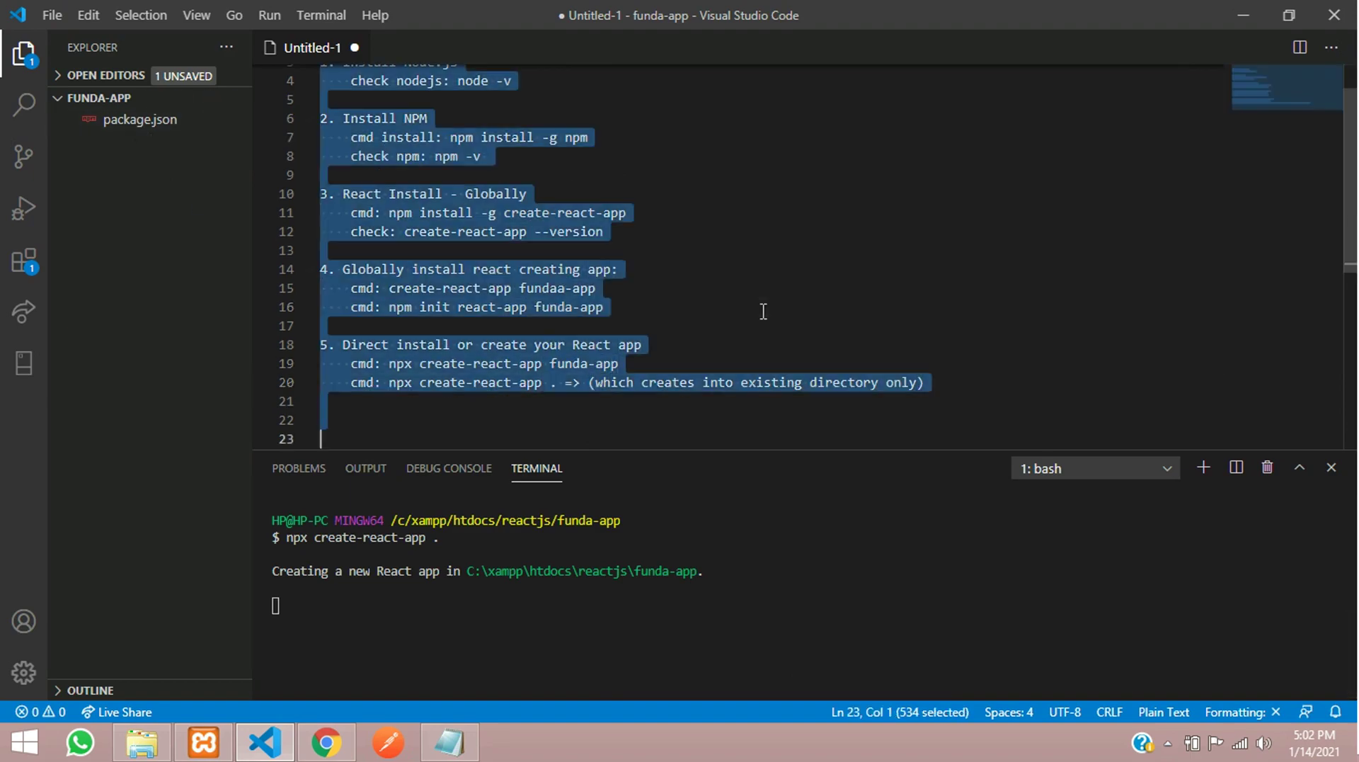
pyautogui.scroll(1, 711, 329)
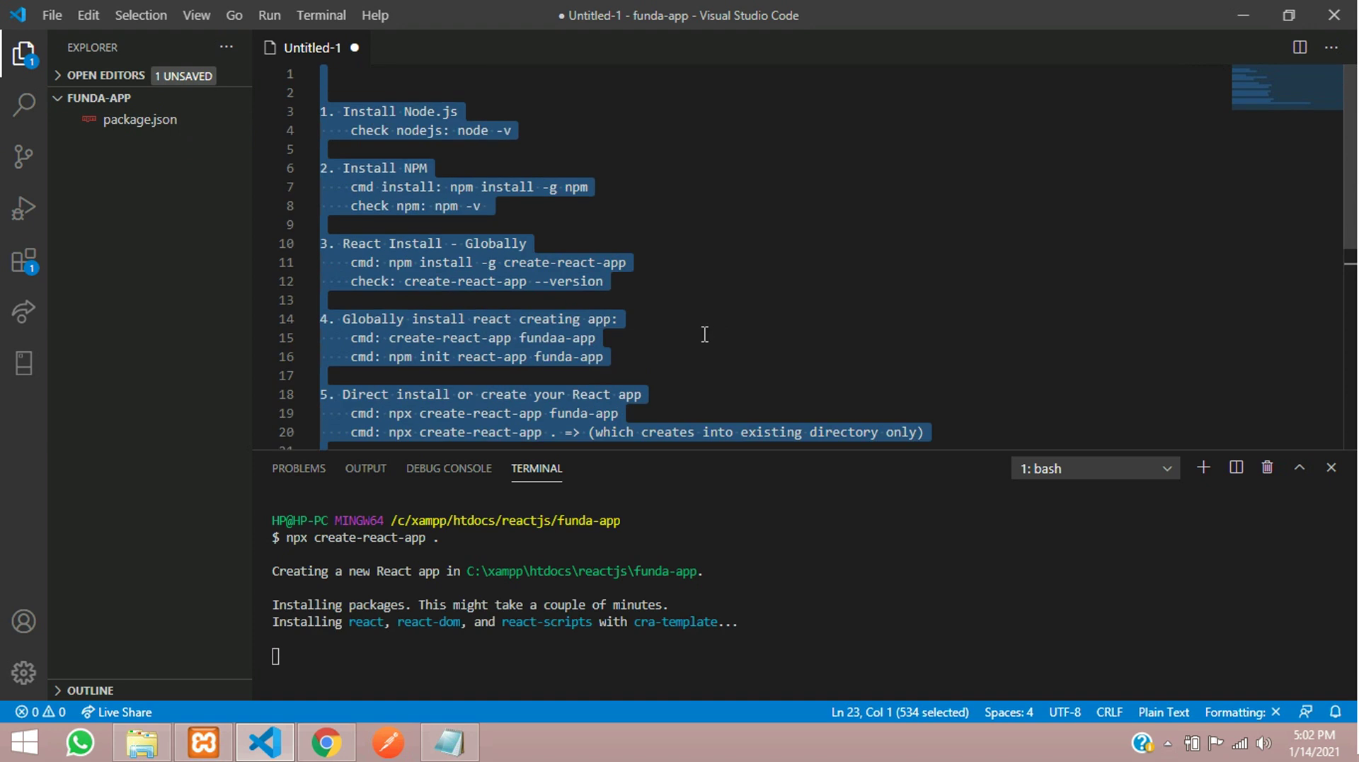
pyautogui.press('Delete')
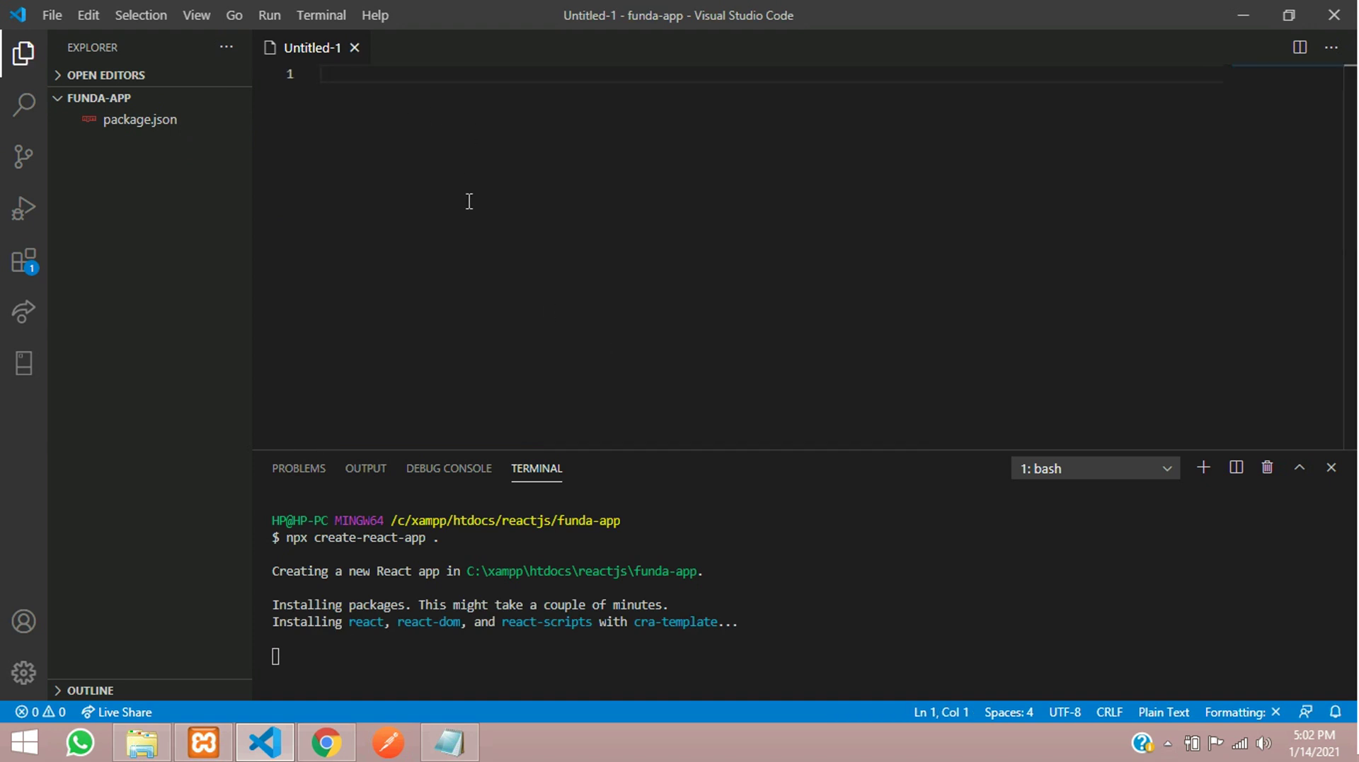
pyautogui.hotkey('ctrl', 'z')
pyautogui.scroll(2, 669, 189)
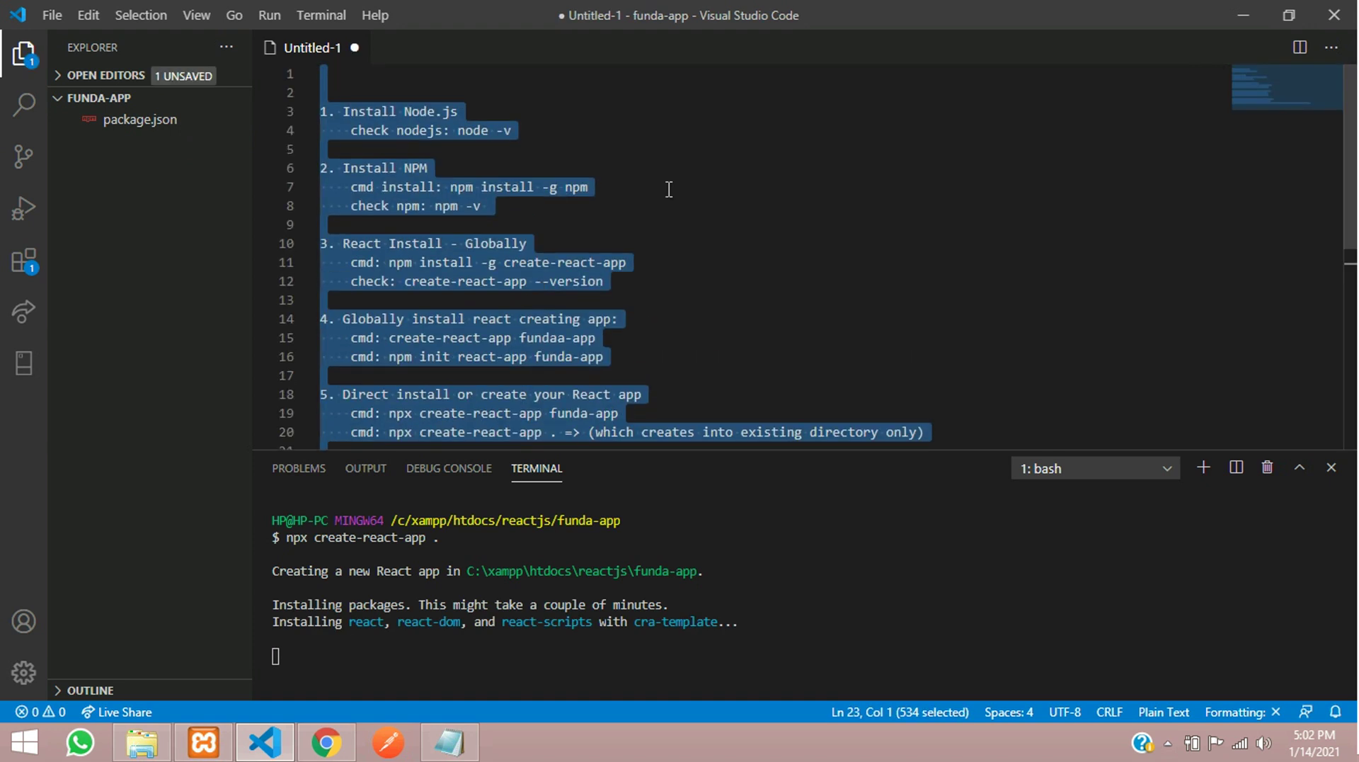
# - Remove one blank line above item 1 of the notes and start a new item "6." below item 5
pyautogui.click(516, 84)
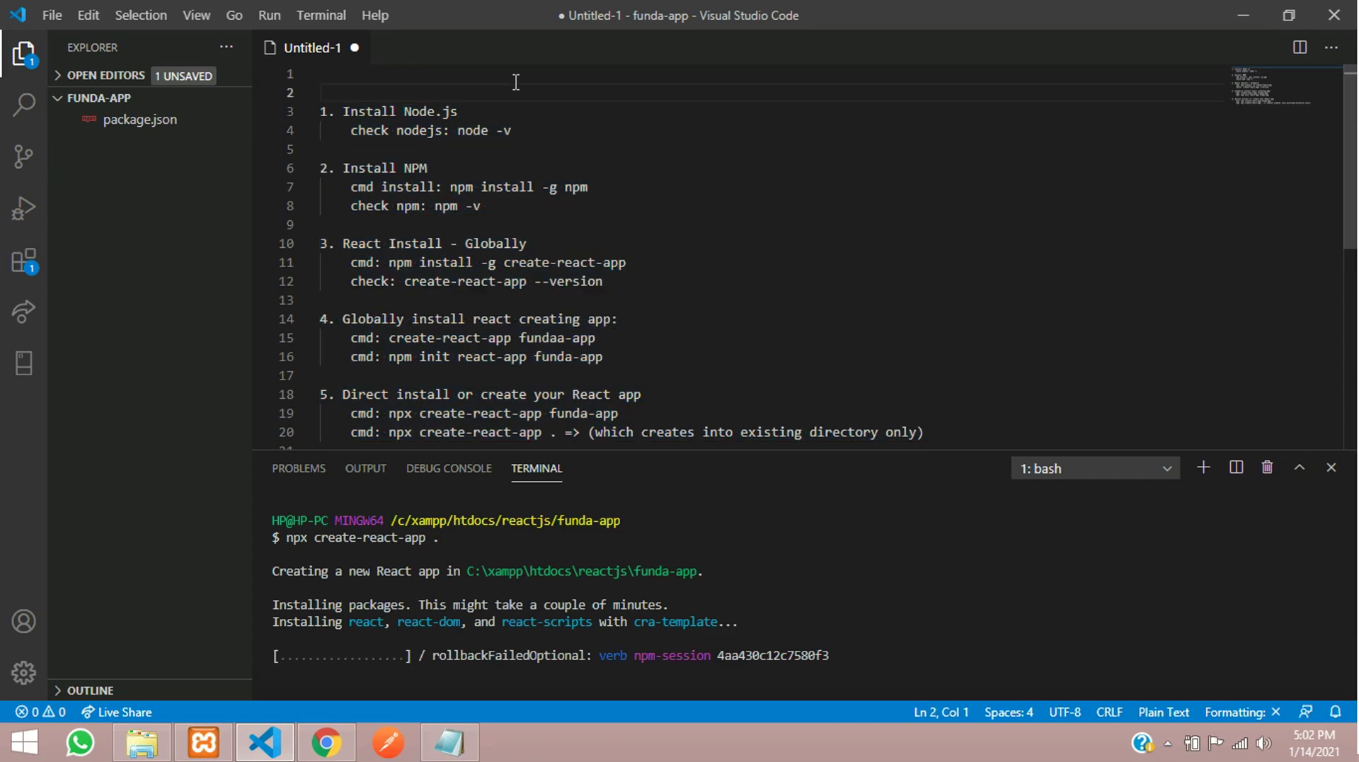
pyautogui.press('BackSpace')
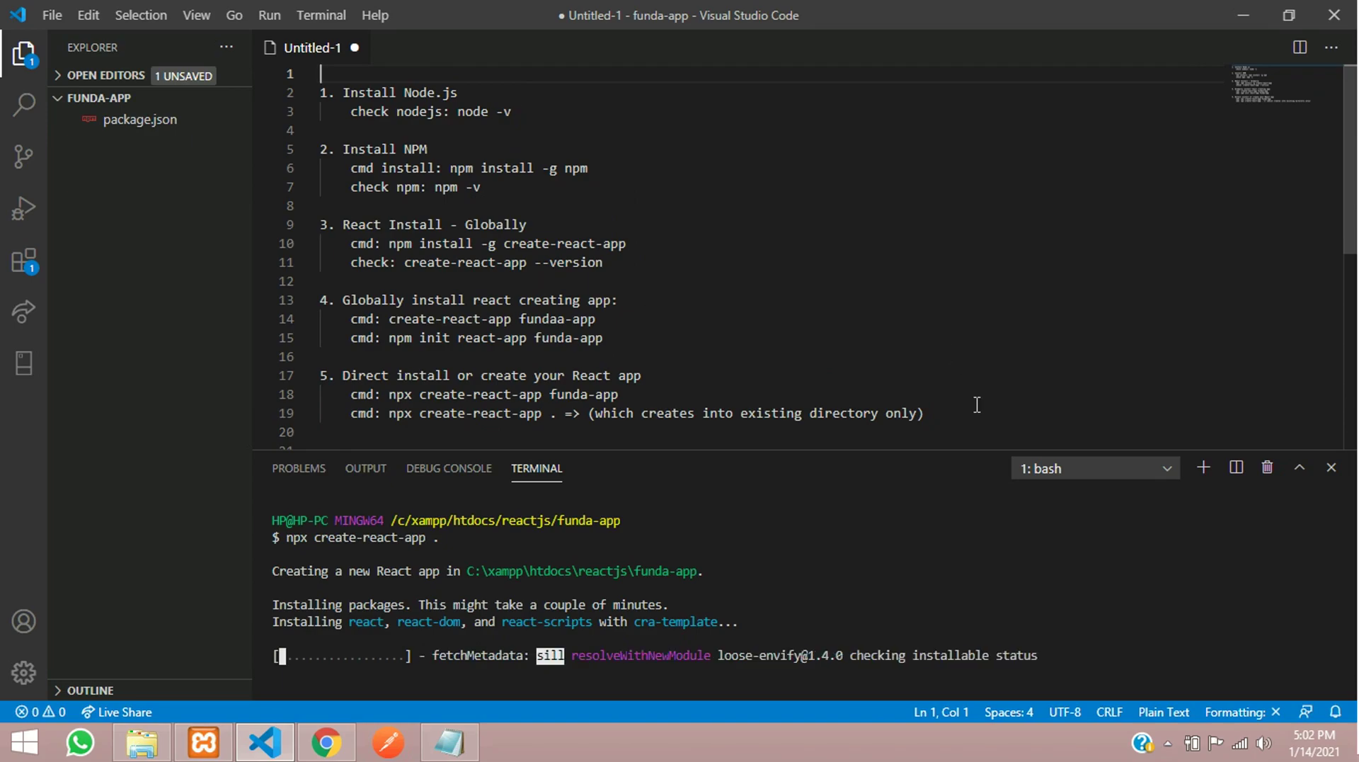
pyautogui.click(977, 409)
pyautogui.keyDown('shift'); pyautogui.click(405, 92); pyautogui.keyUp('shift')
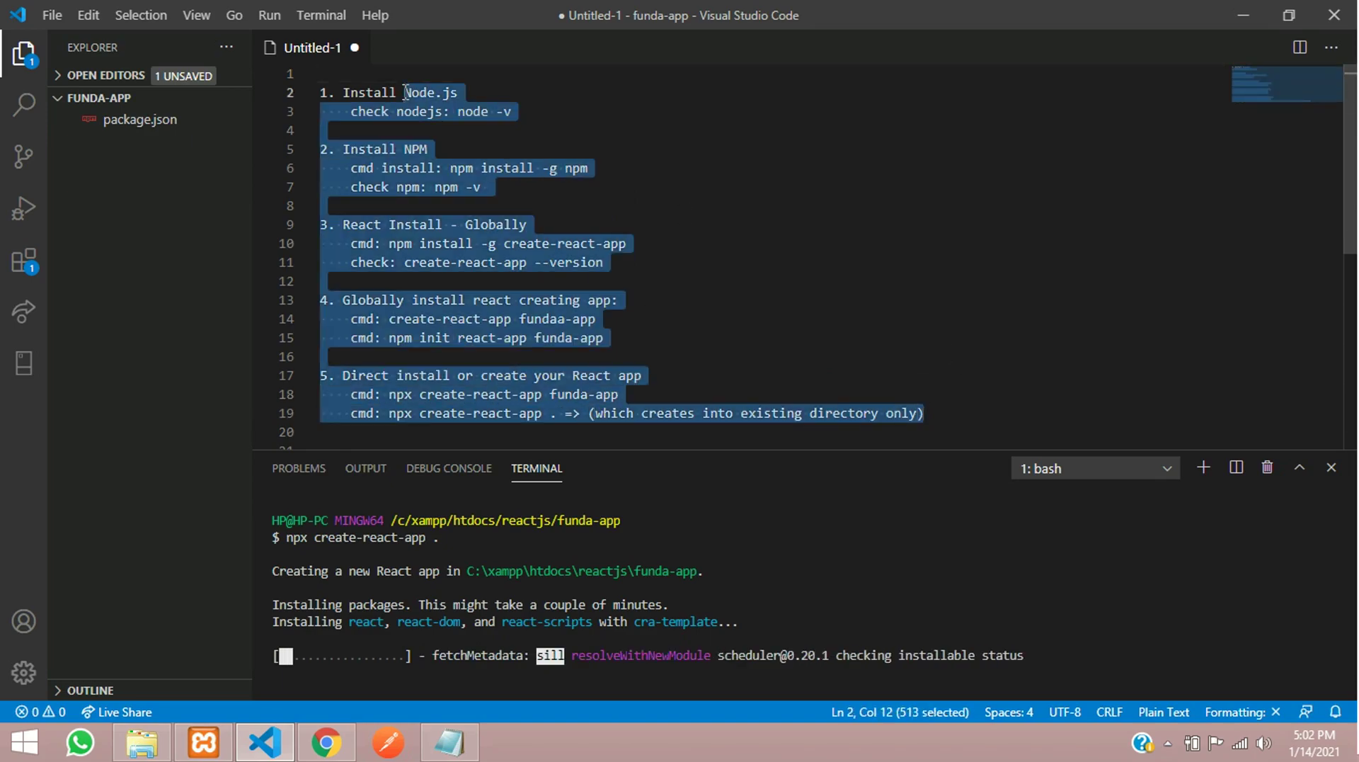
pyautogui.scroll(-3, 538, 234)
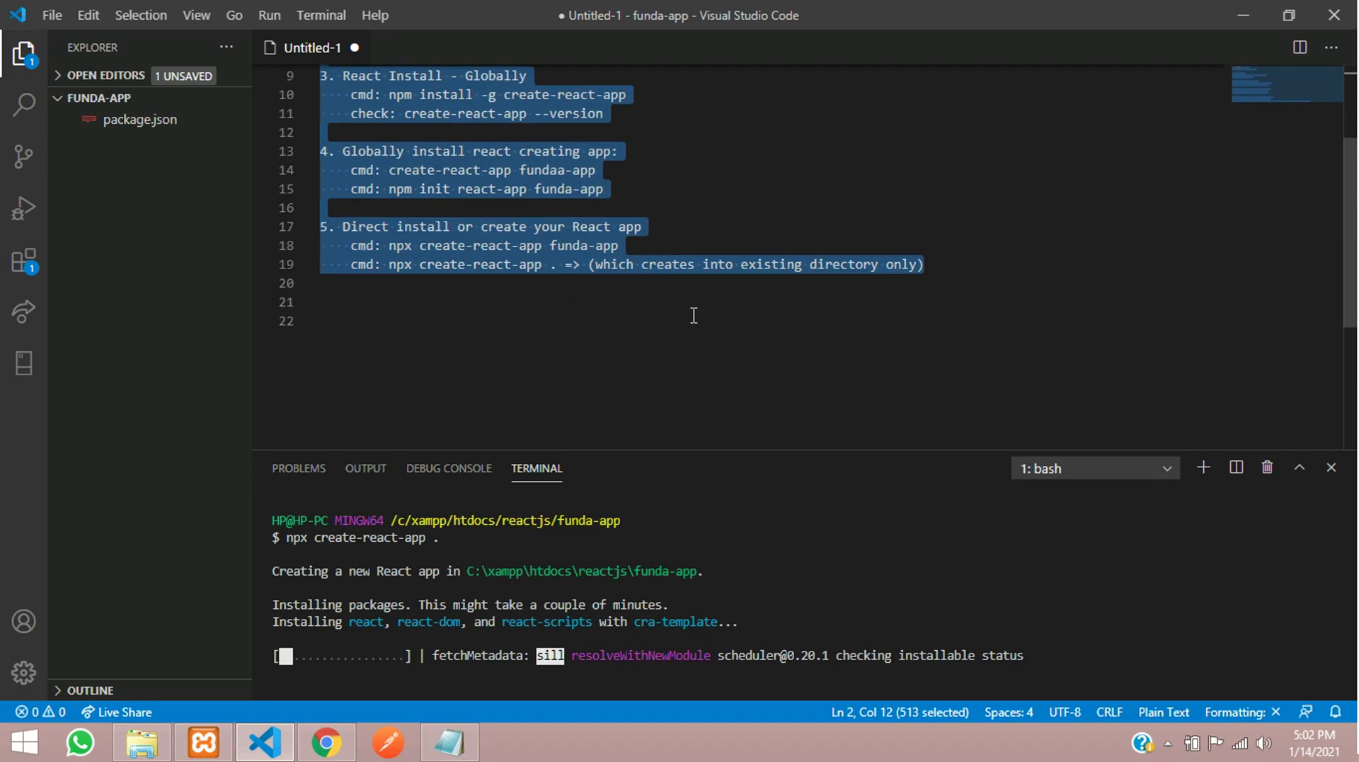
pyautogui.click(726, 312)
pyautogui.scroll(2, 666, 320)
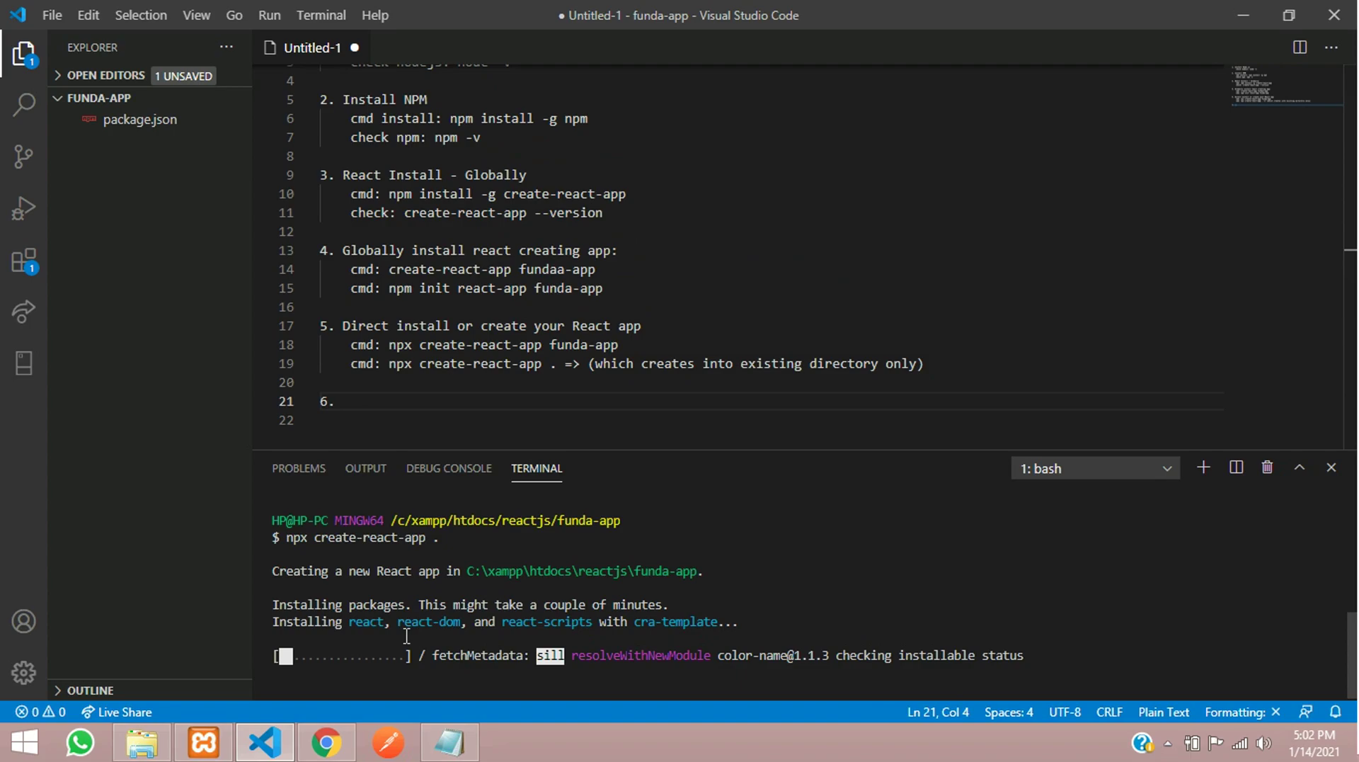
# - Highlight and read the installation messages in the terminal, and look at the README's Quick Overview in Chrome
pyautogui.moveTo(287, 571); pyautogui.dragTo(454, 623)
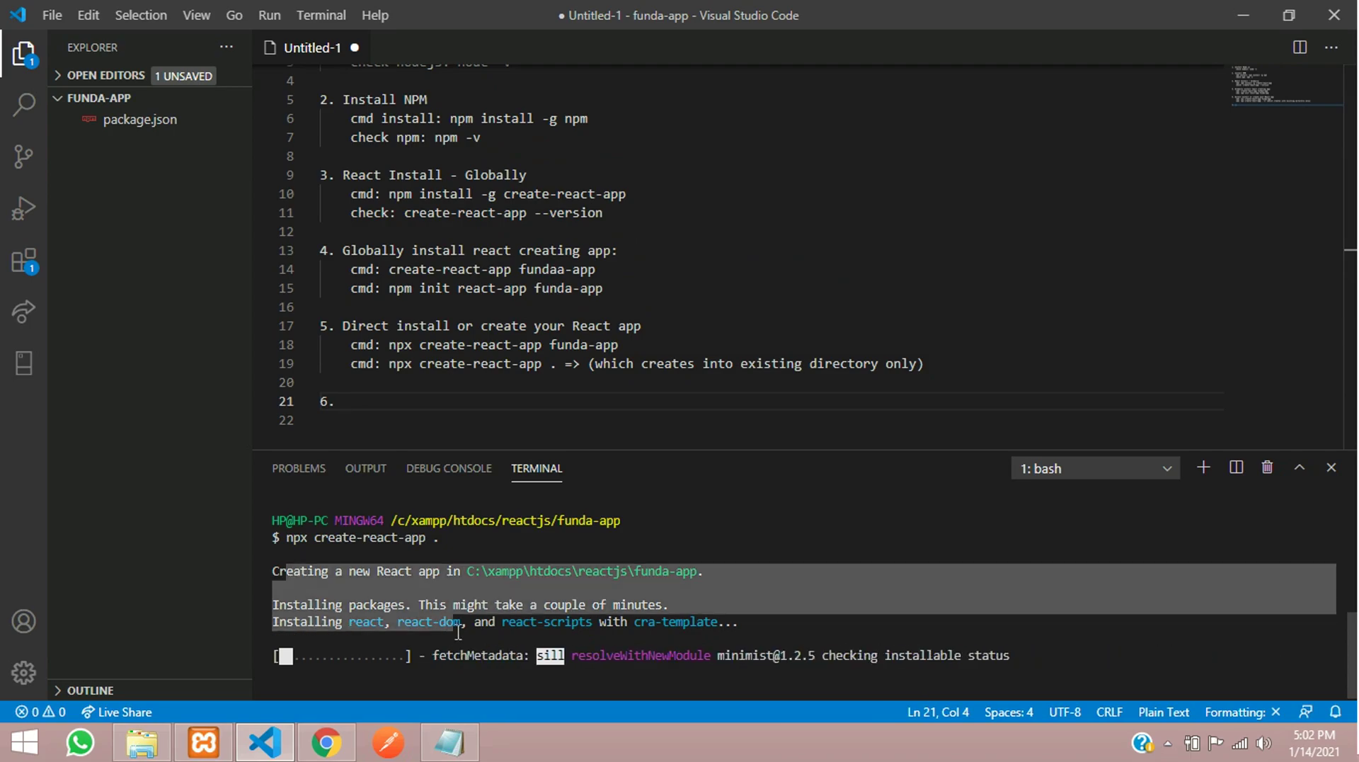
pyautogui.click(667, 604)
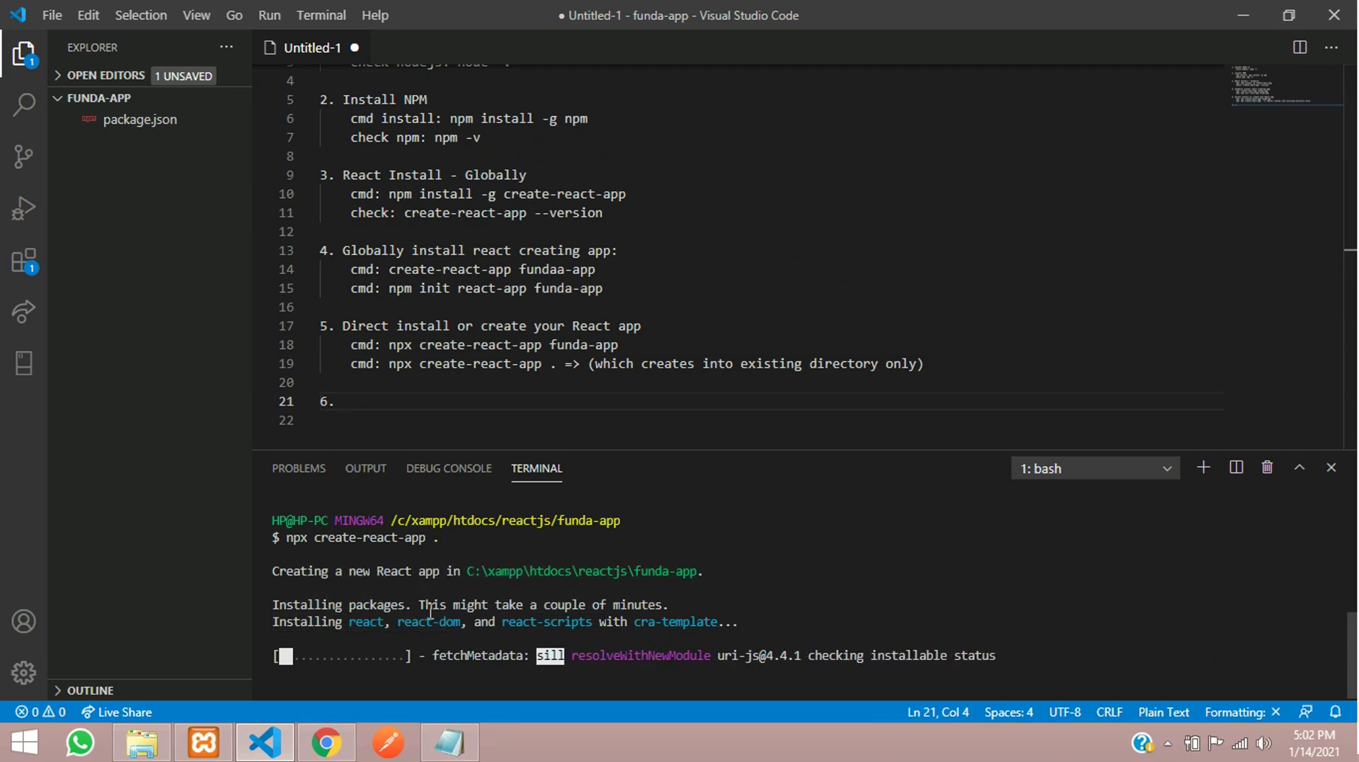
pyautogui.moveTo(420, 604); pyautogui.dragTo(661, 601)
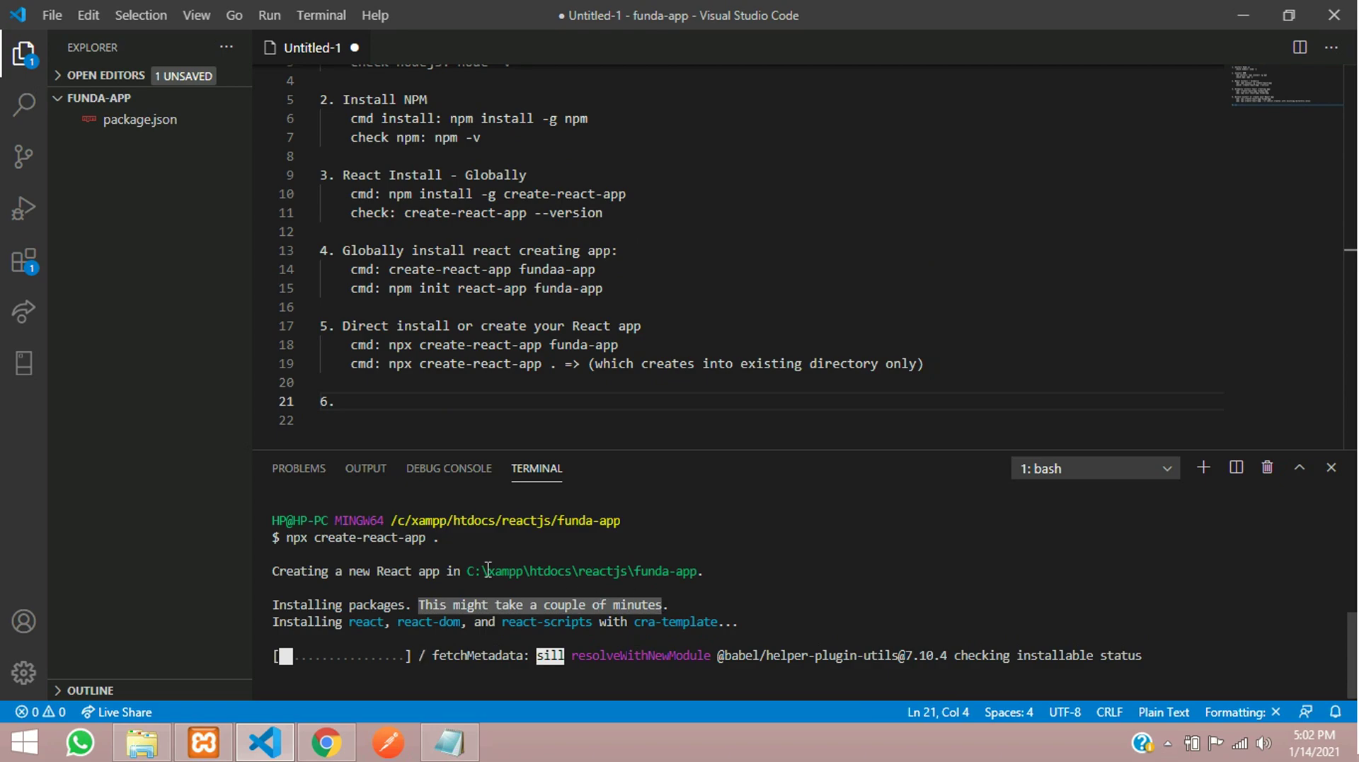
pyautogui.click(503, 401)
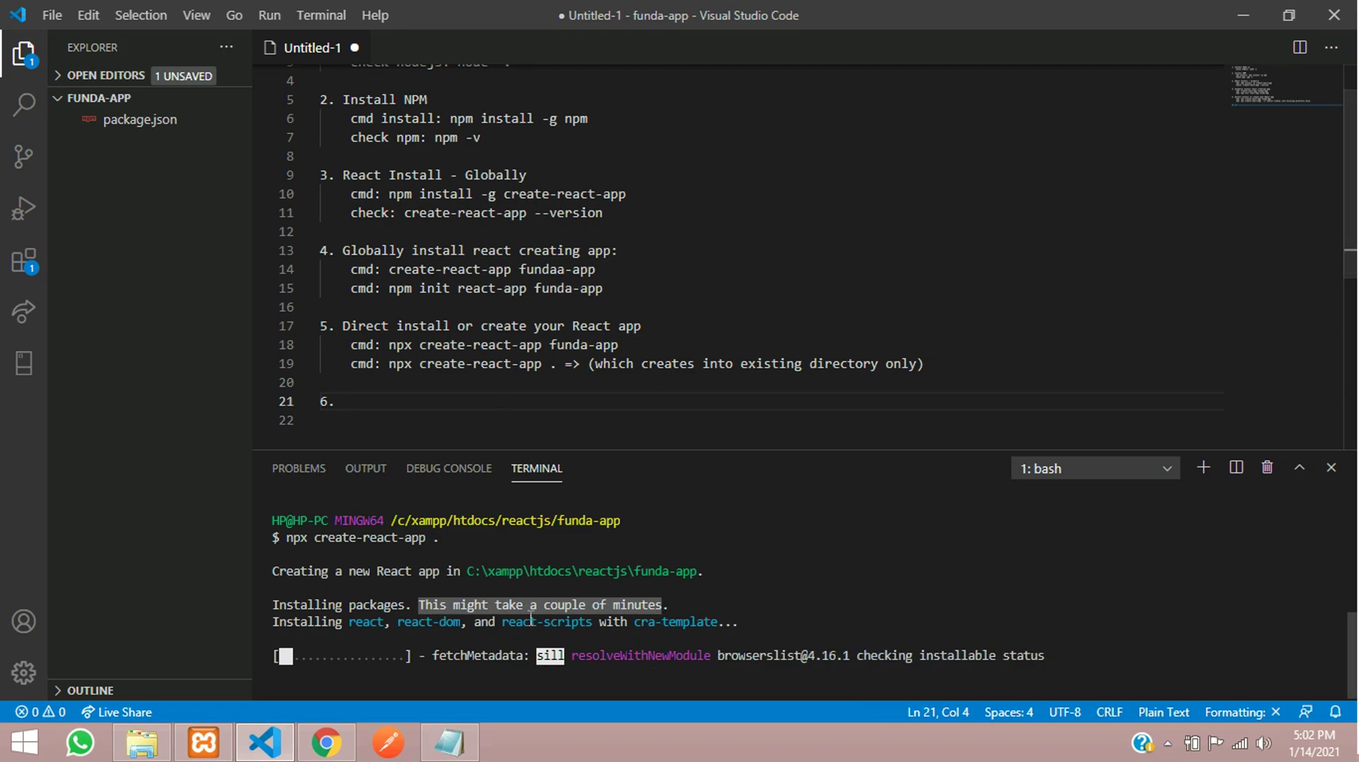
pyautogui.click(326, 742)
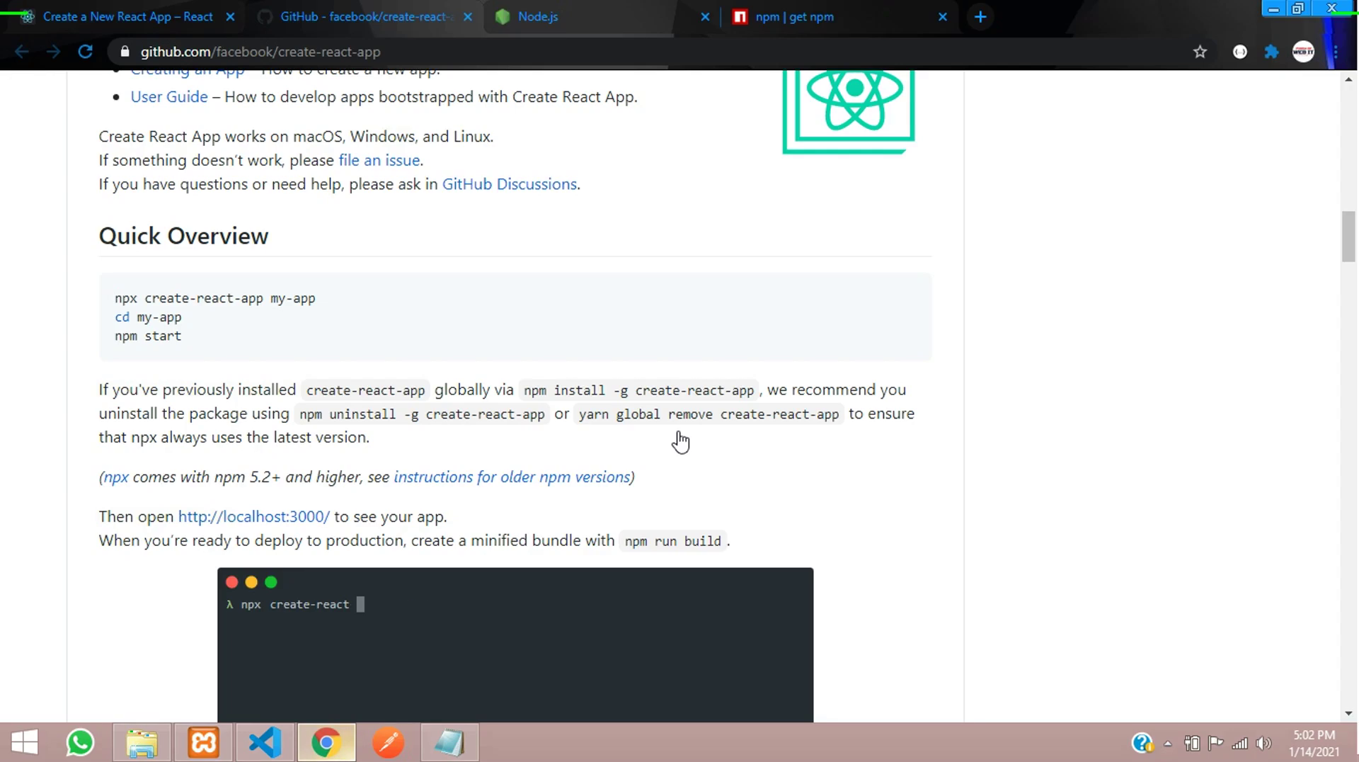
# - Return to Visual Studio Code and maximize the terminal to follow the package installation
pyautogui.click(268, 742)
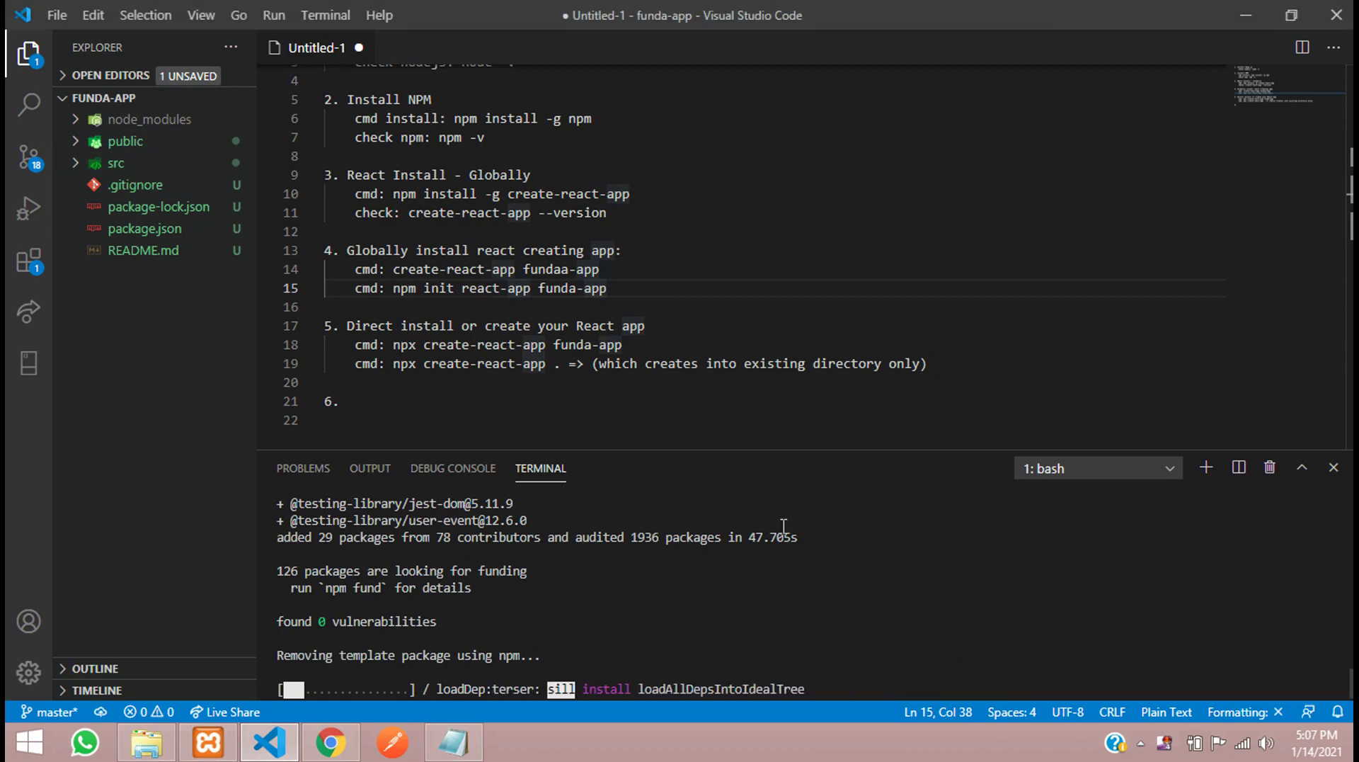
pyautogui.click(1301, 467)
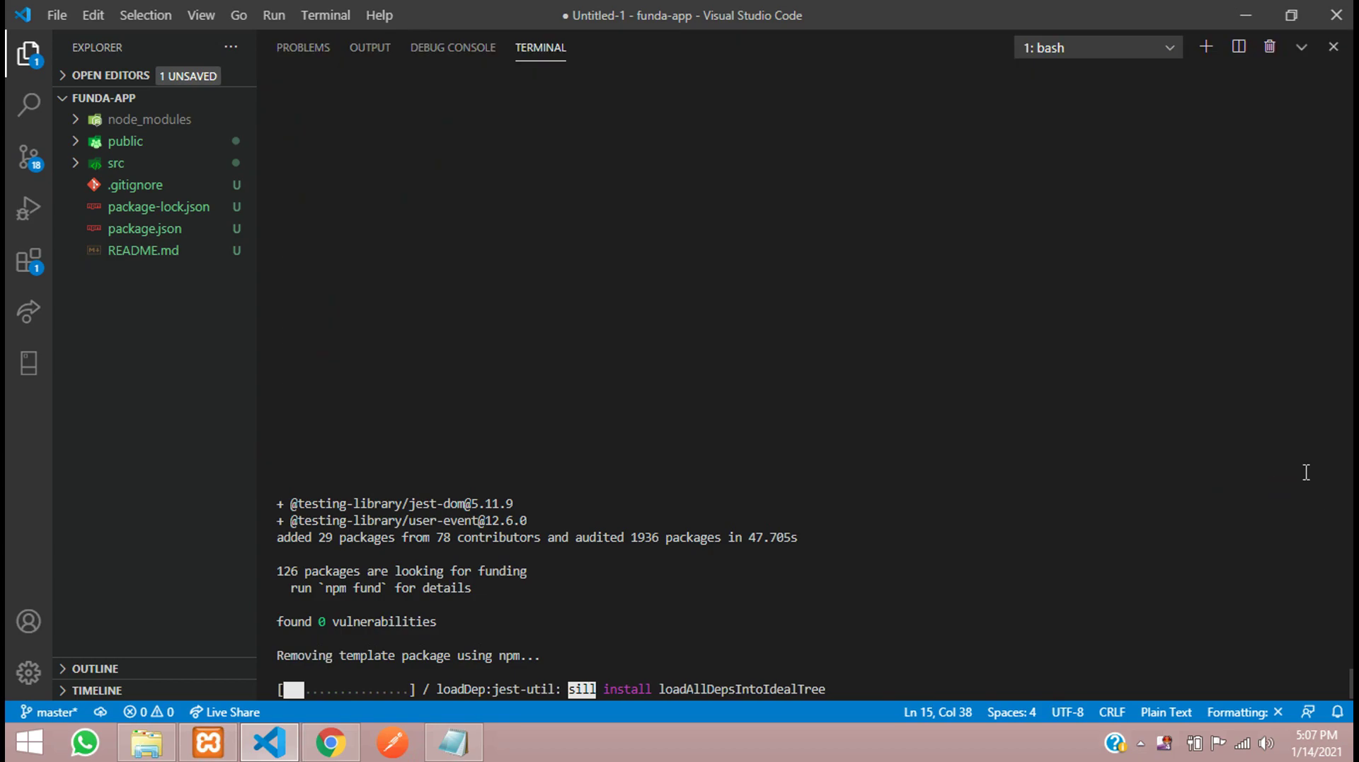
# - Review the installation log in the terminal from the npx create-react-app command through to its final messages
pyautogui.scroll(15, 863, 414)
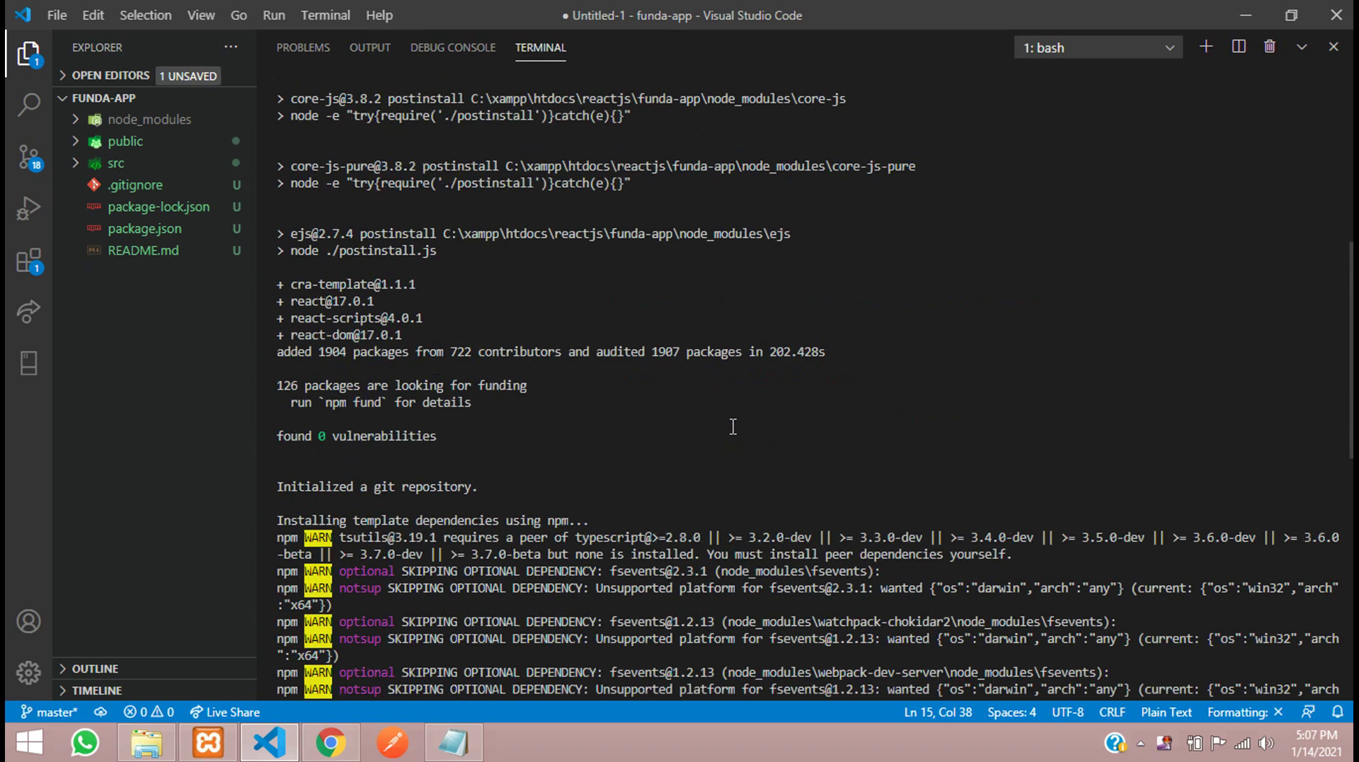
pyautogui.scroll(2, 648, 416)
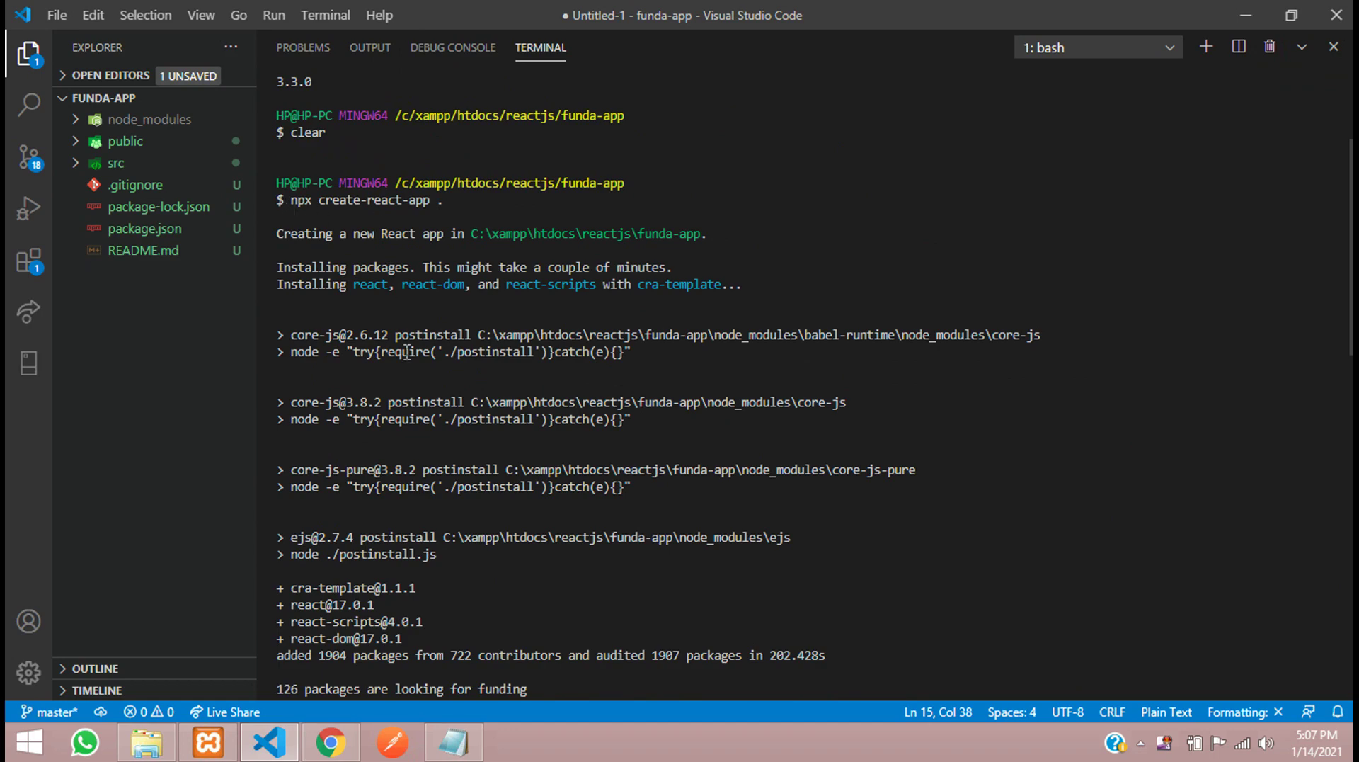
pyautogui.scroll(-15, 455, 453)
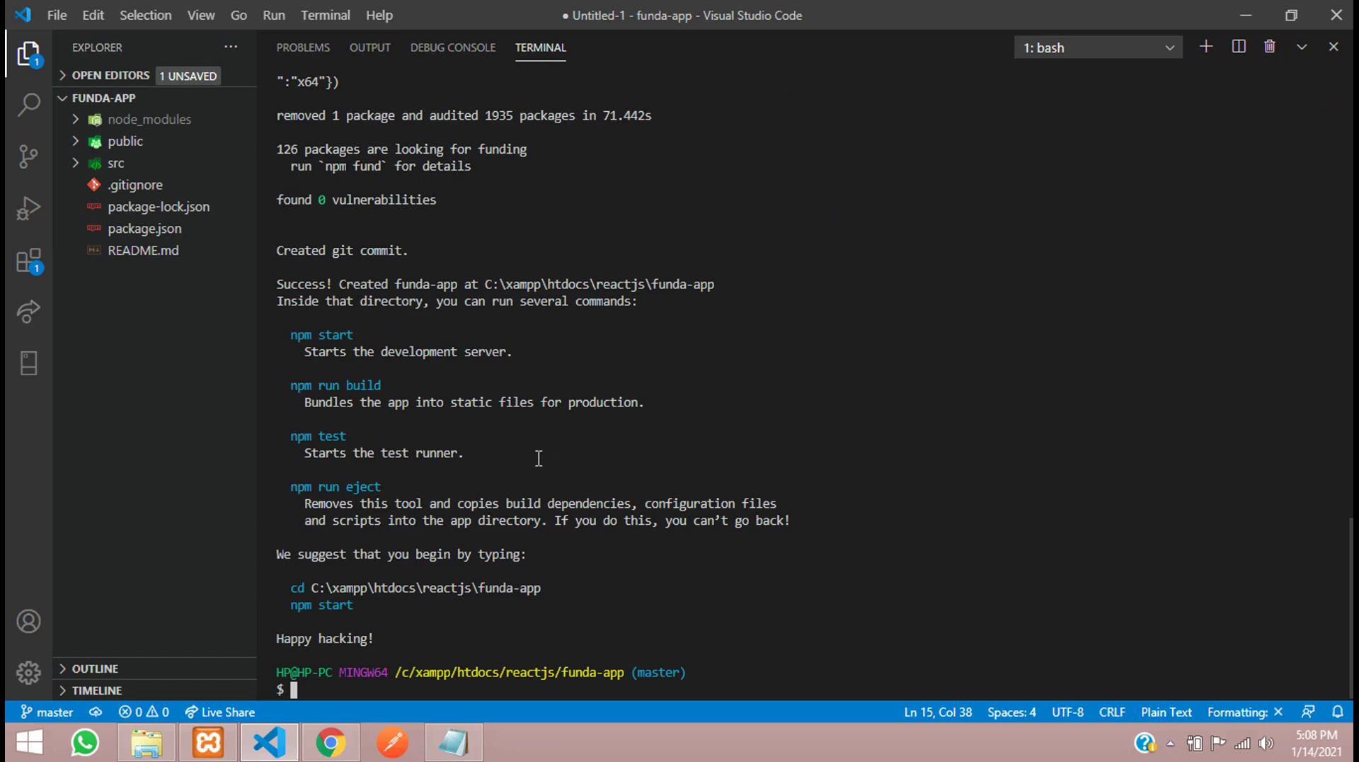
pyautogui.scroll(4, 539, 458)
pyautogui.scroll(-4, 441, 452)
# - Highlight and read the success message and the npm start, build, test and eject commands in the terminal output
pyautogui.moveTo(345, 285); pyautogui.dragTo(447, 286)
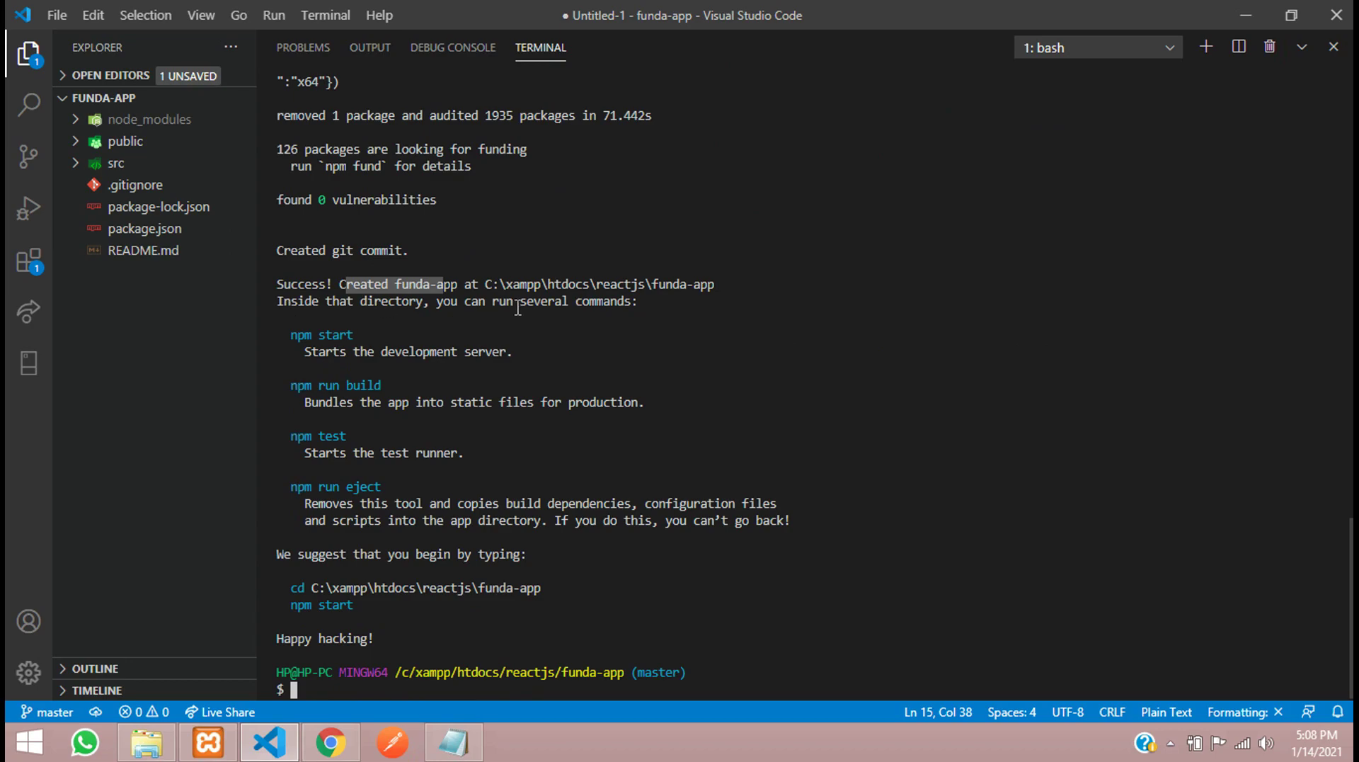
pyautogui.moveTo(464, 301); pyautogui.dragTo(590, 296)
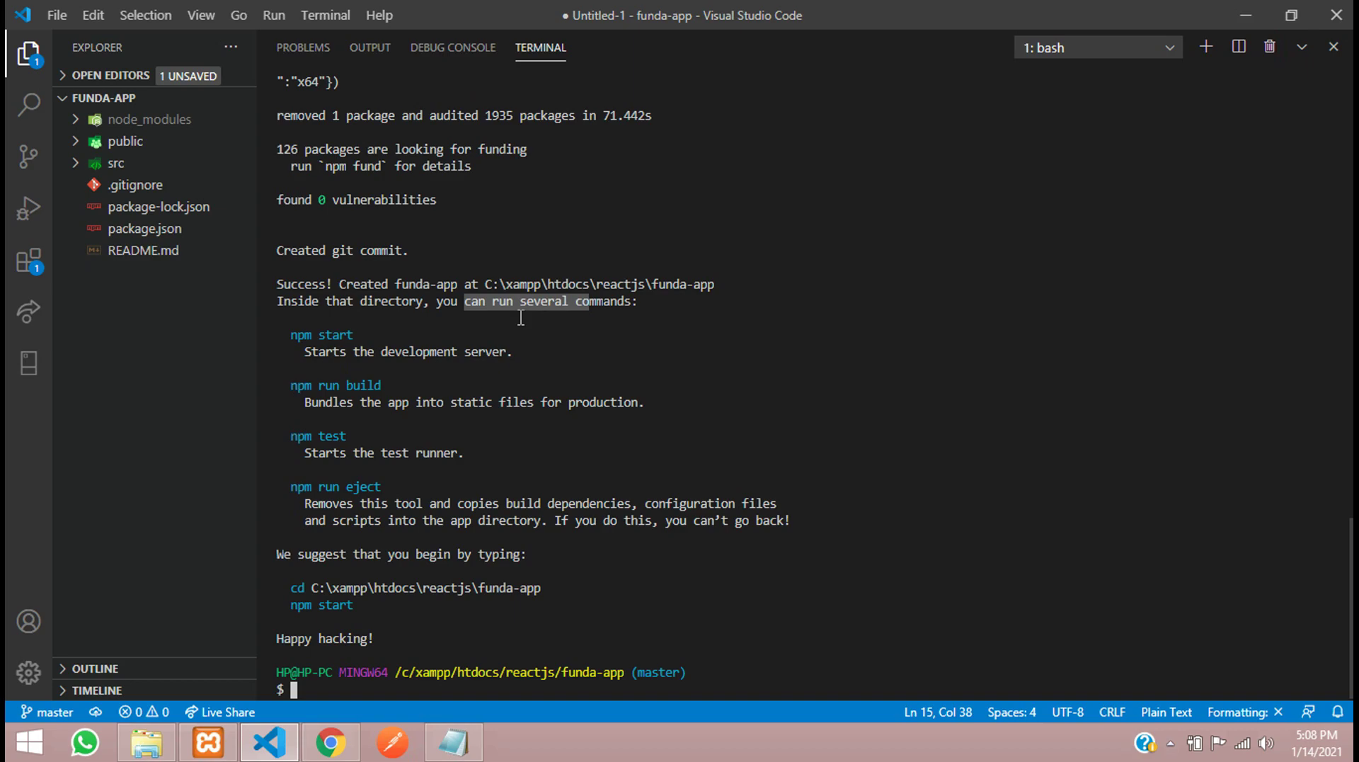
pyautogui.moveTo(294, 342); pyautogui.dragTo(353, 338)
pyautogui.moveTo(304, 386); pyautogui.dragTo(414, 388)
pyautogui.moveTo(317, 442); pyautogui.dragTo(401, 442)
pyautogui.moveTo(318, 487); pyautogui.dragTo(401, 496)
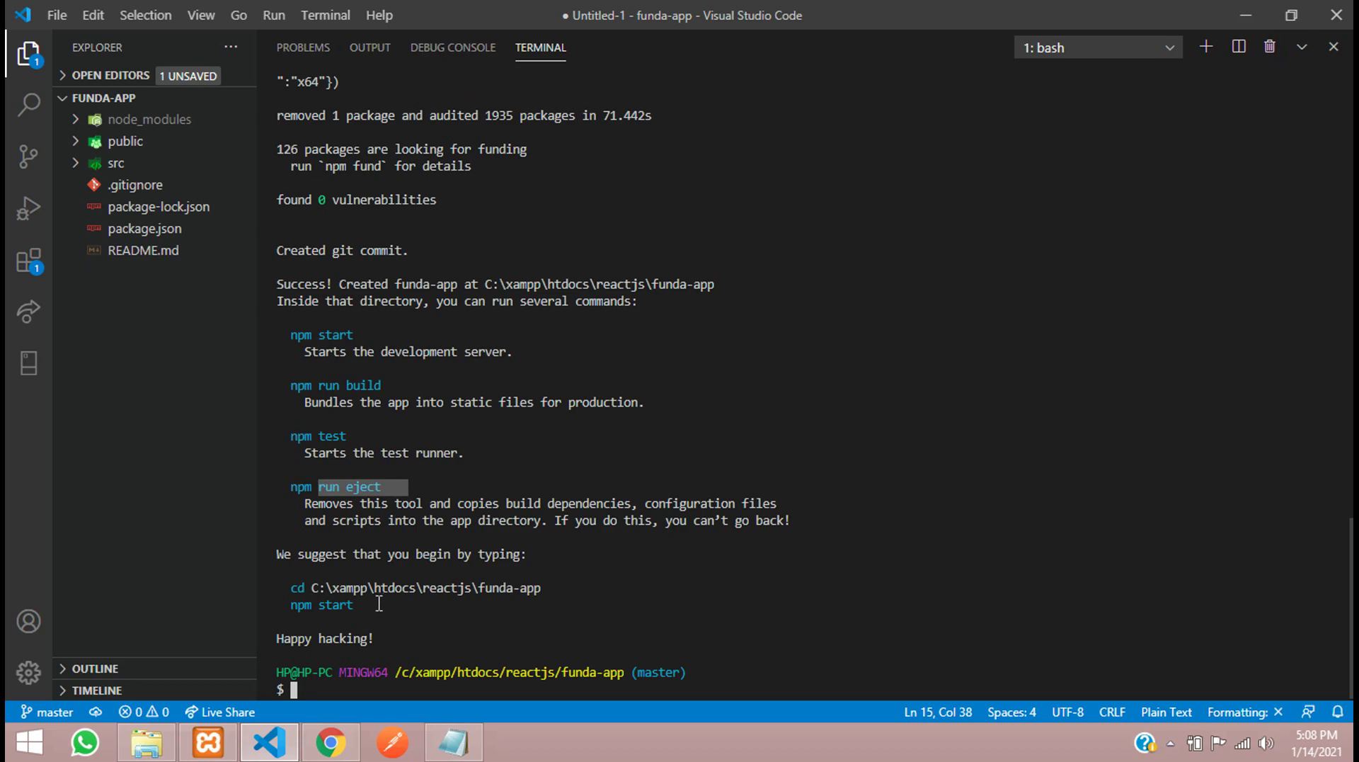
pyautogui.click(344, 446)
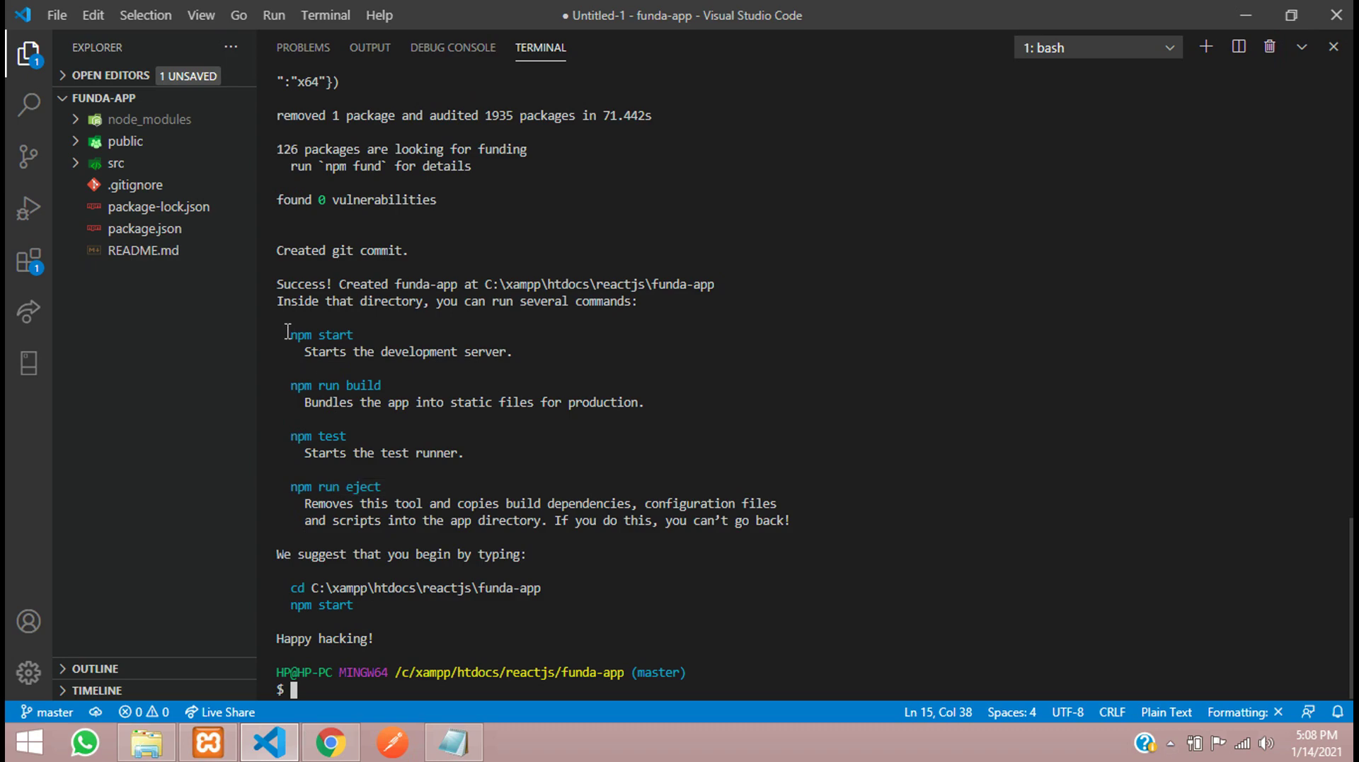
pyautogui.moveTo(295, 332); pyautogui.dragTo(347, 335)
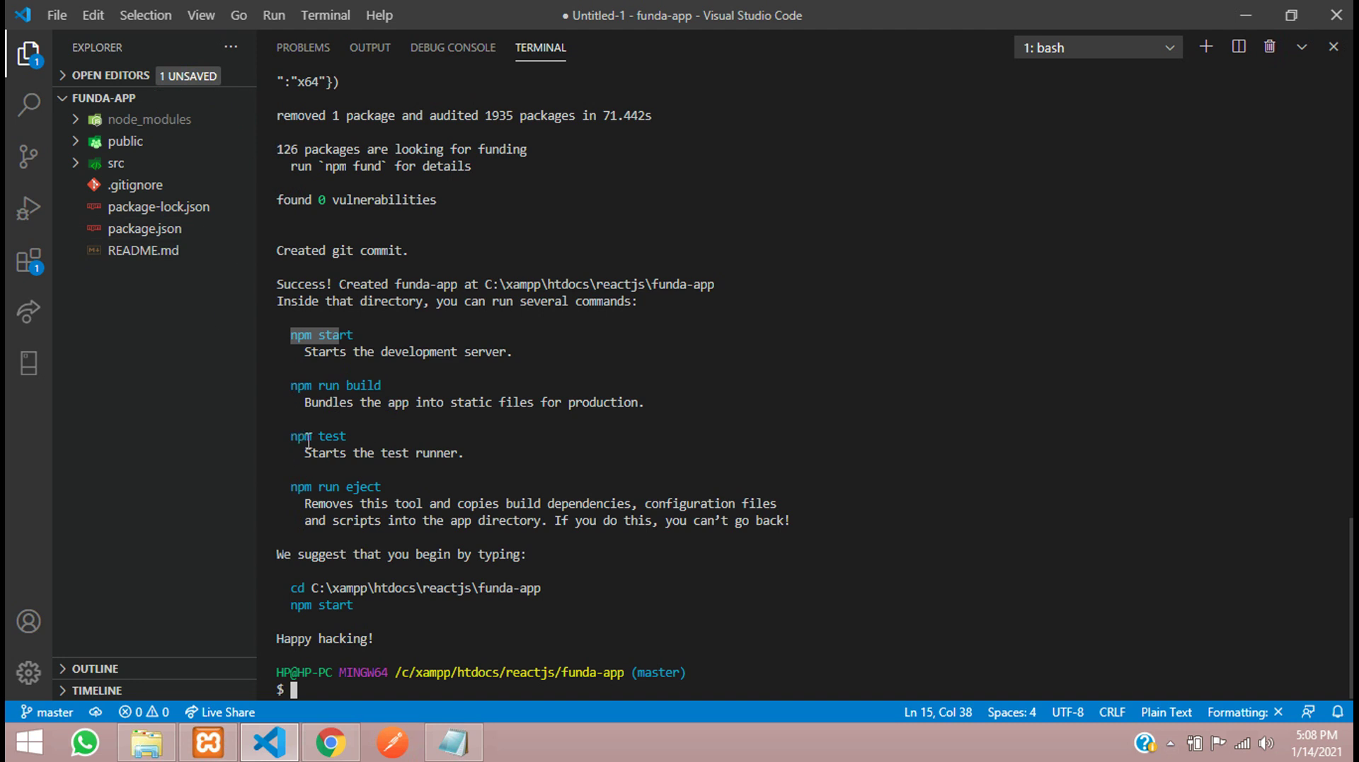
pyautogui.click(296, 337)
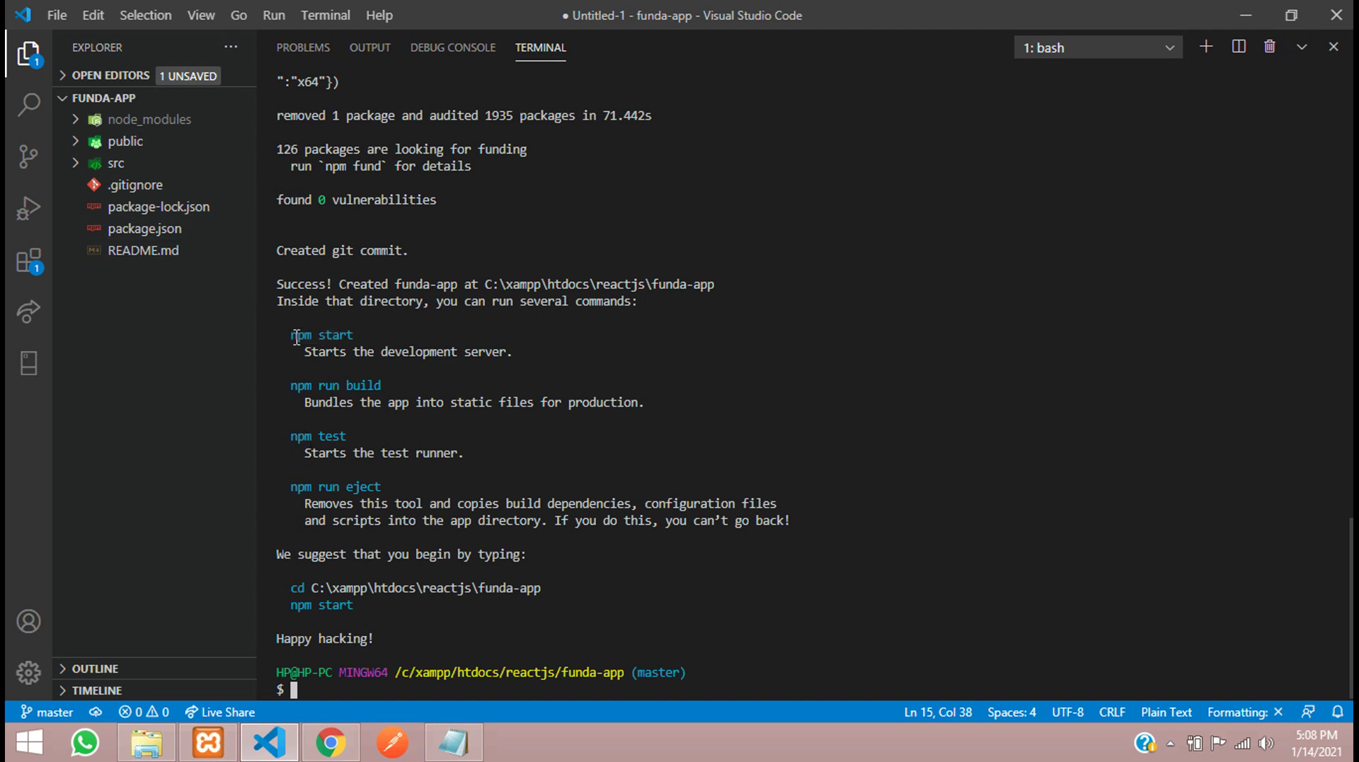
pyautogui.moveTo(297, 337); pyautogui.dragTo(349, 337)
pyautogui.click(349, 337)
pyautogui.click(490, 388)
# - Restore the terminal to its smaller size and title item 6 of the notes "run the react app"
pyautogui.click(1301, 46)
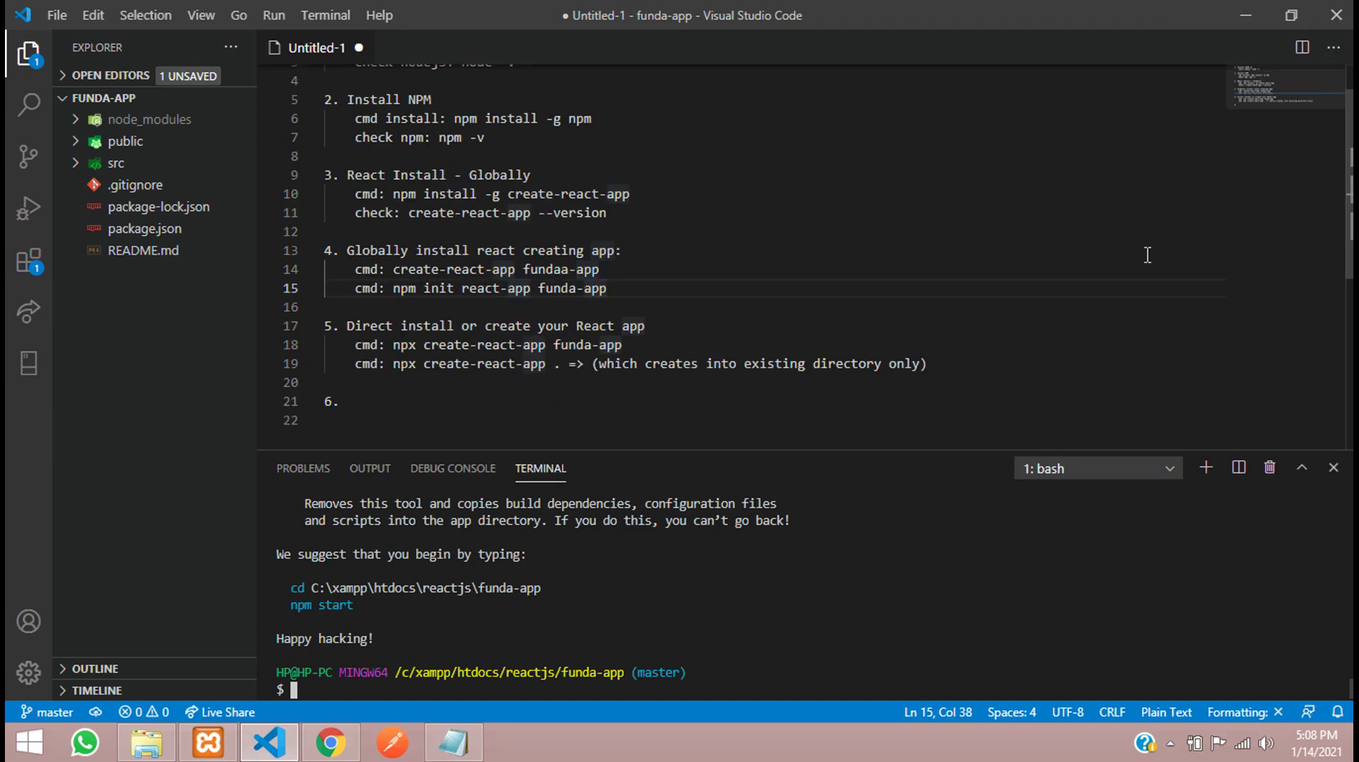
pyautogui.click(477, 404)
pyautogui.scroll(-2, 495, 393)
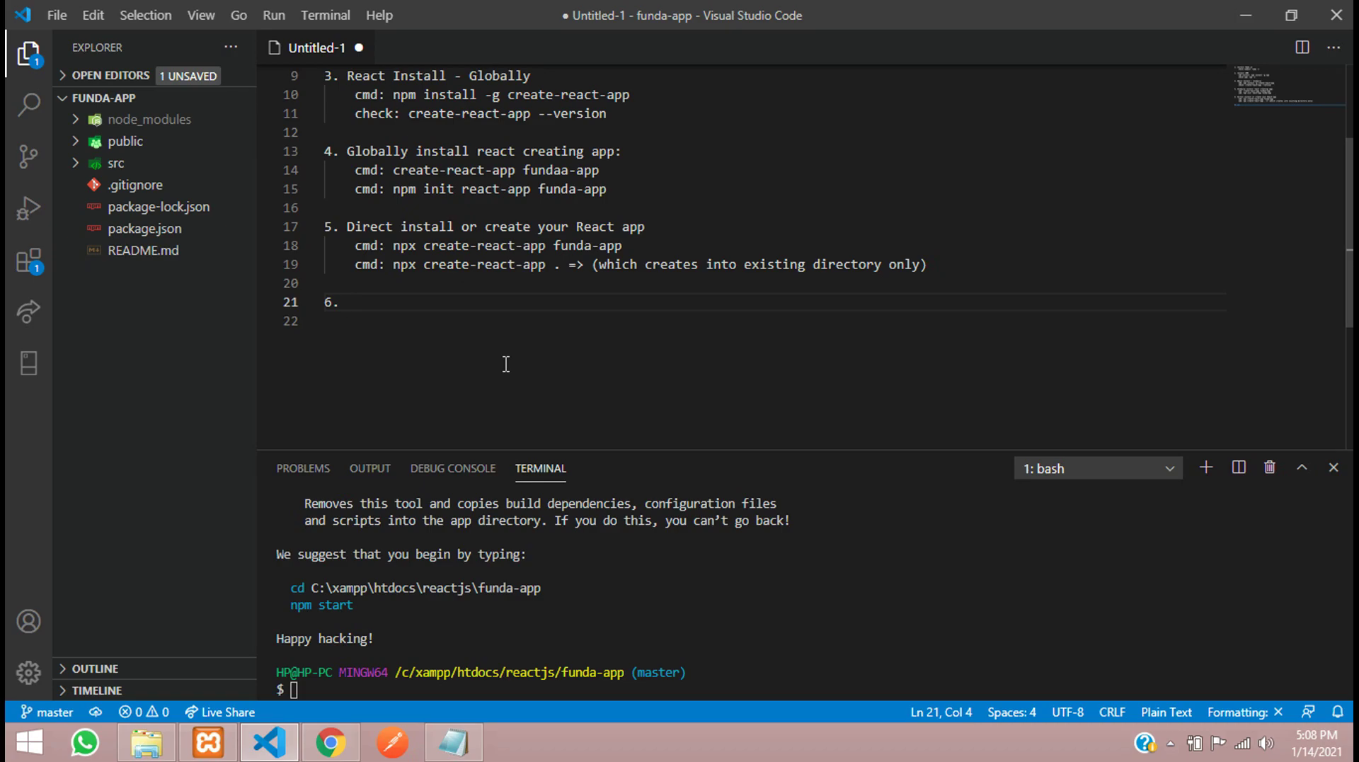
pyautogui.write('run the react ')
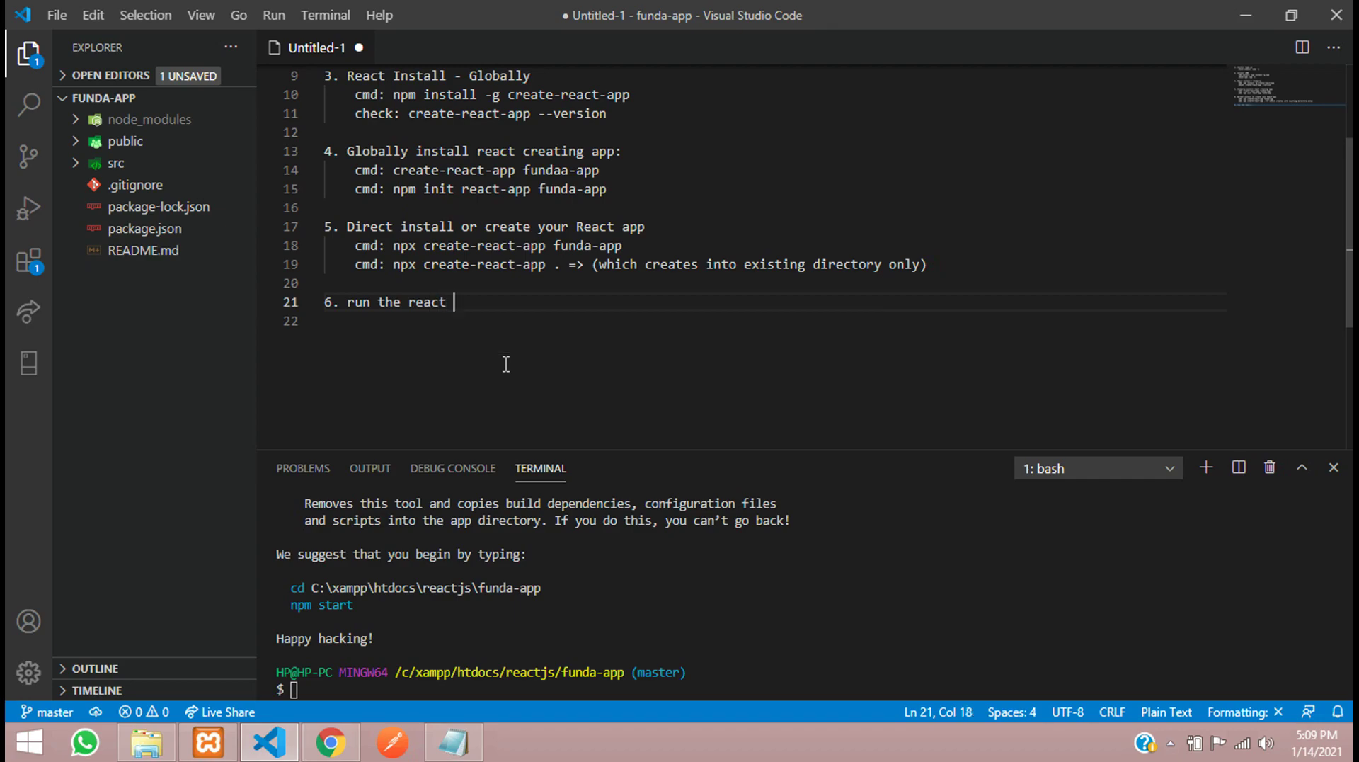
pyautogui.write('app')
# - Add the indented line "cmd: npm start" under item 6 of the notes
pyautogui.press('Return')
pyautogui.press('Tab')
pyautogui.write('cmd: ')
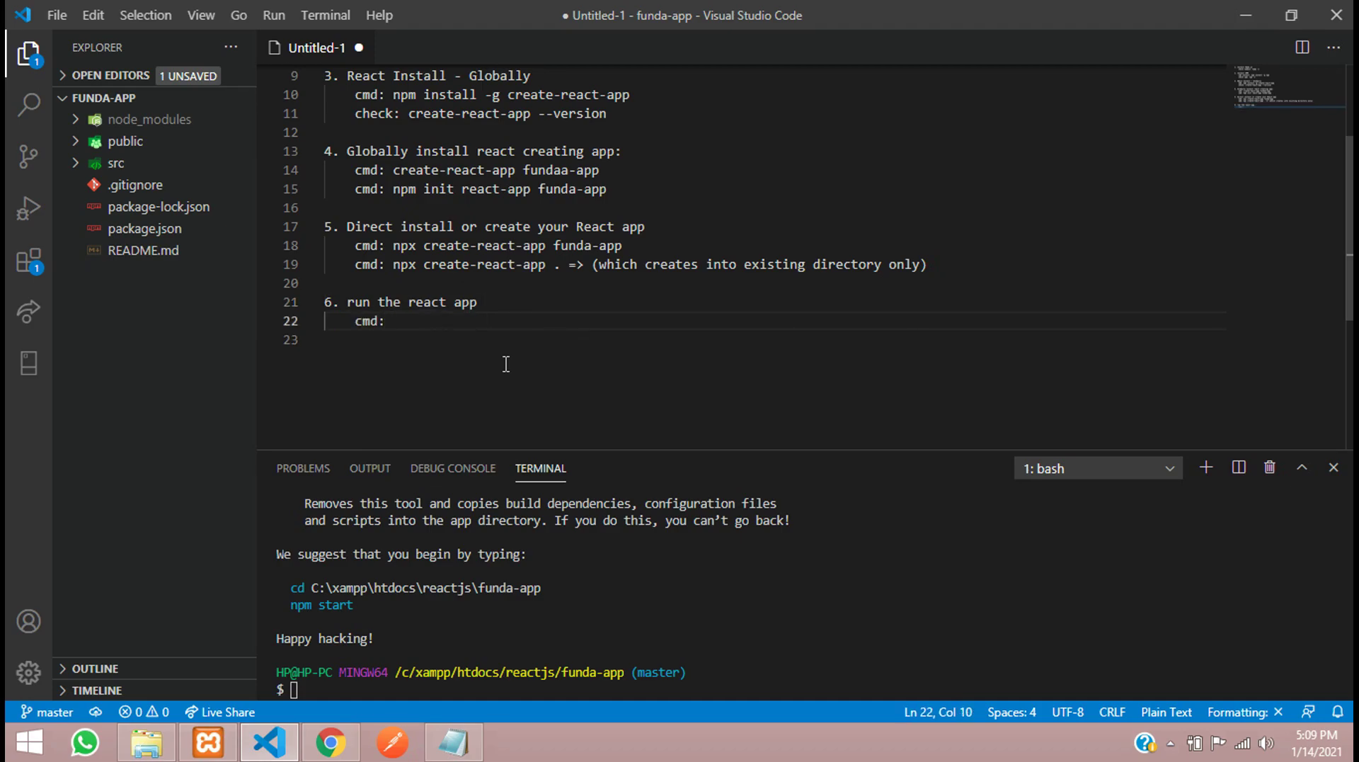
pyautogui.write('np')
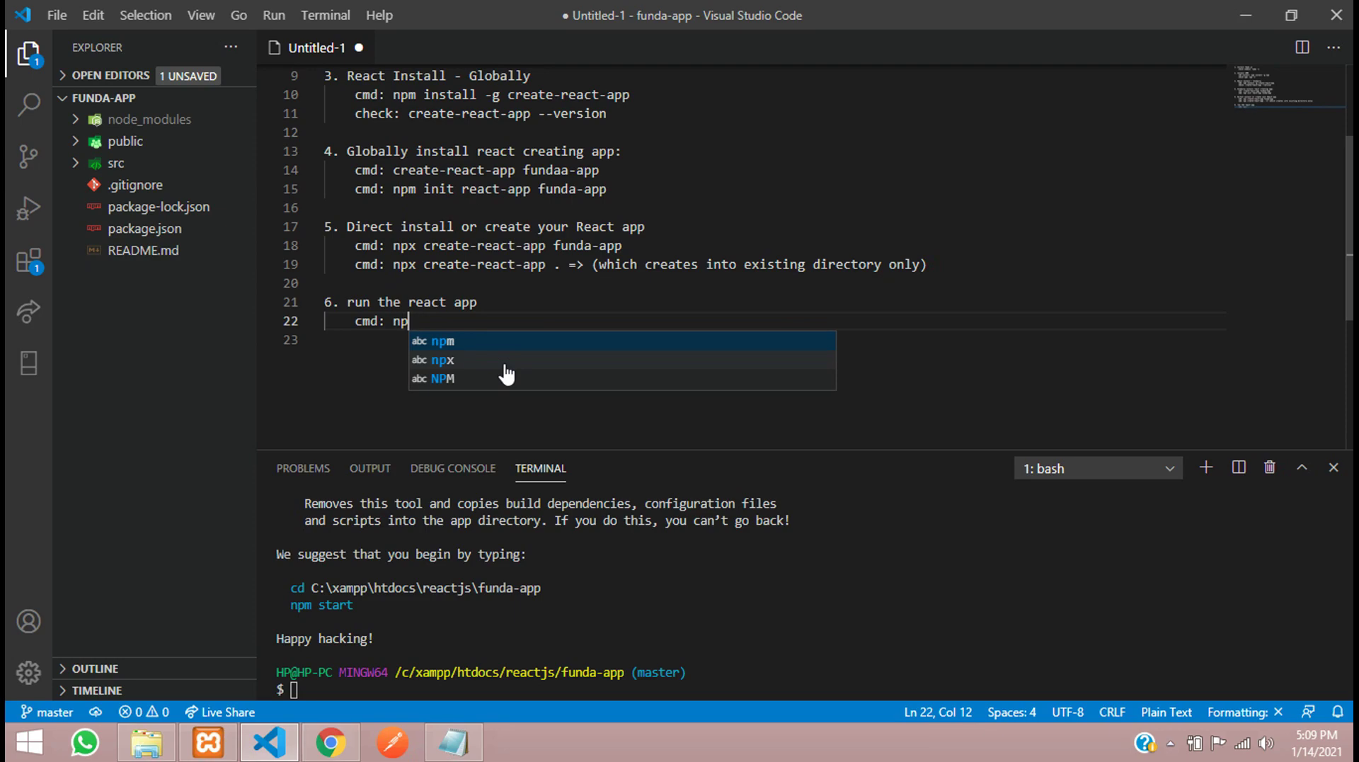
pyautogui.write('pm start')
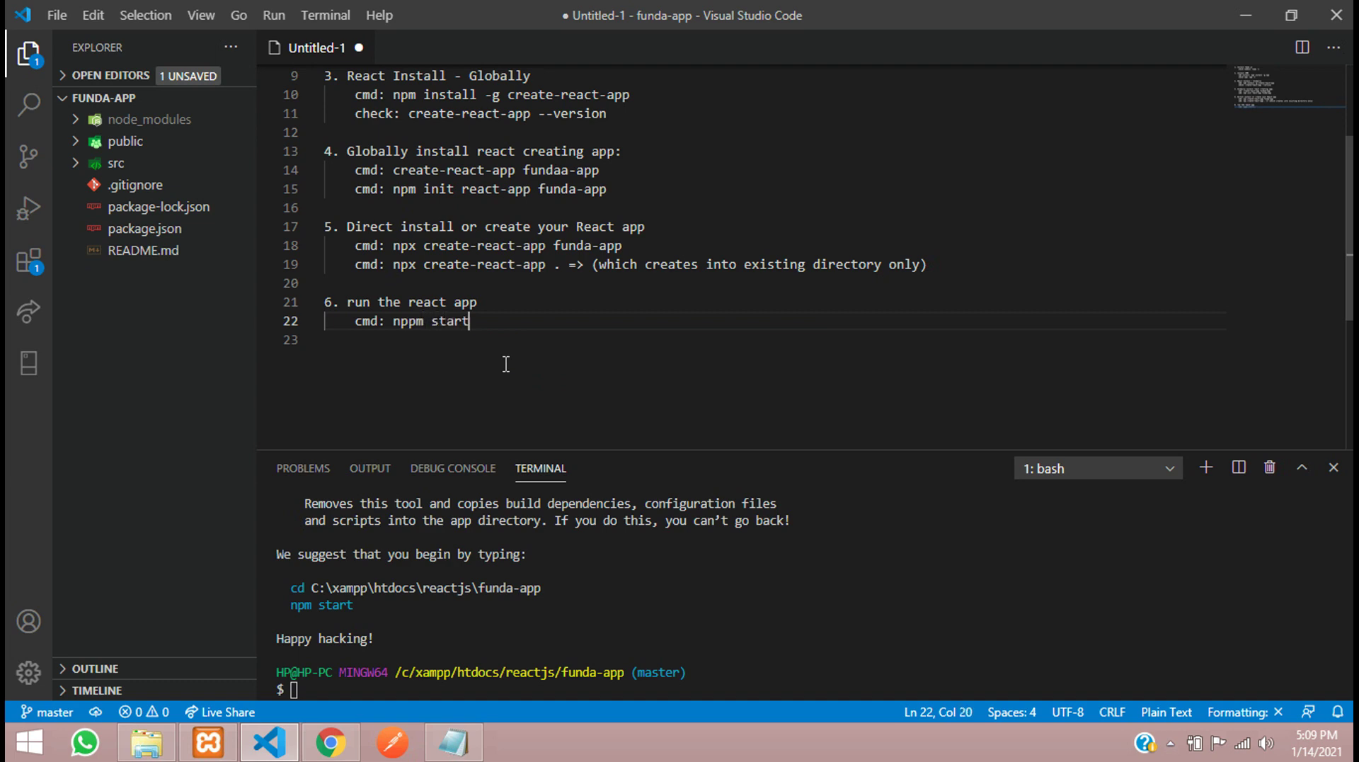
pyautogui.press('Left')
pyautogui.press('Left')
pyautogui.press('BackSpace')
# - Copy npm start from the notes, run it in the terminal and make the terminal area taller
pyautogui.moveTo(394, 320); pyautogui.dragTo(478, 316)
pyautogui.hotkey('ctrl', 'c')
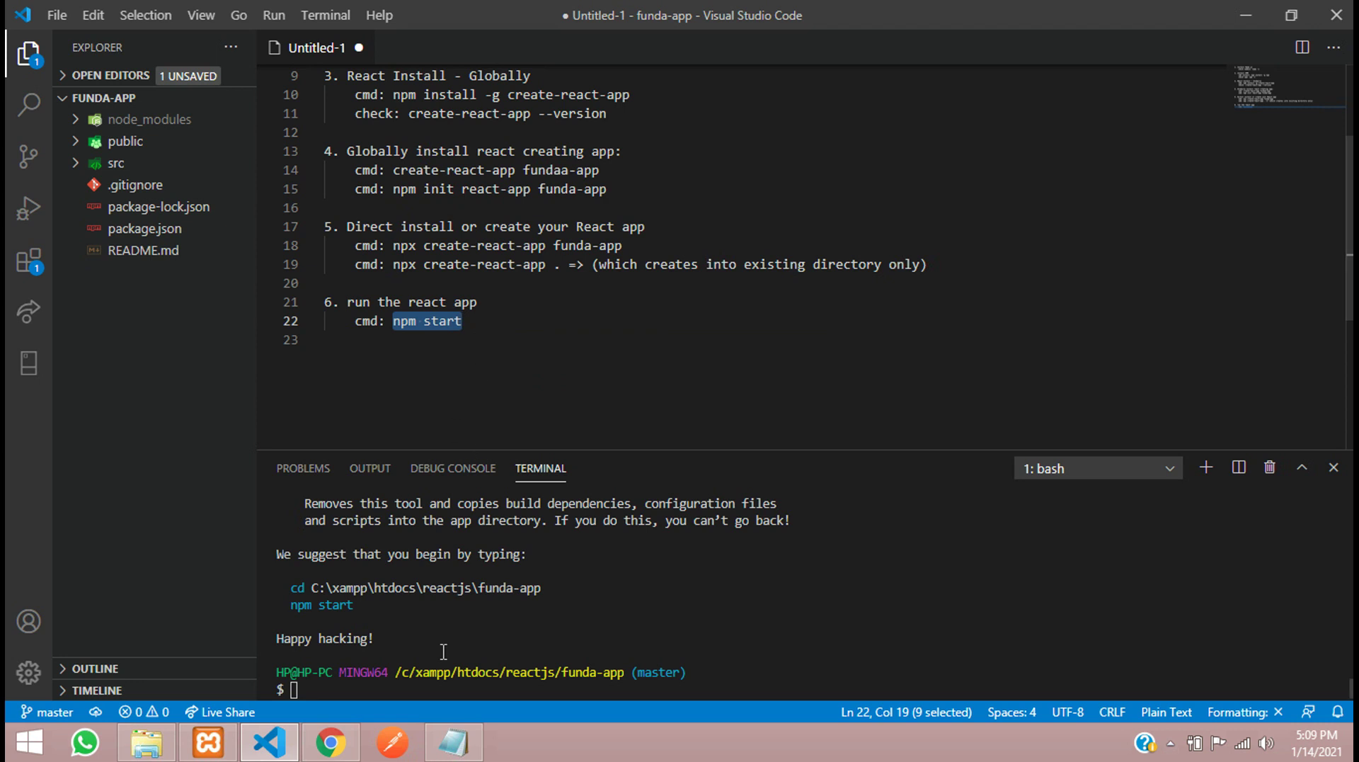
pyautogui.click(475, 650)
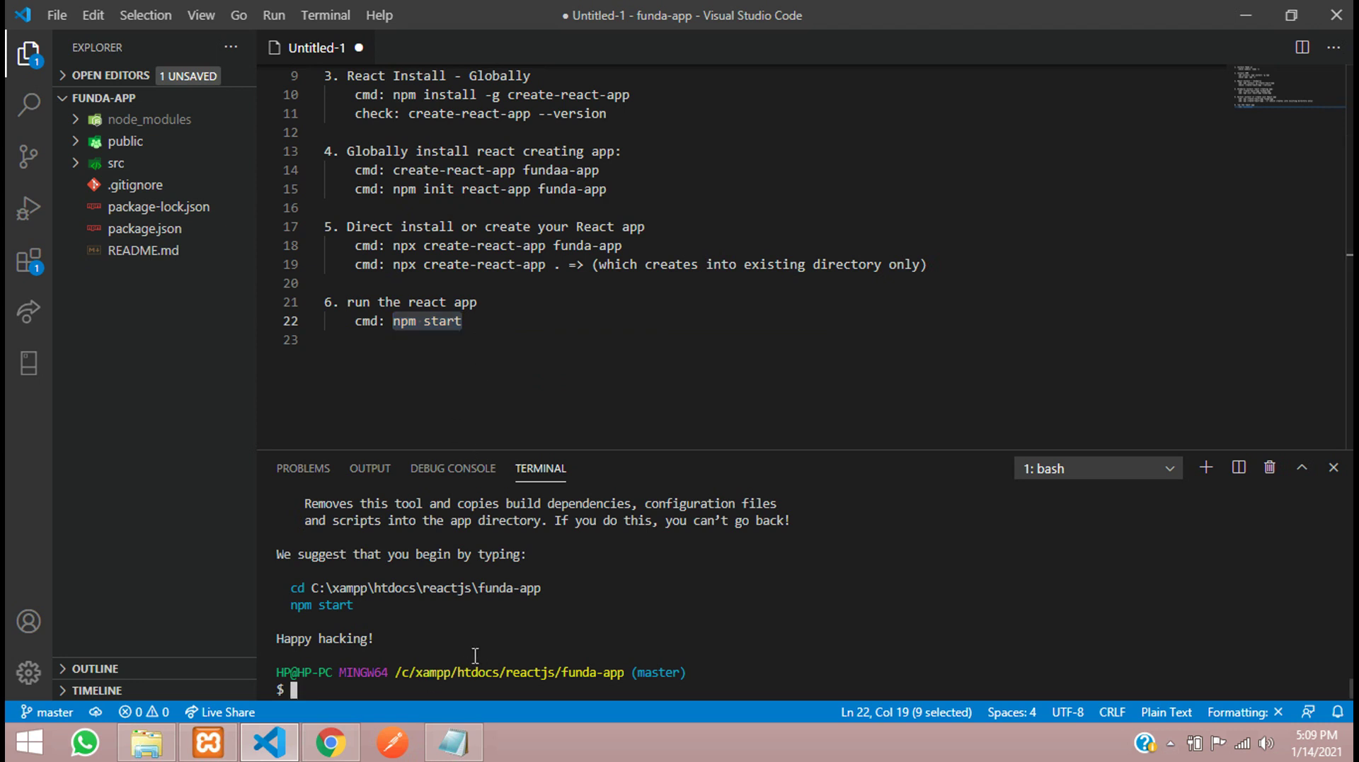
pyautogui.hotkey('ctrl', 'v')
pyautogui.press('Return')
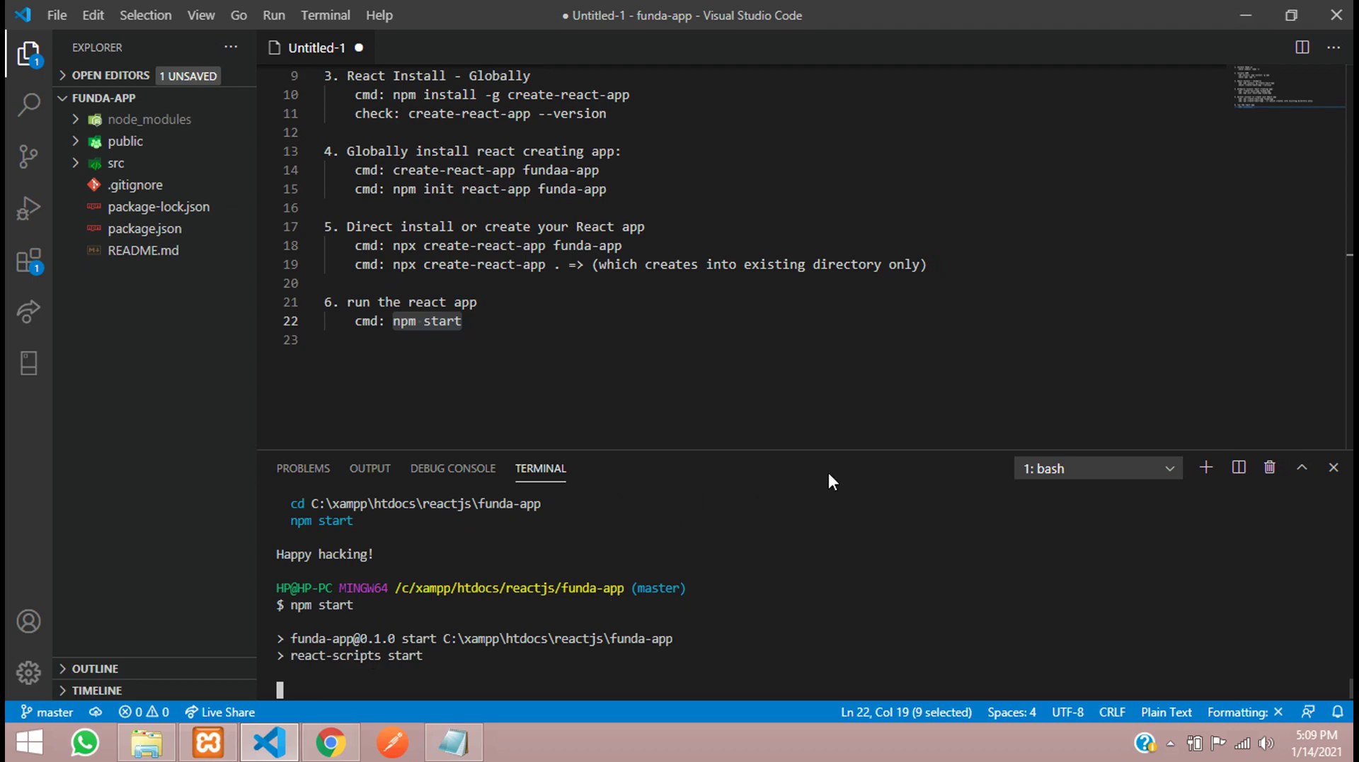
pyautogui.moveTo(835, 448); pyautogui.dragTo(842, 370)
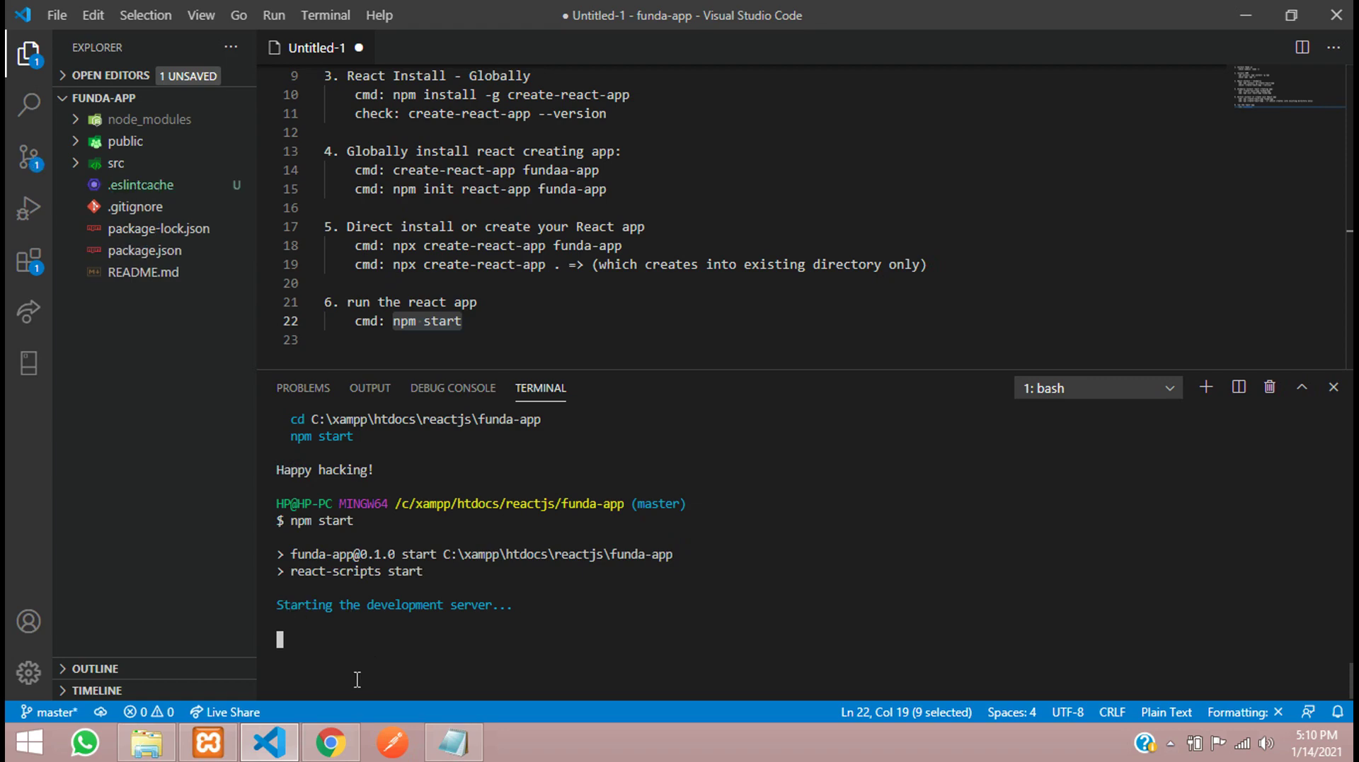
# - Switch to Chrome to view the React app at localhost:3000, checking the development server's progress in Visual Studio Code while it loads
pyautogui.click(331, 743)
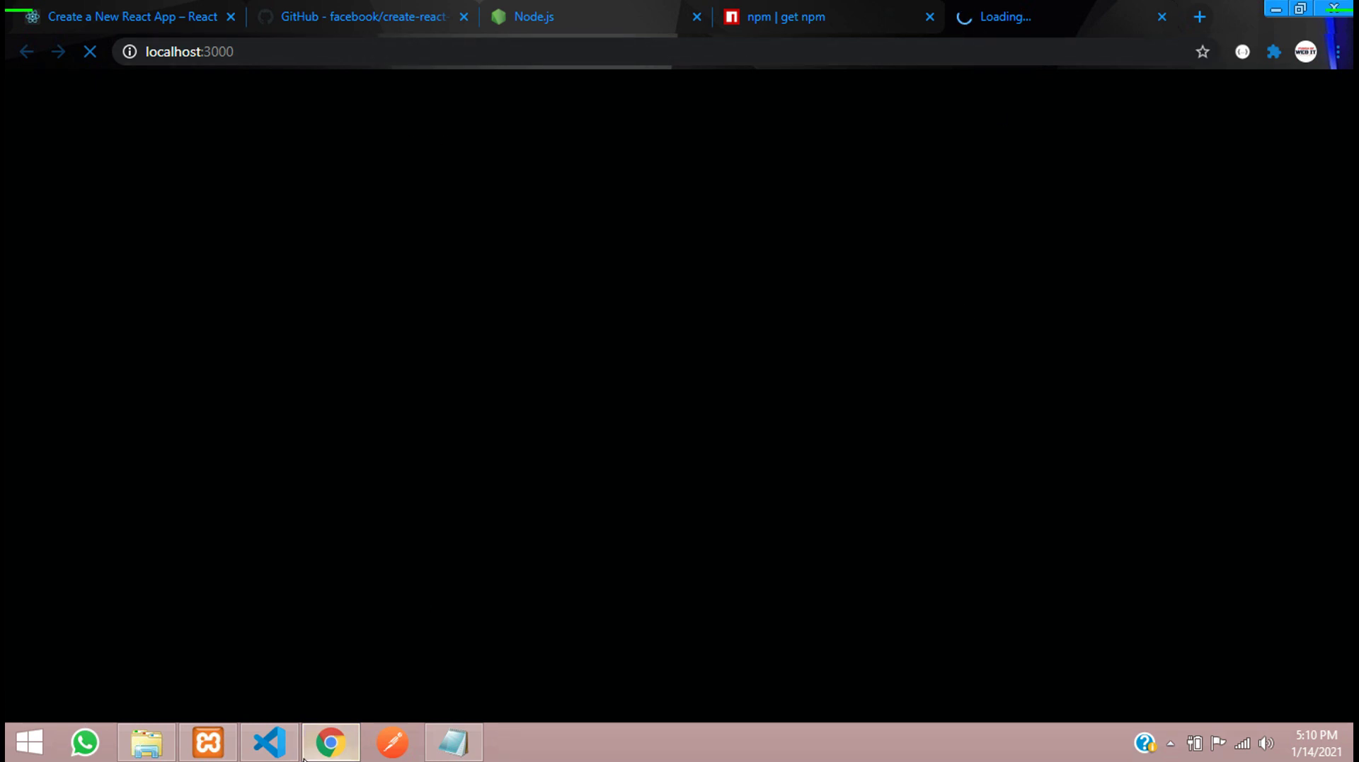
pyautogui.click(269, 742)
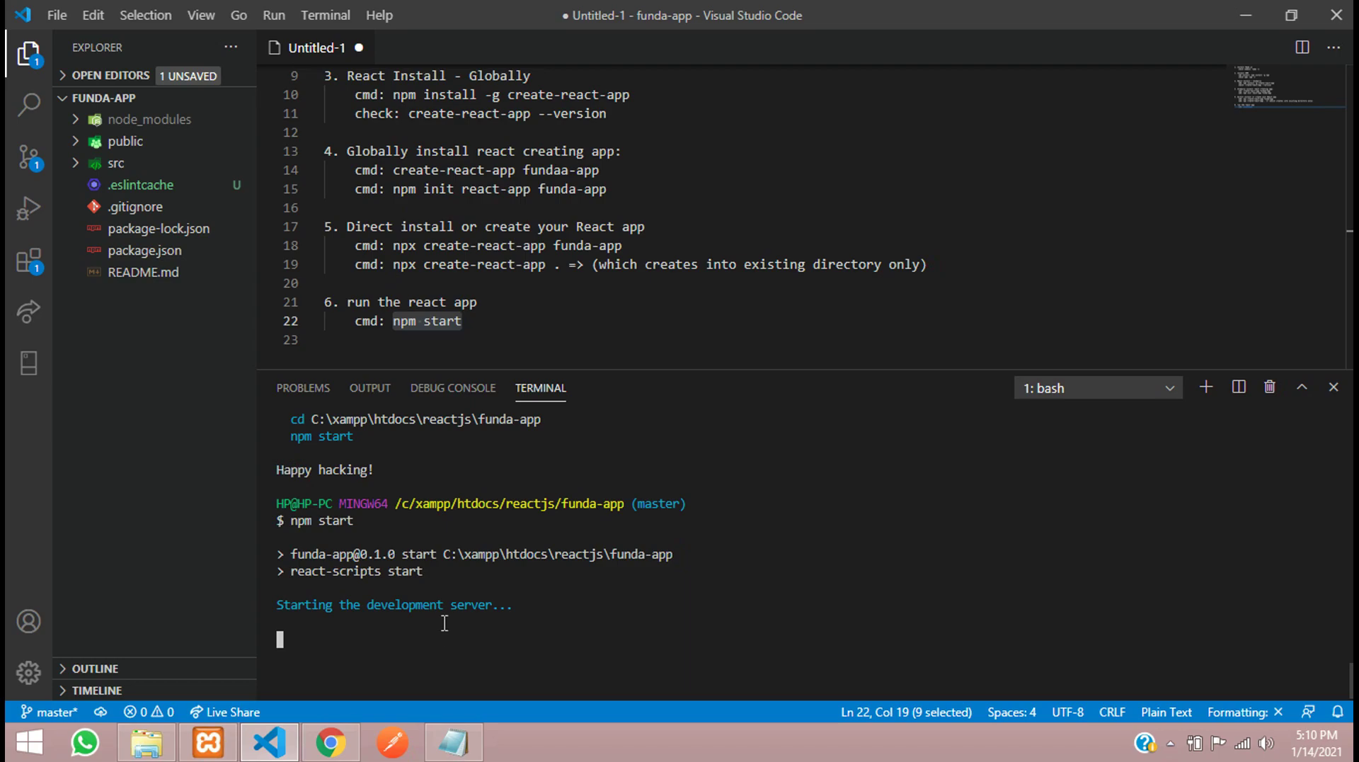
pyautogui.click(339, 736)
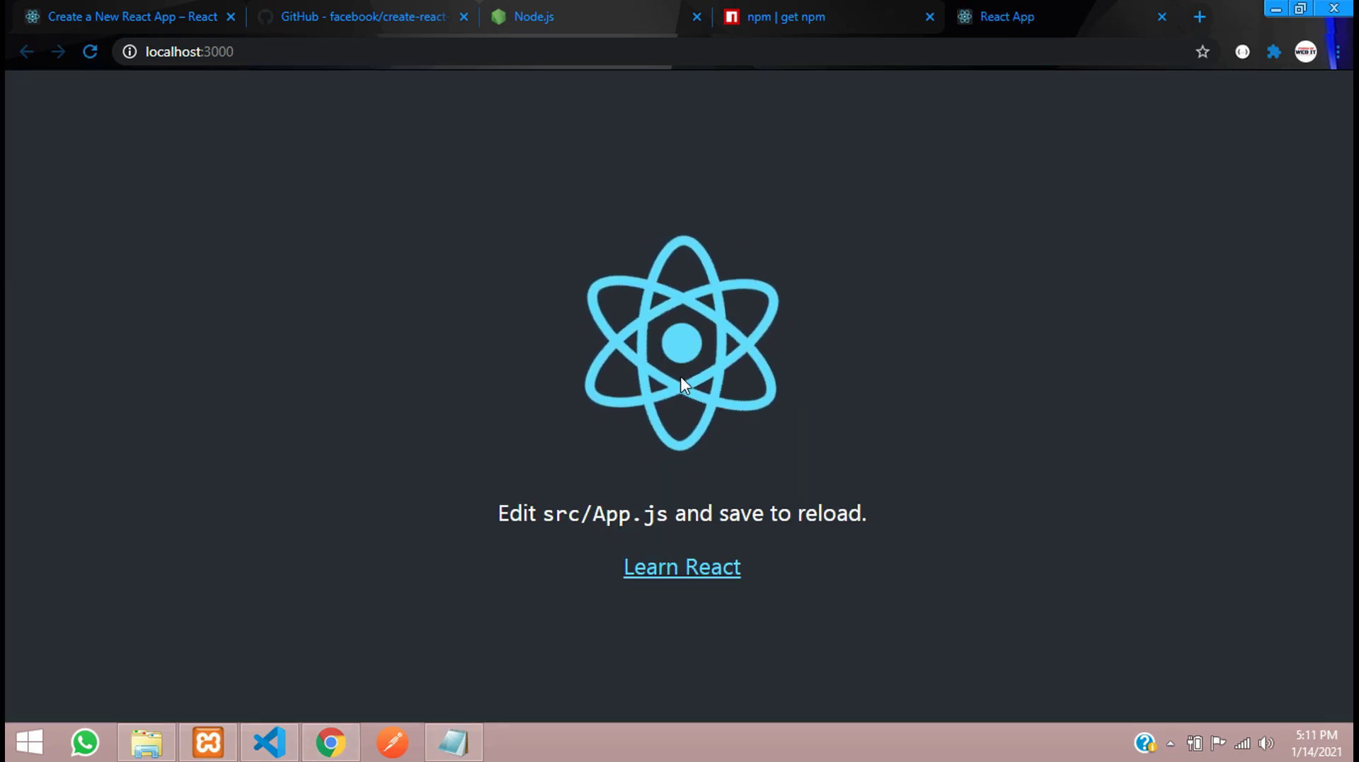
pyautogui.click(334, 59)
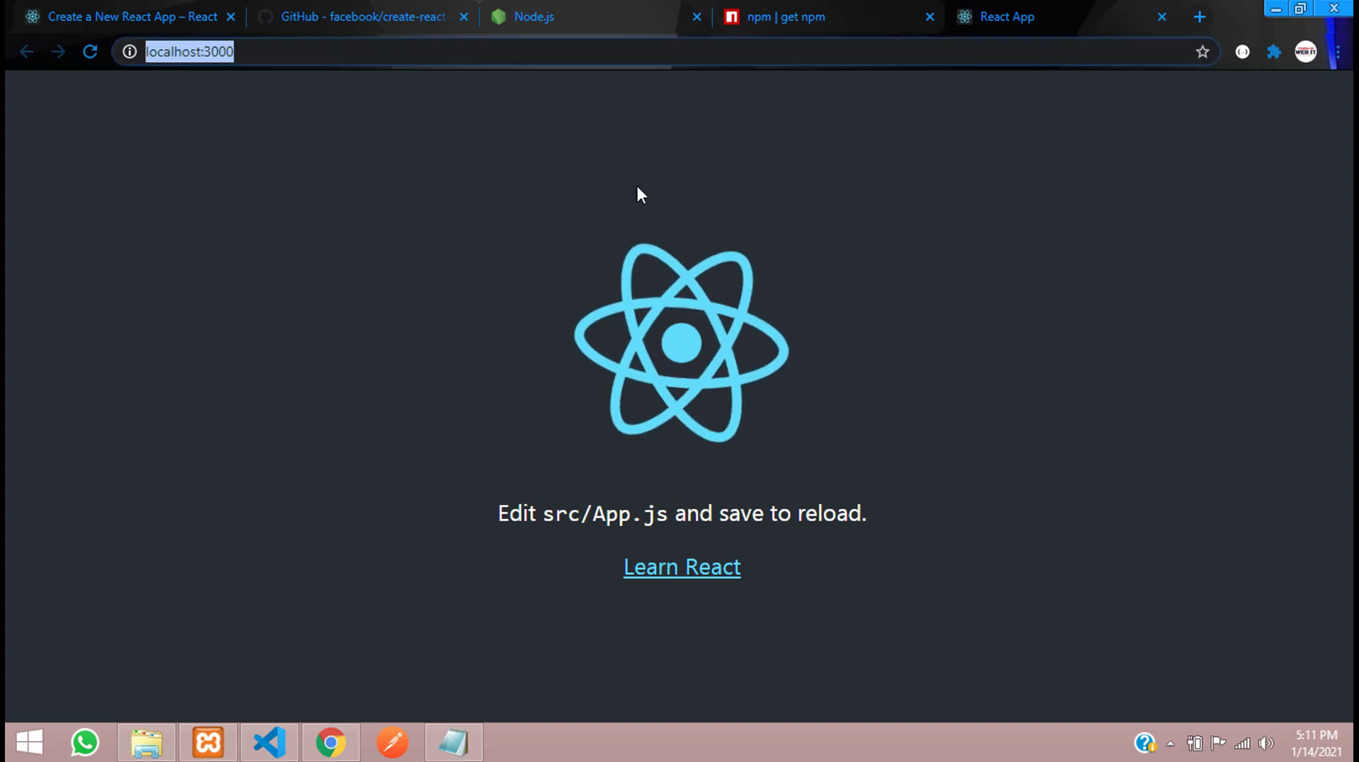
pyautogui.click(601, 248)
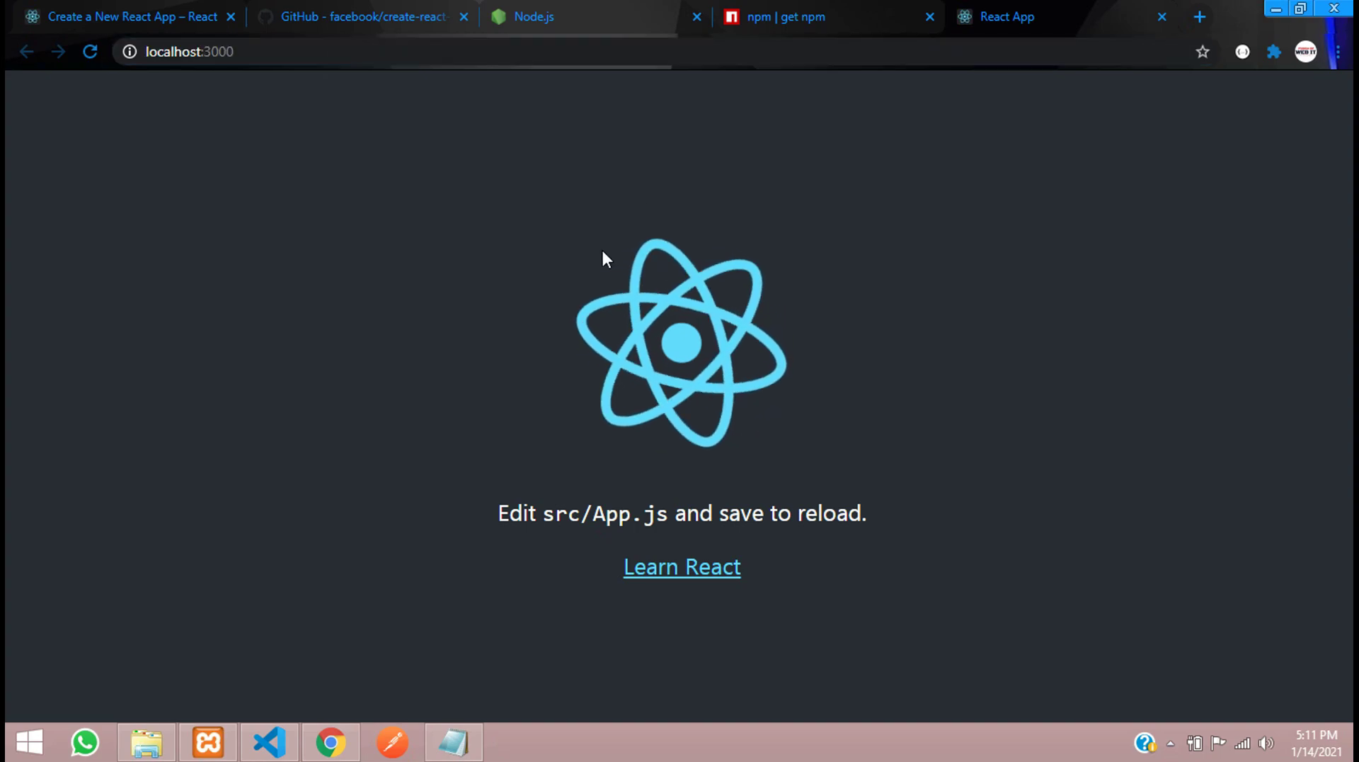
# - Return to Visual Studio Code, highlight the compile message in the terminal and copy the app's network address
pyautogui.click(294, 740)
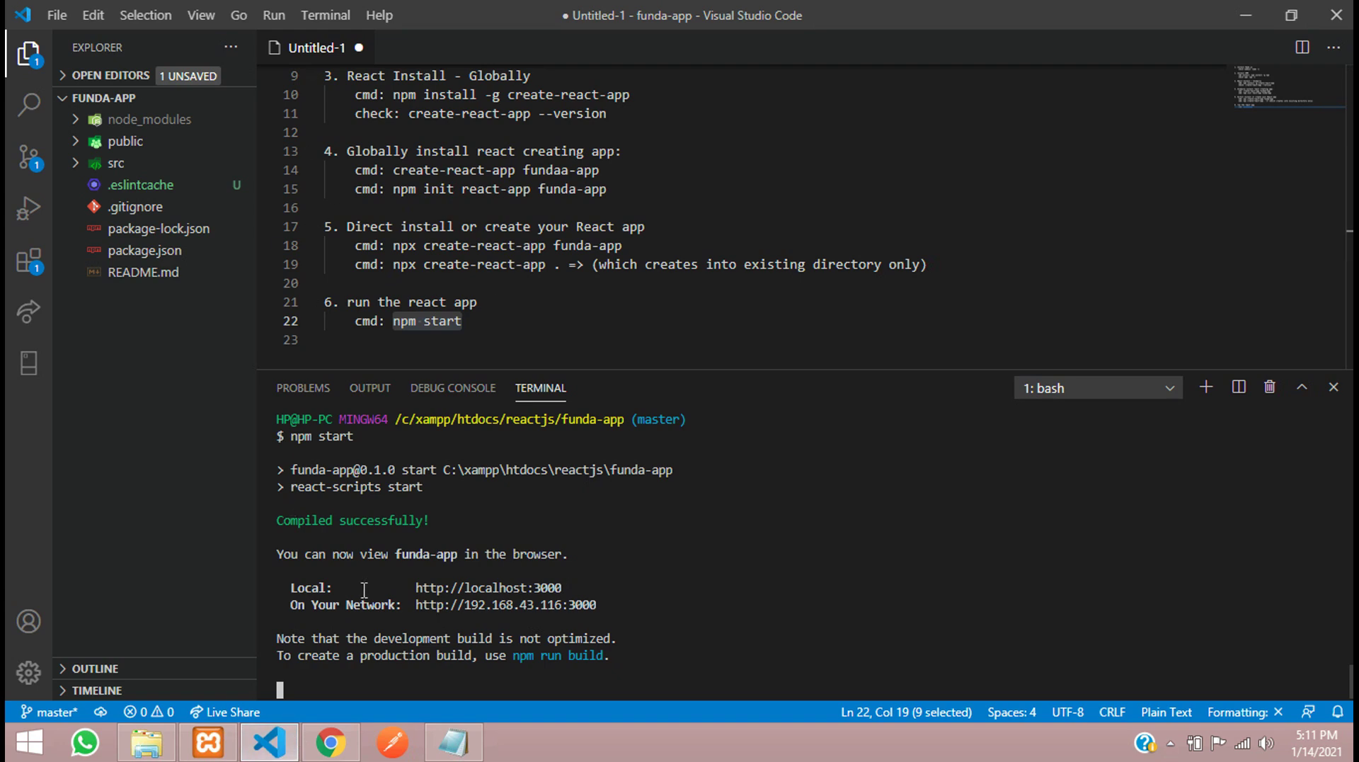
pyautogui.moveTo(288, 509); pyautogui.dragTo(443, 522)
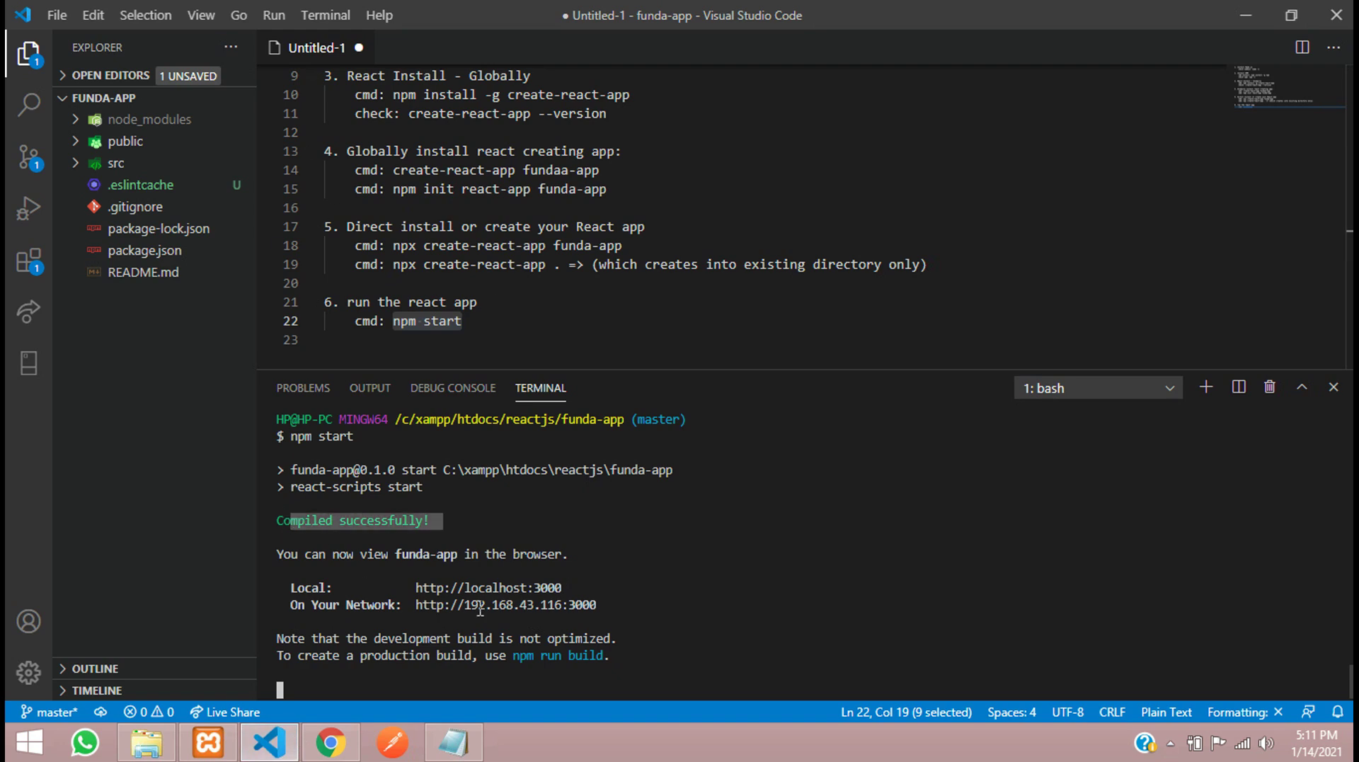
pyautogui.moveTo(416, 587)
pyautogui.mouseDown()
pyautogui.moveTo(570, 588)
pyautogui.moveTo(417, 607)
pyautogui.mouseUp()
pyautogui.hotkey('ctrl', 'c')
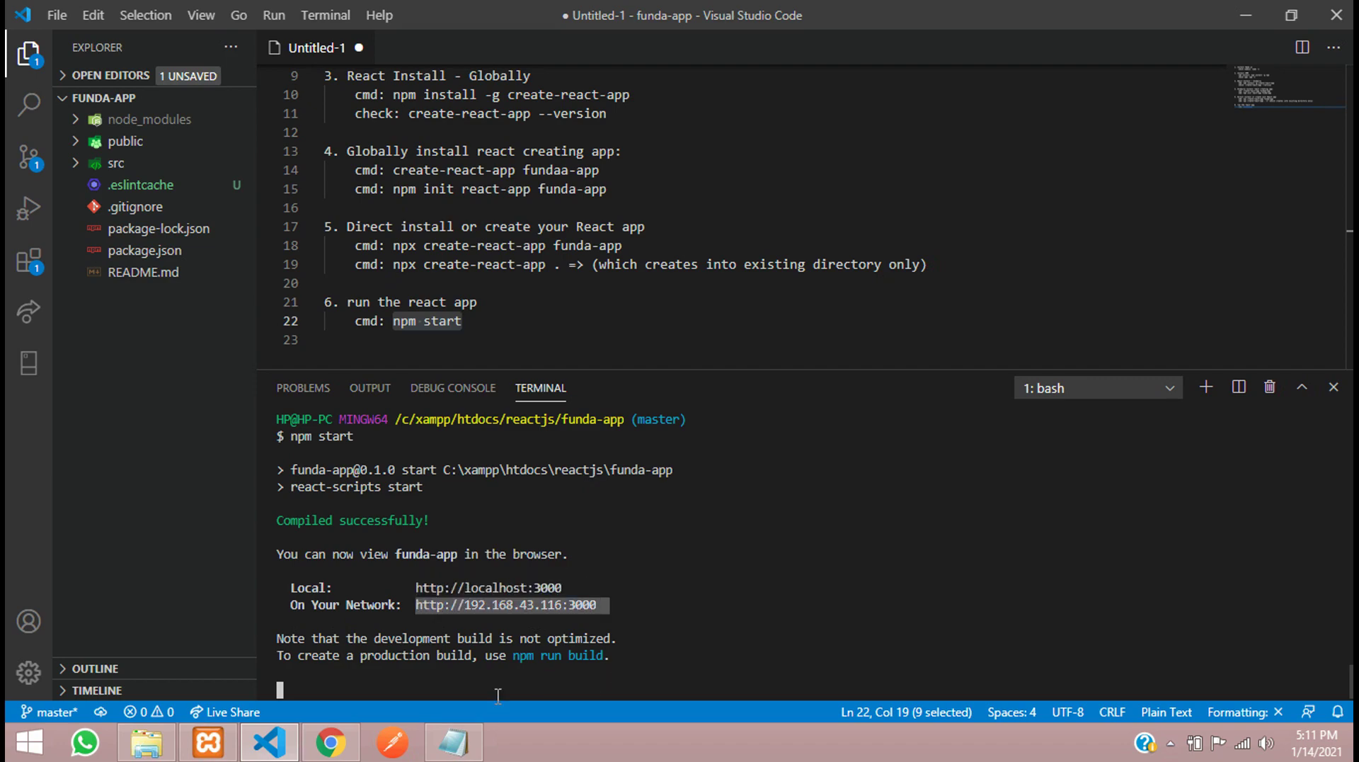
pyautogui.hotkey('ctrl', 'c')
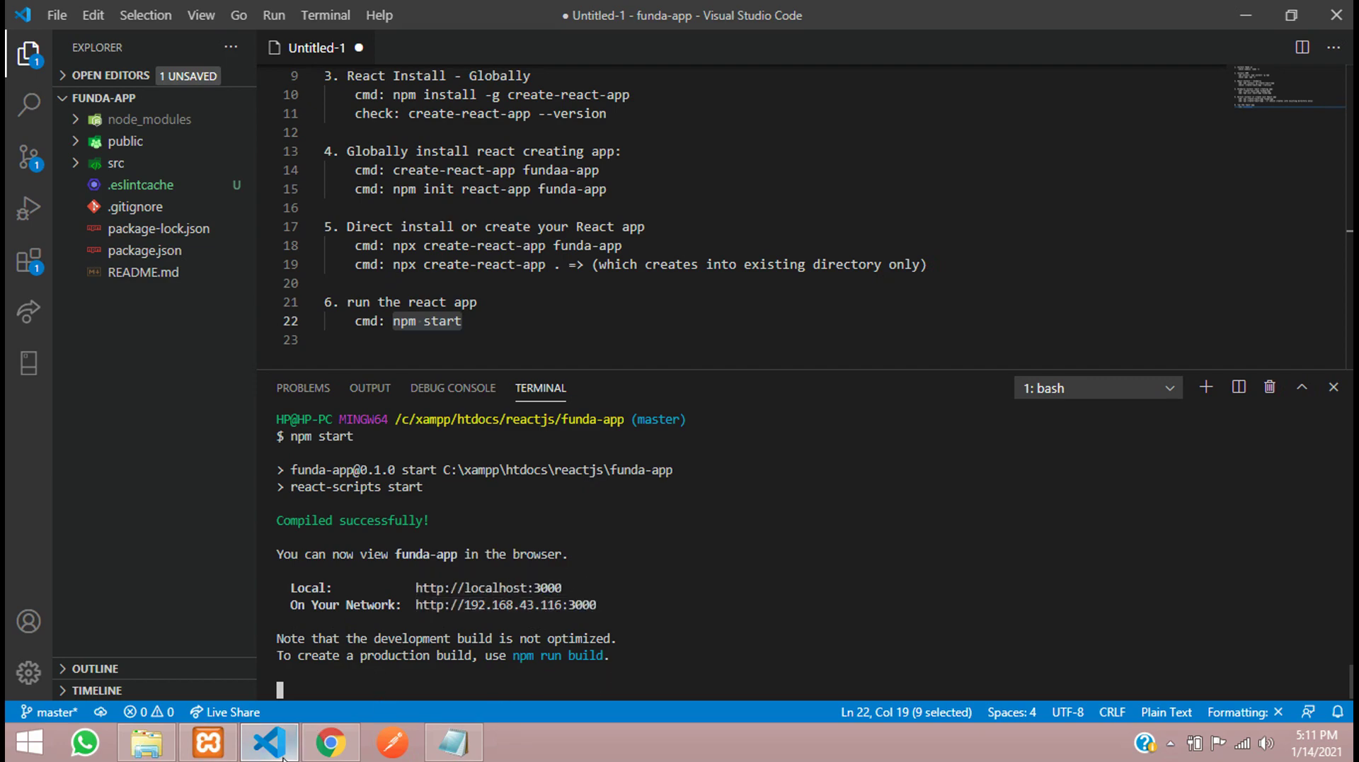
# - Read the src/App.js hint on the React page in Chrome, and reduce the Chrome window and move it aside
pyautogui.click(331, 741)
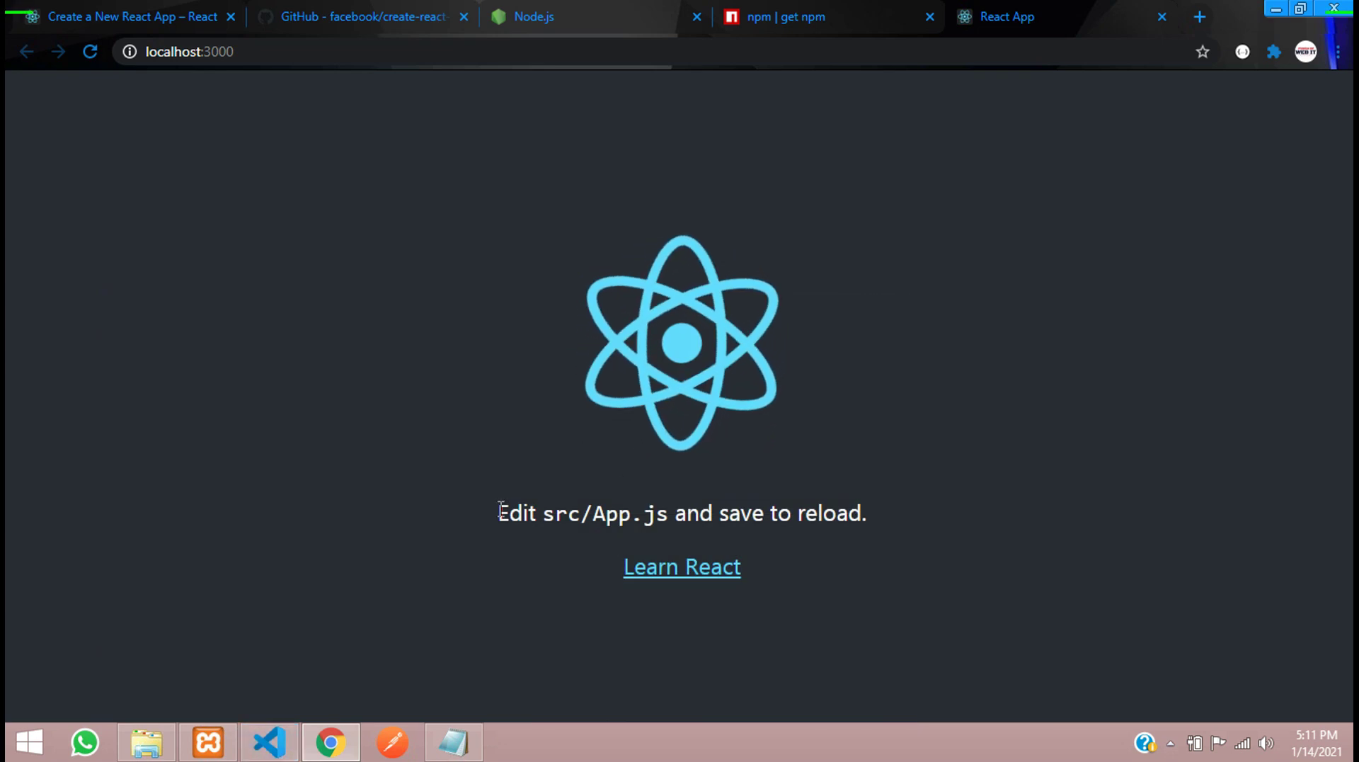
pyautogui.moveTo(500, 509); pyautogui.dragTo(818, 514)
pyautogui.click(569, 515)
pyautogui.click(670, 515)
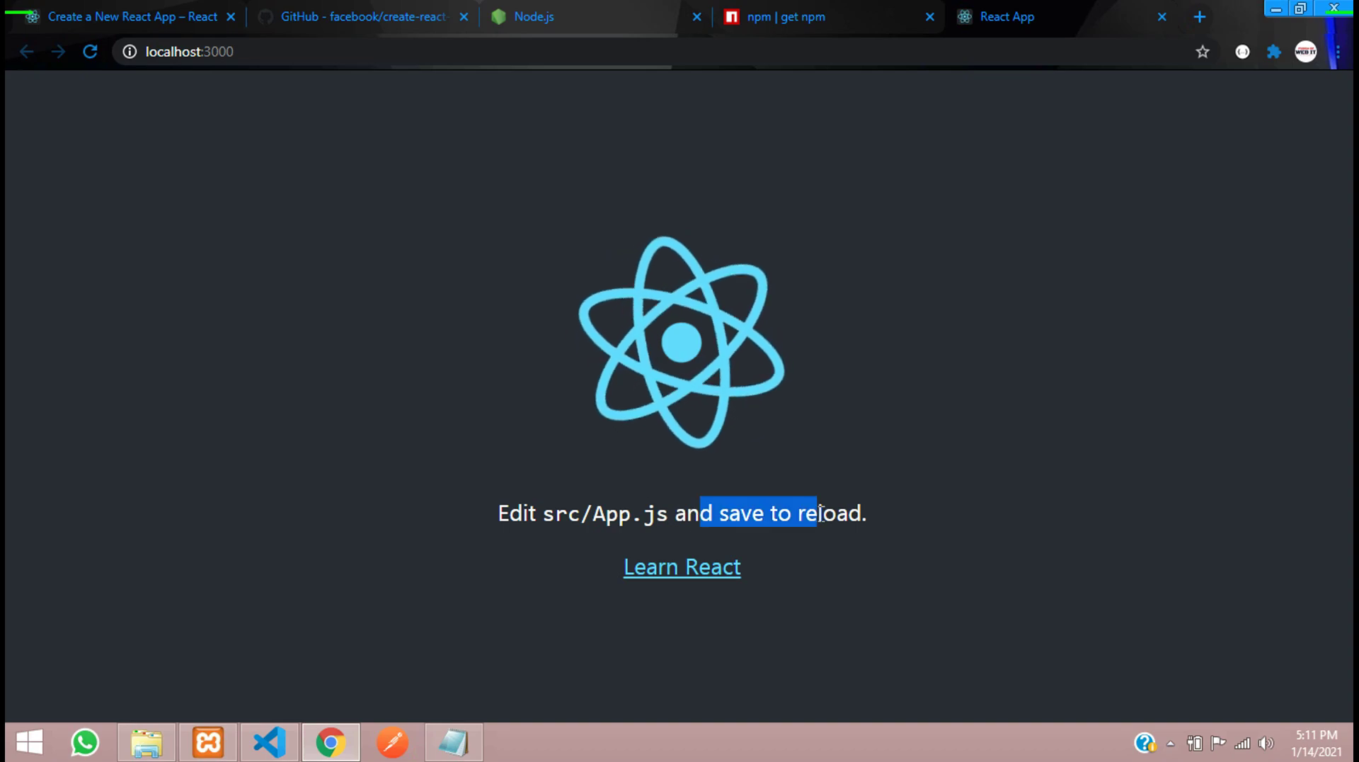
pyautogui.click(821, 515)
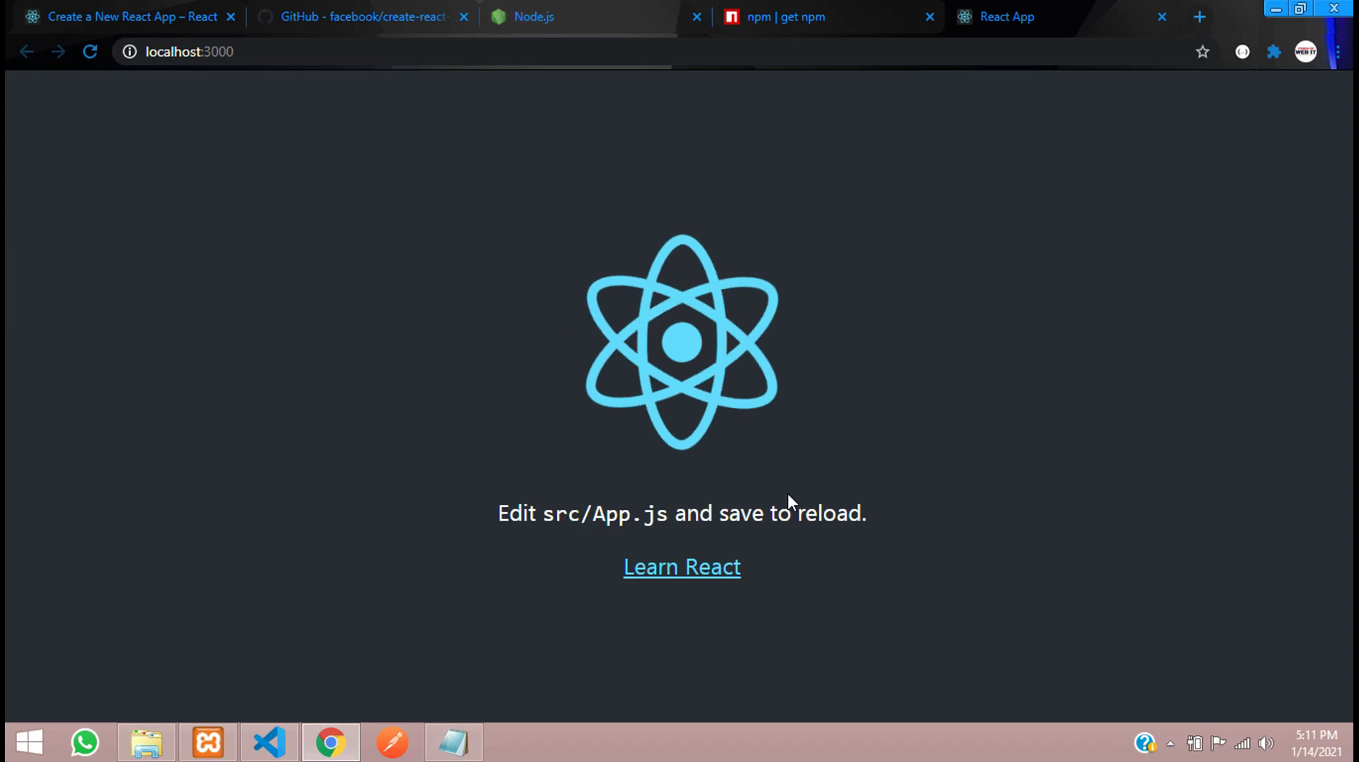
pyautogui.click(1301, 9)
pyautogui.moveTo(1092, 23); pyautogui.dragTo(1183, 21)
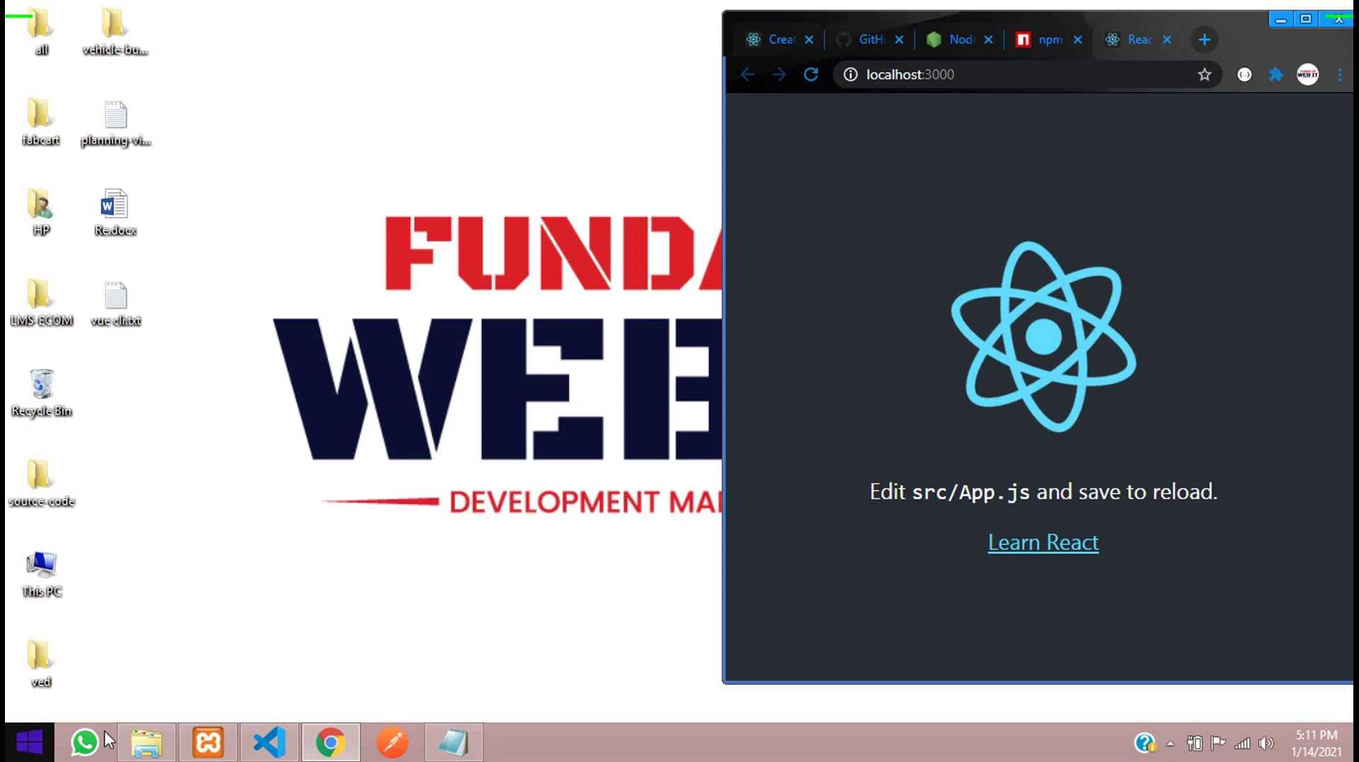
# - Return to Visual Studio Code, shorten the terminal area, select all the setup notes and close the Untitled-1 file without saving it
pyautogui.click(269, 741)
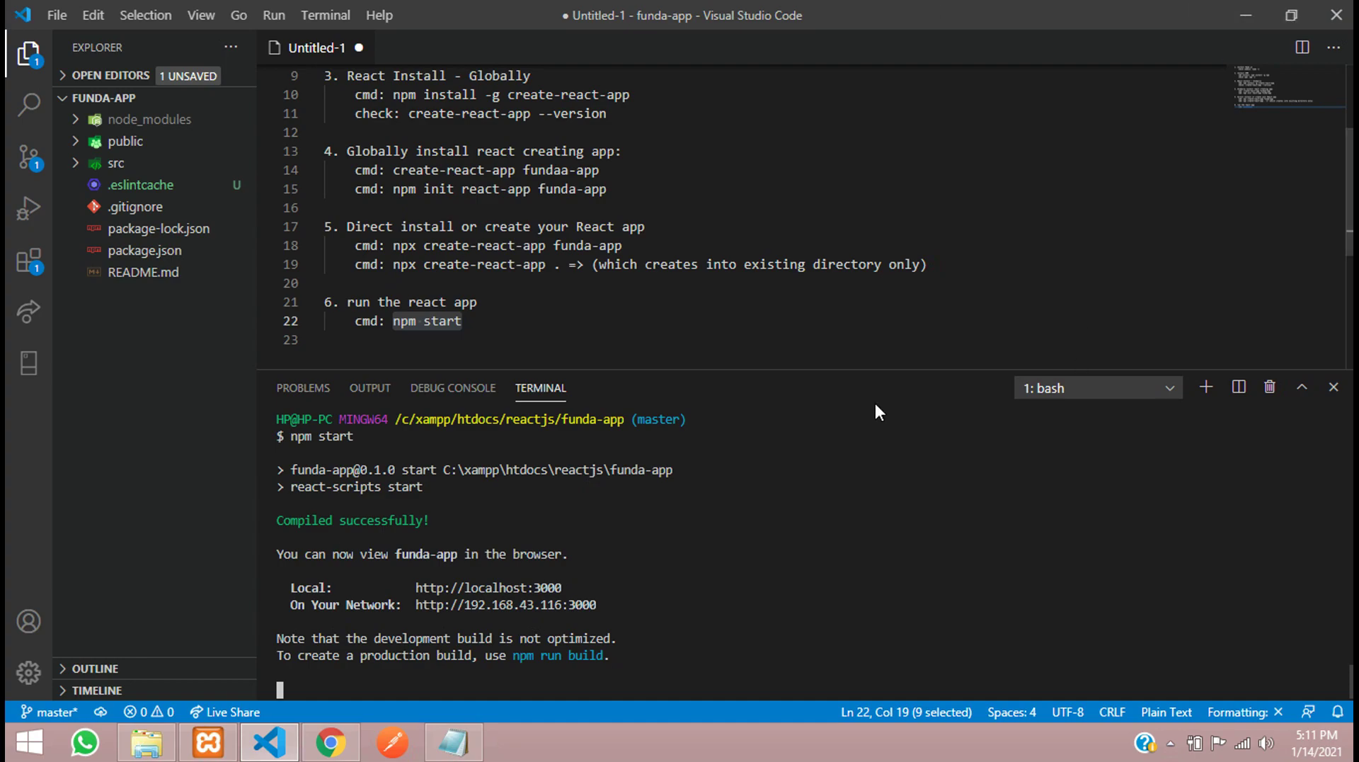
pyautogui.moveTo(863, 368); pyautogui.dragTo(842, 464)
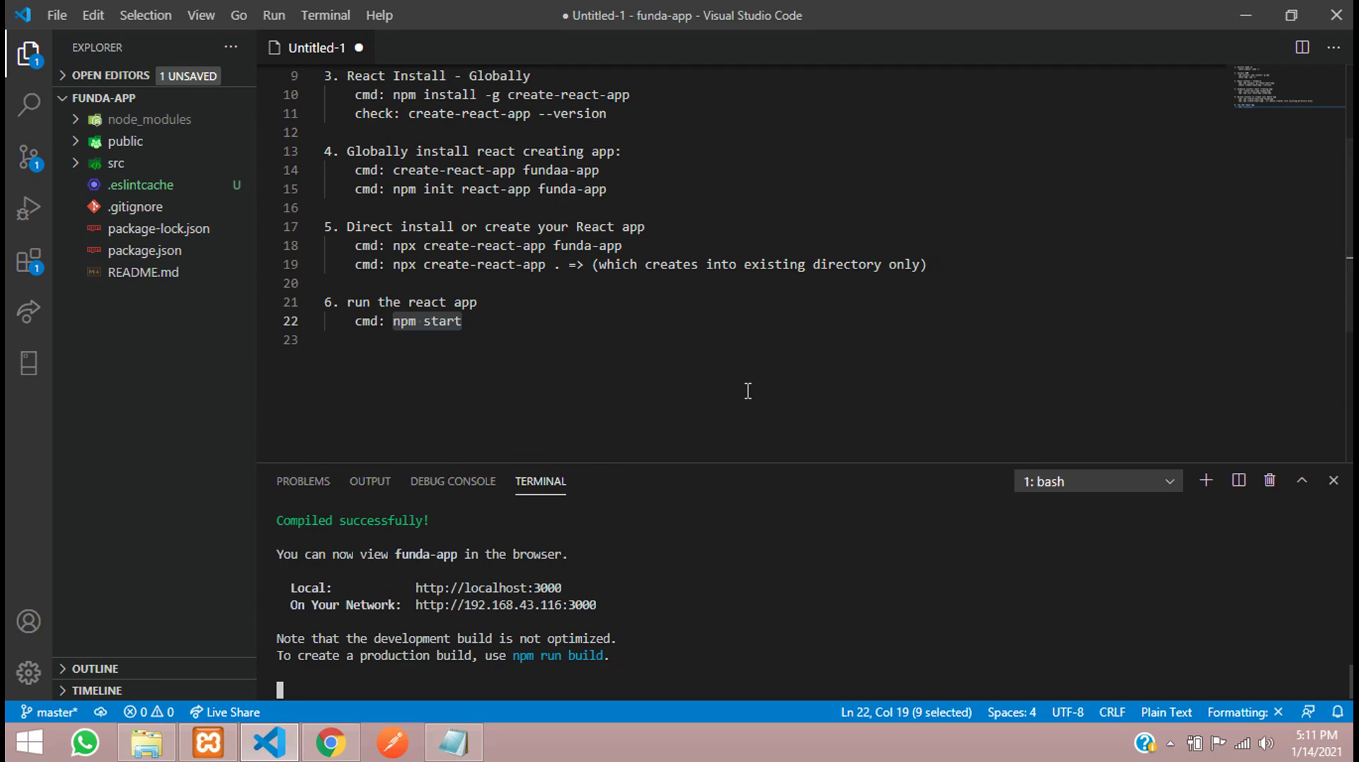
pyautogui.click(606, 293)
pyautogui.scroll(3, 647, 339)
pyautogui.hotkey('ctrl', 'a')
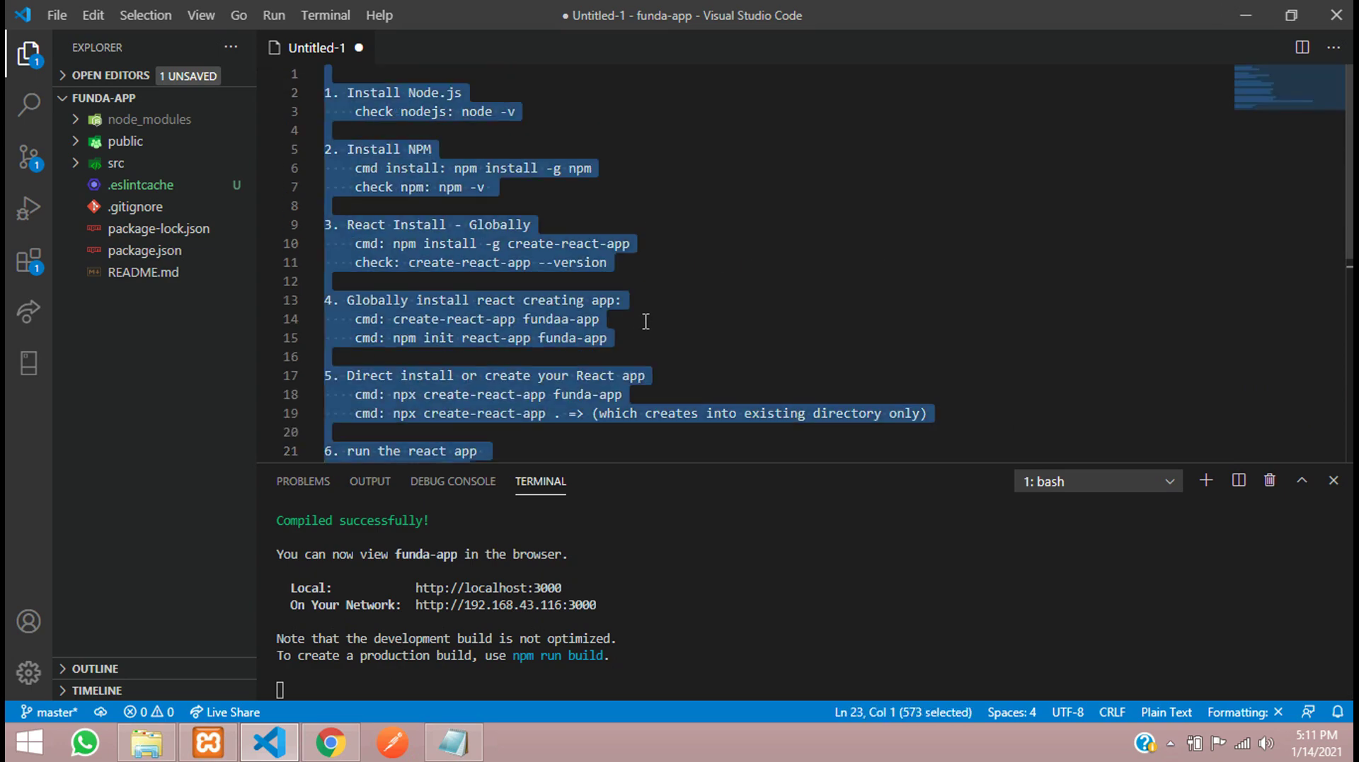
pyautogui.click(358, 47)
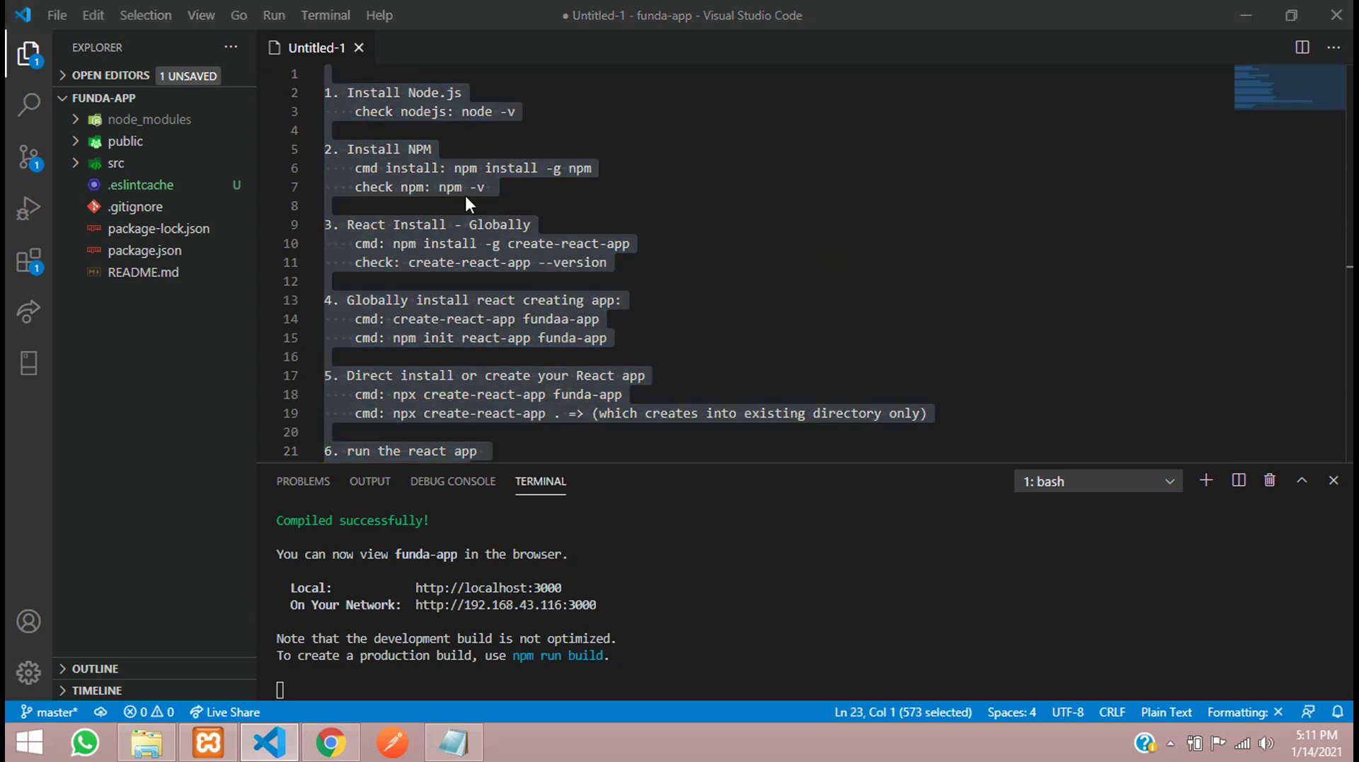
pyautogui.click(711, 395)
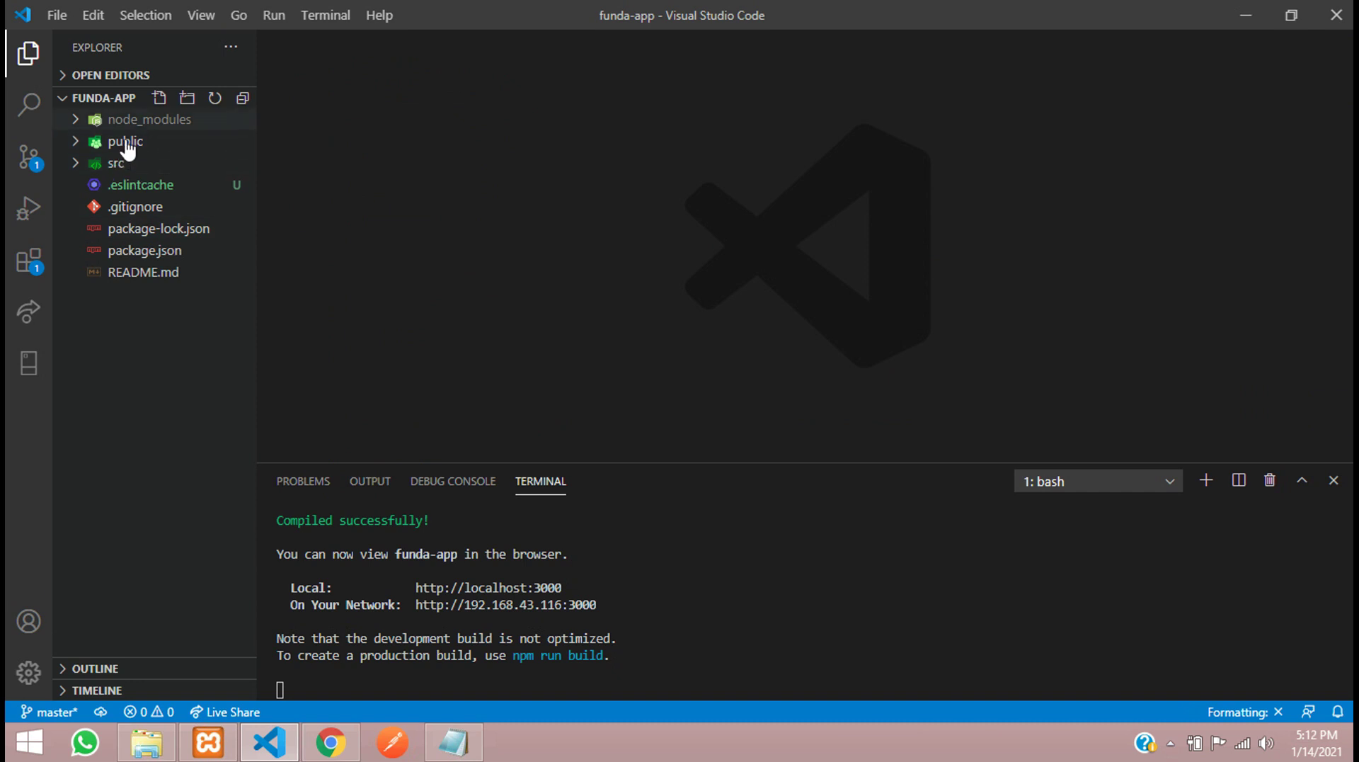
# - Expand the src folder and fit the reduced Visual Studio Code window beside the Chrome window, with a shorter terminal area
pyautogui.click(117, 164)
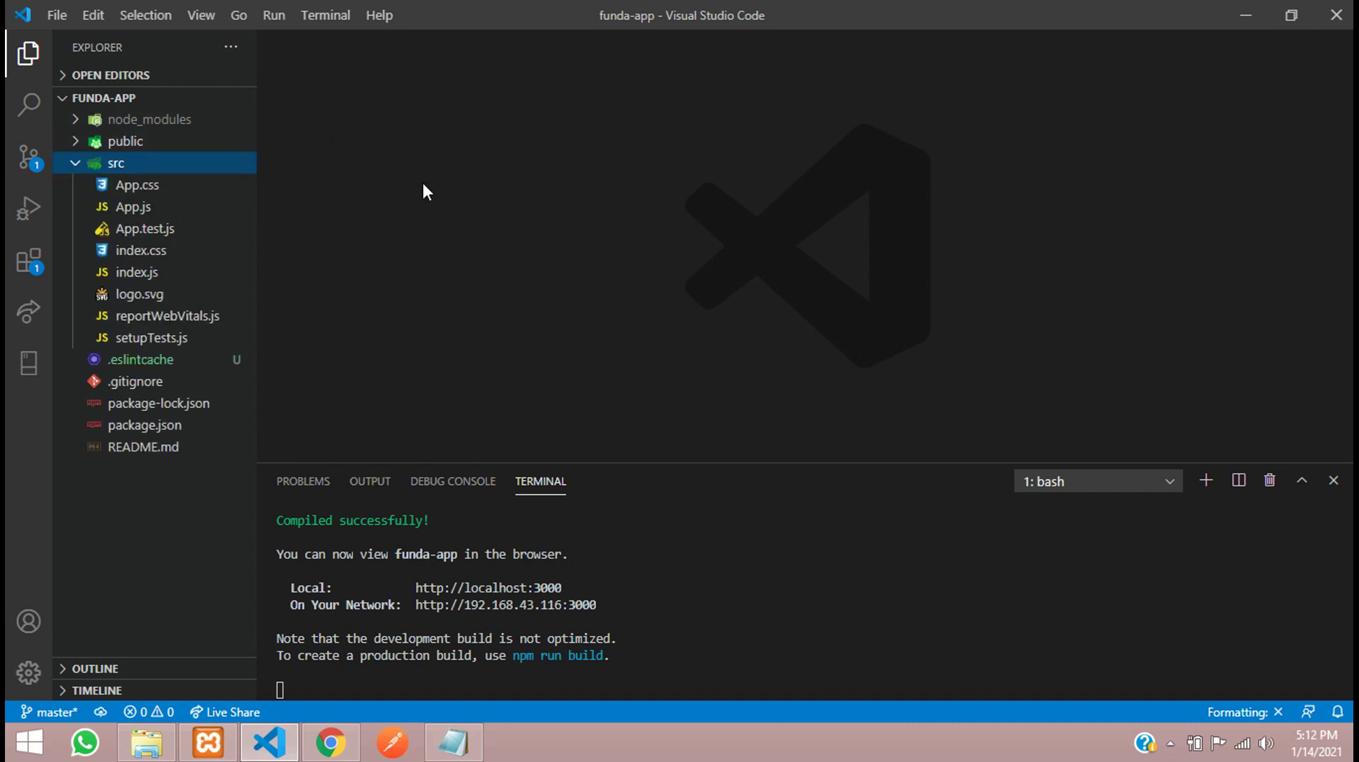
pyautogui.click(1291, 14)
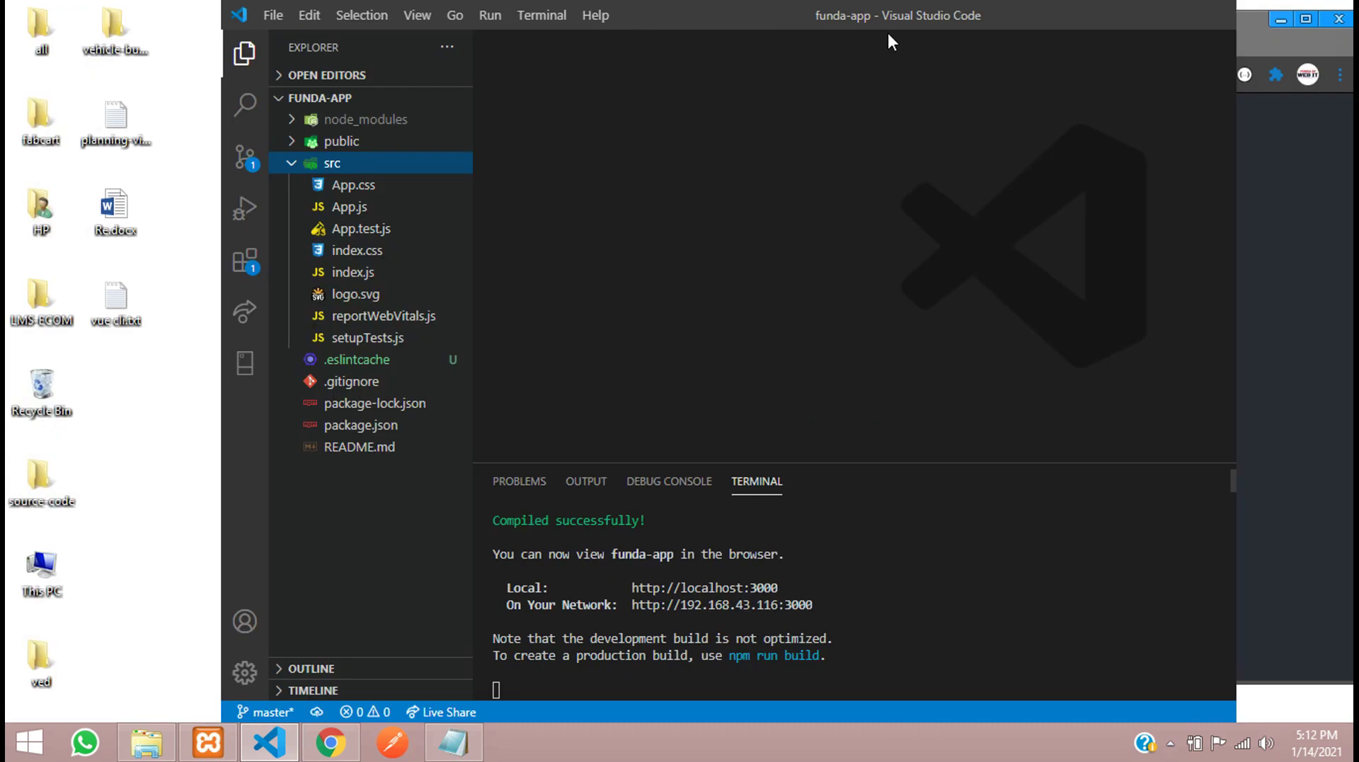
pyautogui.moveTo(877, 14); pyautogui.dragTo(523, 31)
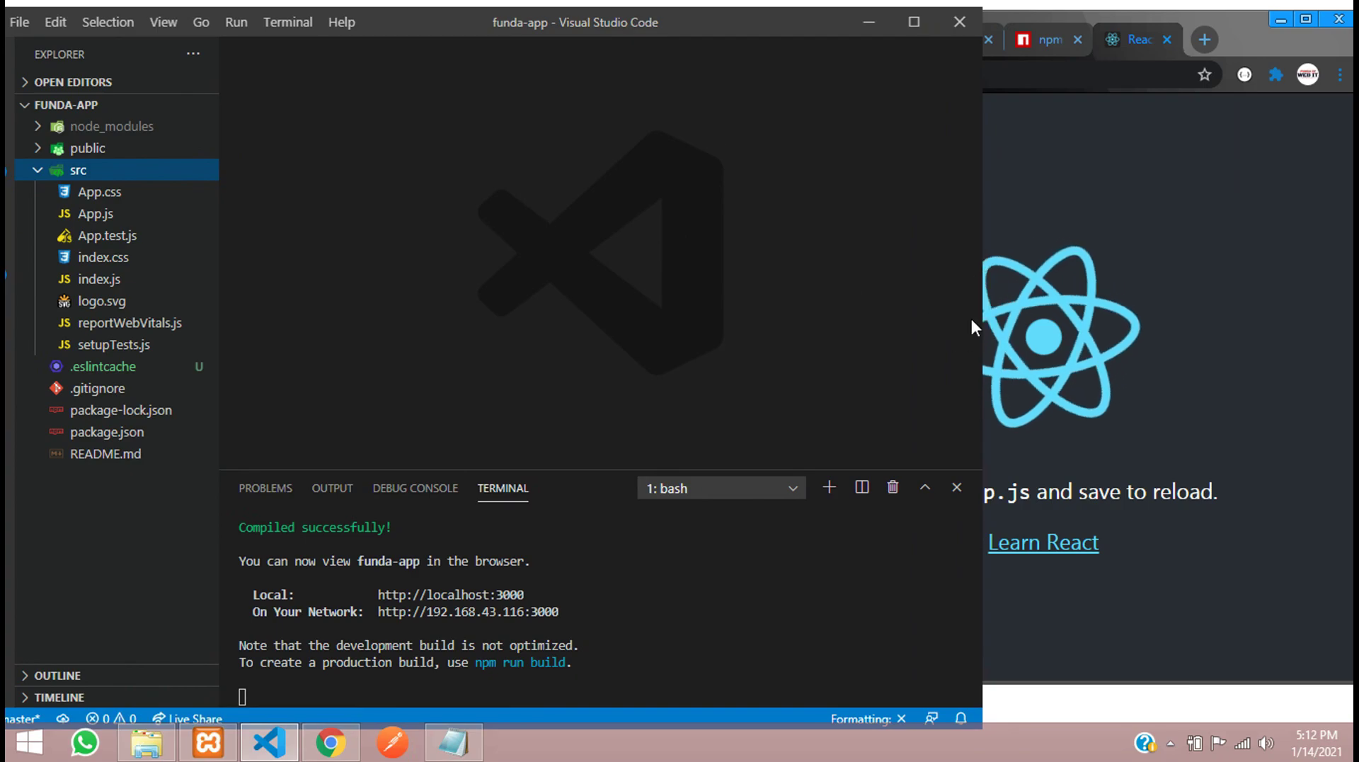
pyautogui.moveTo(981, 317); pyautogui.dragTo(713, 288)
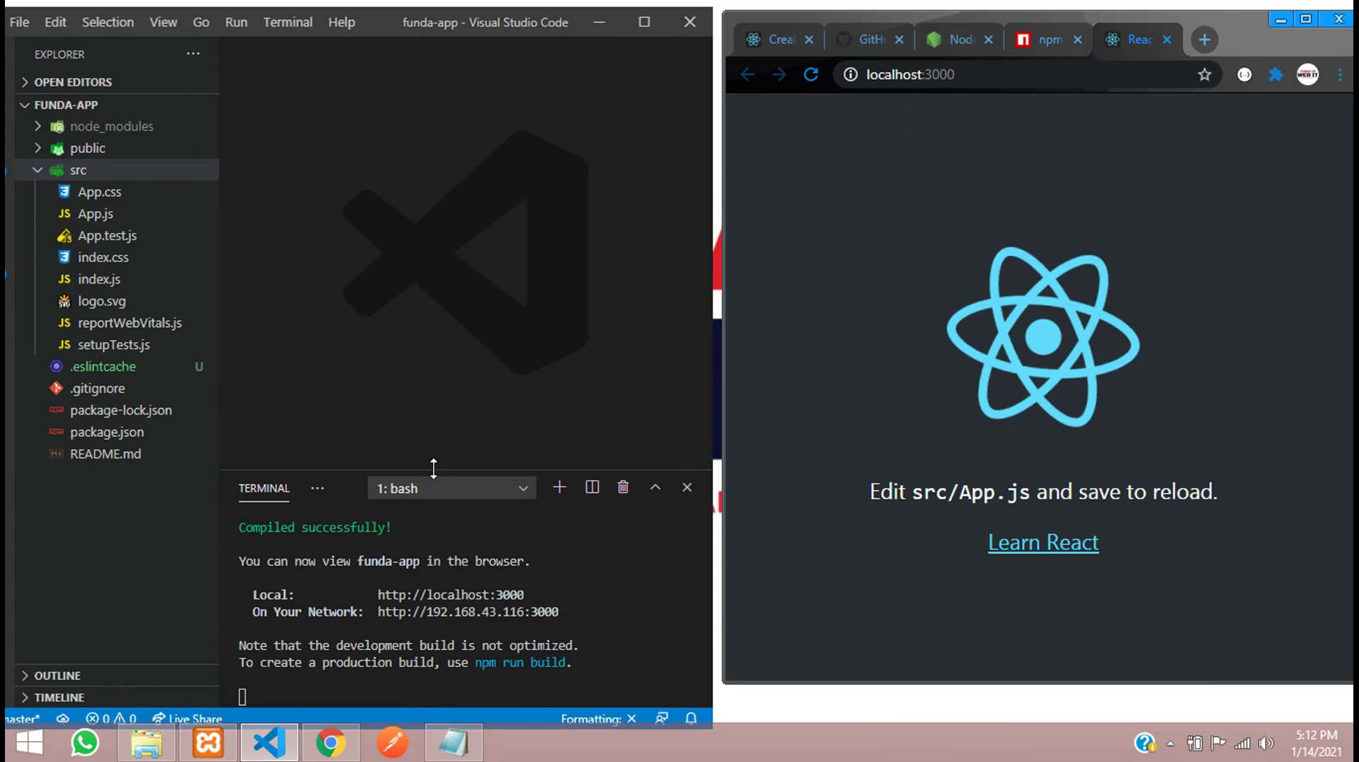
pyautogui.moveTo(431, 469); pyautogui.dragTo(430, 536)
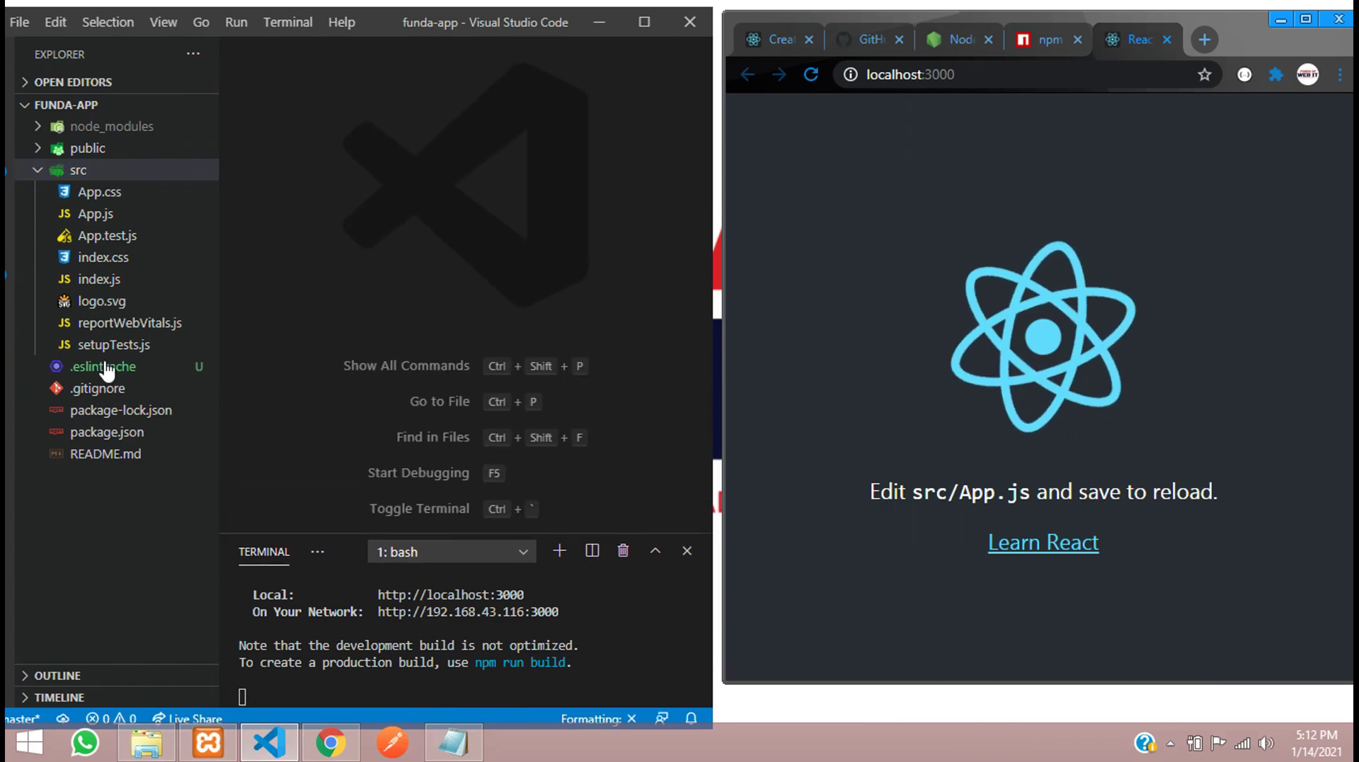
# - Open src/App.js, highlight the start of the logo img element and widen the Visual Studio Code window slightly
pyautogui.click(92, 214)
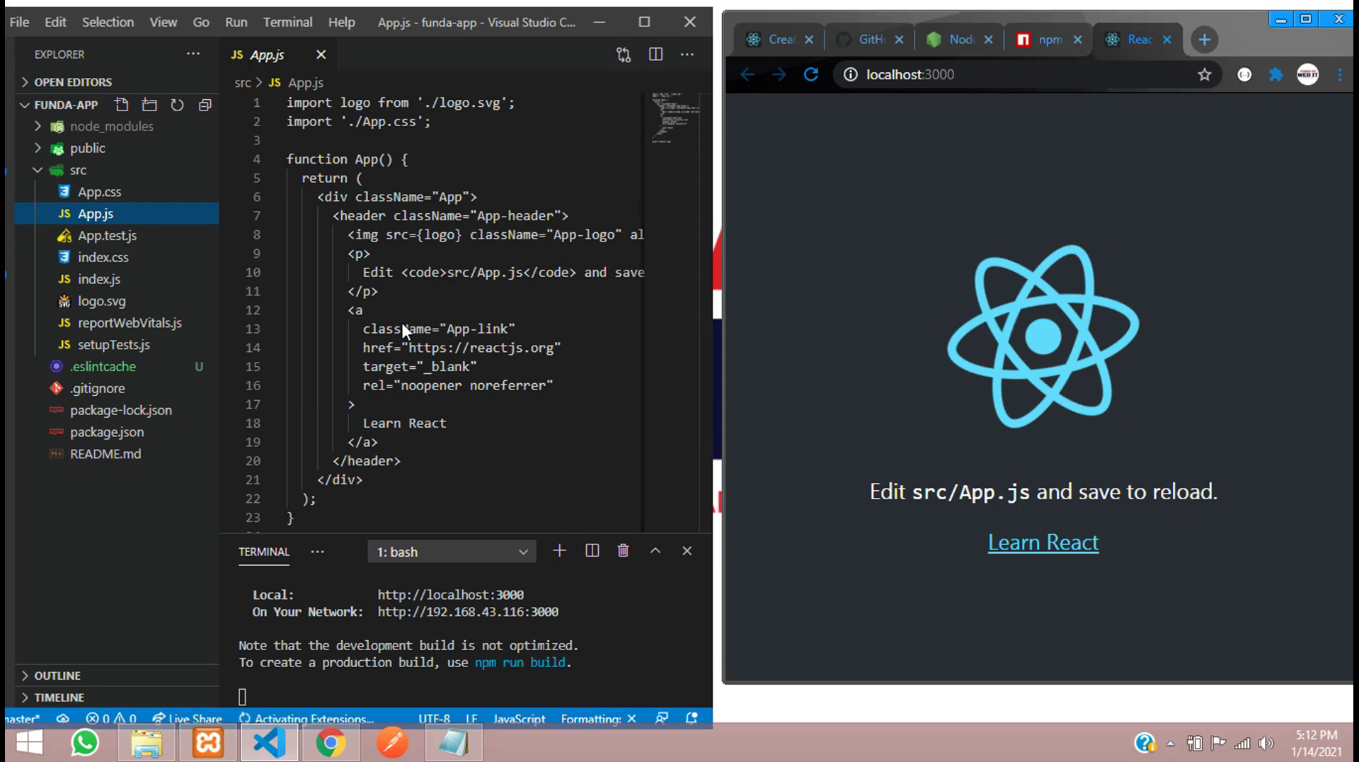
pyautogui.click(432, 307)
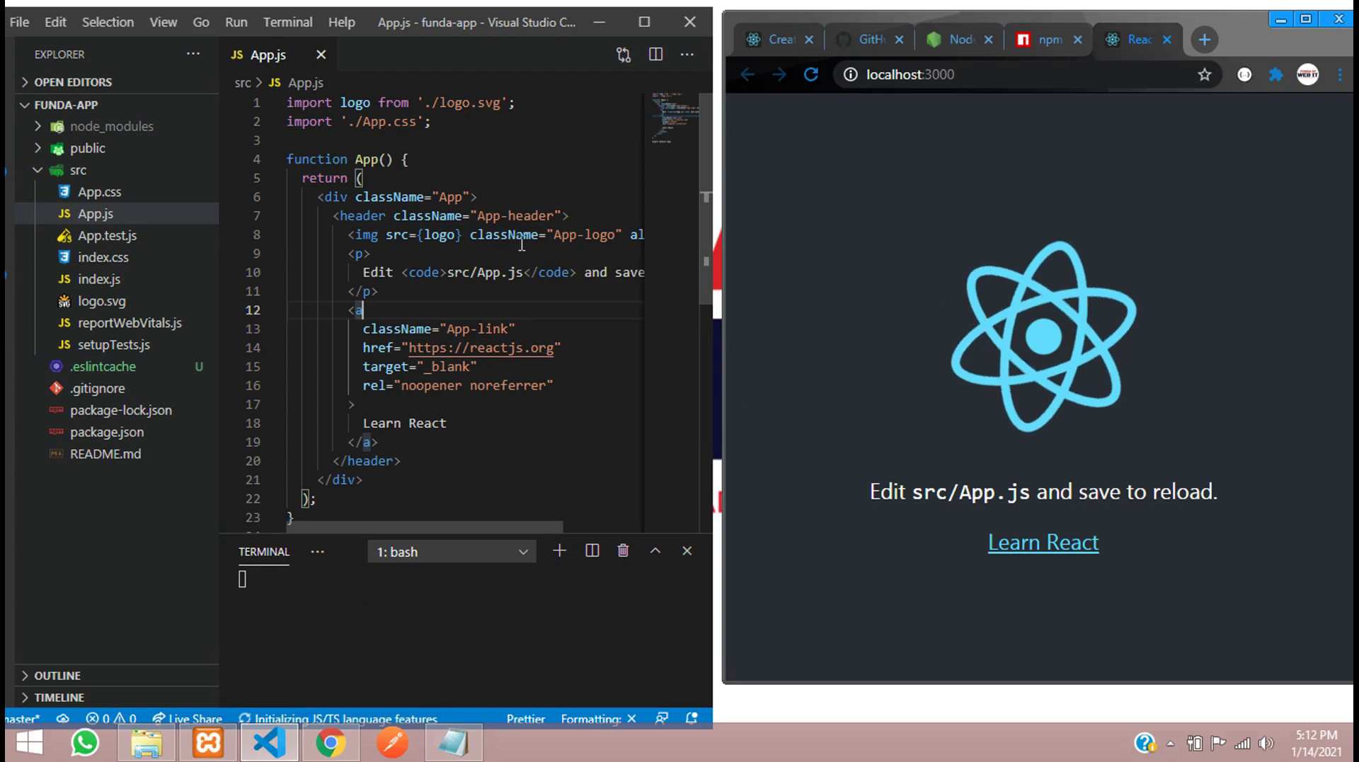
pyautogui.moveTo(347, 234); pyautogui.dragTo(522, 234)
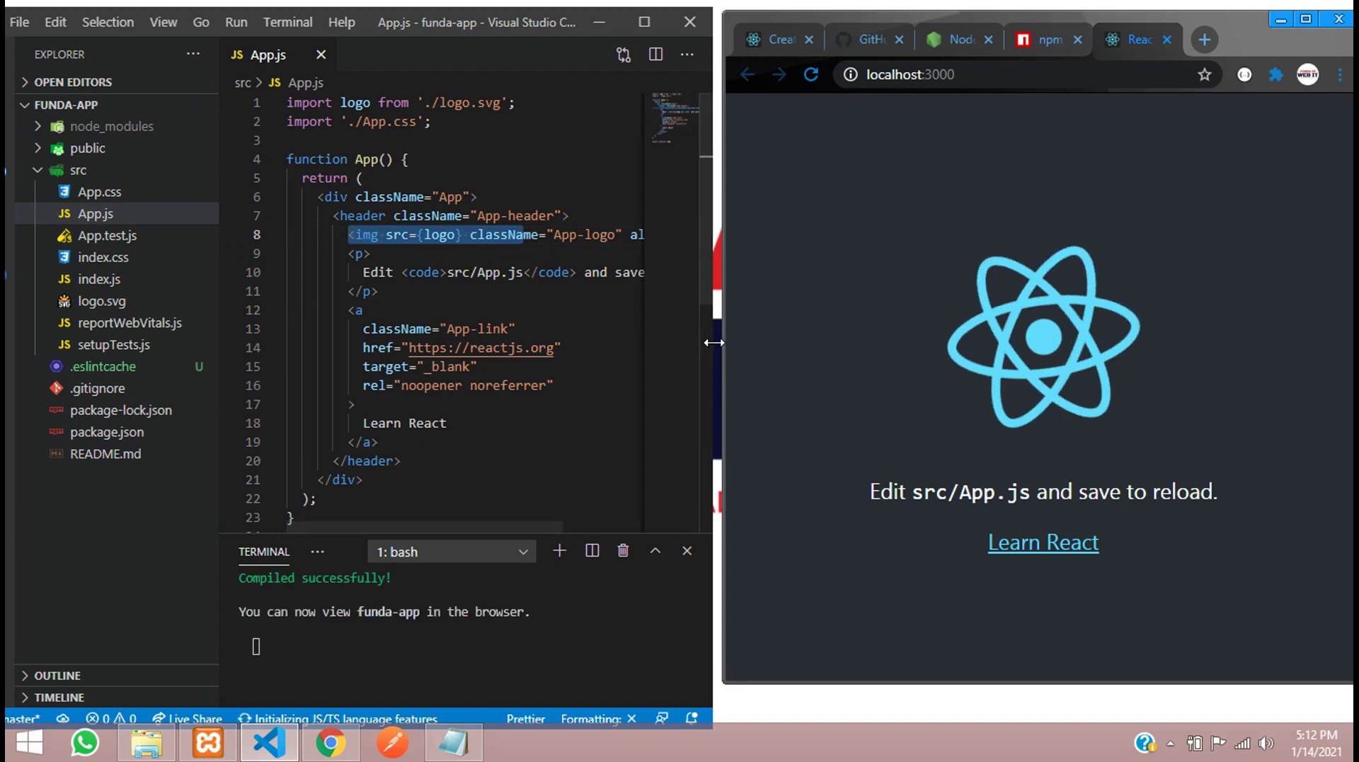
pyautogui.moveTo(722, 337); pyautogui.dragTo(756, 337)
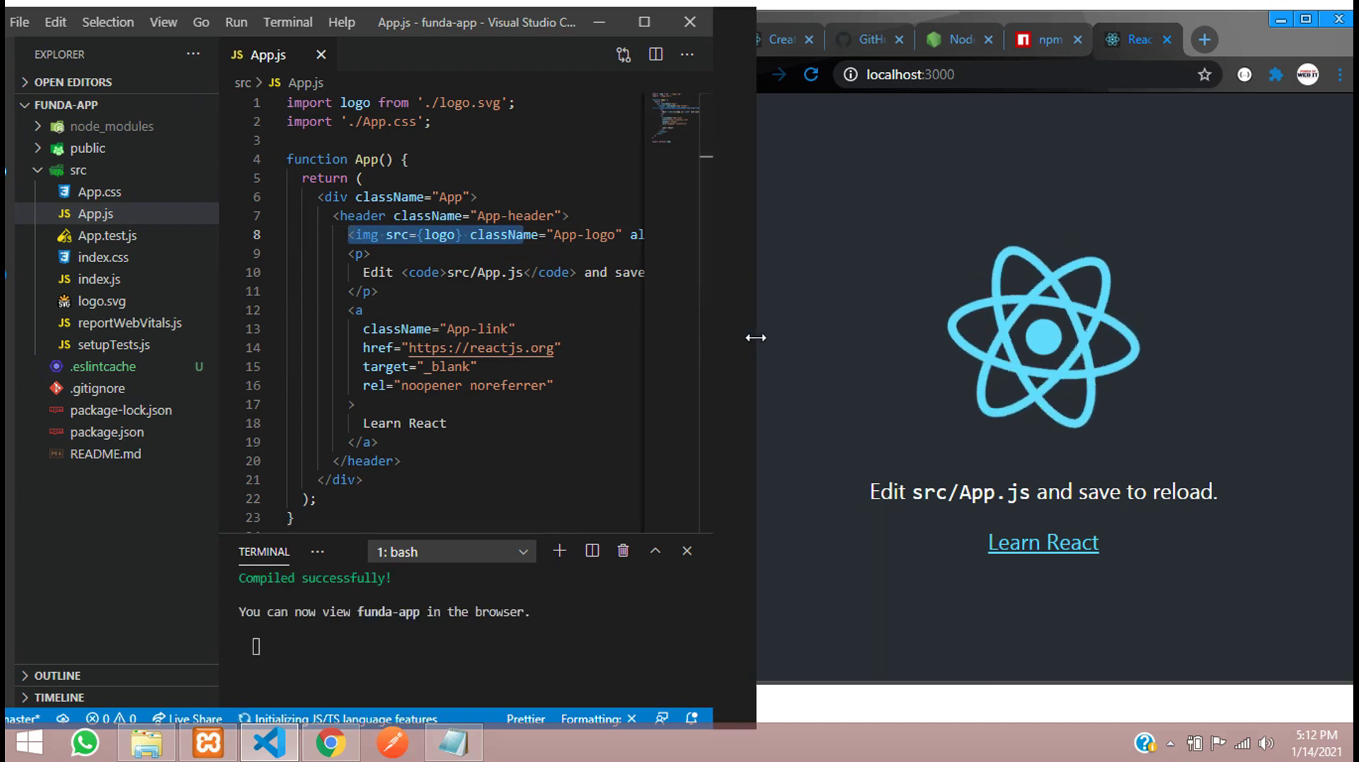
# - Insert an h1 heading reading Funda of Web IT on a new line below the logo img element in App.js
pyautogui.click(389, 255)
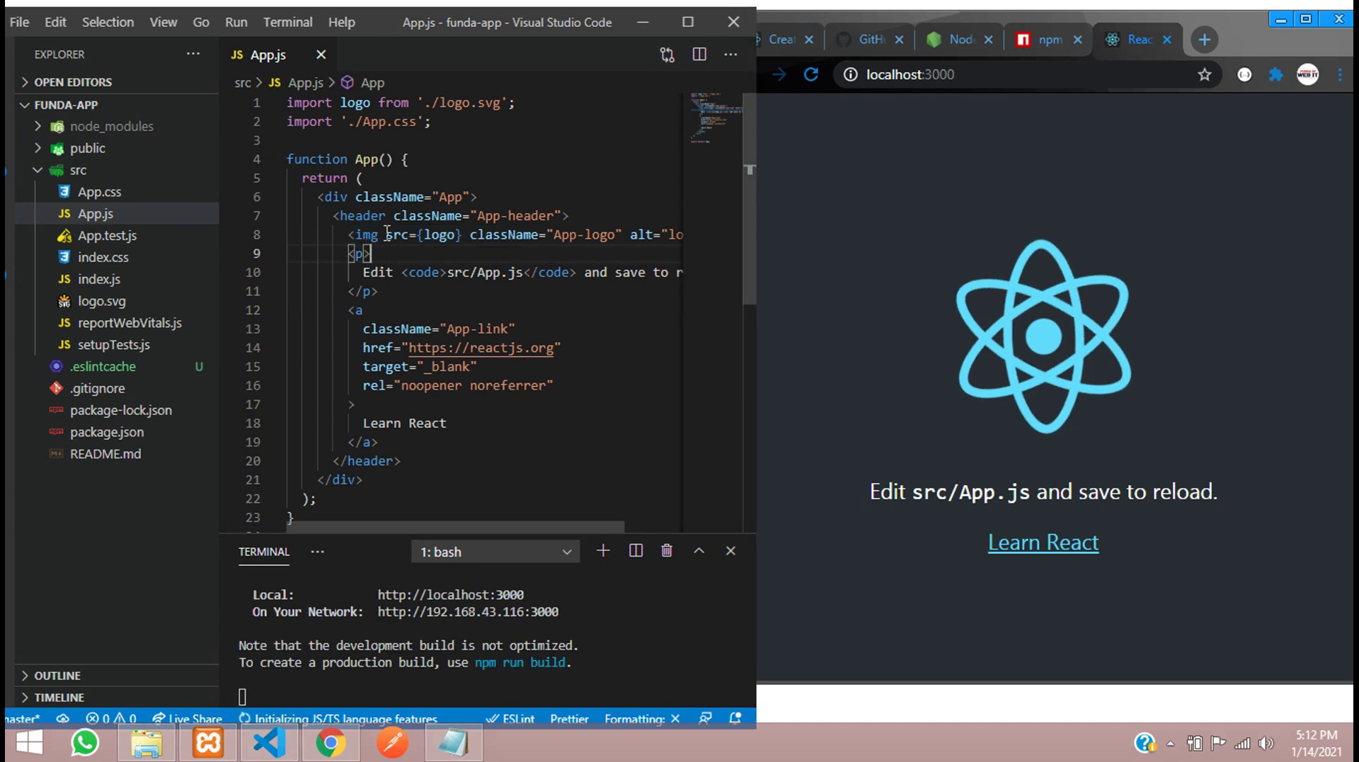
pyautogui.press('Up')
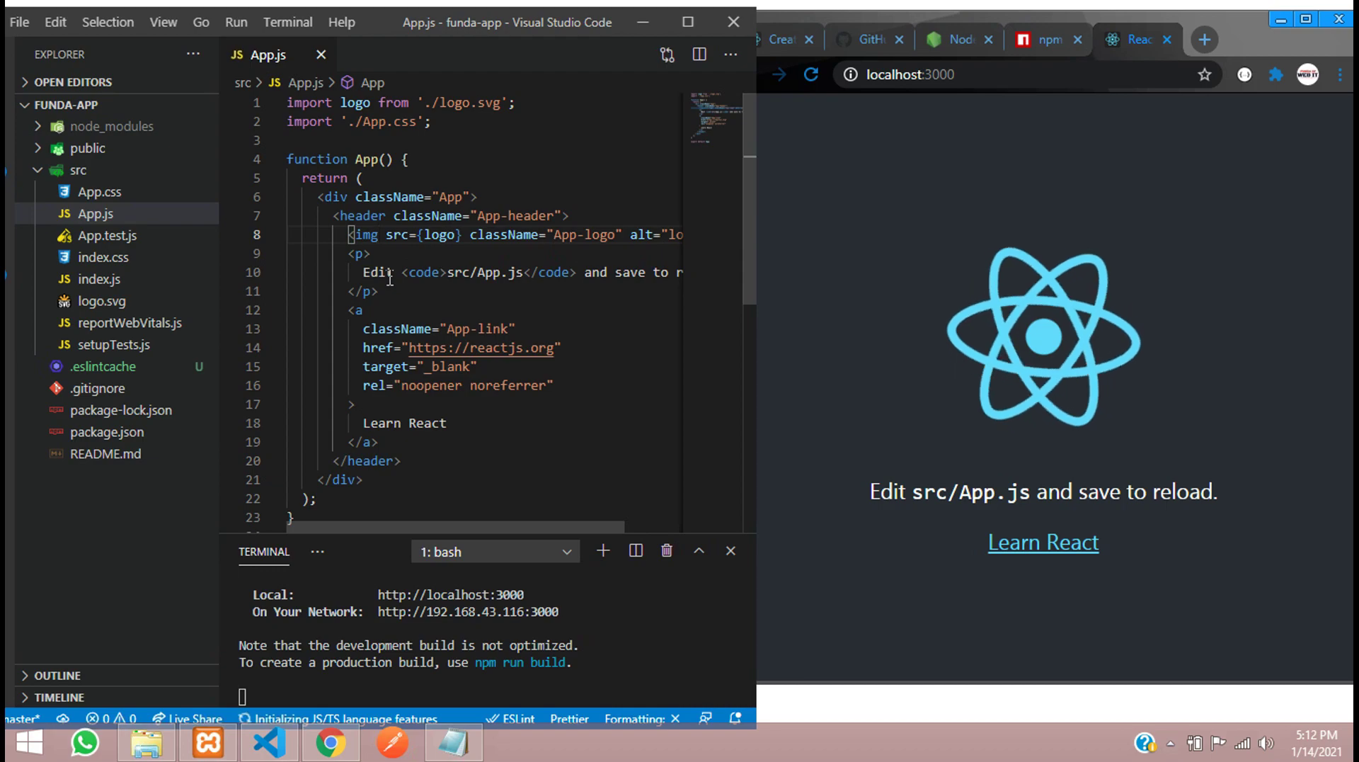
pyautogui.press('End')
pyautogui.press('Return')
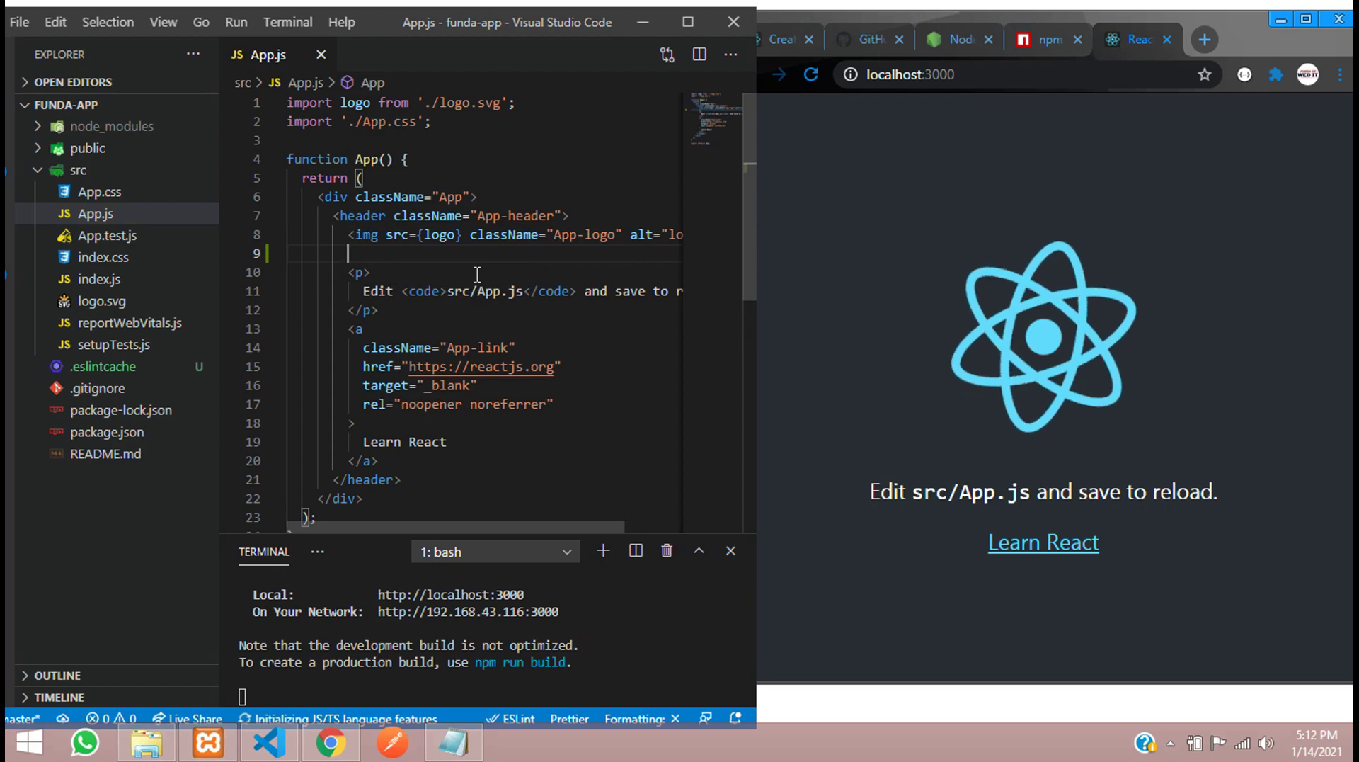
pyautogui.write('<h1')
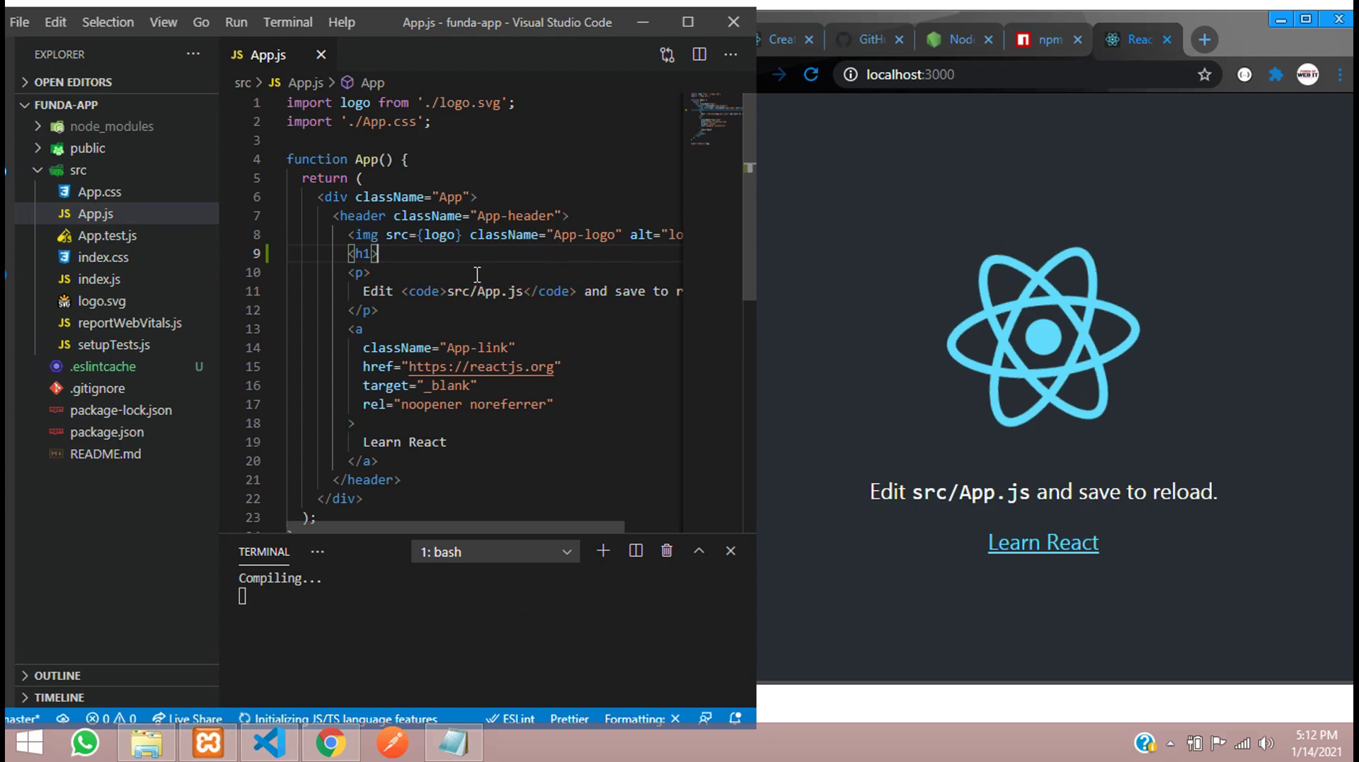
pyautogui.write('>')
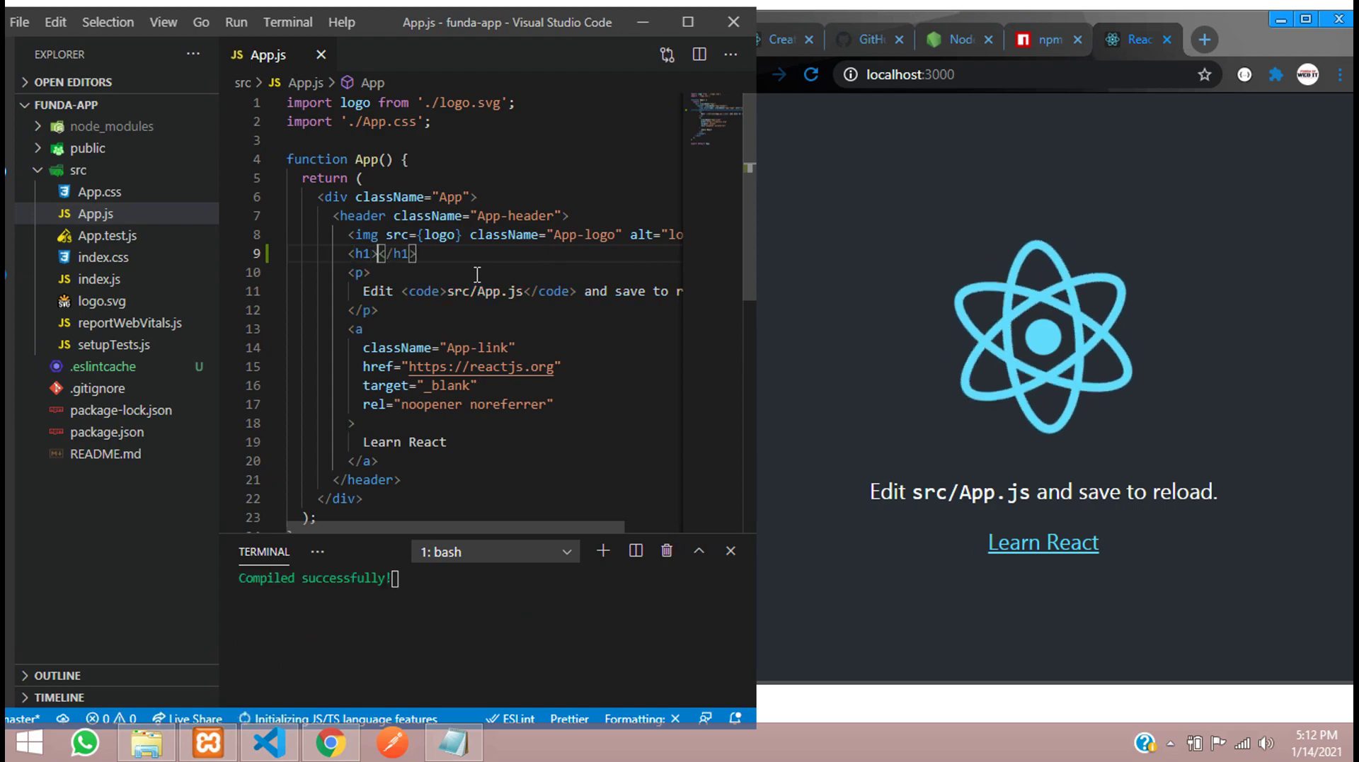
pyautogui.write('F')
pyautogui.write('unda of Web ')
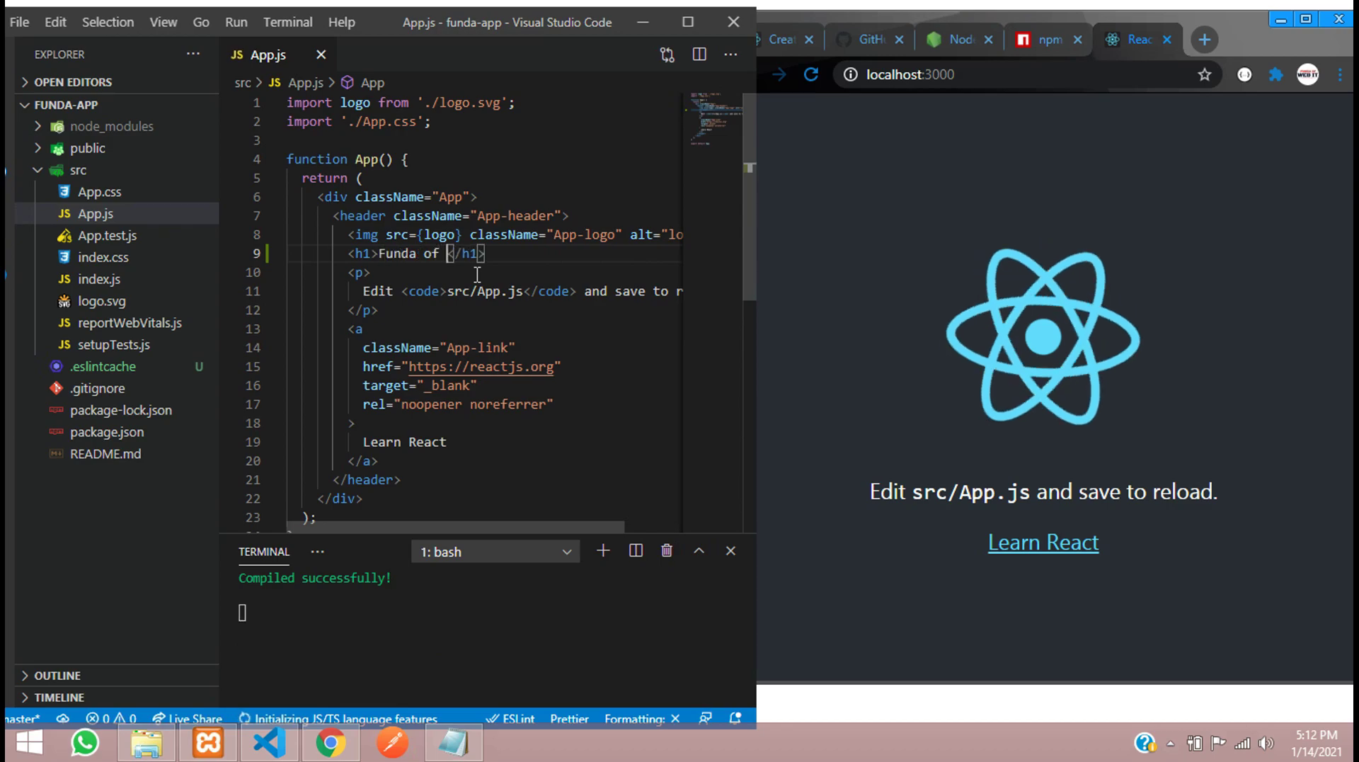
pyautogui.write('IT')
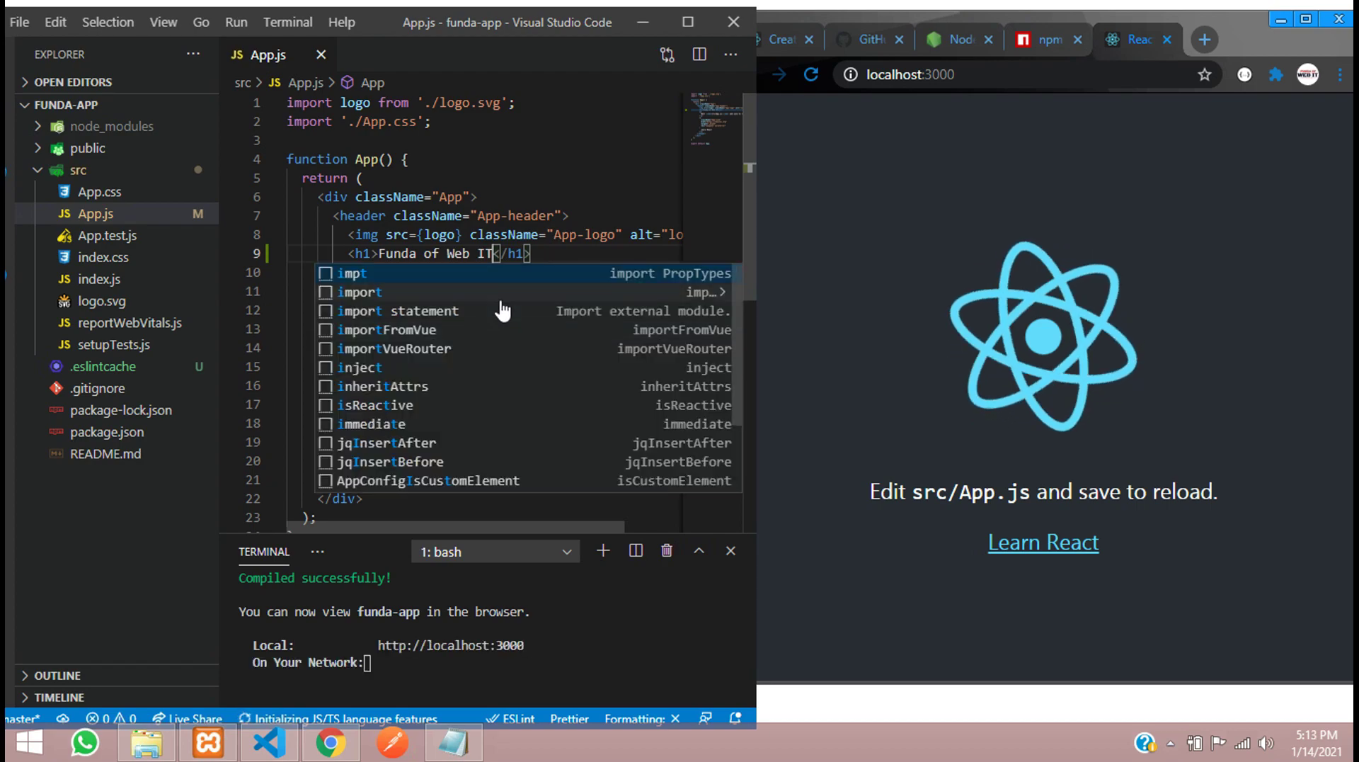
pyautogui.doubleClick(539, 233)
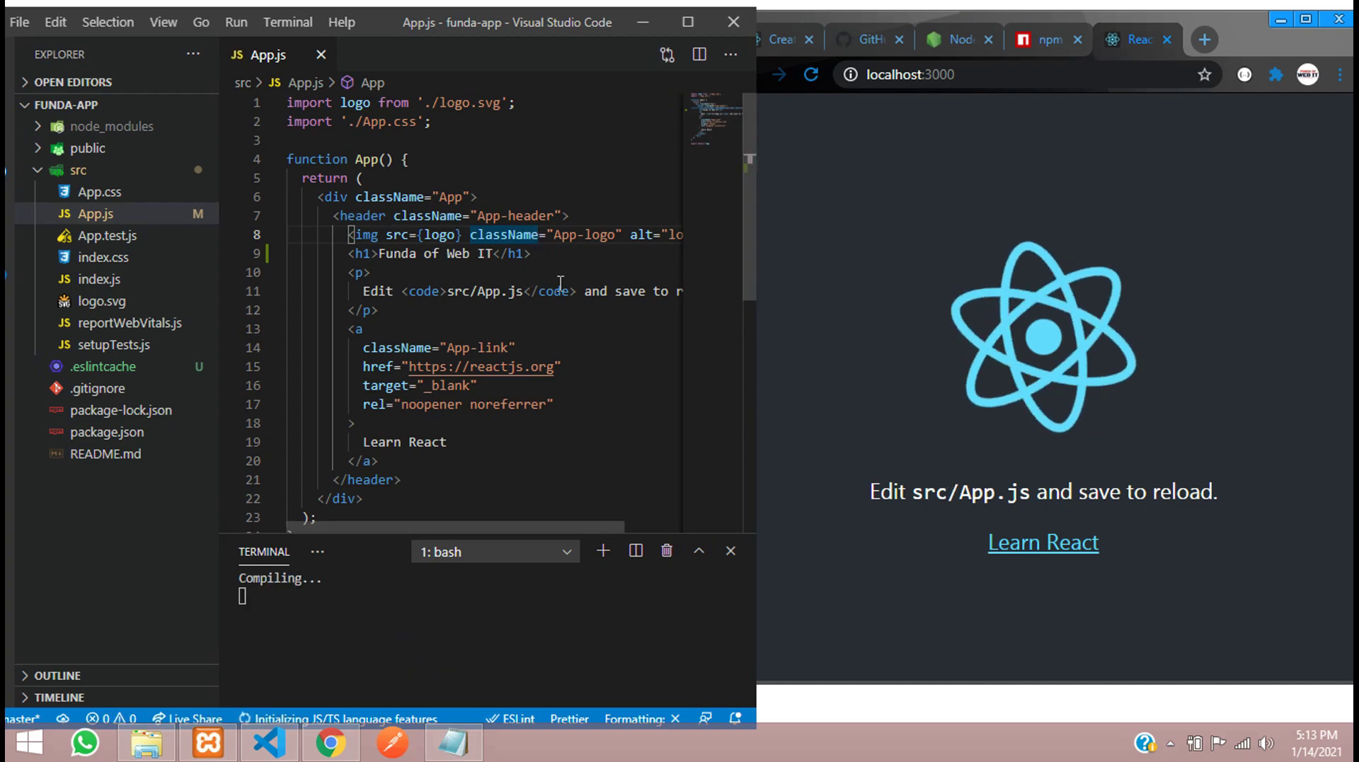
# - Examine the new heading on the localhost:3000 page in Chrome and compare it with its h1 line in App.js
pyautogui.click(941, 318)
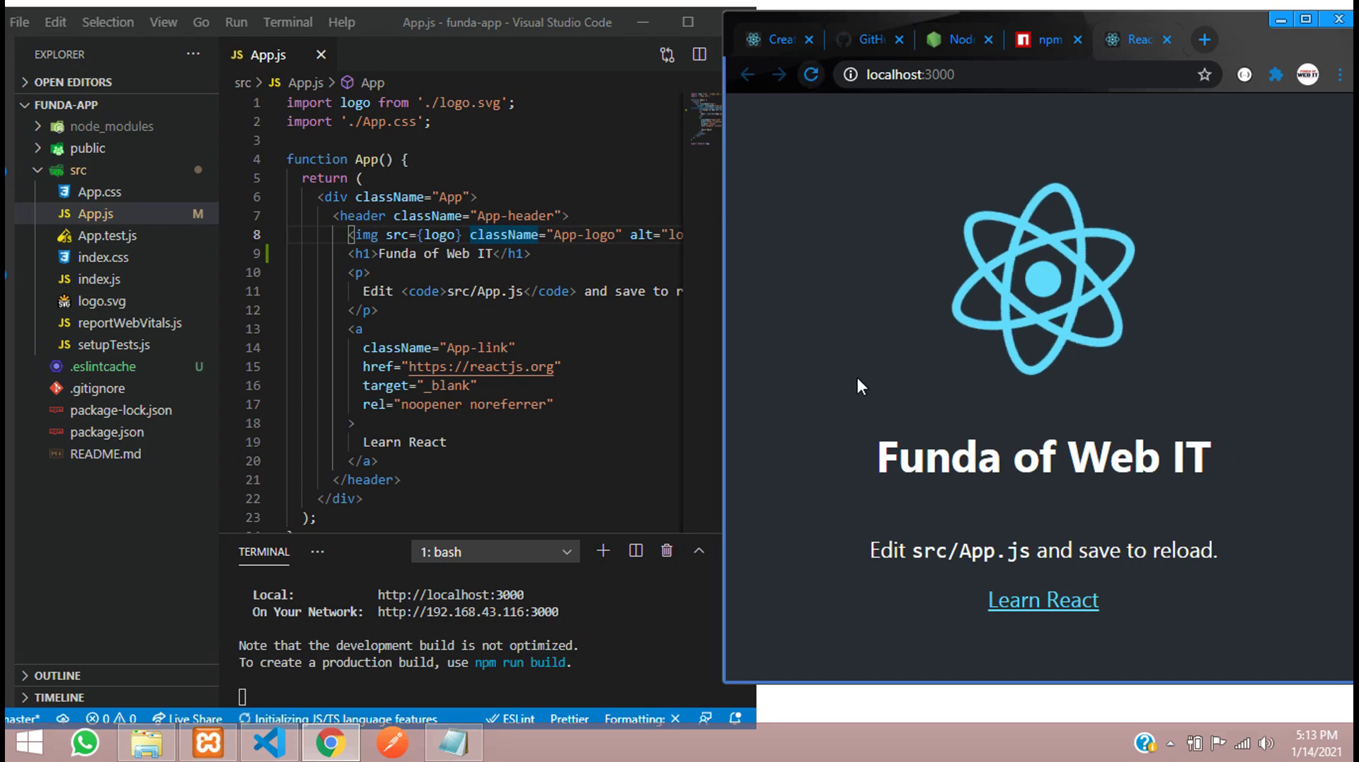
pyautogui.moveTo(899, 457); pyautogui.dragTo(924, 457)
pyautogui.moveTo(1052, 453); pyautogui.dragTo(1056, 457)
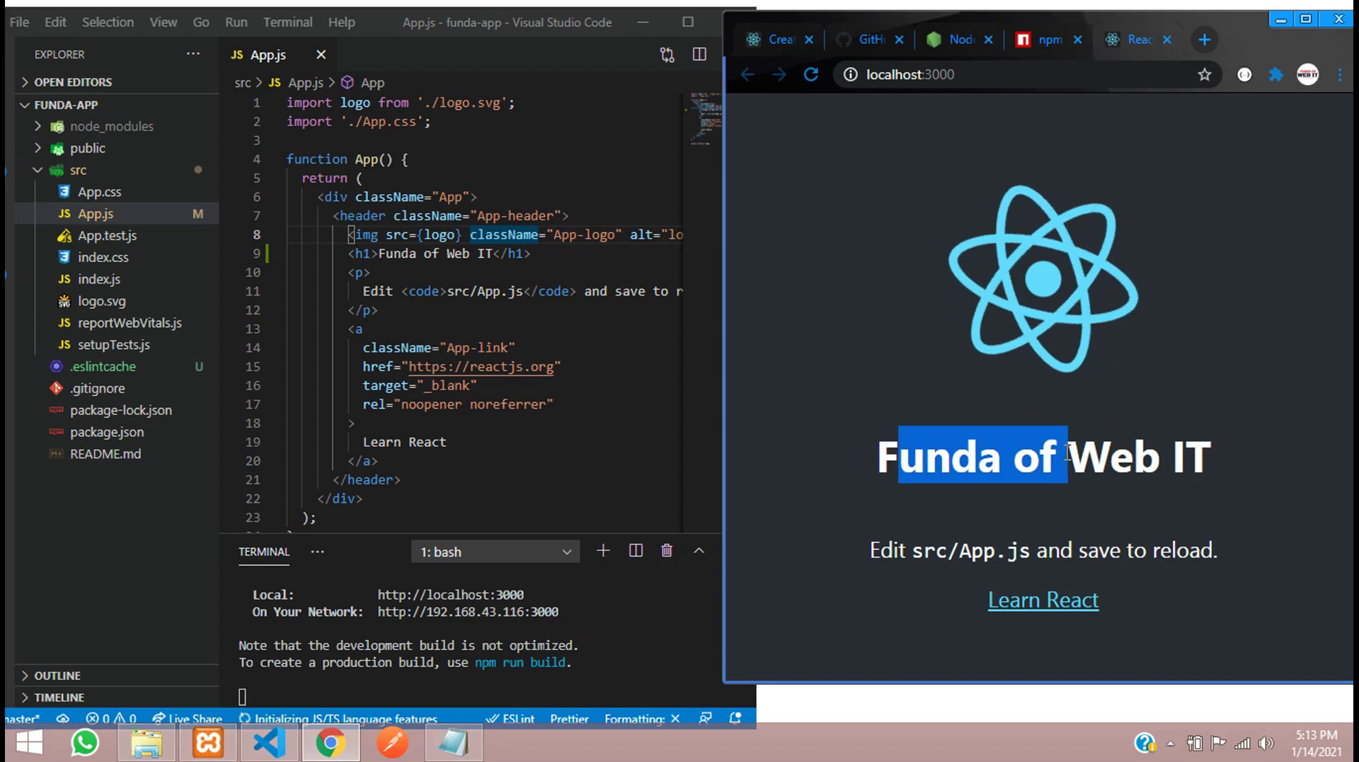
pyautogui.click(574, 263)
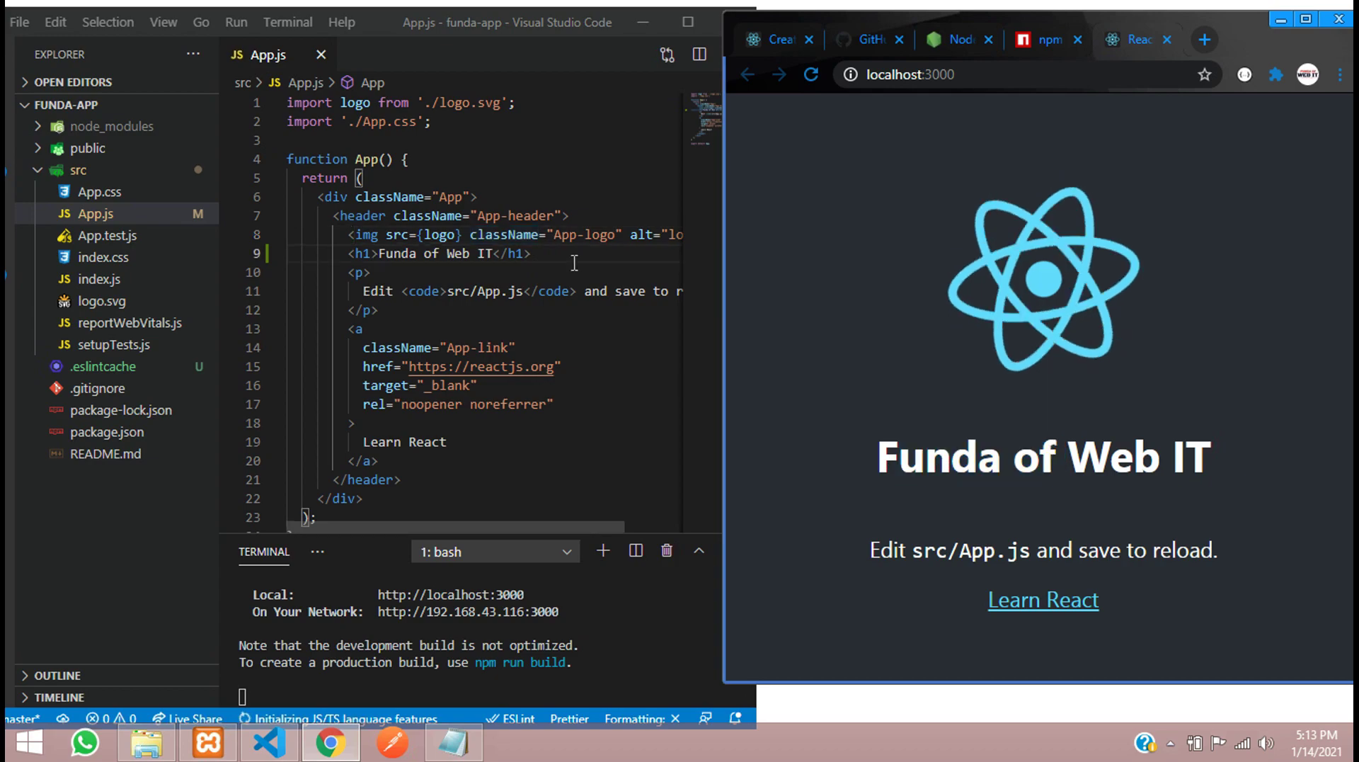
pyautogui.click(493, 253)
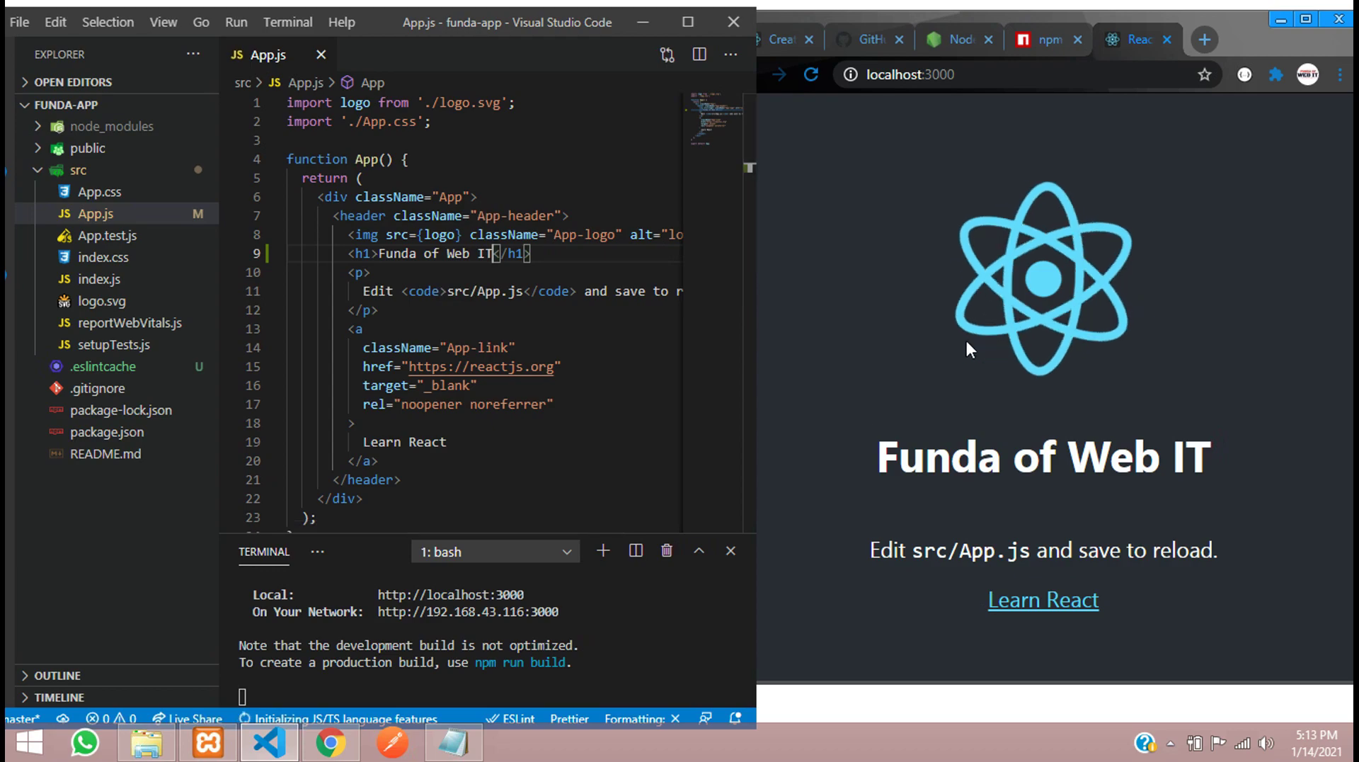
pyautogui.click(347, 253)
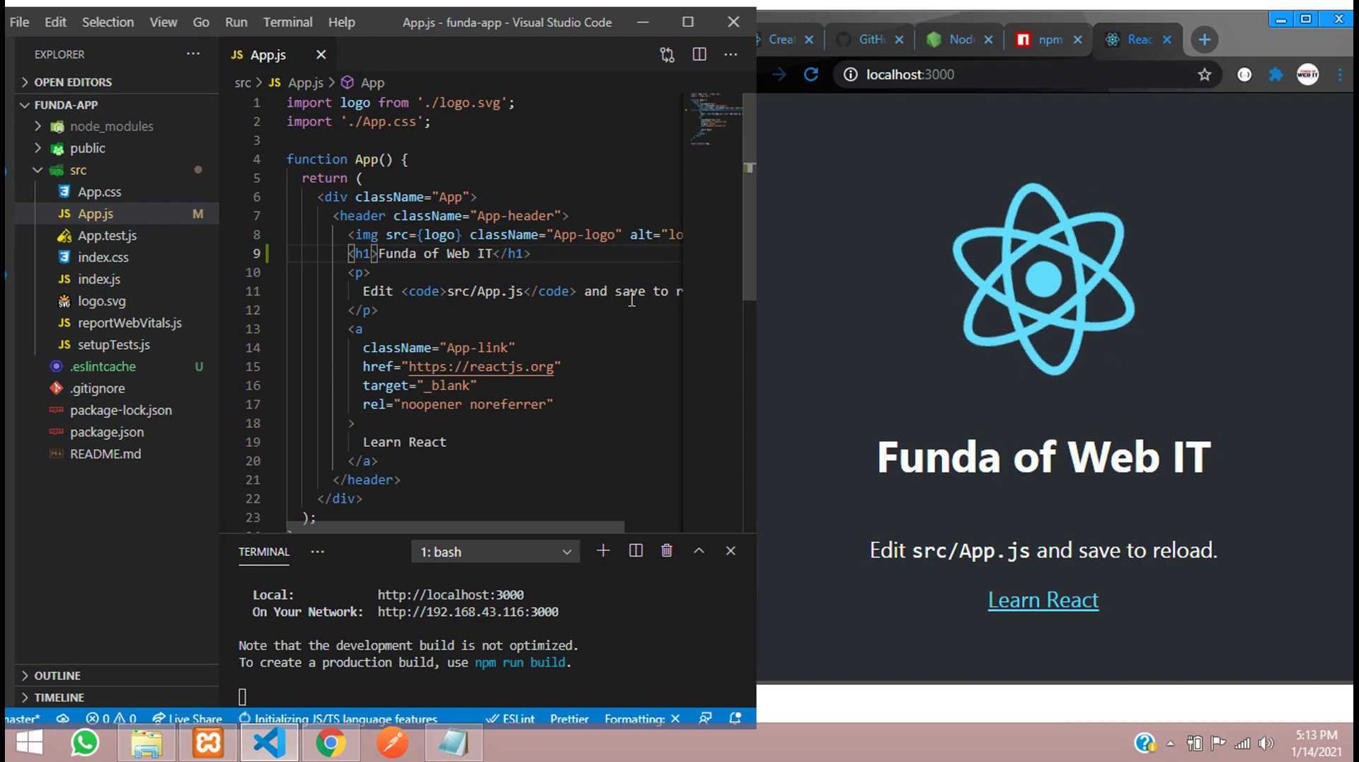
pyautogui.click(484, 253)
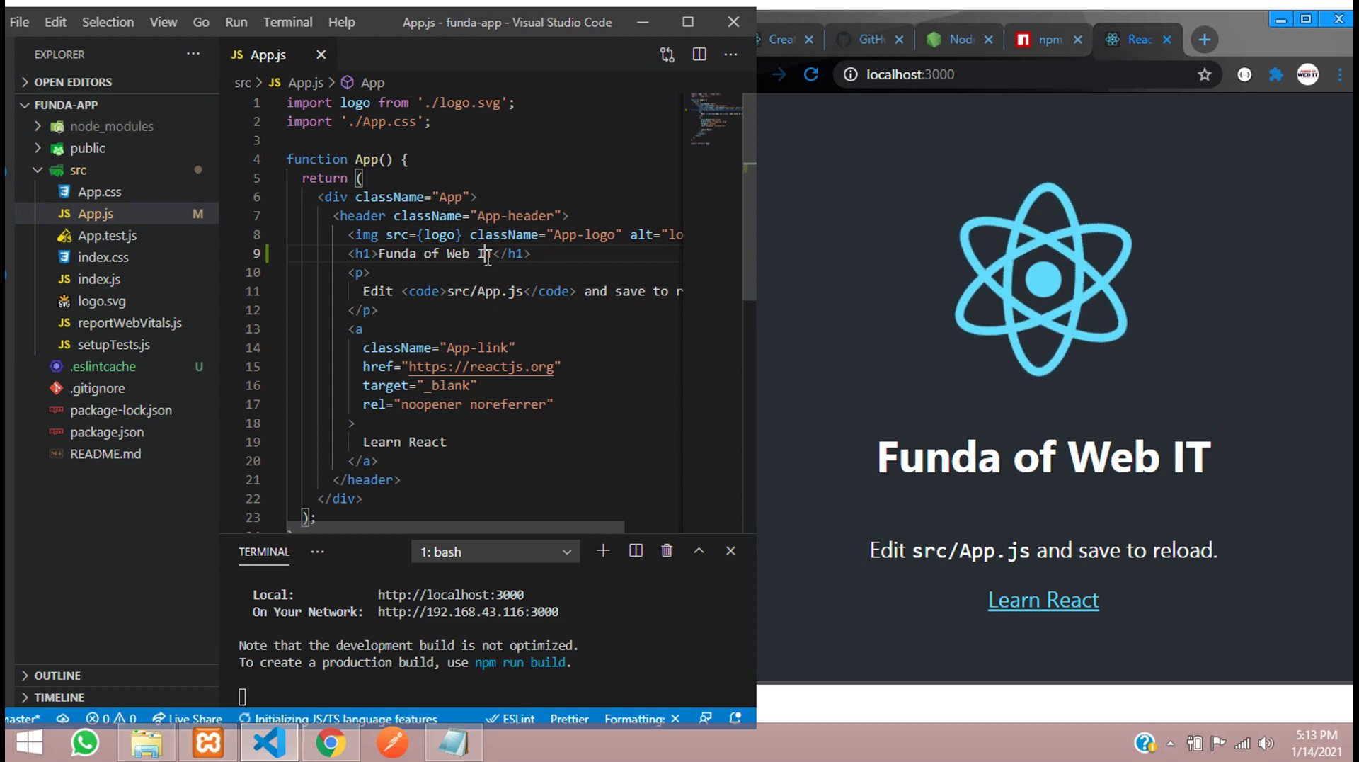